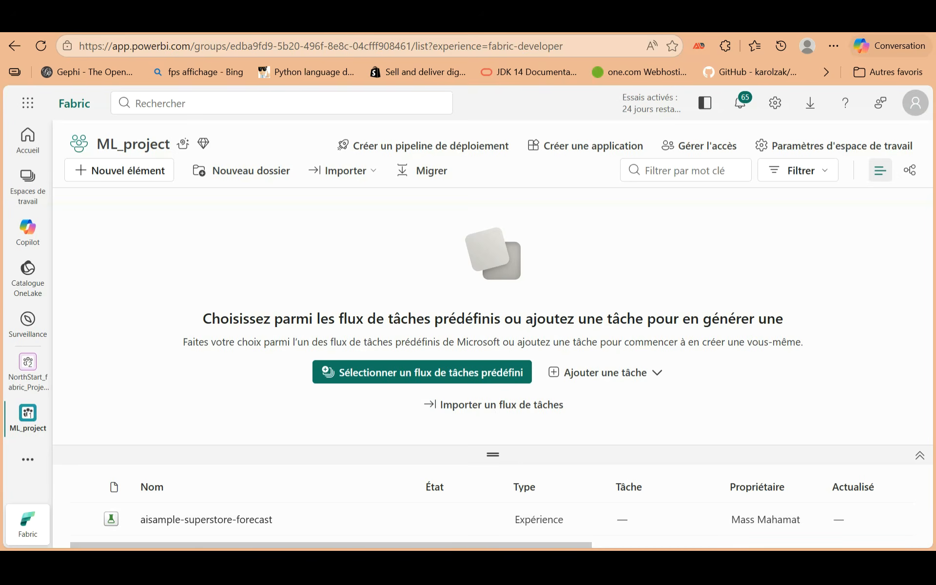
Switch to the Retail Datasets folder in File Explorer and open the web_orders_sample JSON file.
left_click(352, 502)
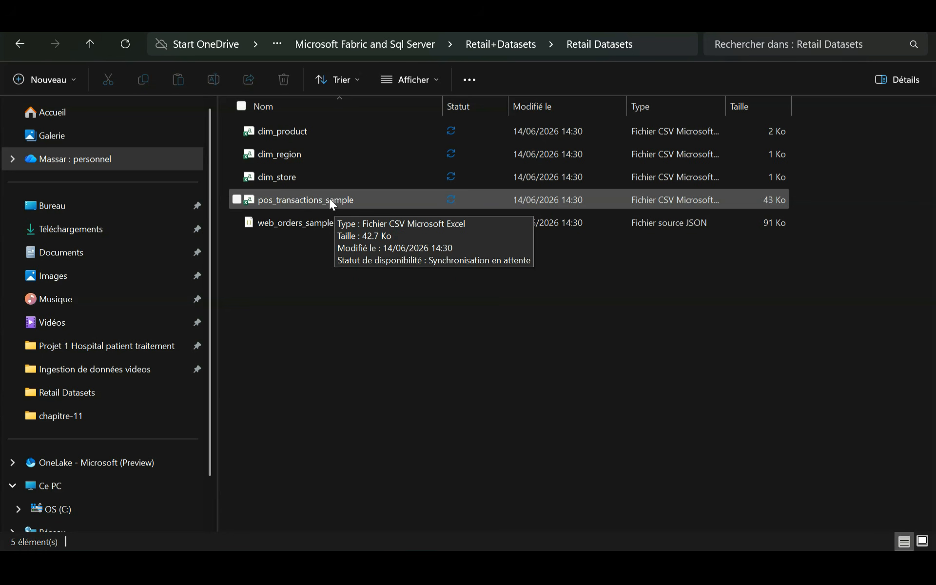
left_click(312, 223)
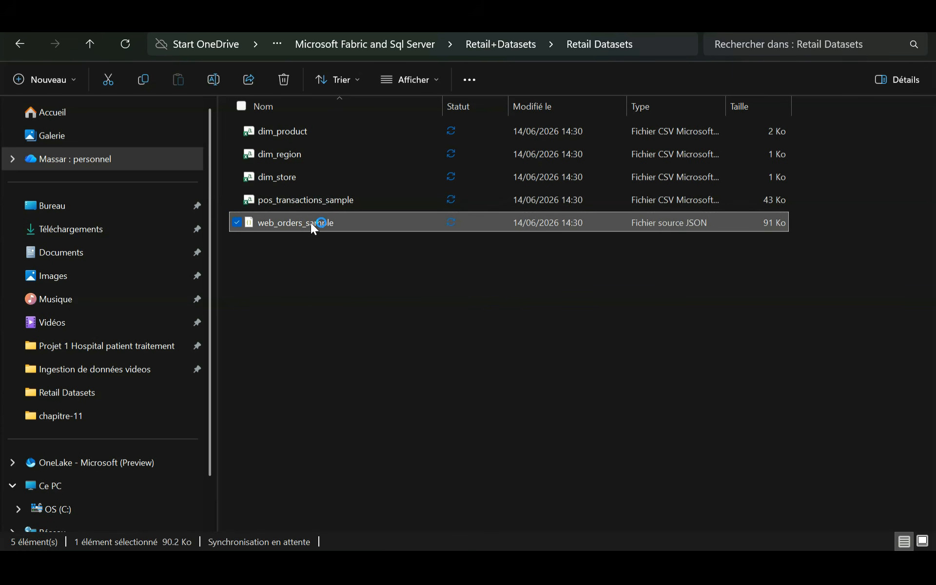
double_click(311, 222)
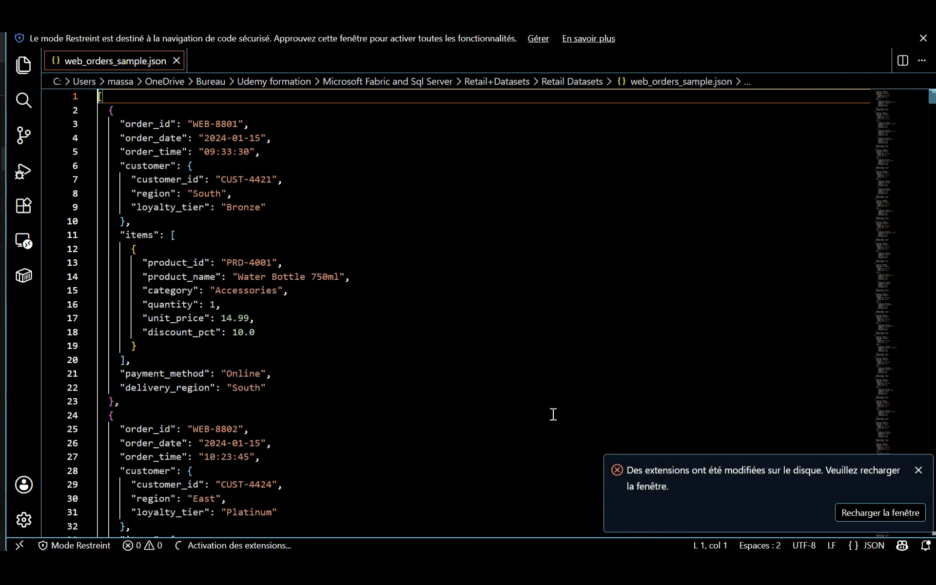
Open pos_transactions_sample from the Retail Datasets folder and examine its columns and transaction rows.
mouse_move(664, 568)
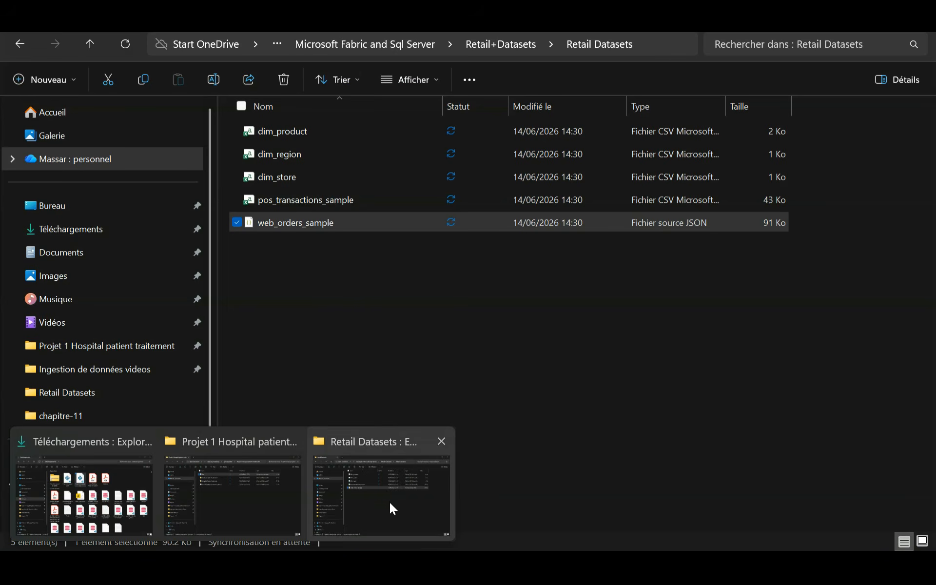
left_click(389, 504)
left_click(293, 199)
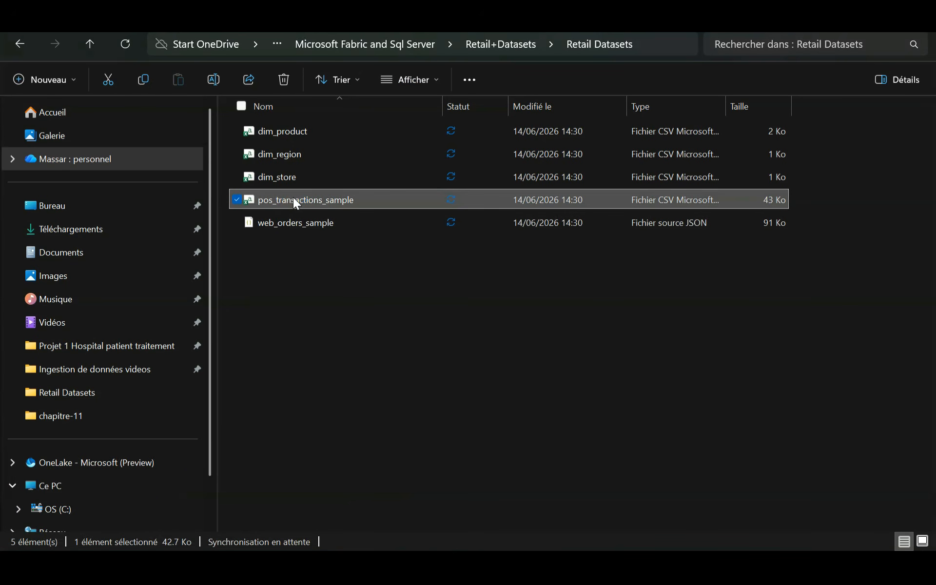
double_click(295, 200)
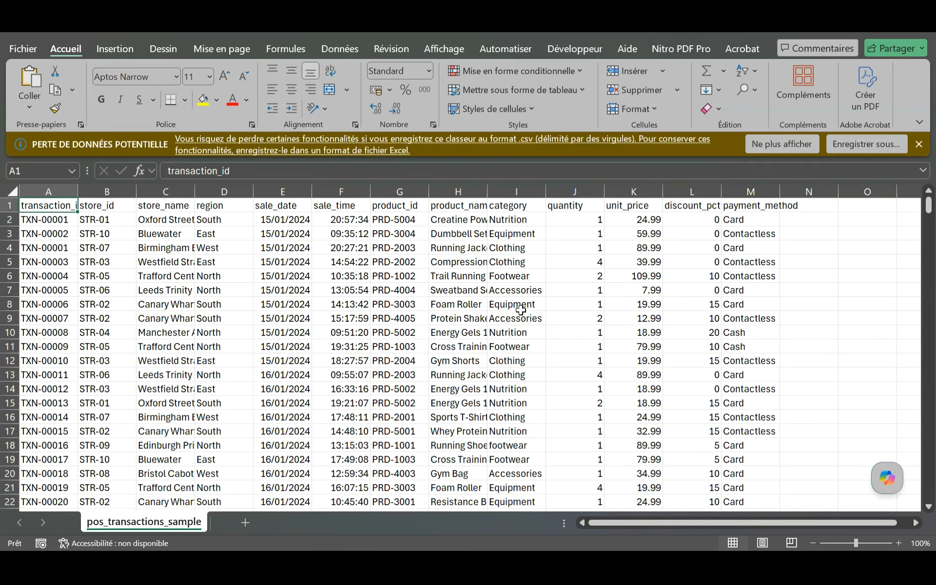
scroll(525, 315, "down", 1)
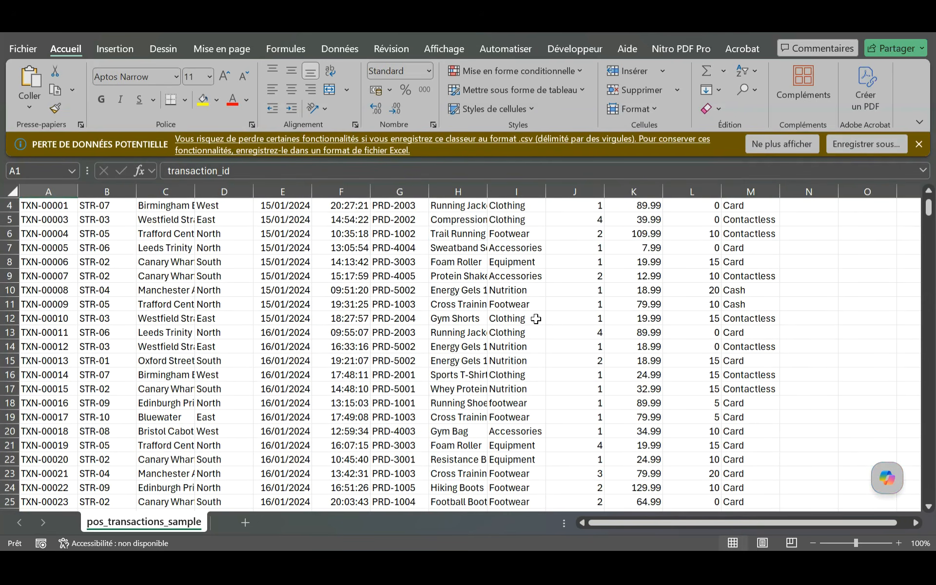
scroll(537, 318, "up", 1)
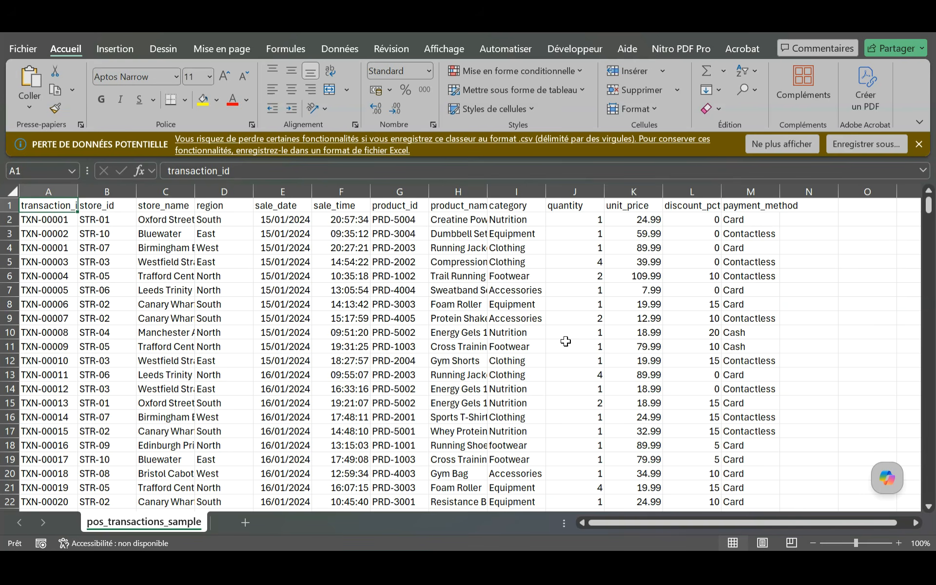
scroll(553, 392, "down", 1)
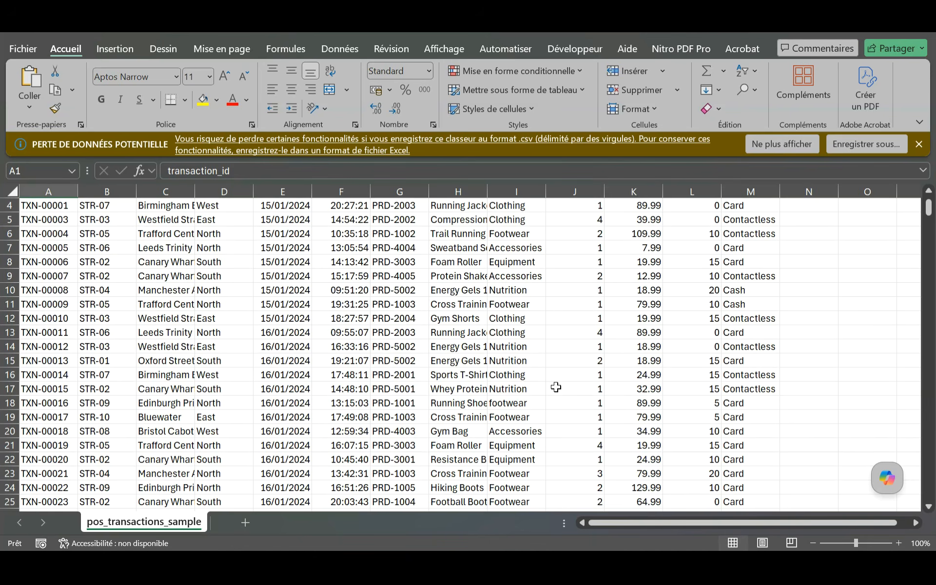
scroll(558, 386, "up", 1)
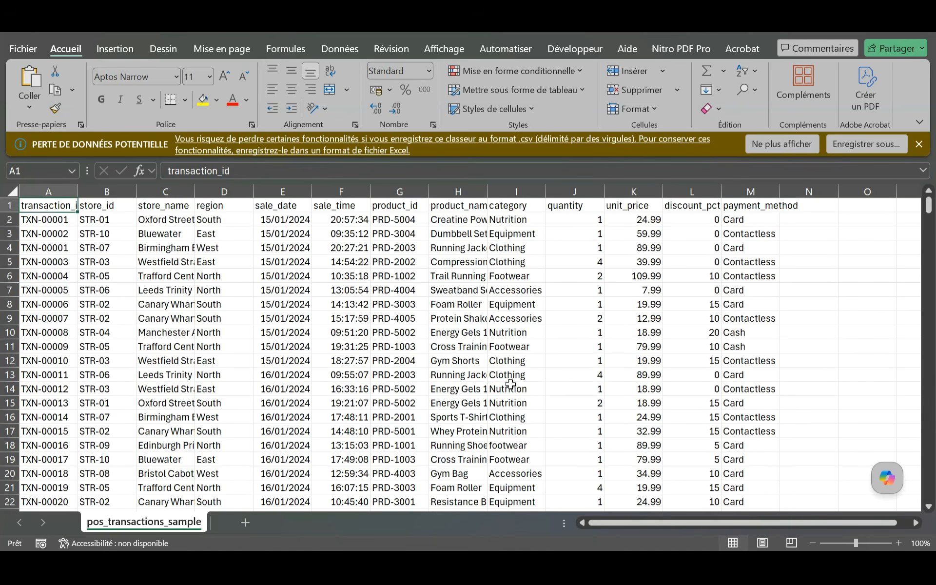
scroll(510, 382, "down", 1)
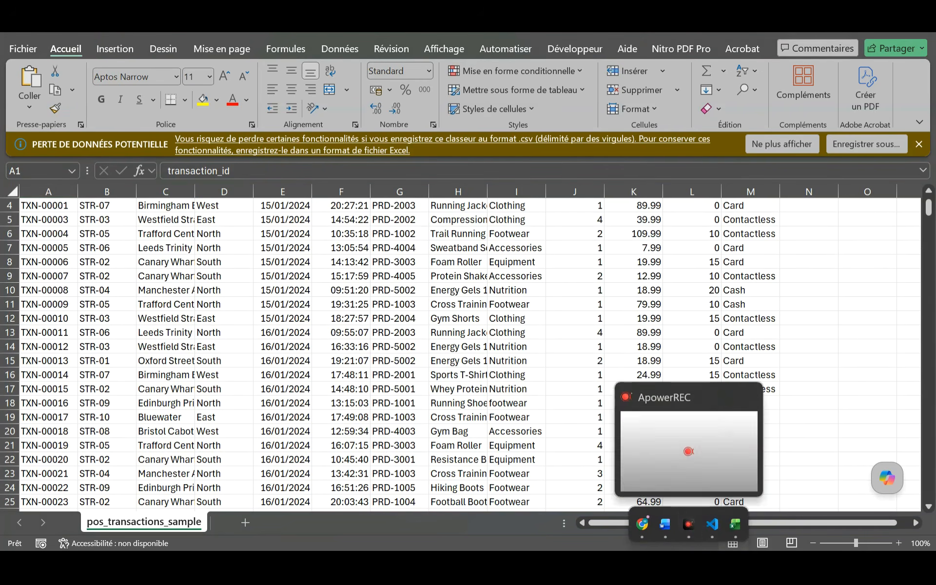
Switch to web_orders_sample.json in Visual Studio Code and examine the order, customer and item fields of the first record.
left_click(713, 524)
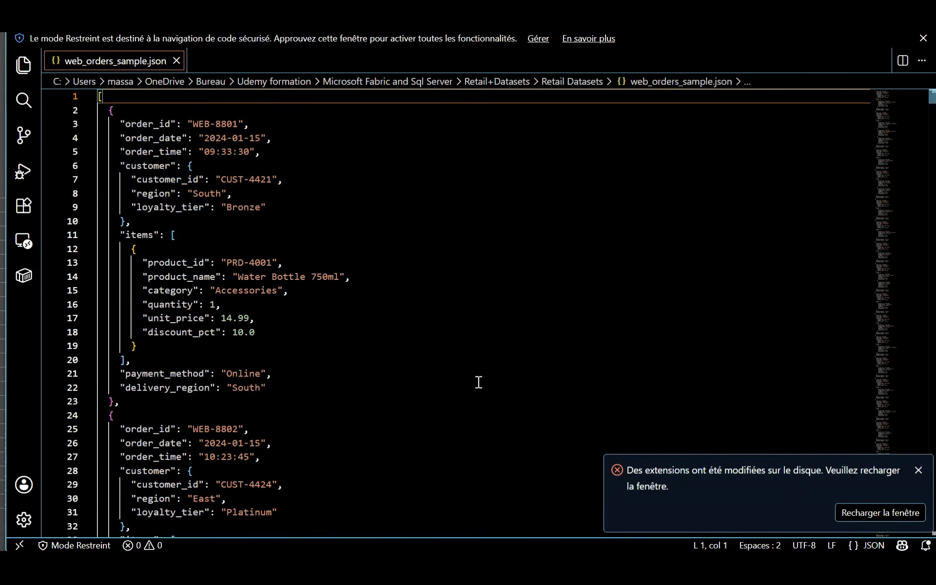
scroll(370, 361, "up", 1)
left_click(182, 126)
left_click(220, 124)
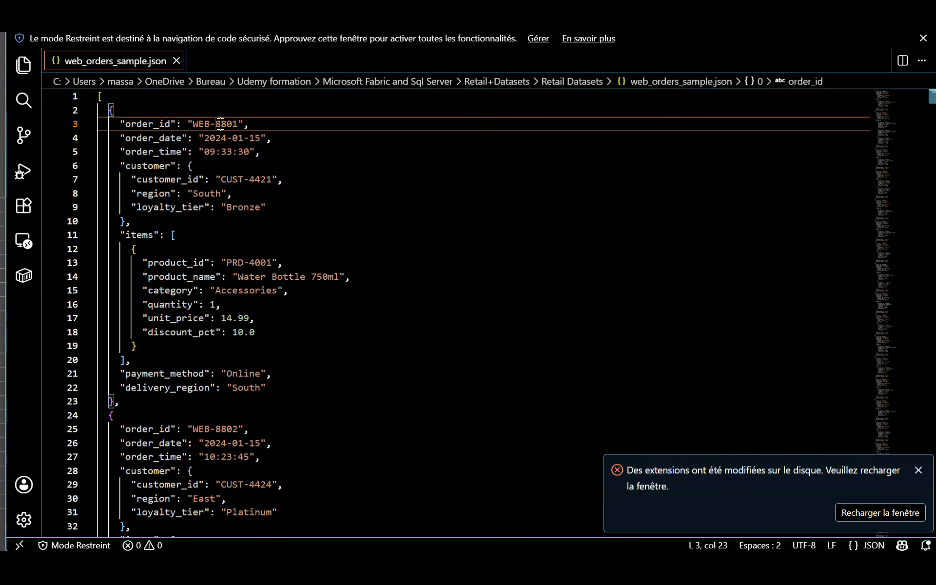
double_click(220, 124)
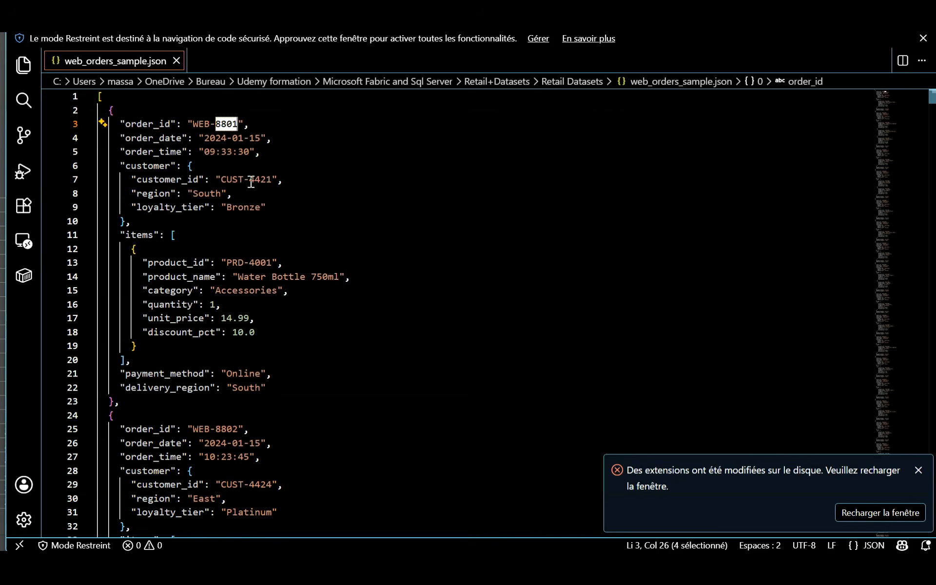
left_click(139, 236)
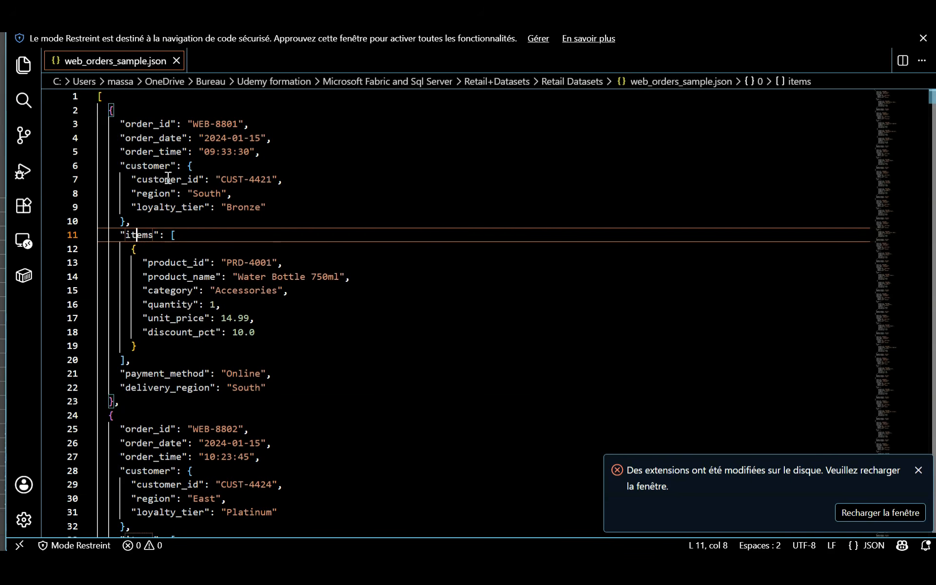
left_click(176, 152)
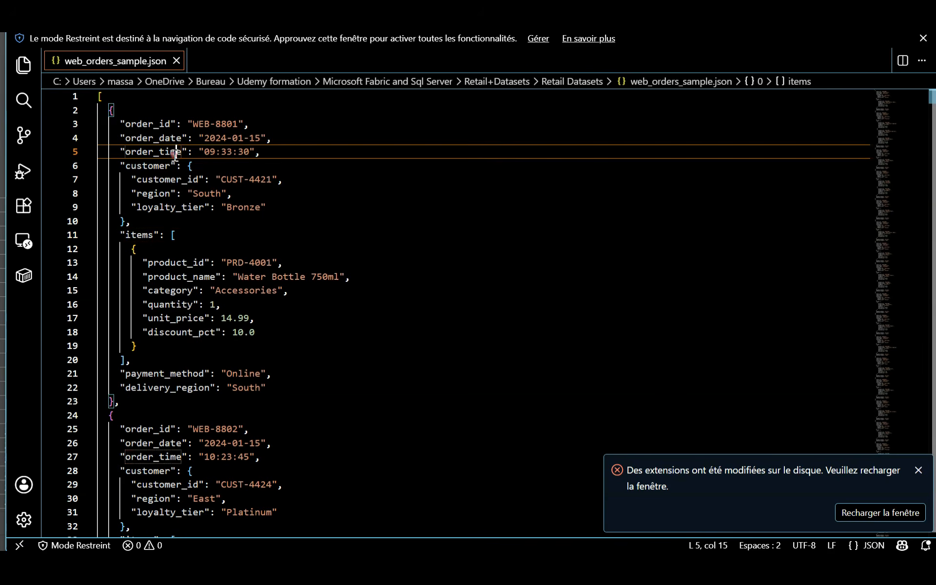
left_click(177, 179)
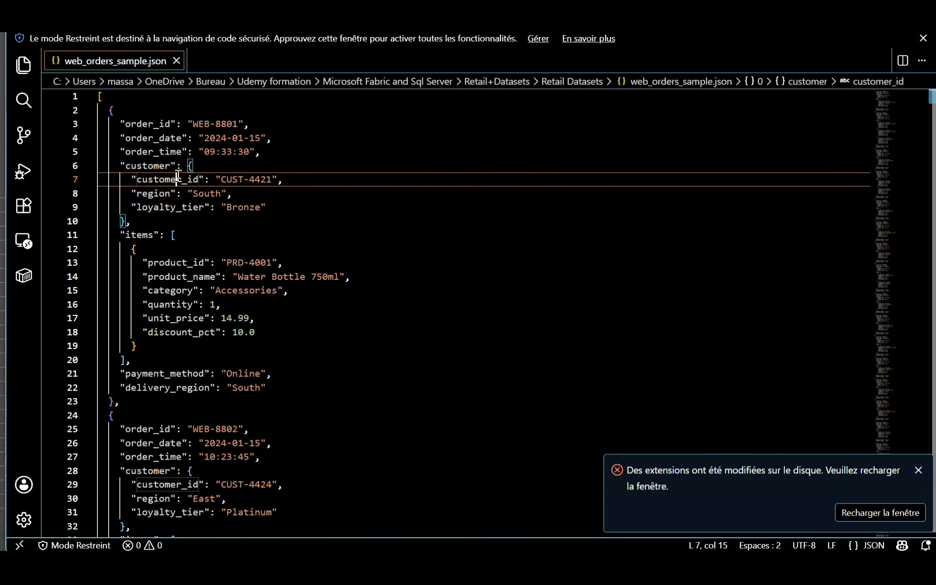
double_click(170, 194)
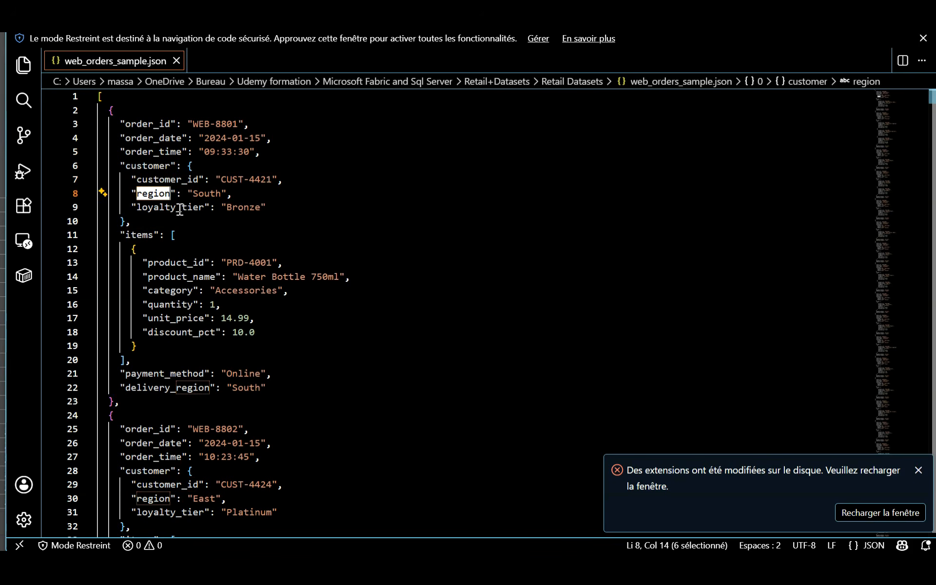
double_click(180, 208)
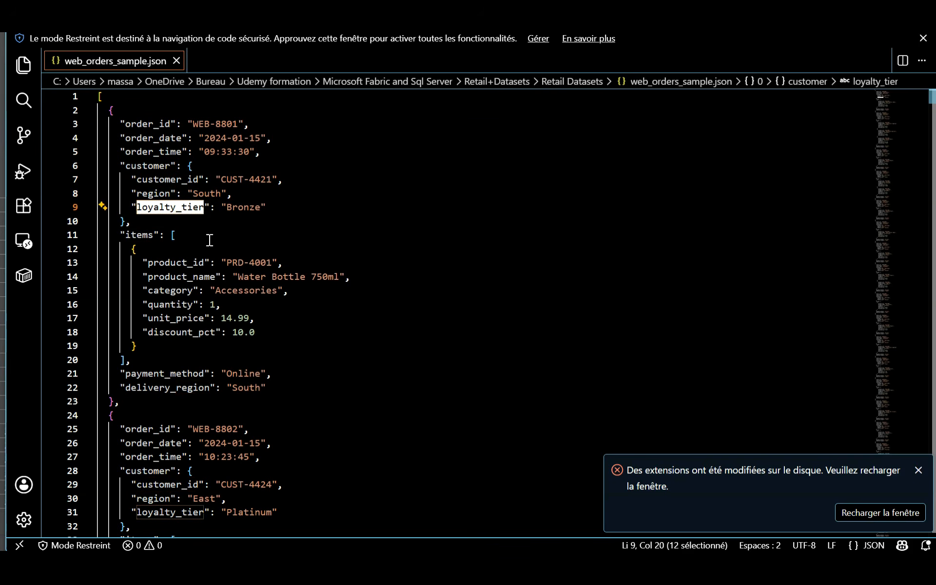
double_click(178, 292)
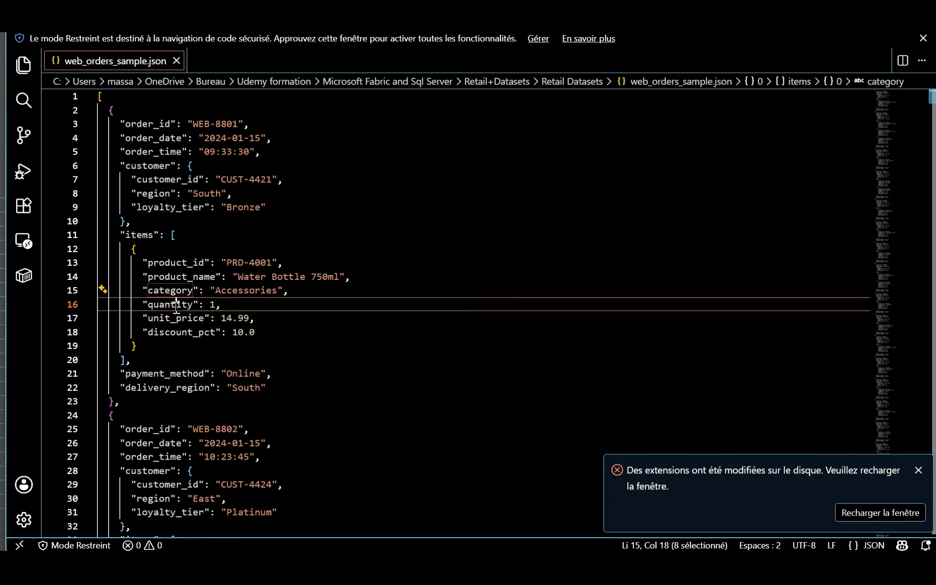
double_click(176, 305)
left_click(179, 320)
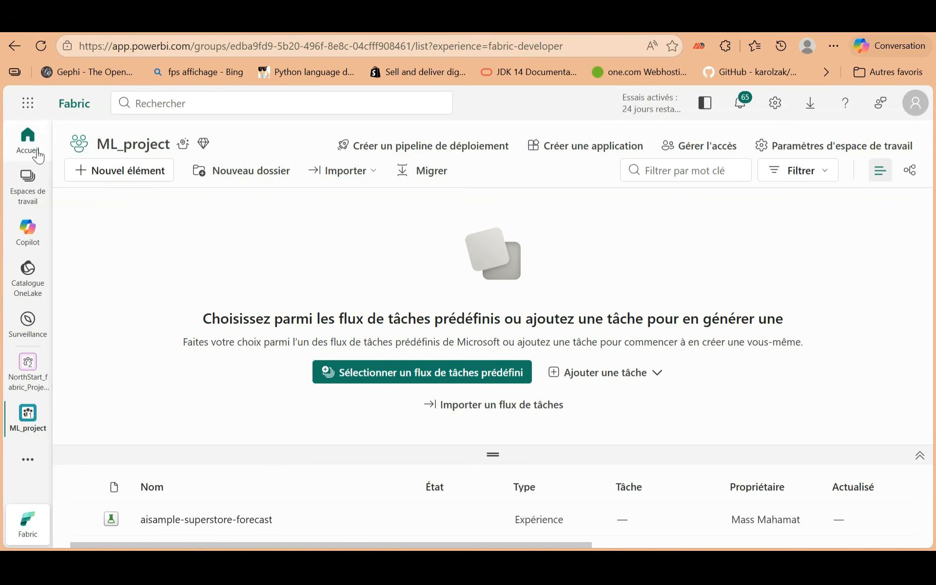
Switch to Microsoft Fabric in the browser and create a workspace named North_project.
left_click(28, 181)
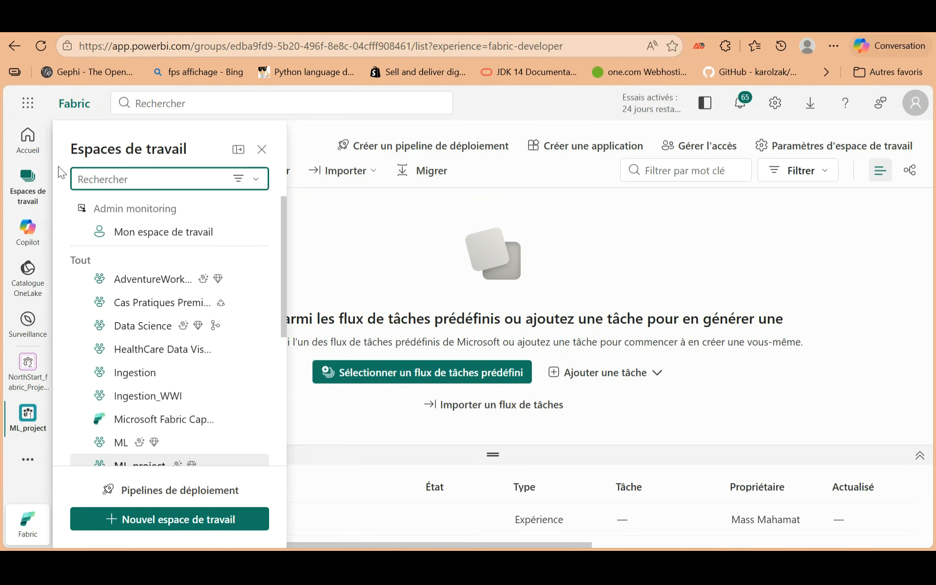
left_click(184, 525)
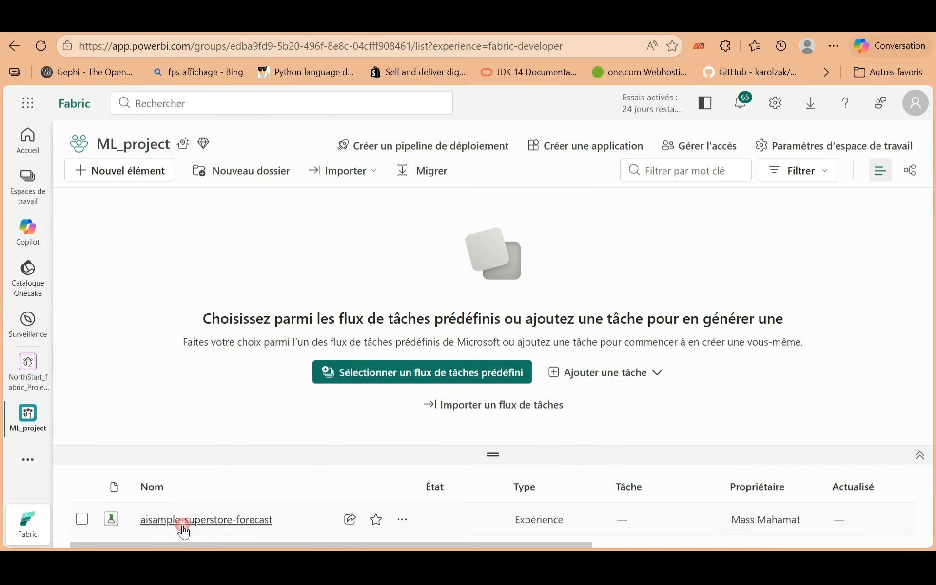
left_click(569, 193)
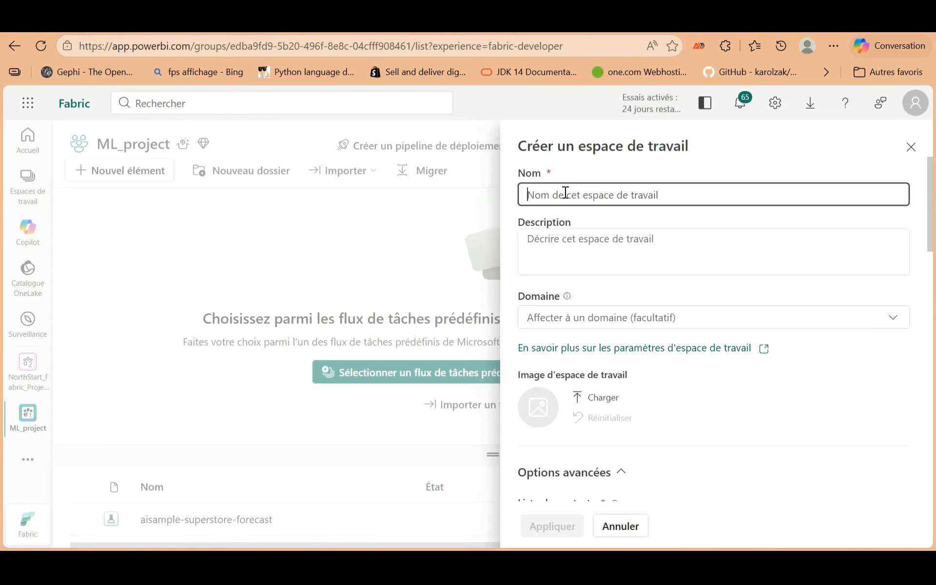
type("North")
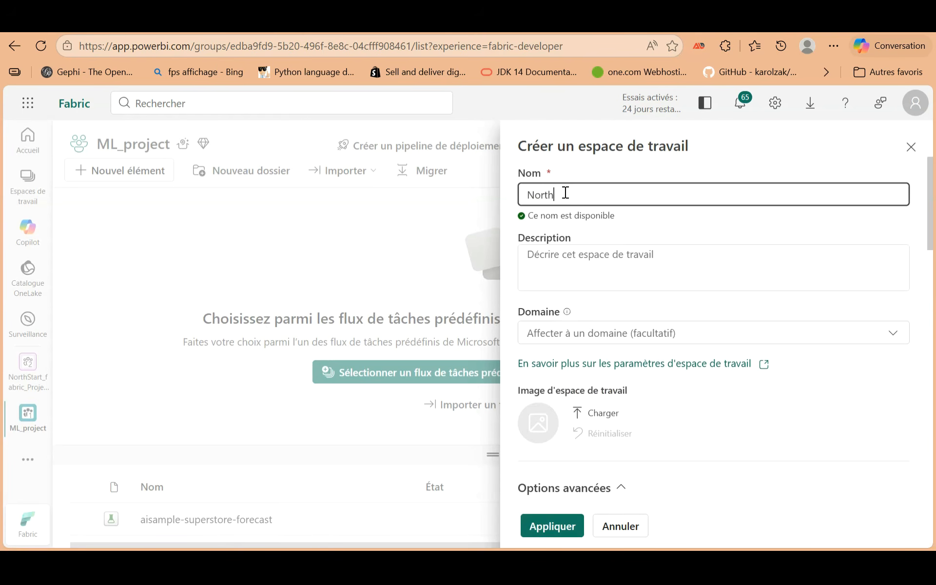
type("_project")
left_click(576, 523)
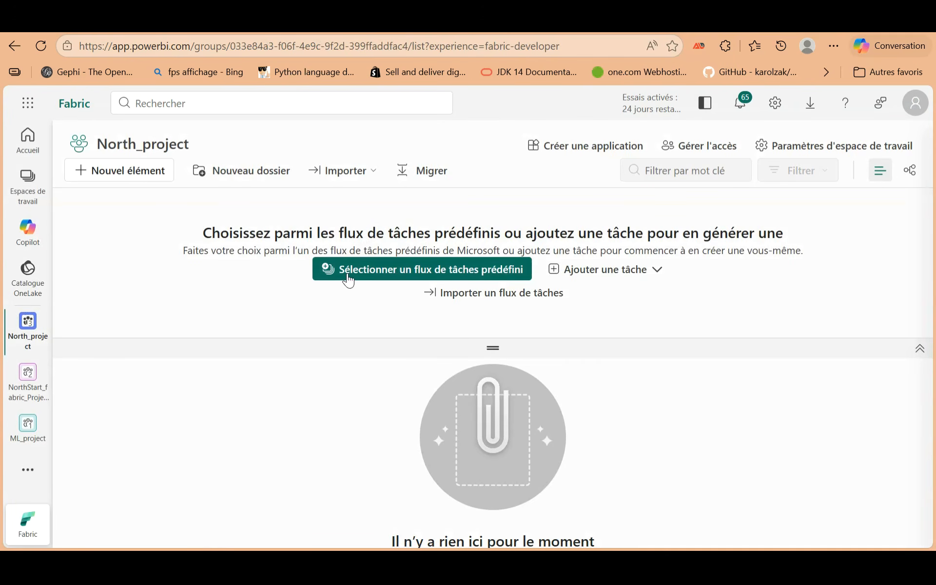
Start a new Lakehouse in the North_project workspace and upgrade the workspace to the free Fabric trial capacity.
left_click(130, 181)
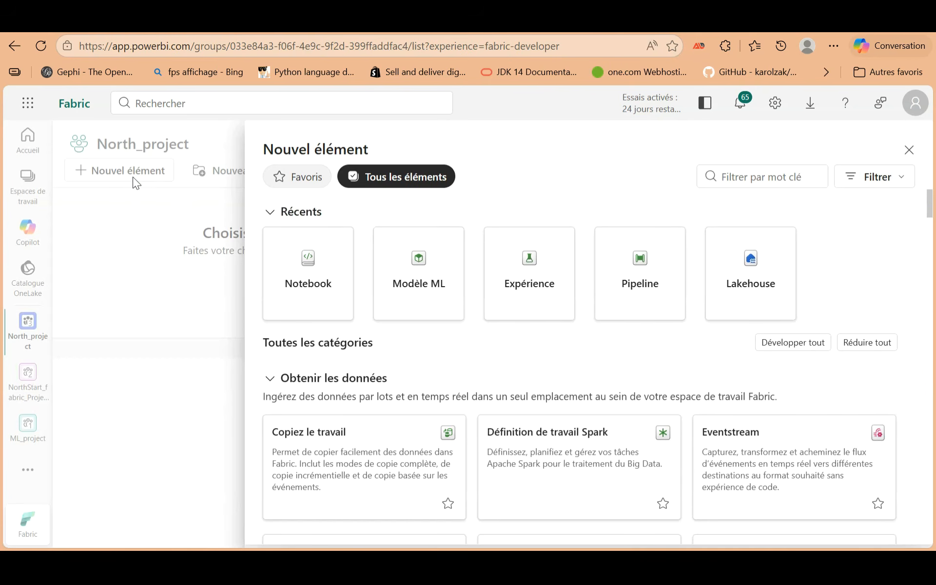
left_click(736, 257)
left_click(574, 378)
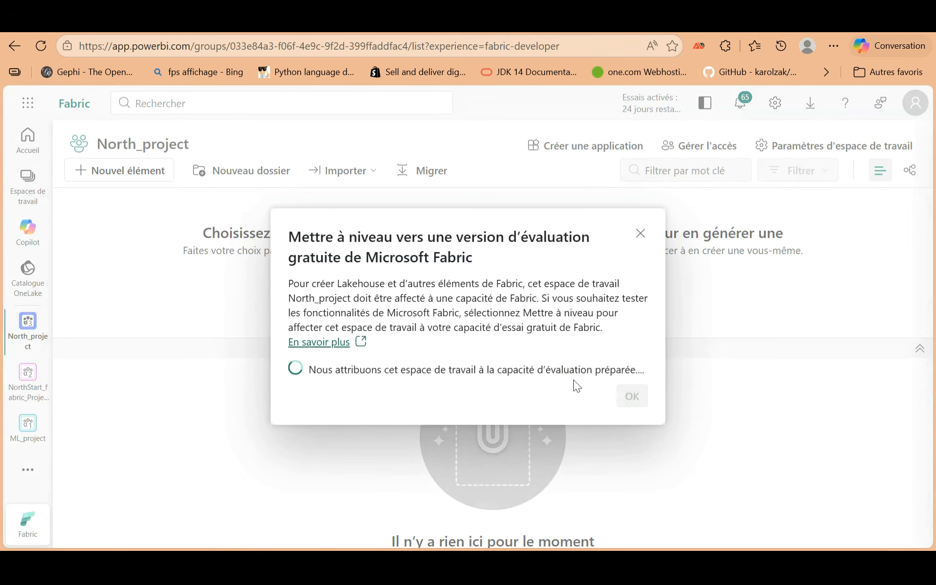
left_click(639, 396)
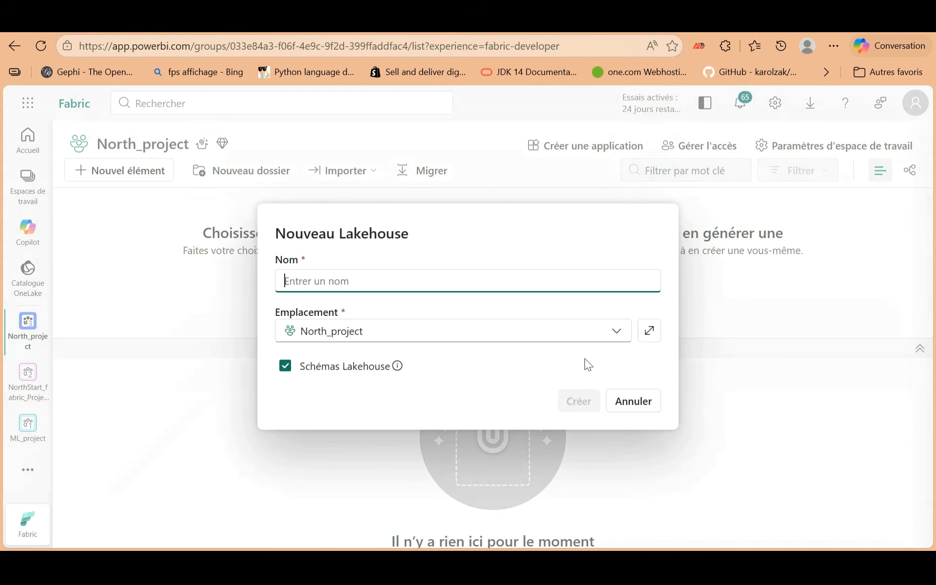
Name the new Lakehouse LH_NorthStart and create it in North_project with Lakehouse schemas enabled.
type("LH")
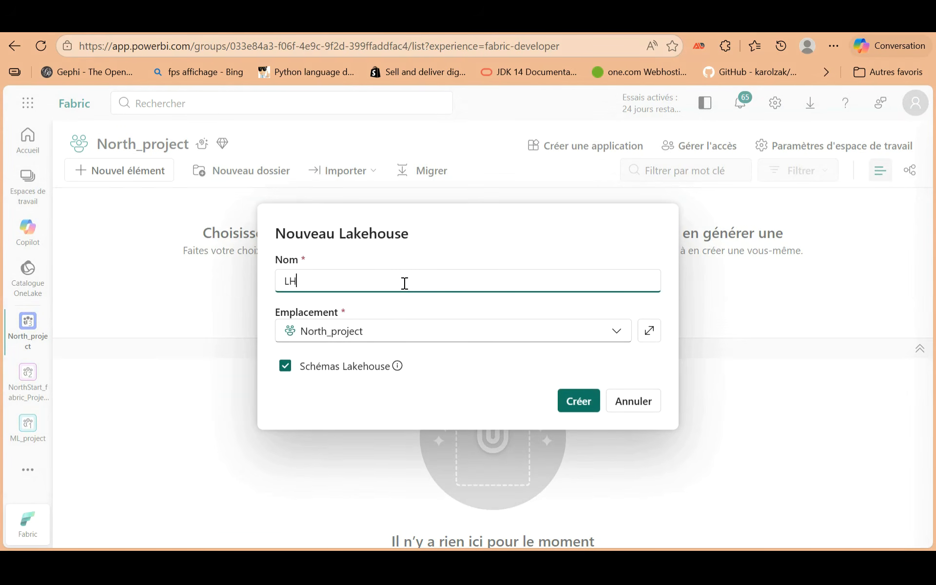
type("_")
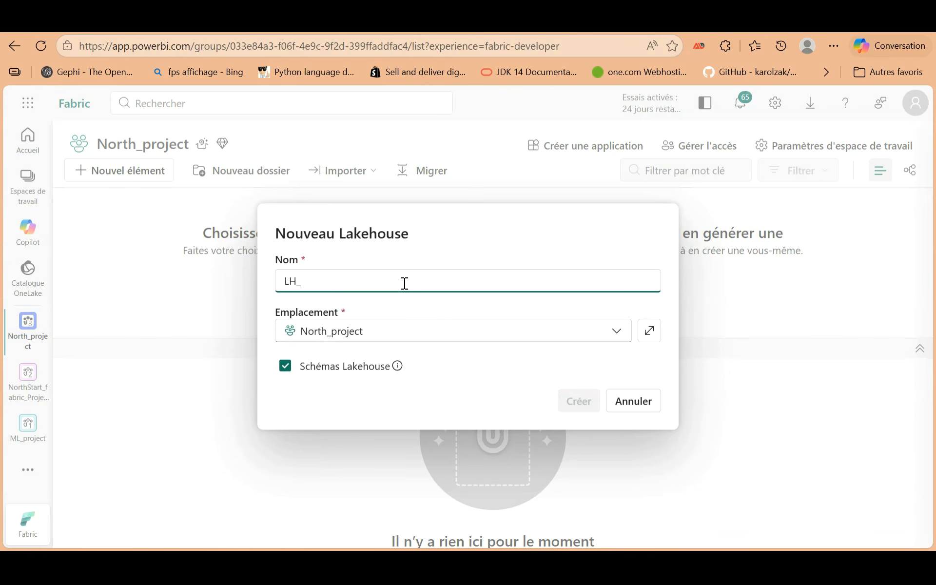
type("North")
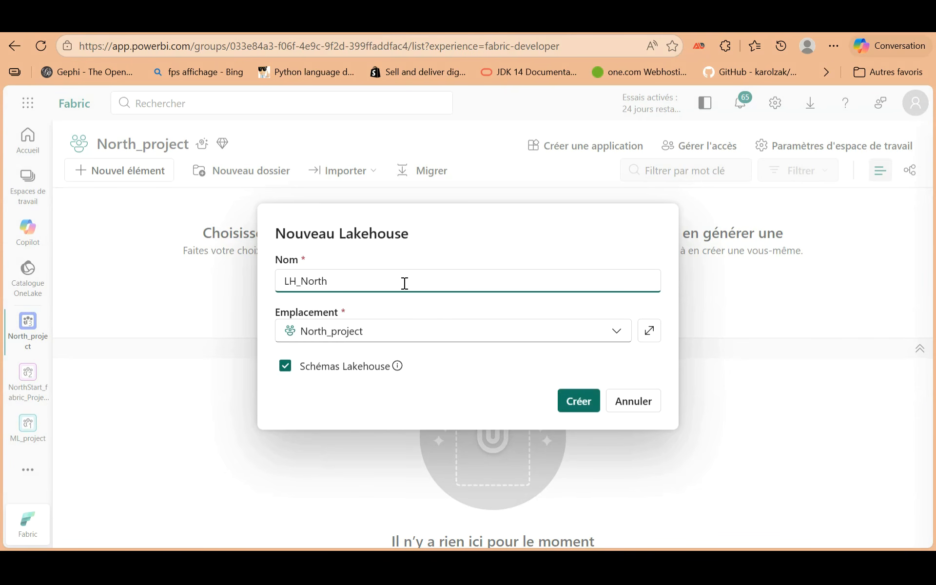
type("Start")
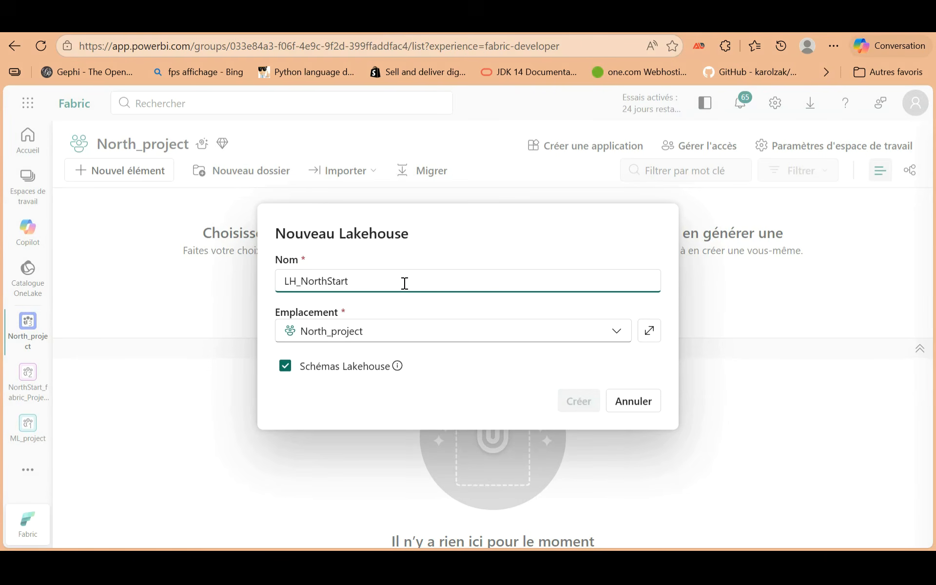
left_click(567, 405)
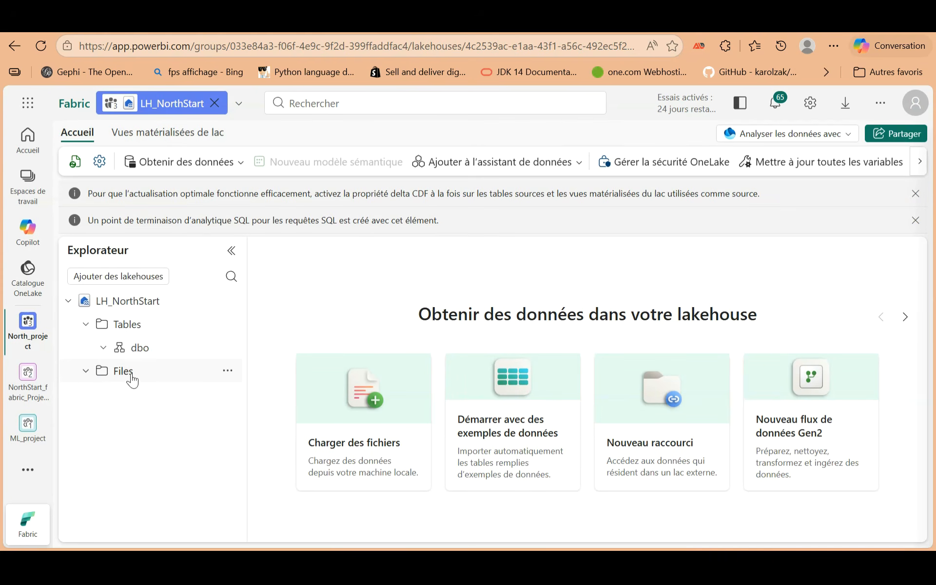
Create a subfolder named Bronze under Files in the LH_NorthStart lakehouse.
left_click(227, 372)
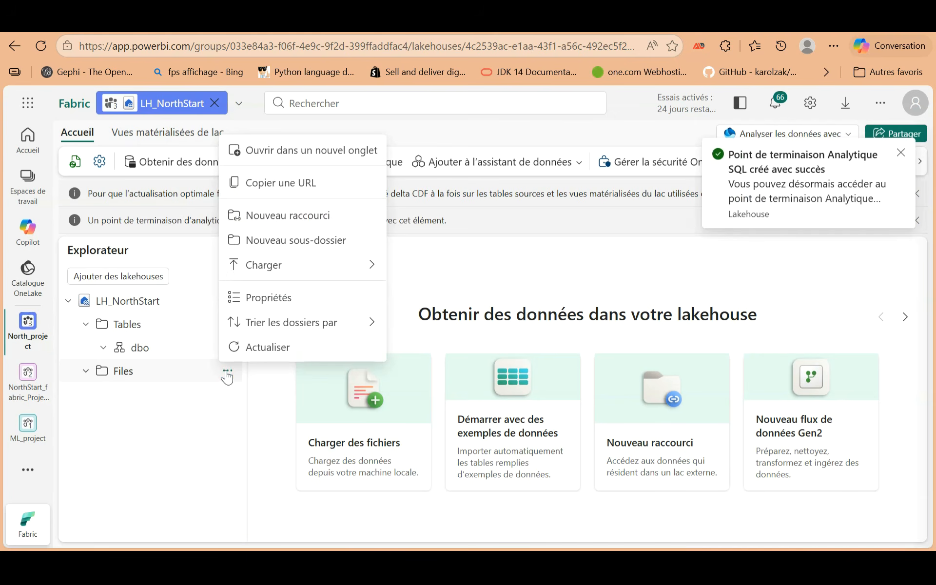
mouse_move(286, 278)
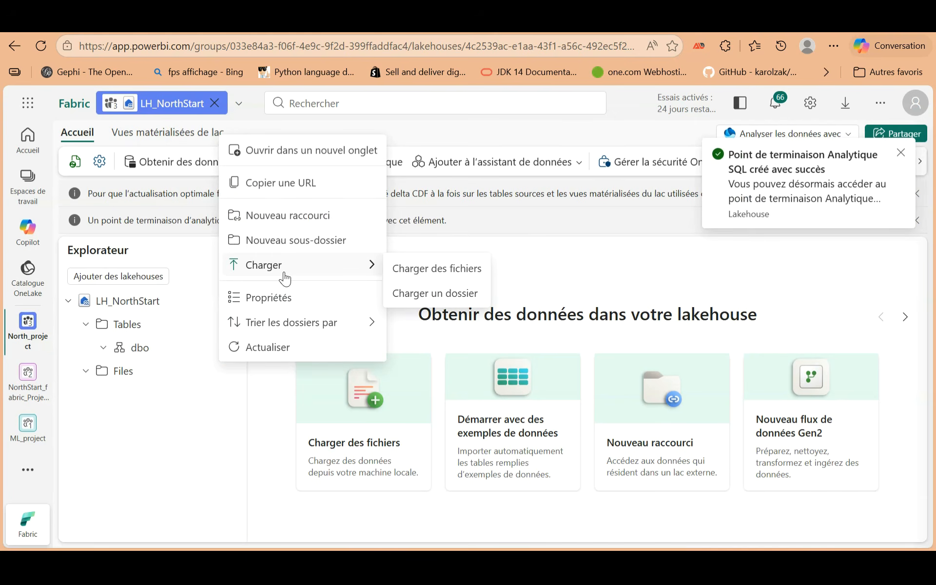
left_click(281, 241)
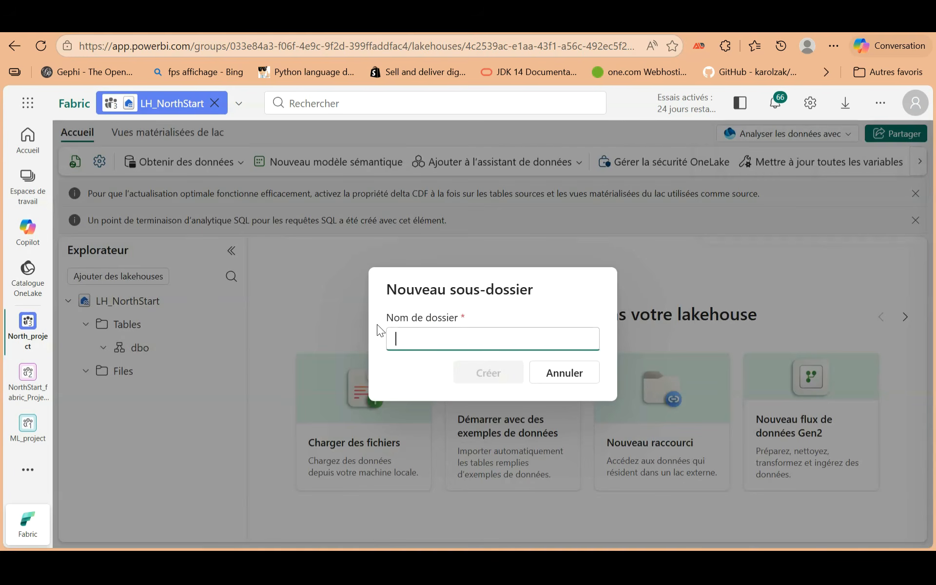
type("Br")
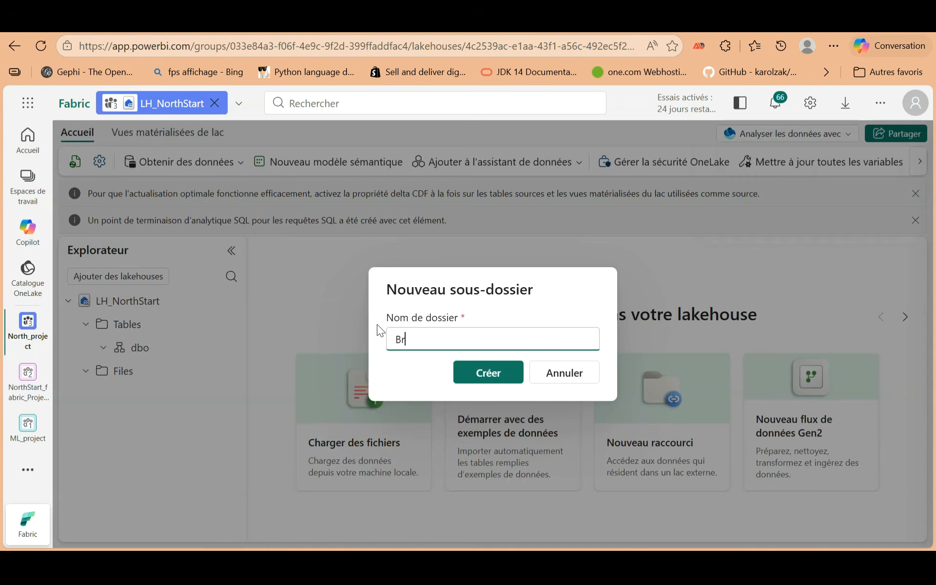
type("onze")
left_click(488, 375)
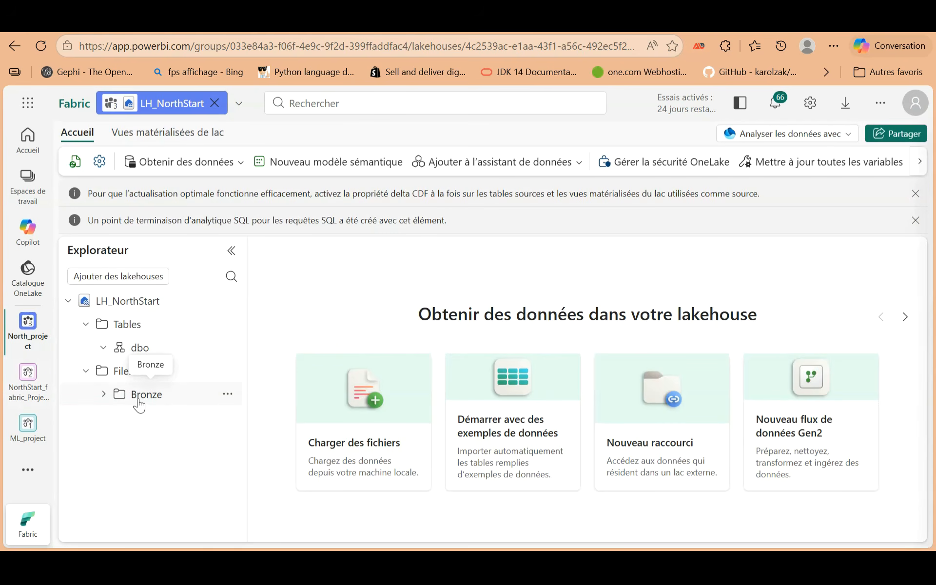
Add a subfolder named _errors inside the Bronze folder.
left_click(228, 394)
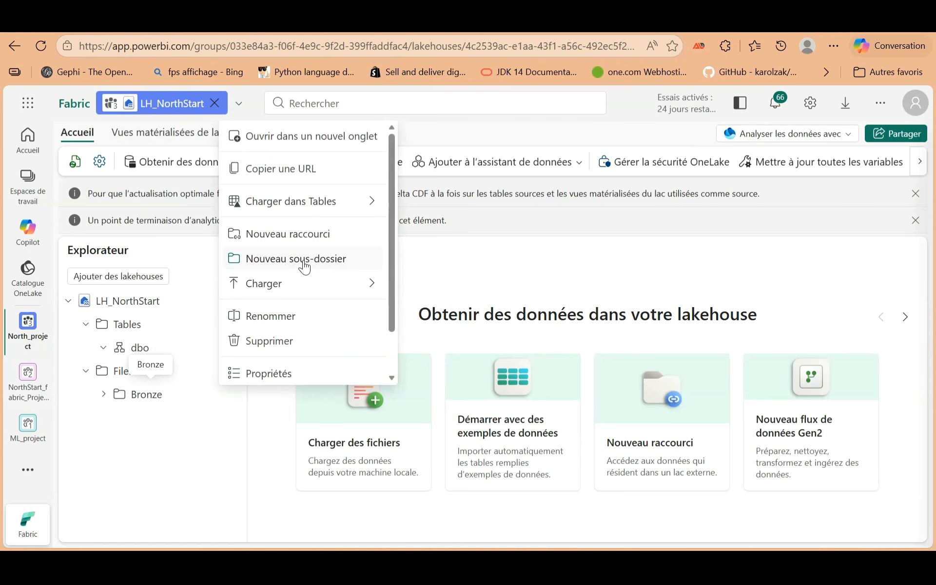
left_click(320, 259)
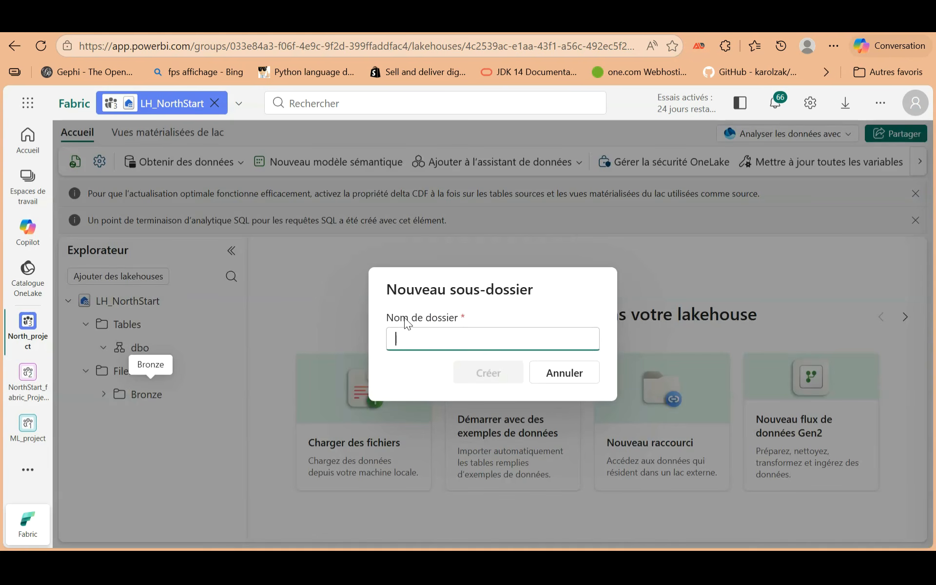
type("_err")
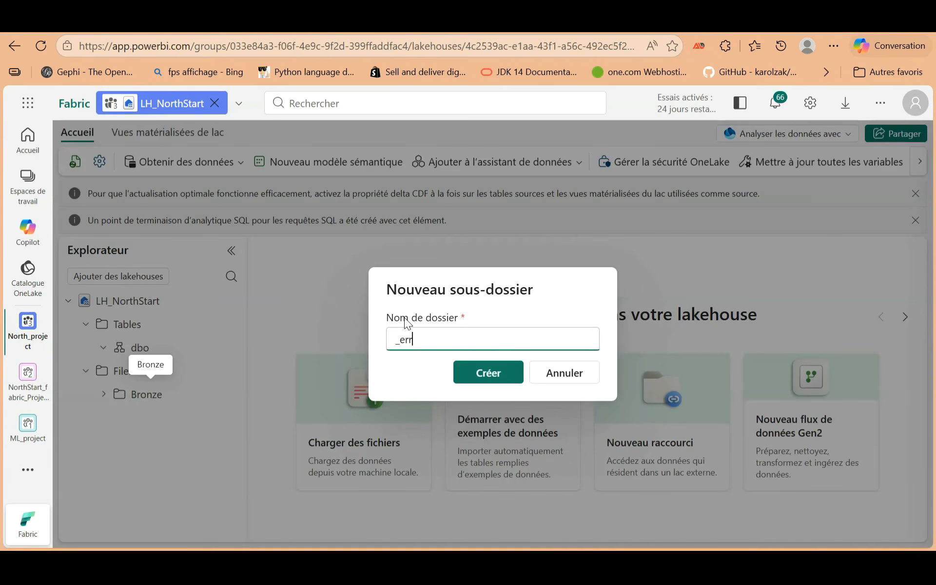
type("ors")
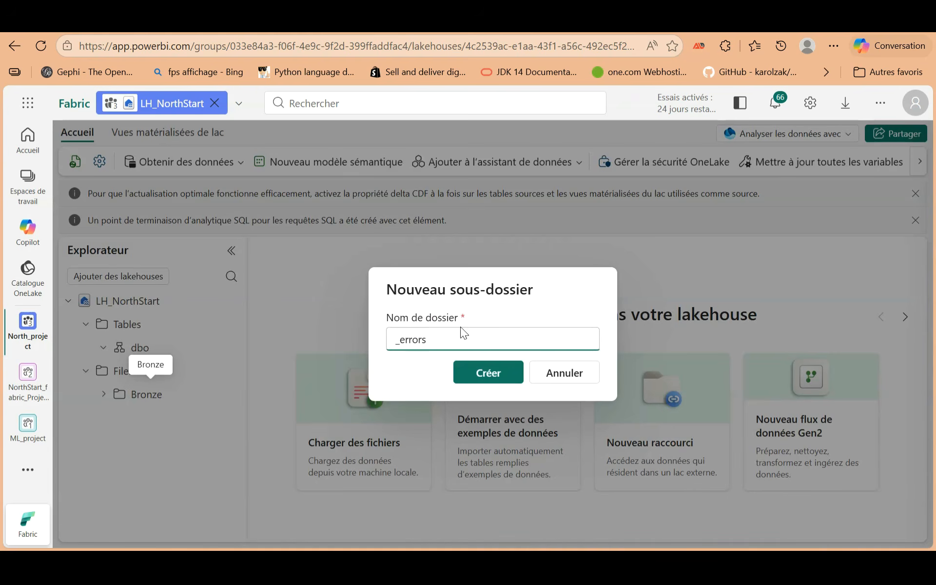
left_click(485, 372)
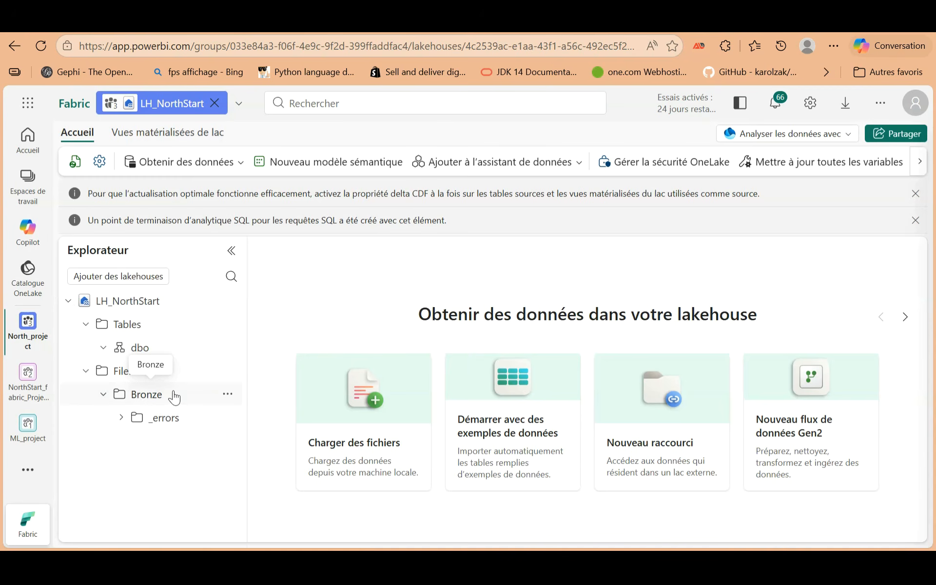
Add a subfolder named pos inside the Bronze folder.
left_click(227, 395)
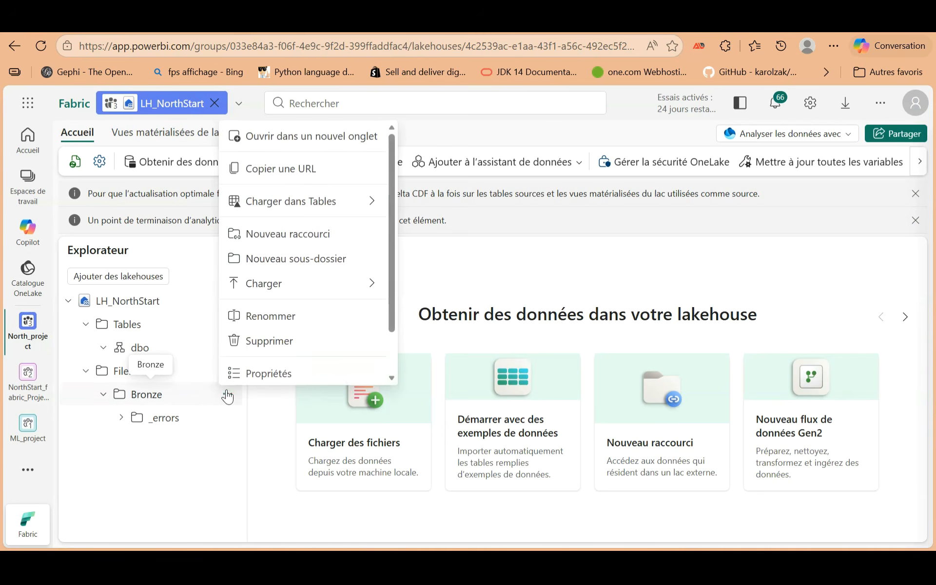
left_click(298, 260)
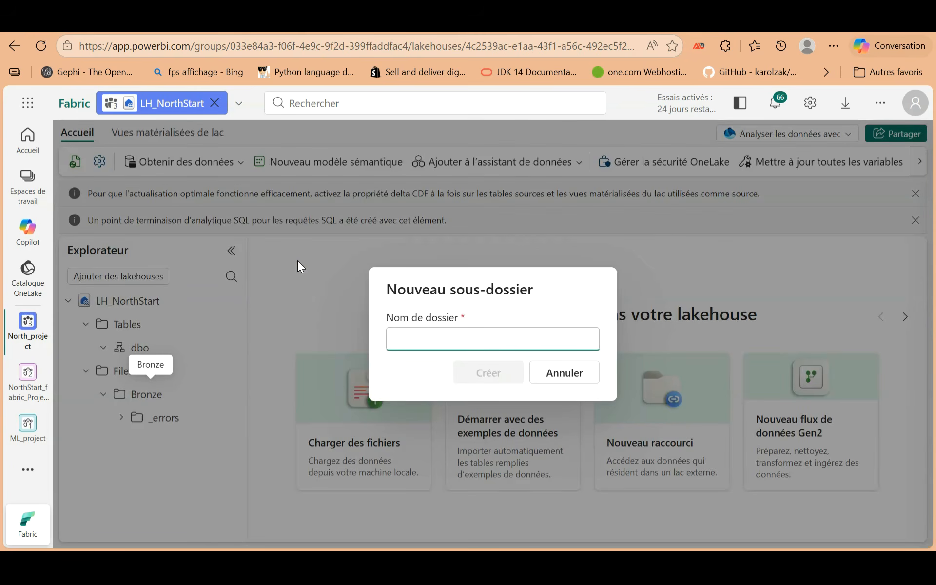
type("pos")
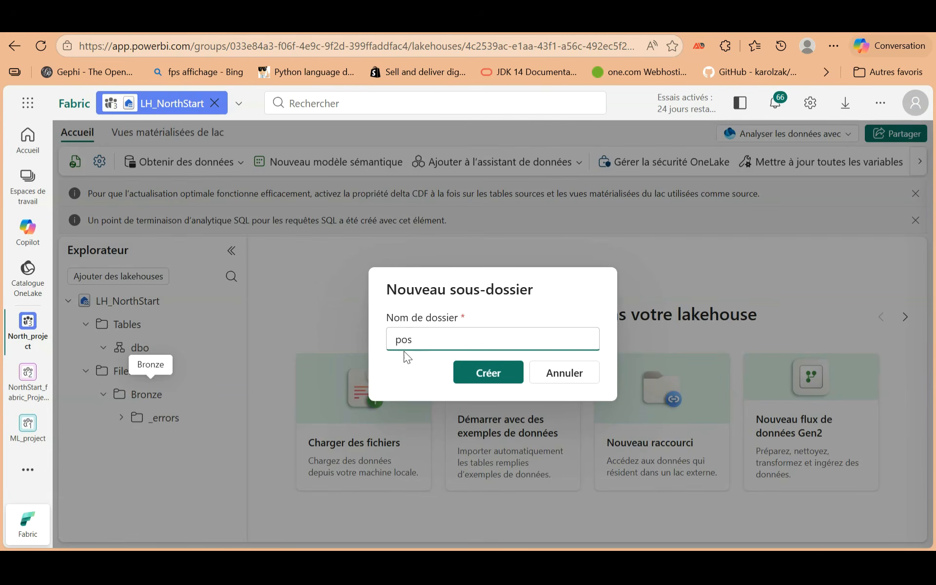
left_click(479, 378)
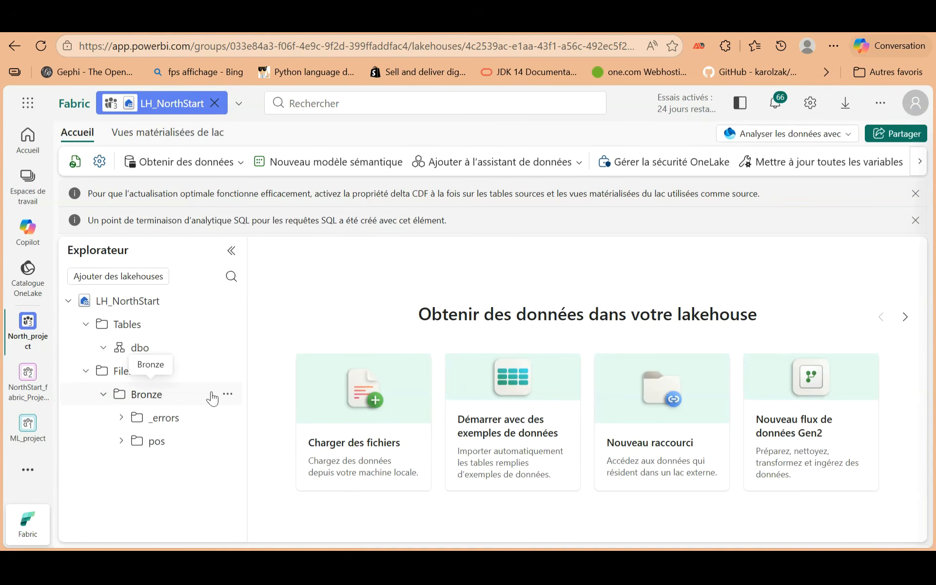
Add a subfolder named web_orders inside the Bronze folder.
left_click(227, 395)
left_click(298, 261)
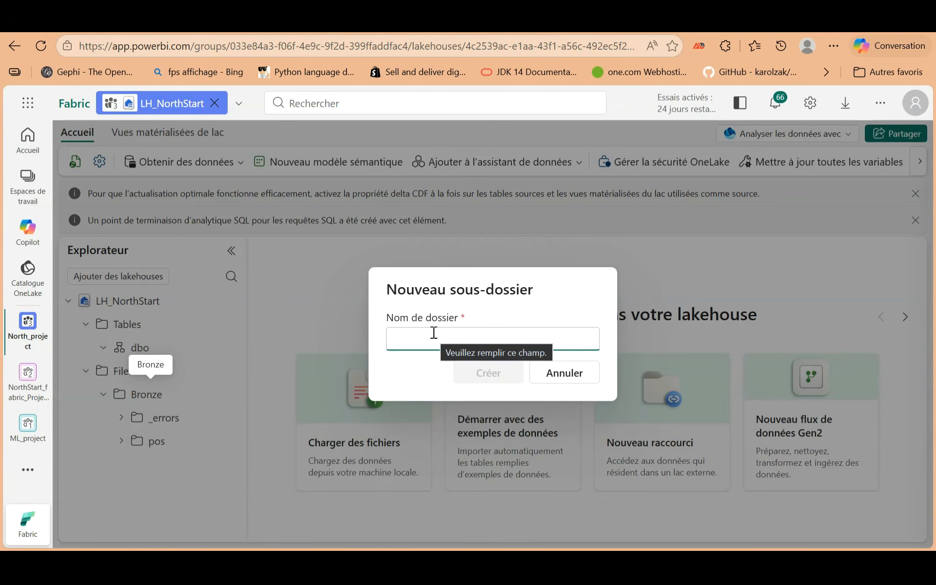
type("web_orders")
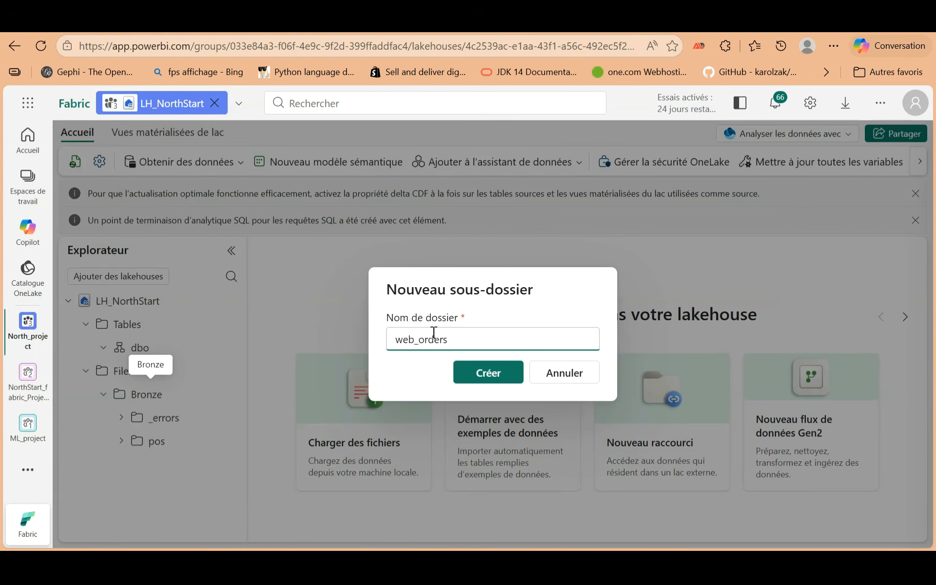
left_click(487, 373)
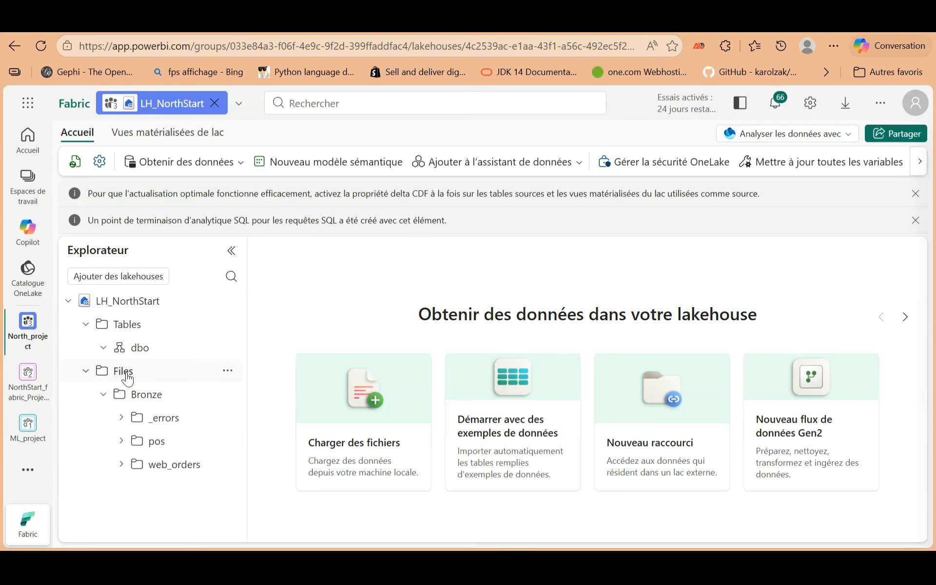
Create a subfolder named references directly under Files, and expand the Bronze and references folders.
left_click(227, 372)
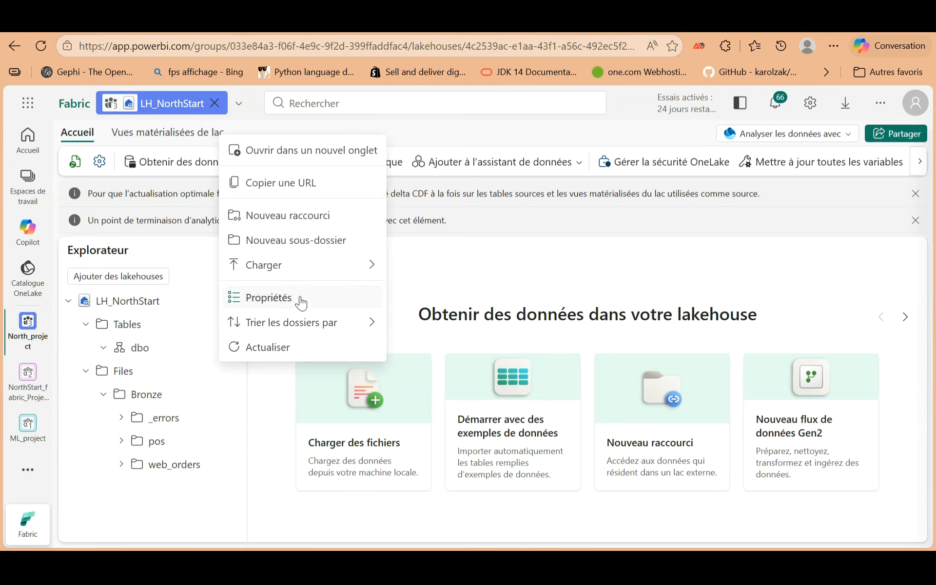
left_click(309, 244)
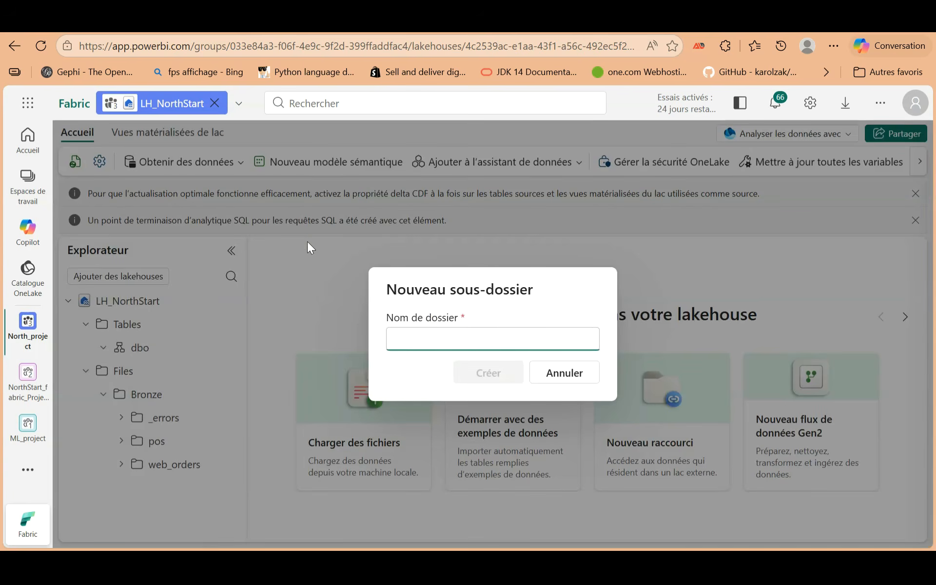
type("r")
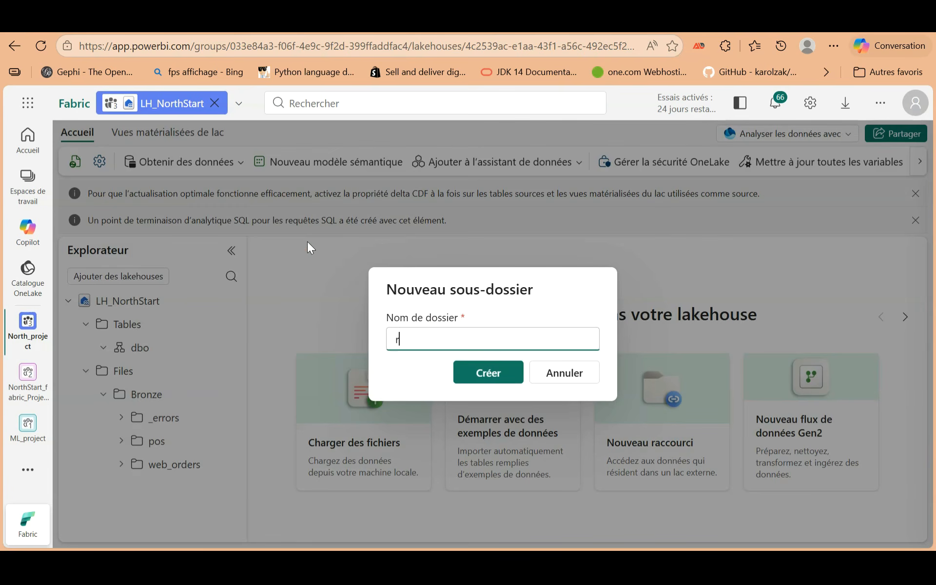
type("eferences")
left_click(483, 372)
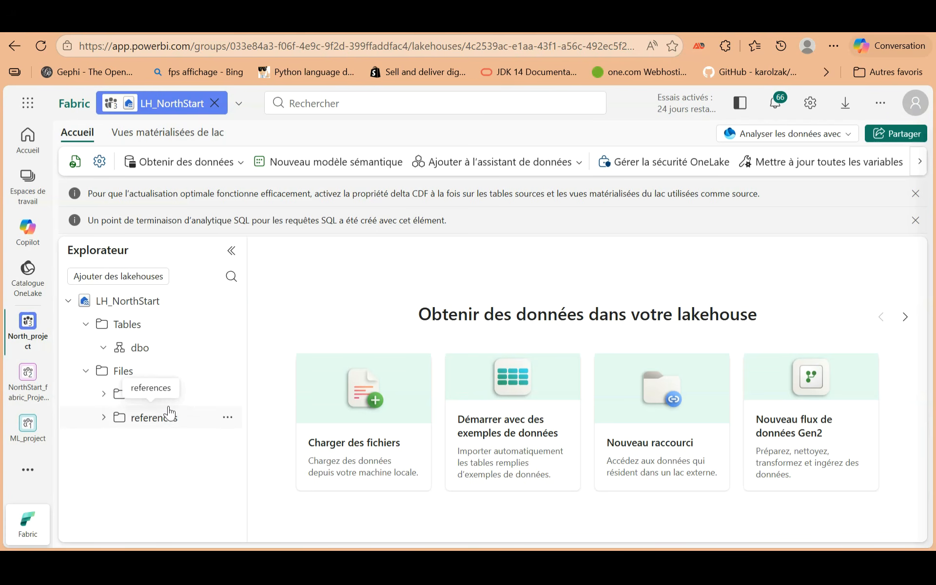
left_click(105, 394)
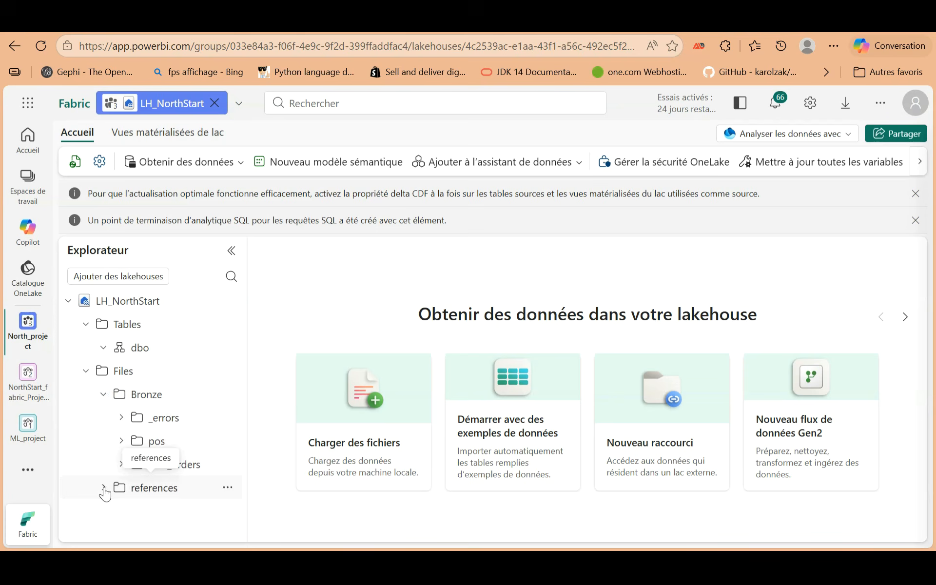
left_click(104, 490)
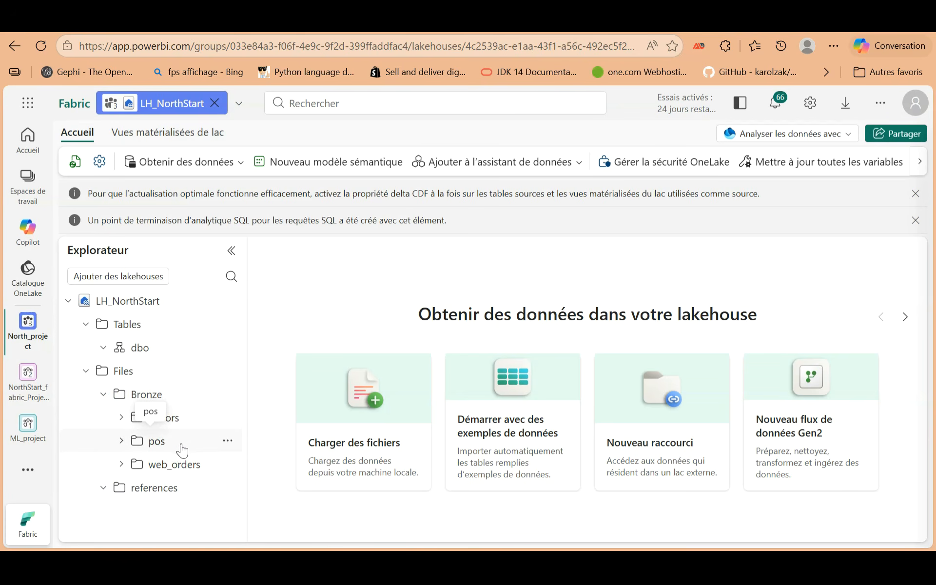
Upload pos_transactions_sample.csv from the local retail data folder into the Bronze/pos folder and close the upload pane.
left_click(228, 442)
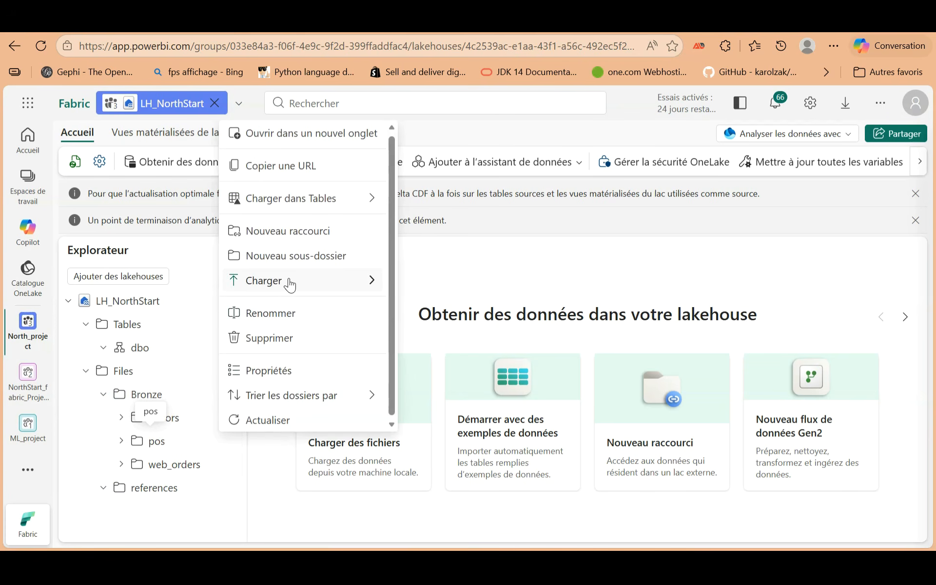
mouse_move(308, 290)
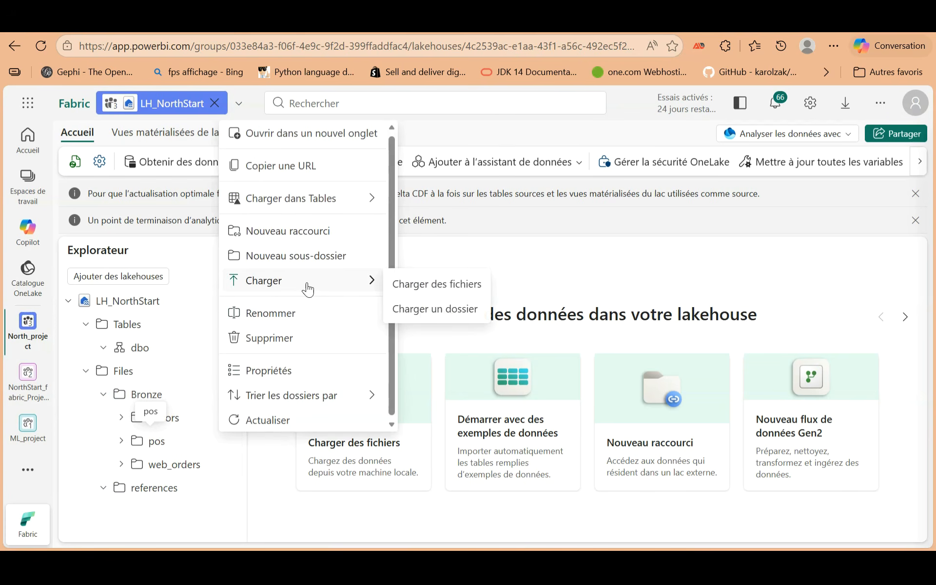
left_click(430, 291)
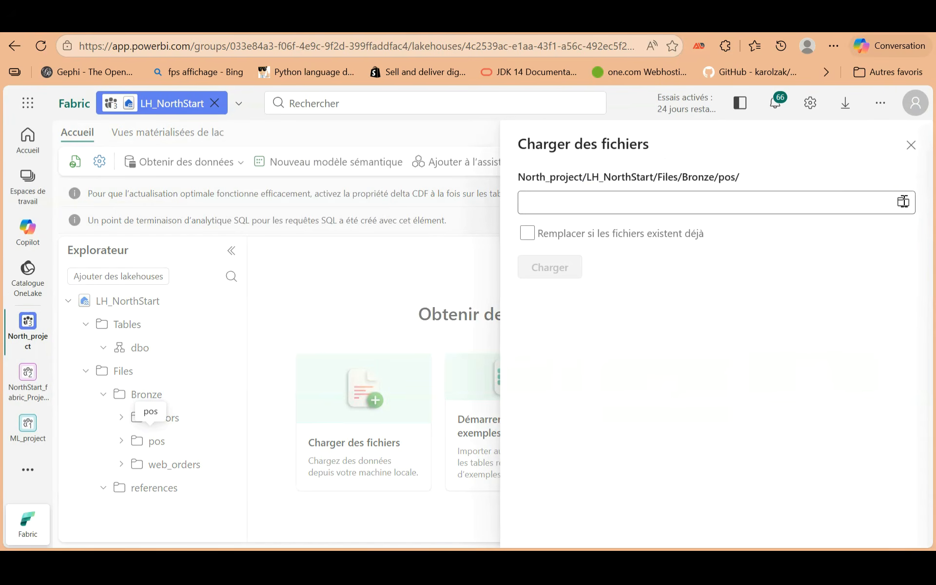
left_click(904, 202)
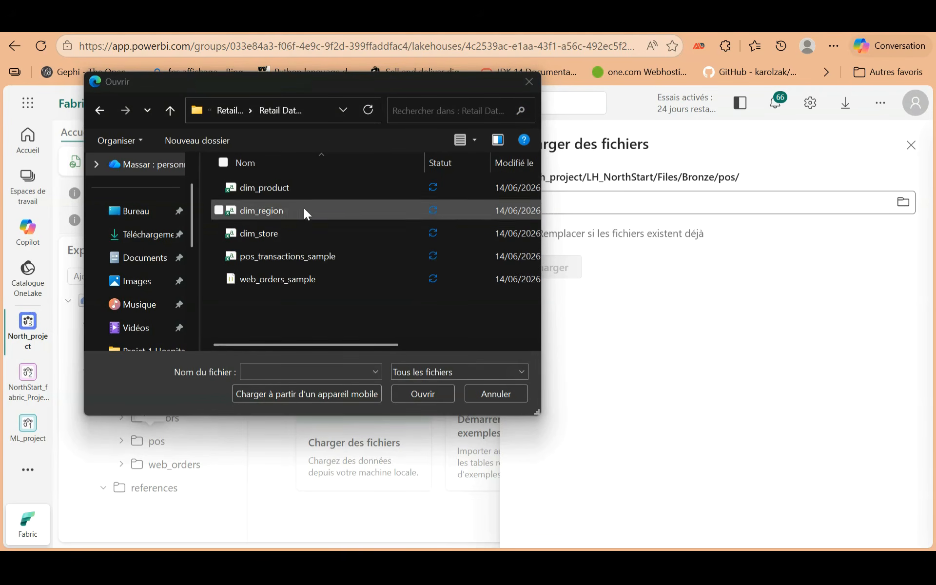
left_click(281, 257)
left_click(405, 393)
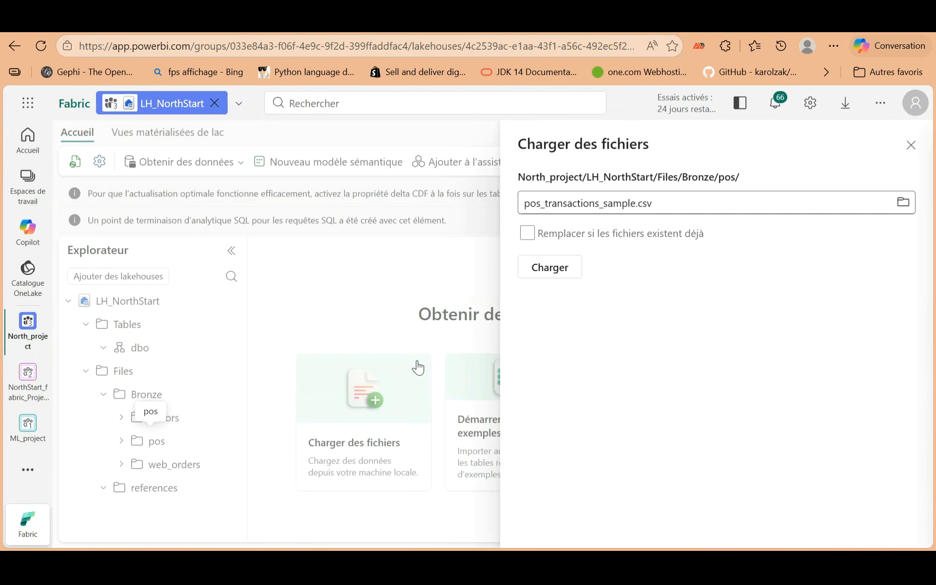
left_click(564, 272)
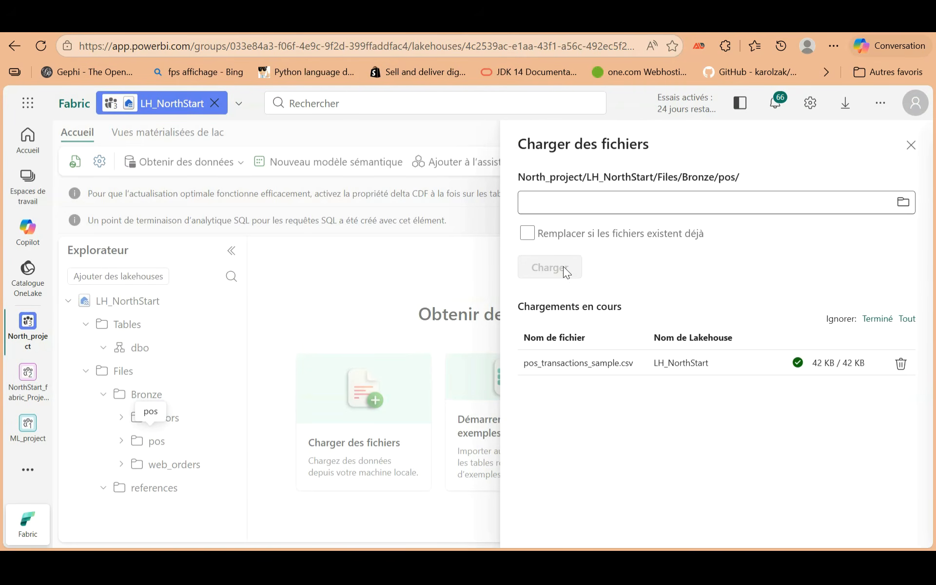
left_click(908, 149)
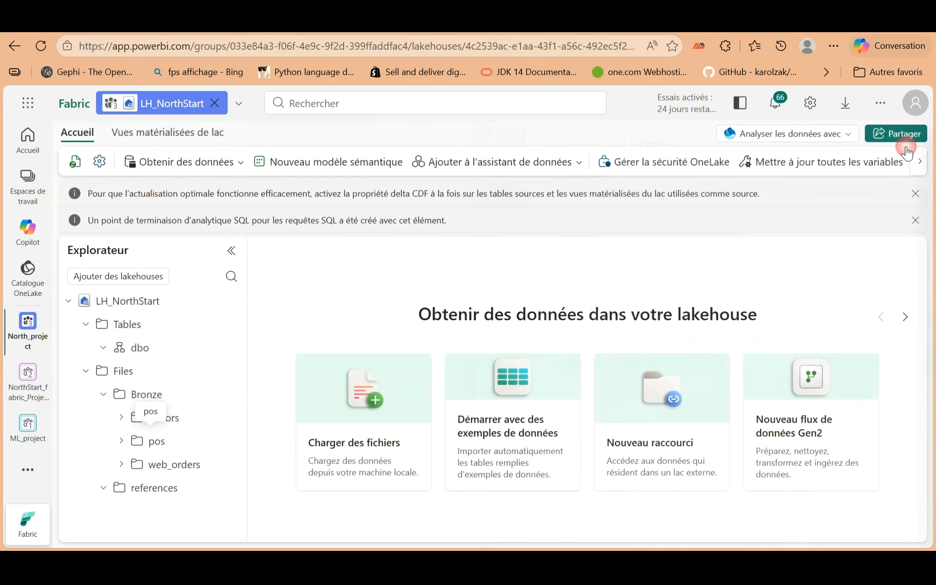
Refresh the Bronze folder and open its pos subfolder to check the uploaded file.
left_click(226, 397)
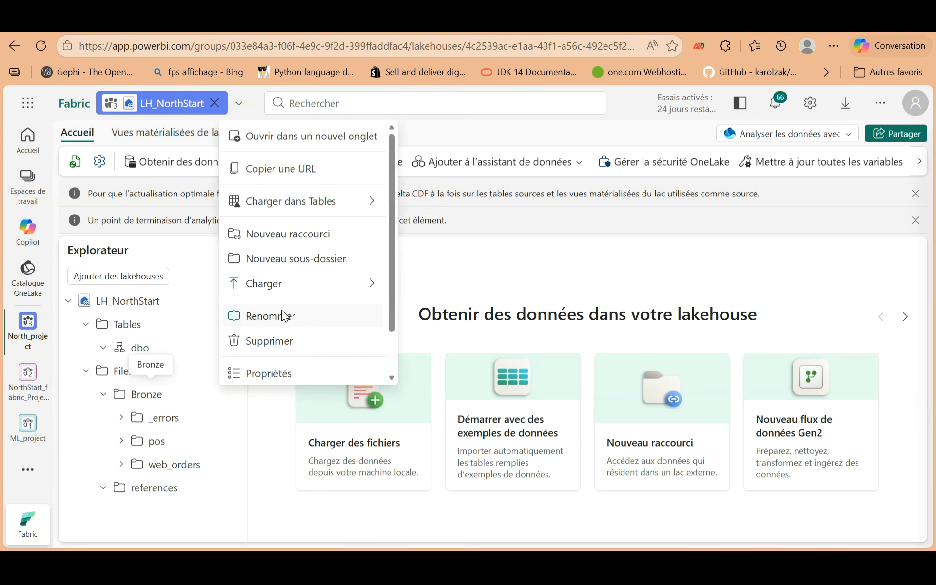
scroll(268, 316, "down", 1)
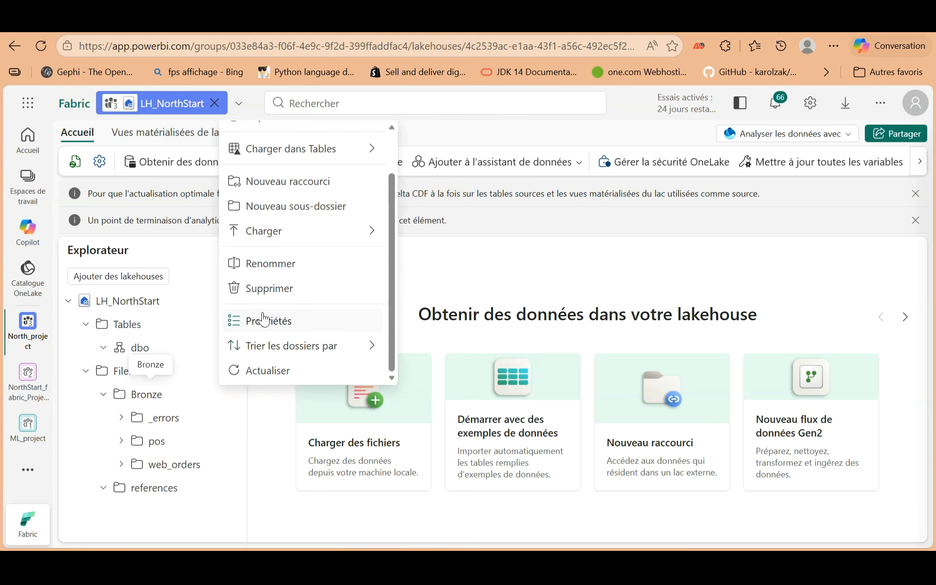
left_click(255, 369)
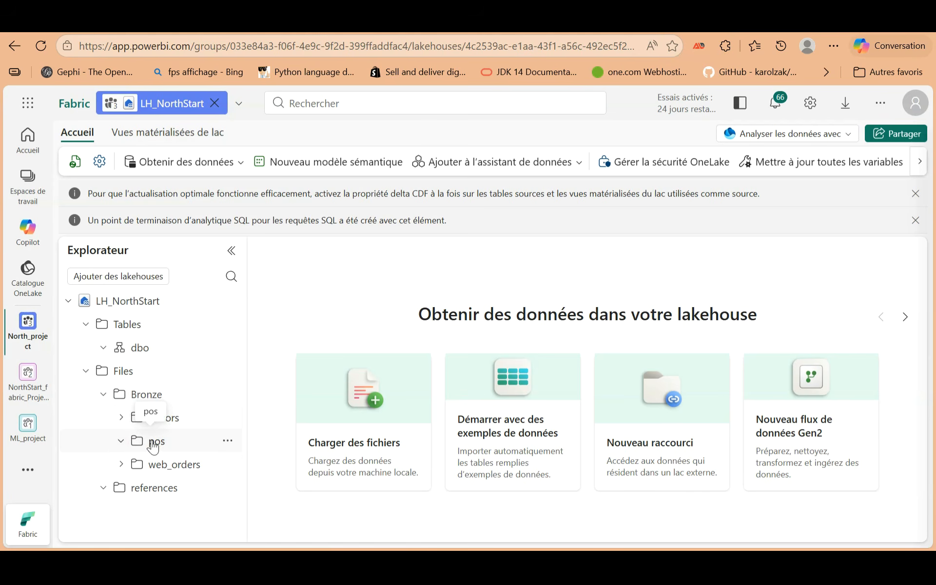
left_click(165, 445)
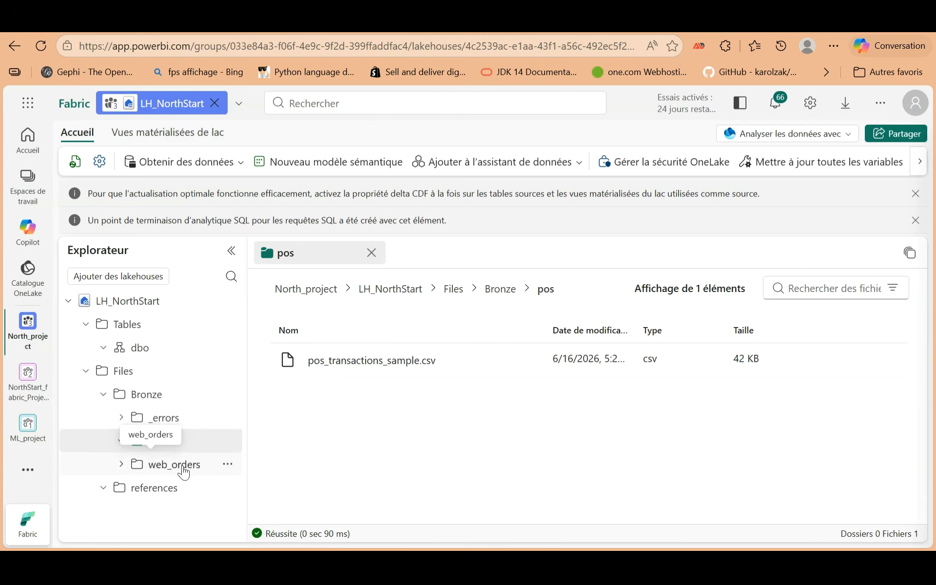
left_click(228, 466)
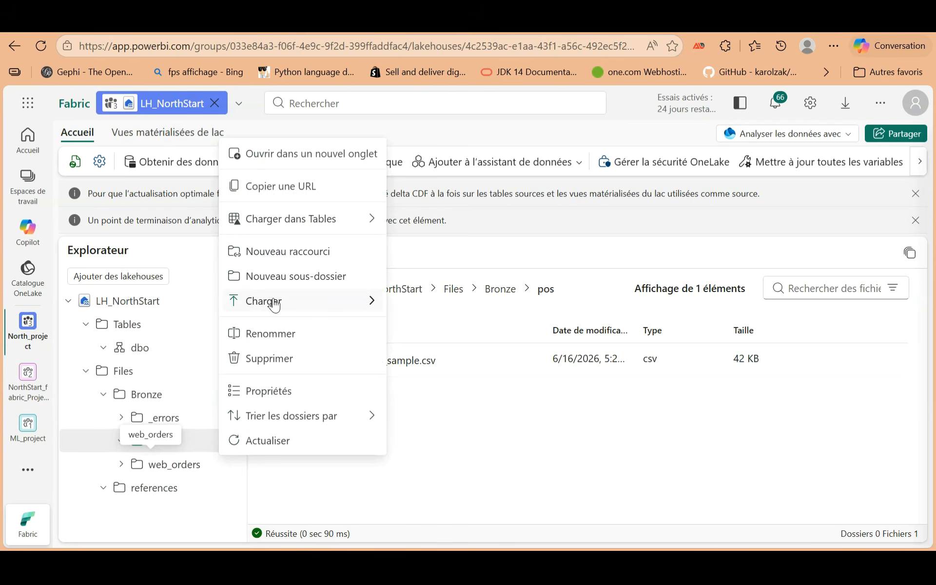
left_click(365, 302)
left_click(431, 306)
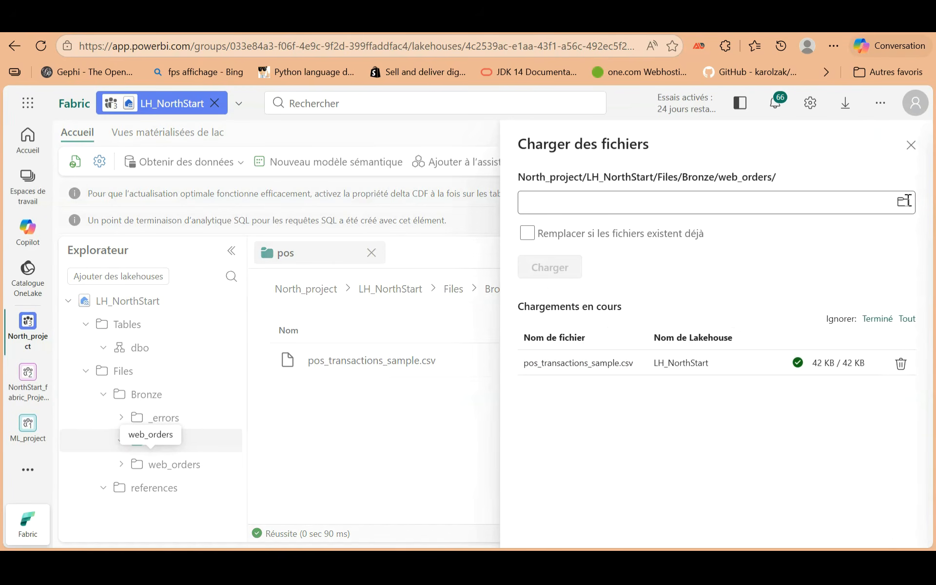
left_click(903, 203)
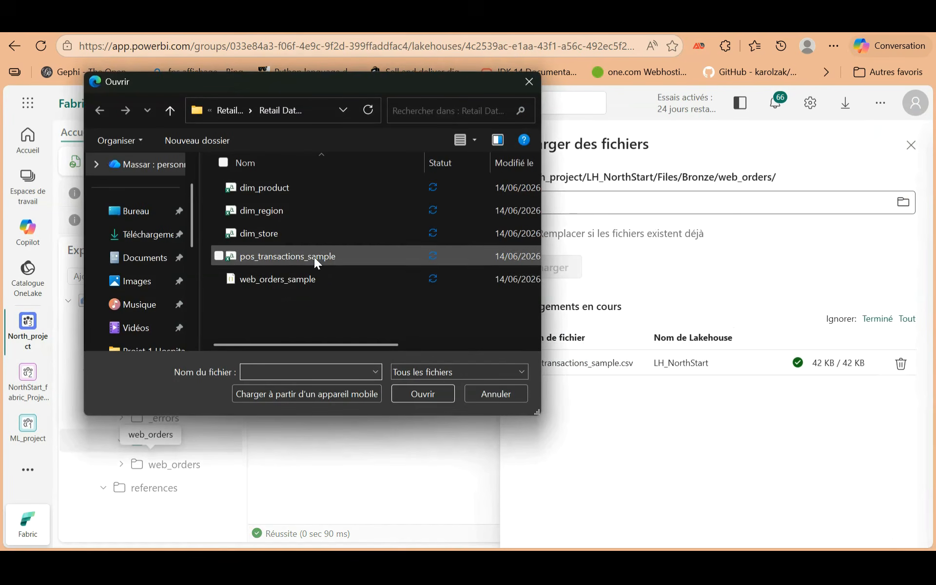
left_click(266, 281)
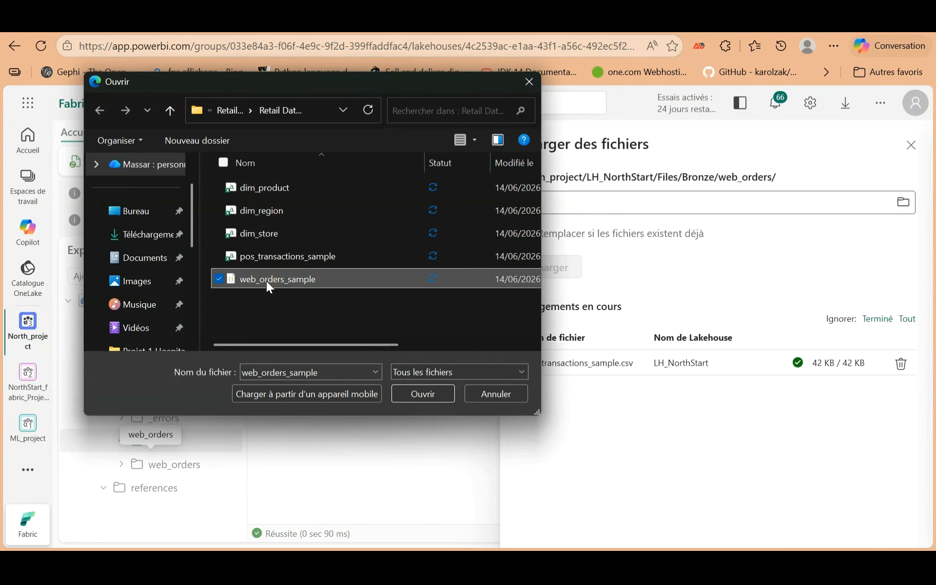
left_click(408, 393)
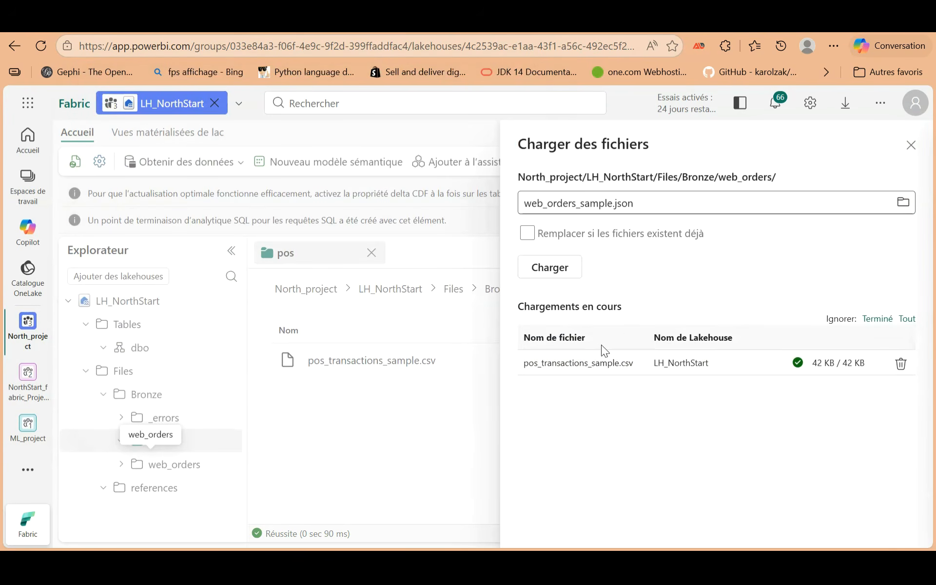
left_click(911, 145)
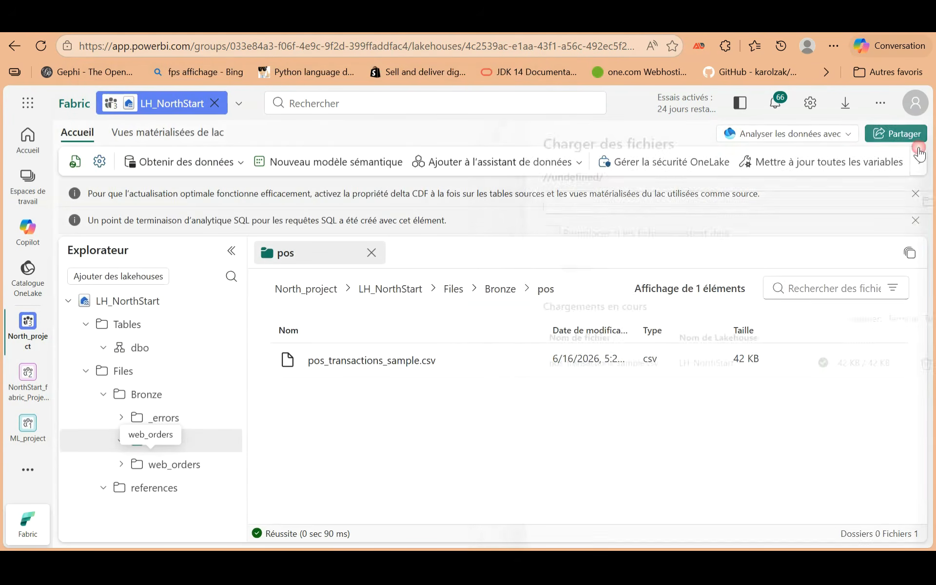
Refresh the Files section and open the Bronze/web_orders folder to check its contents.
left_click(171, 466)
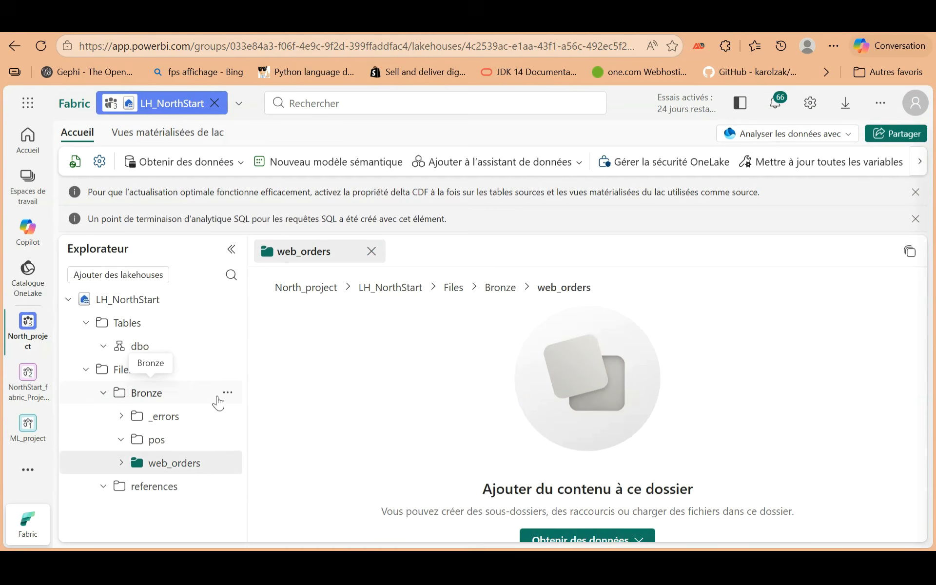
left_click(225, 369)
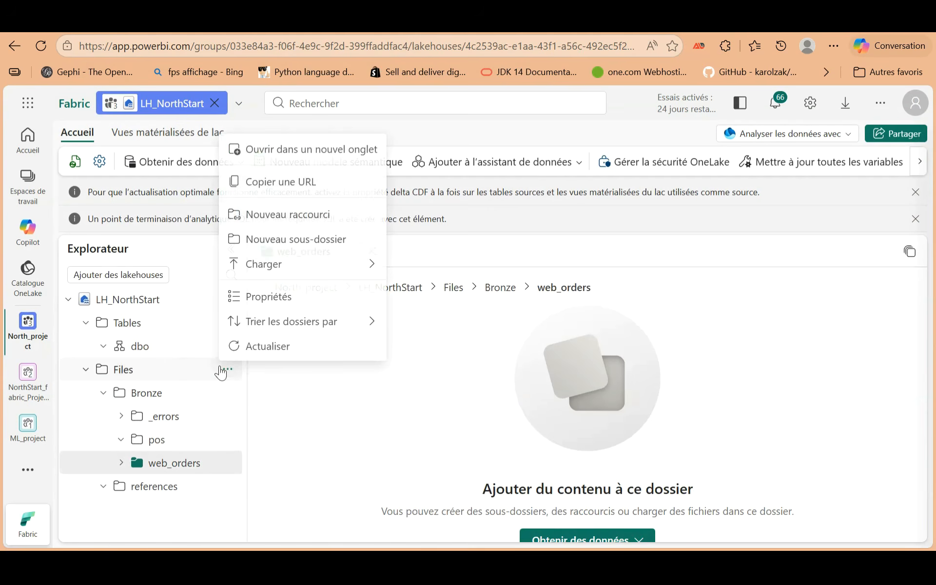
left_click(252, 347)
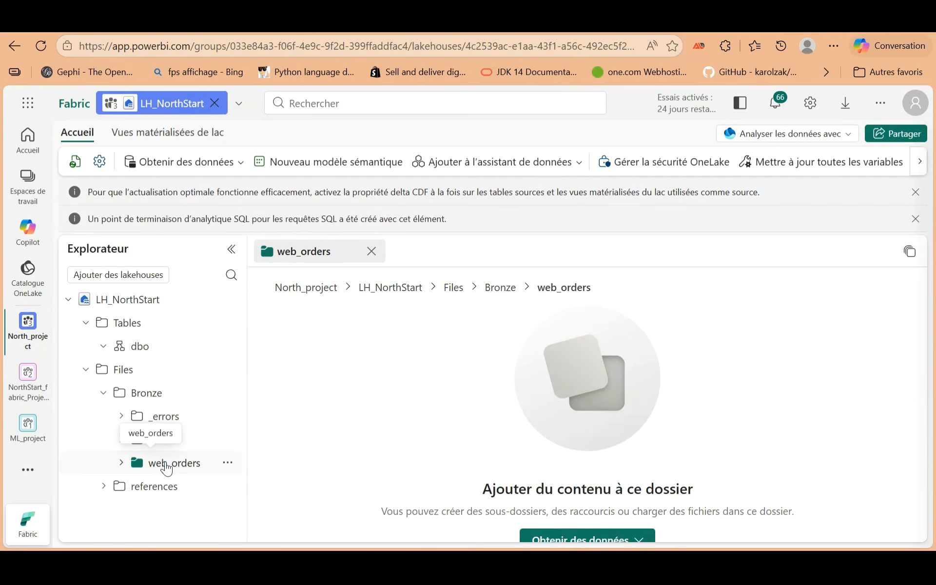
left_click(167, 468)
left_click(122, 463)
left_click(169, 466)
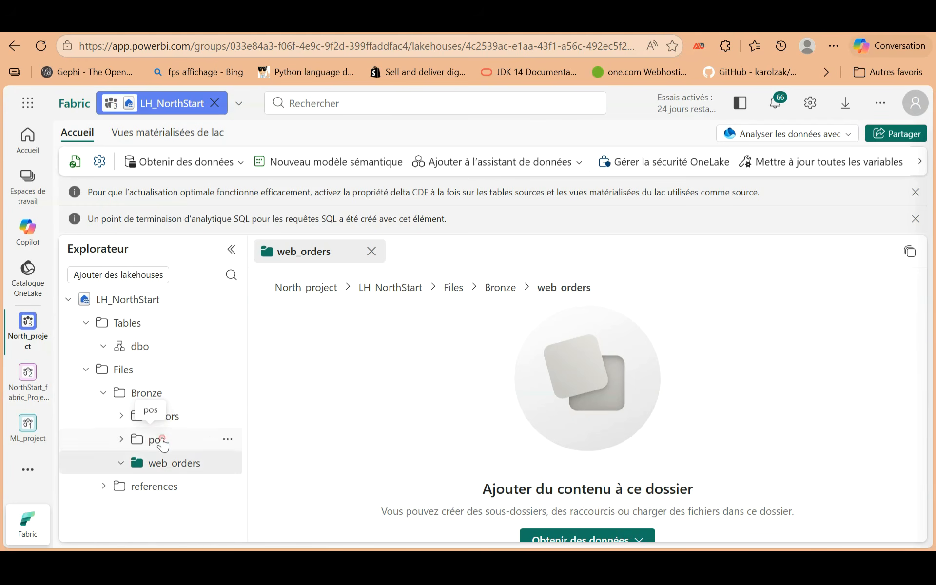
Open pos_transactions_sample.csv from the Bronze/pos folder and look through its transaction rows.
left_click(157, 441)
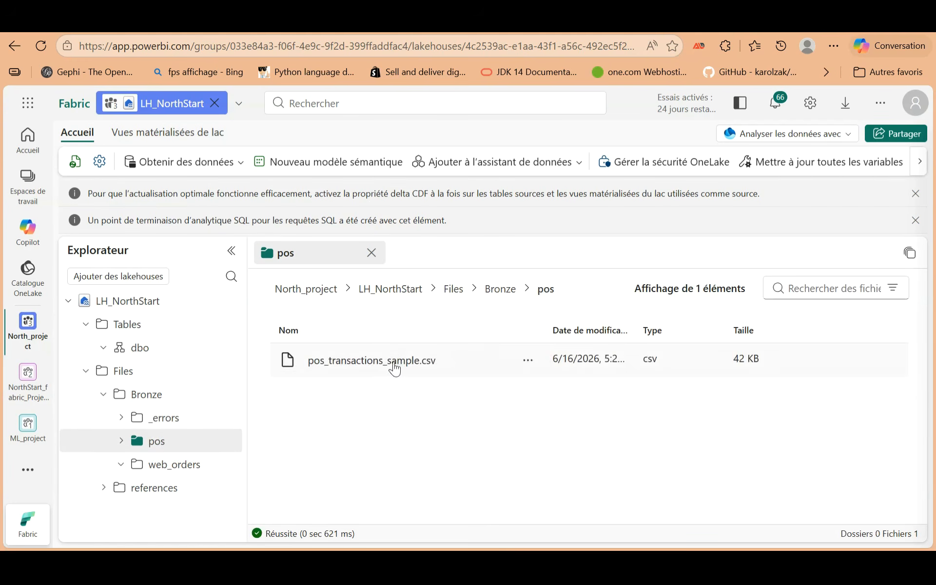
left_click(390, 361)
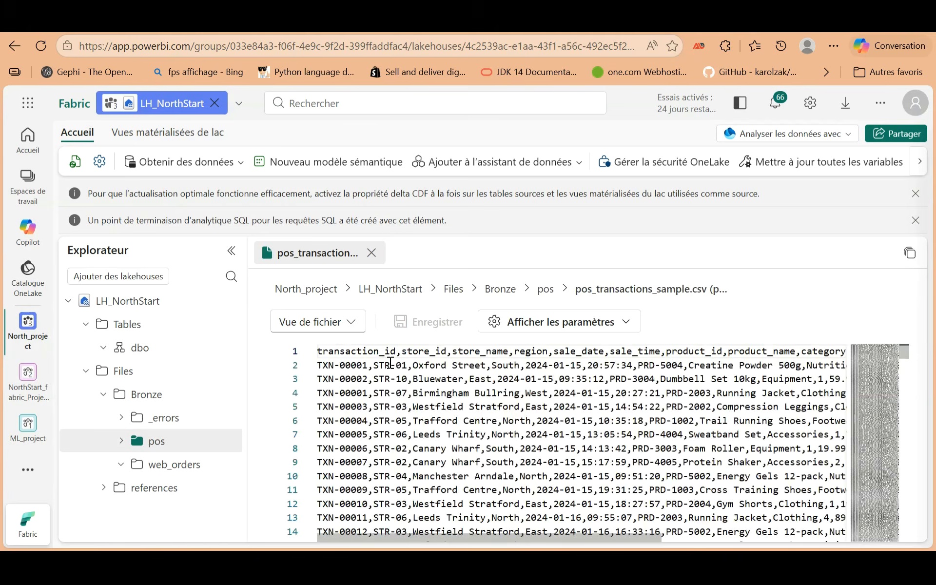
scroll(559, 446, "down", 7)
scroll(560, 446, "down", 20)
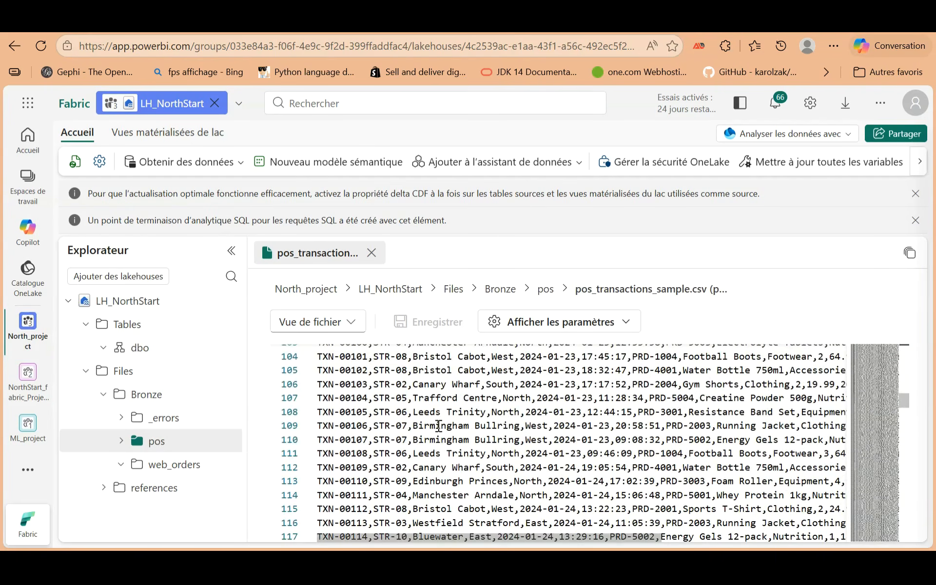
Upload web_orders_sample.json into the Bronze/web_orders folder with overwriting of existing files enabled, and close the upload pane.
left_click(186, 466)
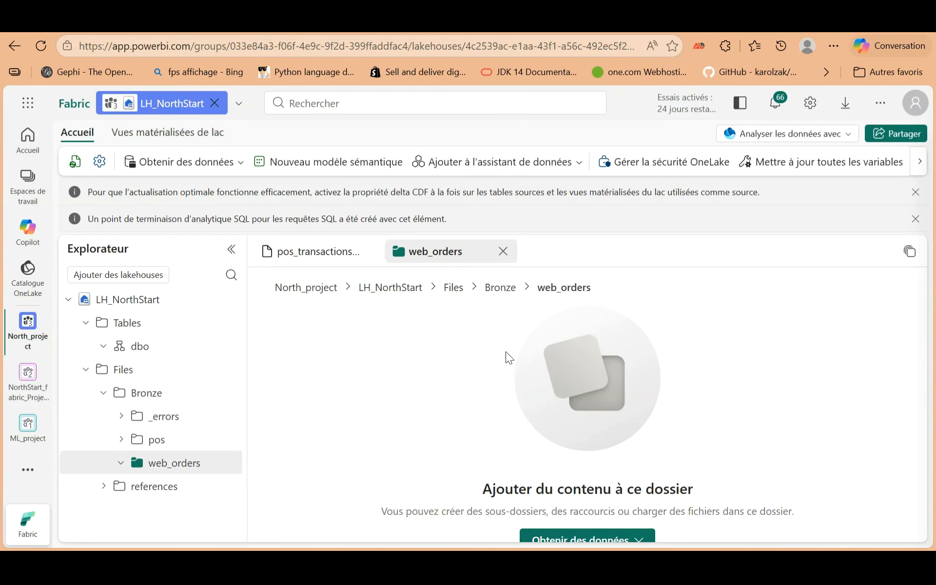
left_click(229, 463)
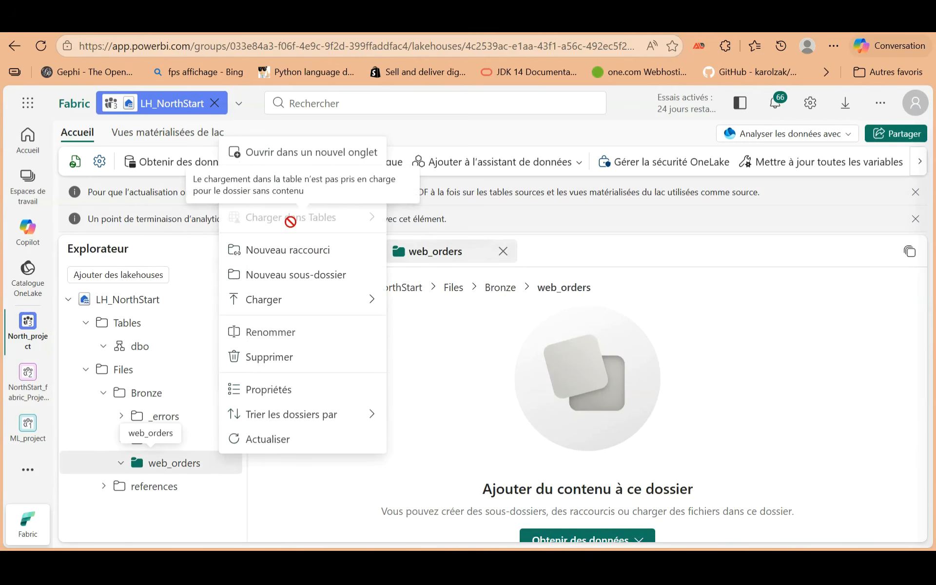
mouse_move(298, 302)
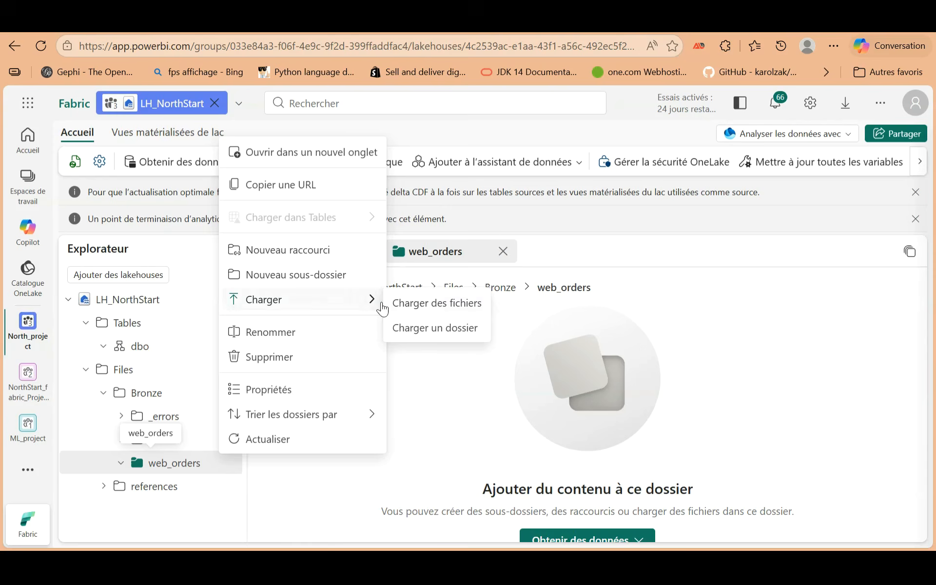
left_click(439, 305)
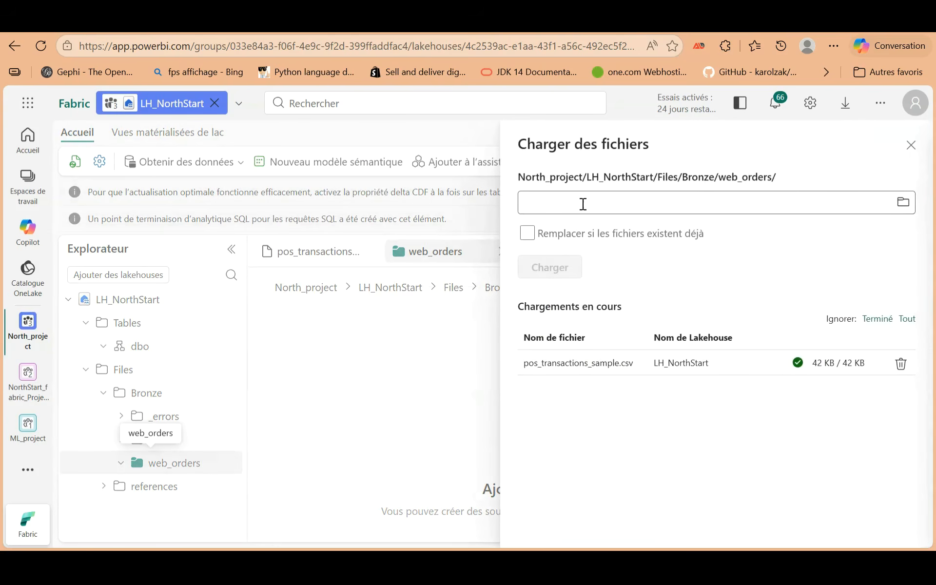
left_click(898, 197)
left_click(294, 282)
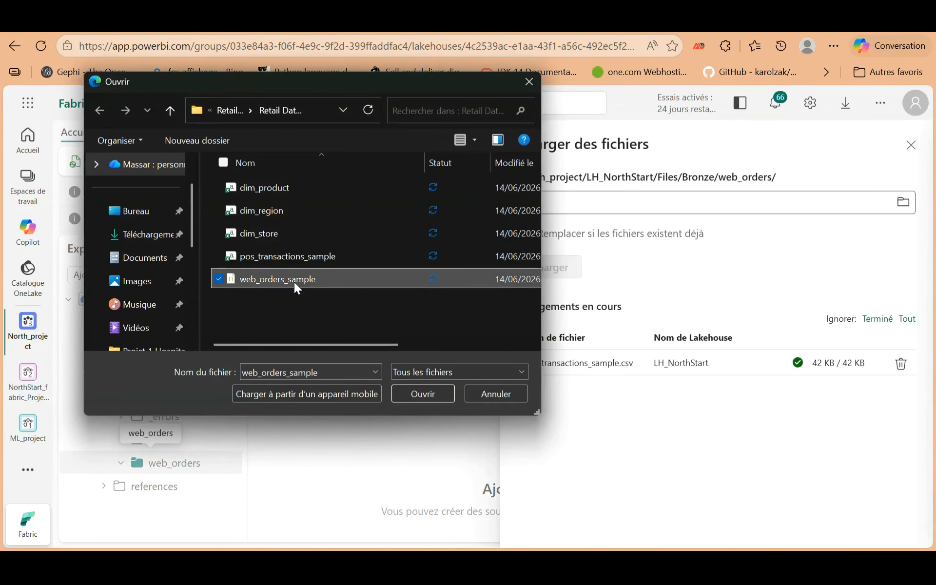
left_click(404, 394)
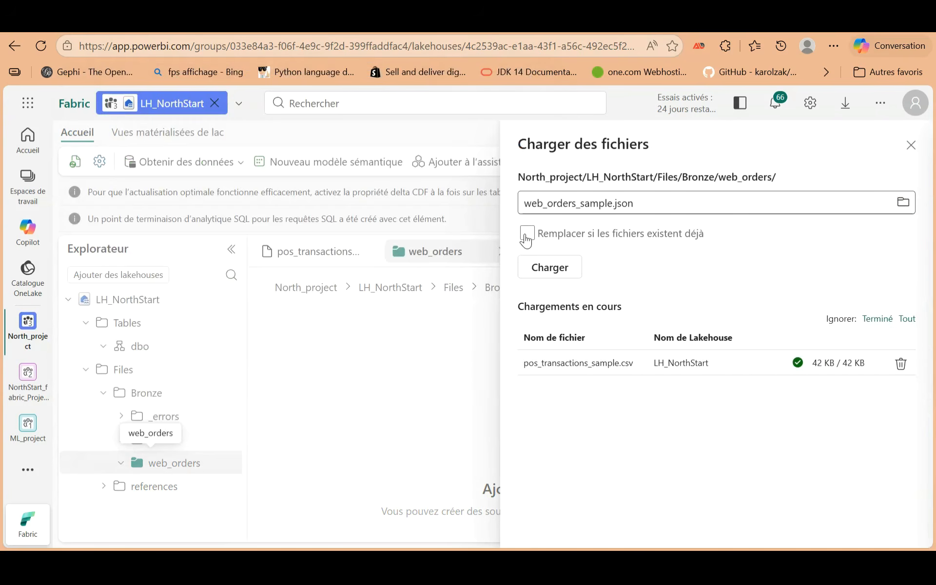
left_click(527, 233)
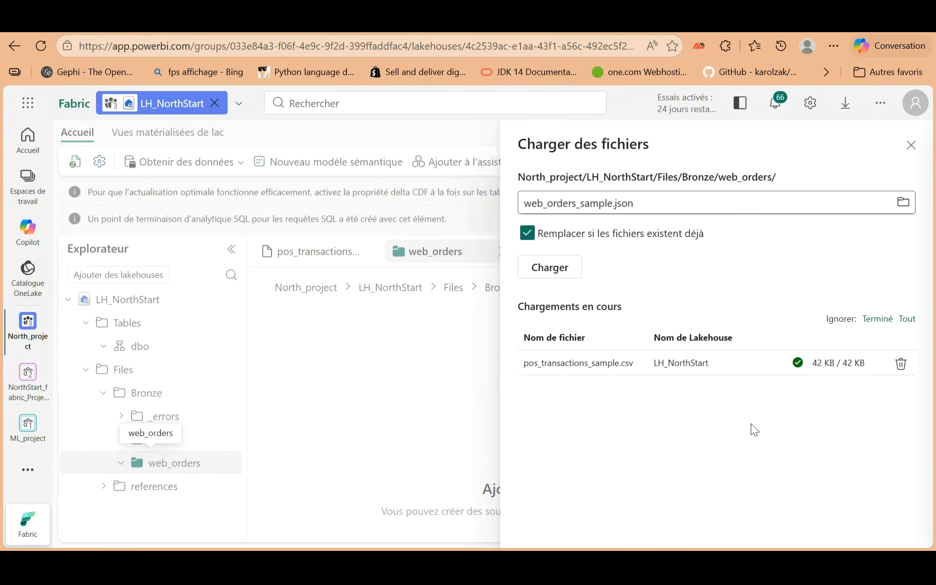
left_click(550, 268)
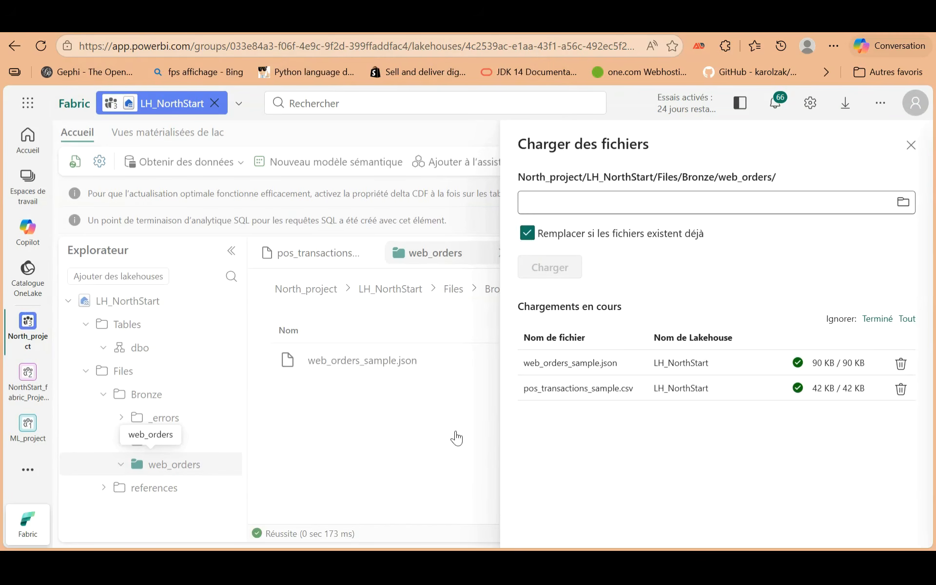
left_click(454, 437)
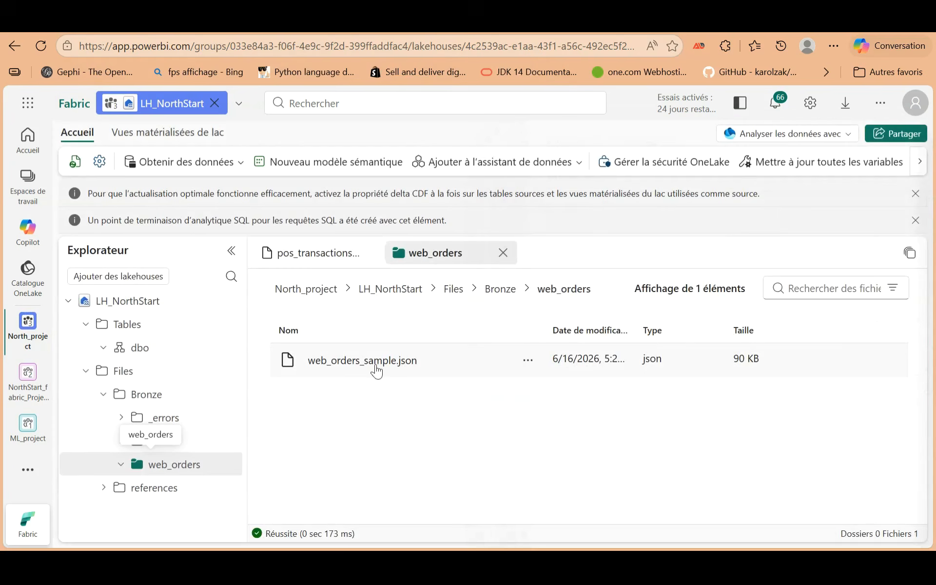
Open web_orders_sample.json in the web_orders folder and look through its order records.
left_click(376, 363)
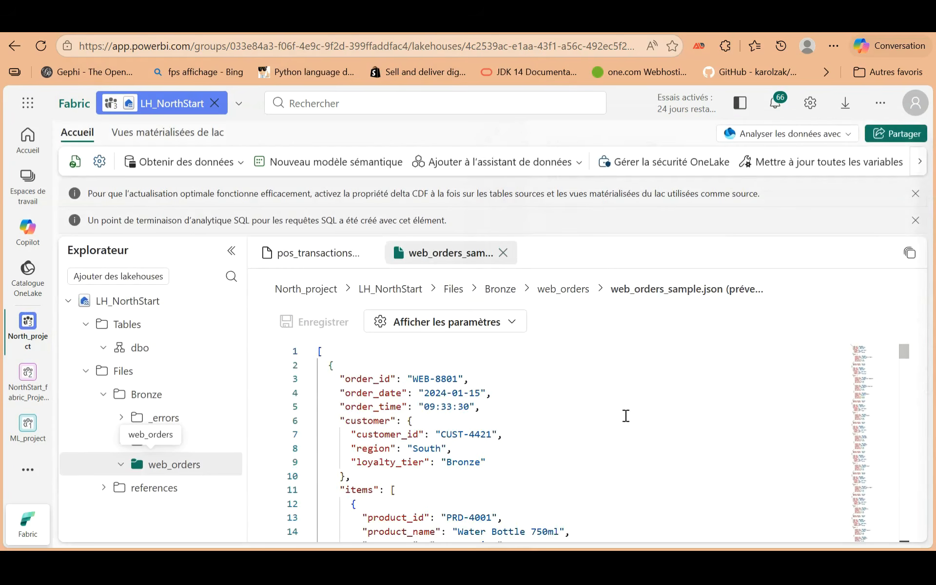
scroll(624, 416, "down", 15)
scroll(626, 443, "down", 20)
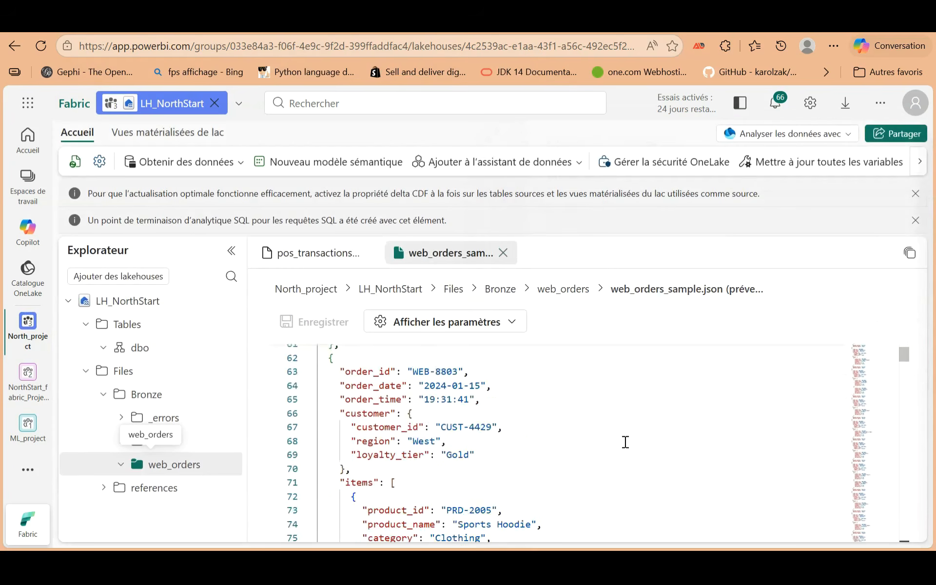
scroll(626, 443, "down", 20)
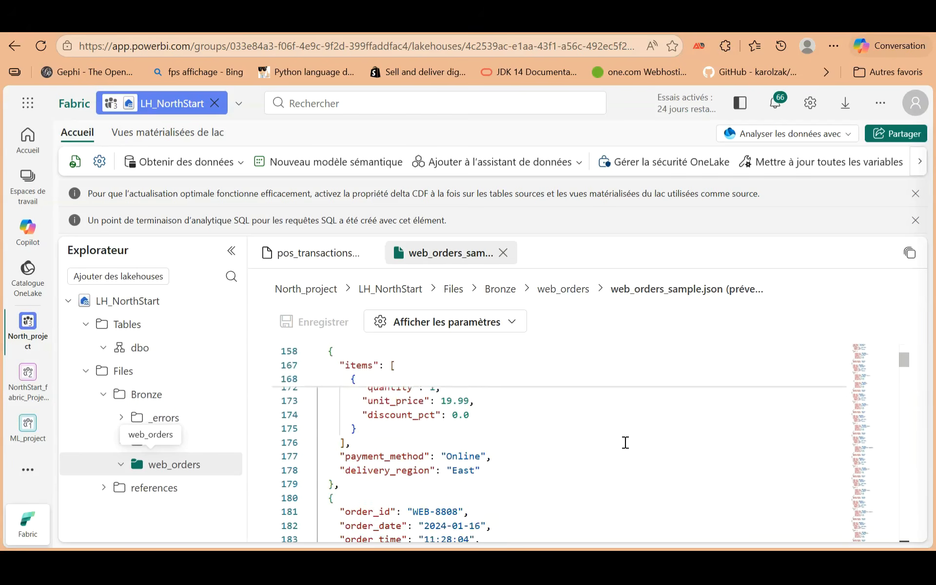
scroll(626, 438, "down", 20)
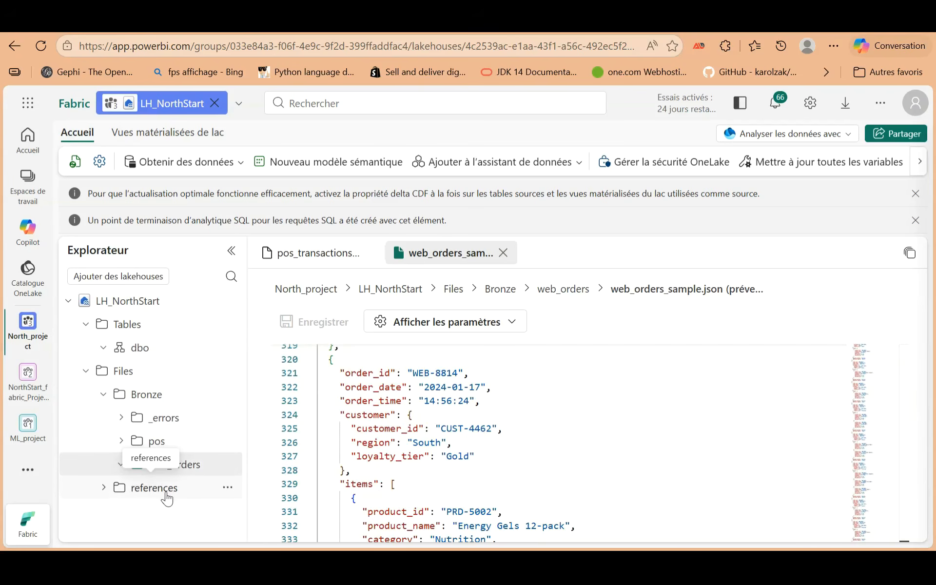
Upload dim_product.csv, dim_region.csv and dim_store.csv together into the references folder and close the upload pane.
left_click(104, 488)
left_click(227, 488)
mouse_move(372, 324)
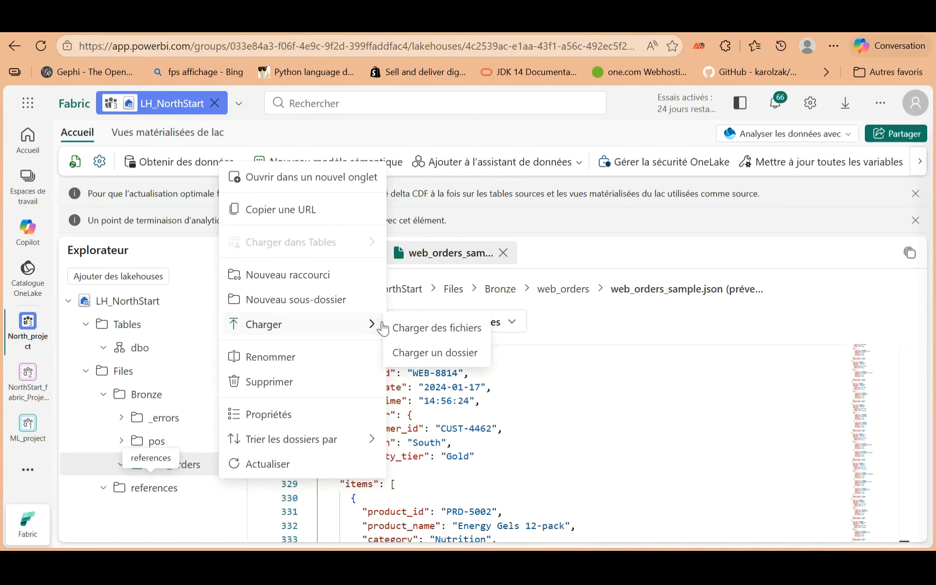
left_click(412, 327)
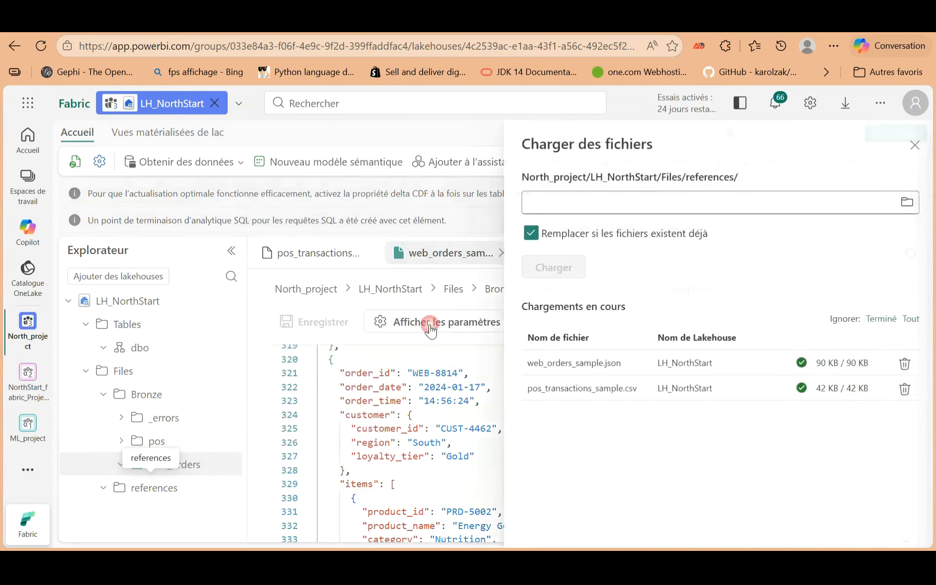
left_click(903, 203)
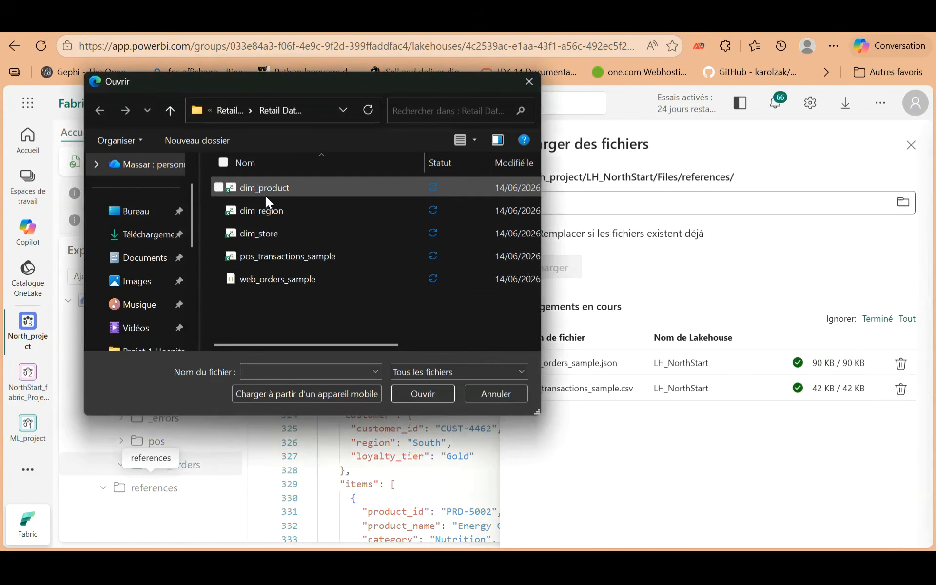
left_click(266, 192)
left_click(263, 209, "ctrl")
left_click(259, 233, "ctrl")
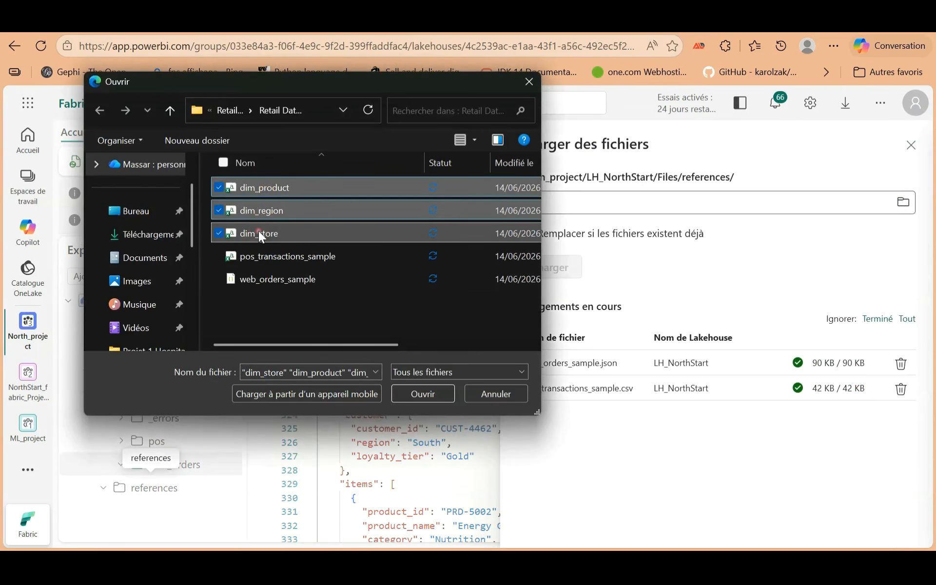
left_click(414, 394)
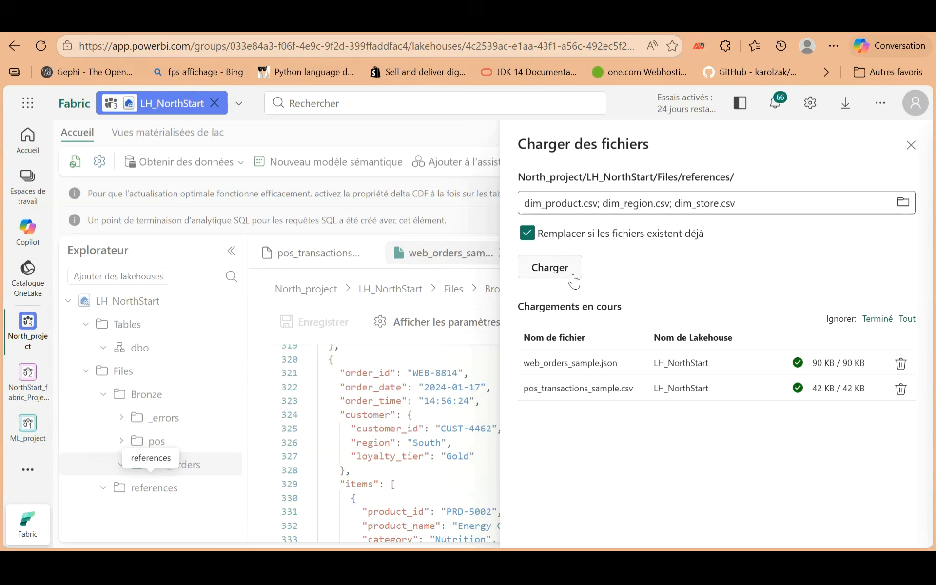
left_click(574, 276)
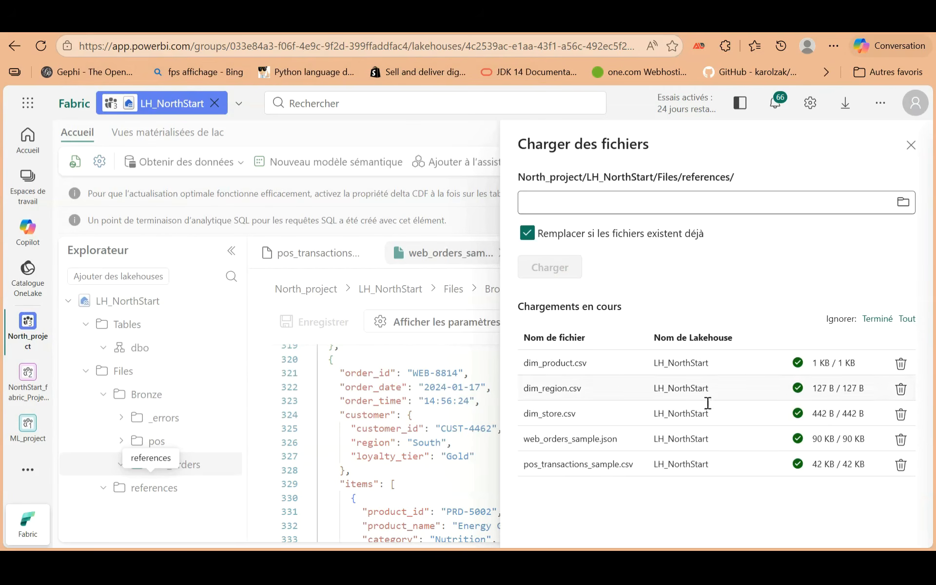
left_click(910, 145)
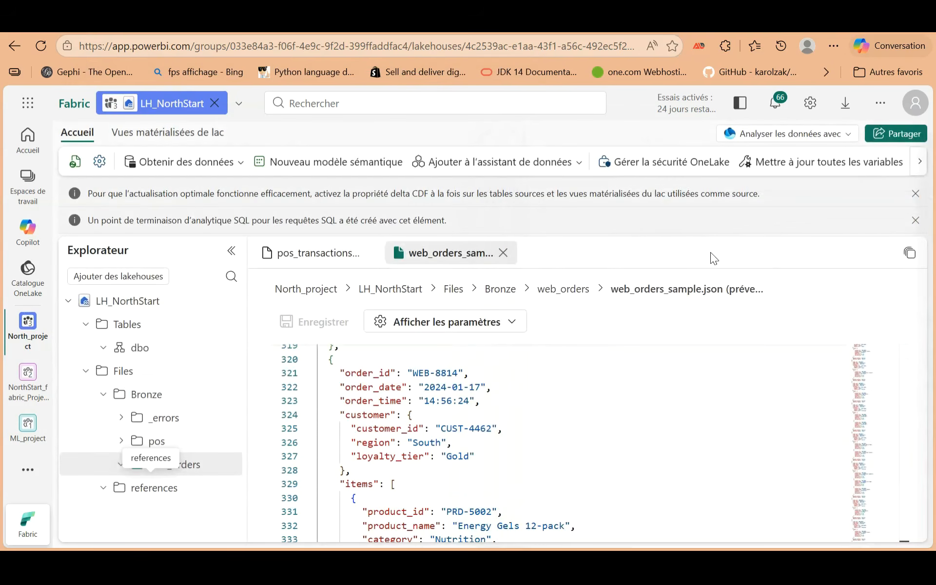
Refresh the references folder and open it to check the uploaded dimension files.
left_click(225, 488)
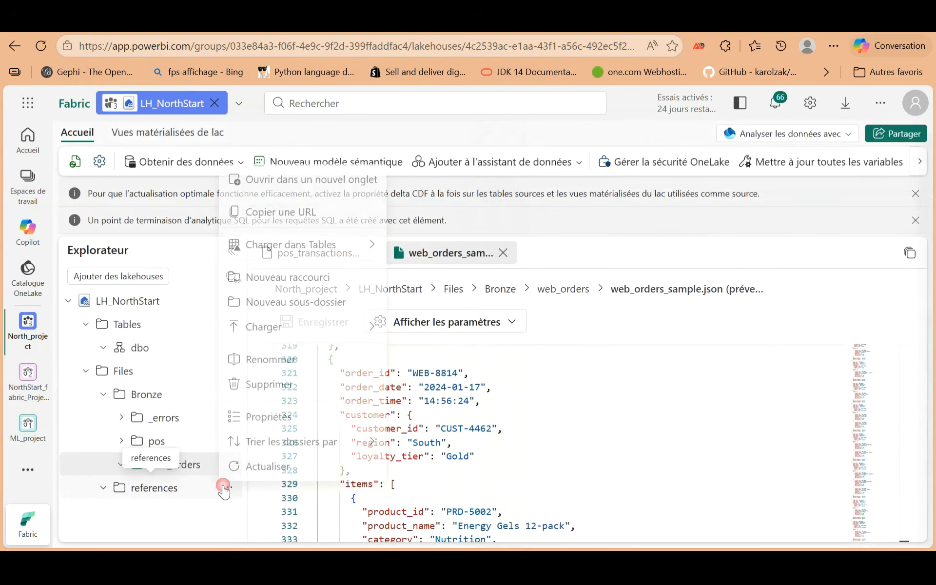
left_click(252, 464)
left_click(159, 489)
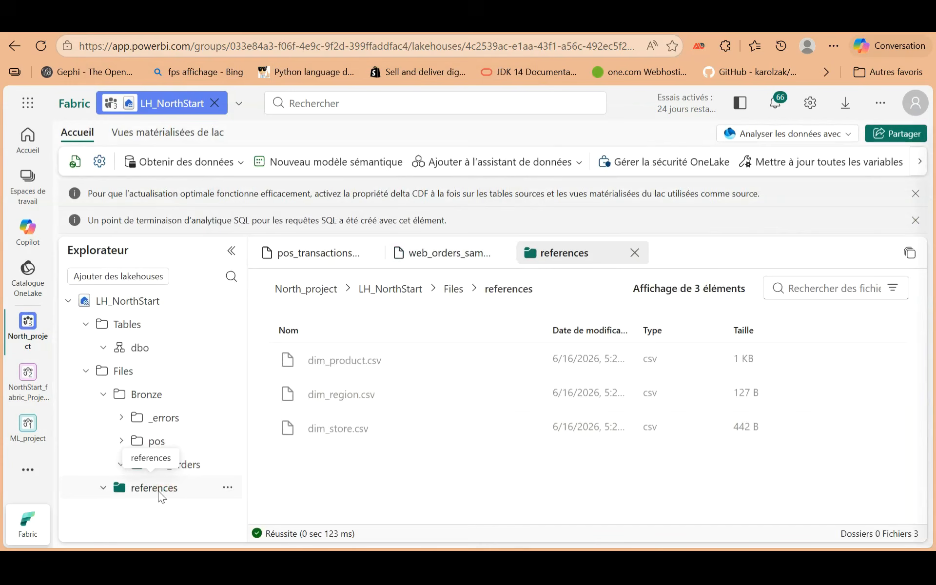
Preview dim_product.csv and dim_region.csv from the references folder and look through their rows.
left_click(319, 365)
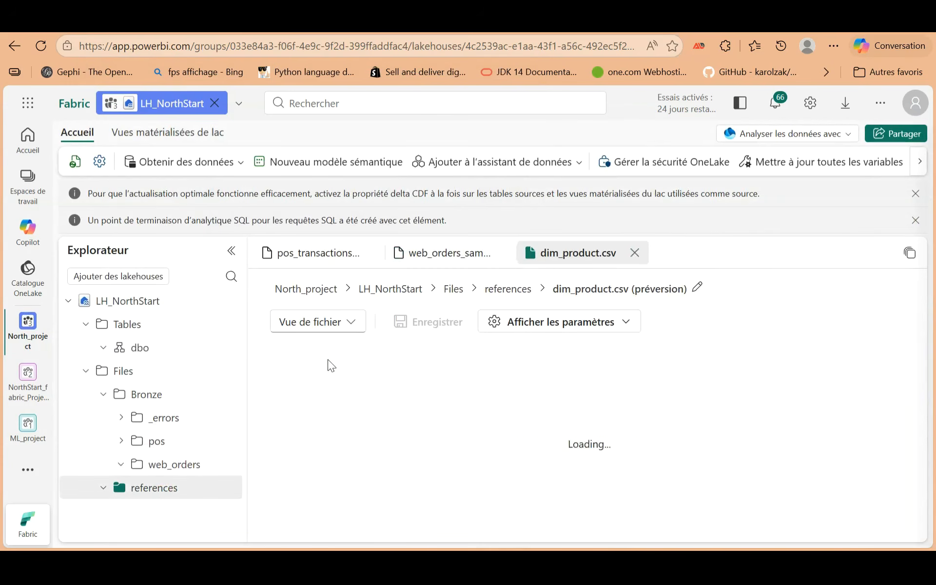
scroll(592, 481, "down", 4)
scroll(592, 481, "down", 4)
scroll(593, 476, "up", 7)
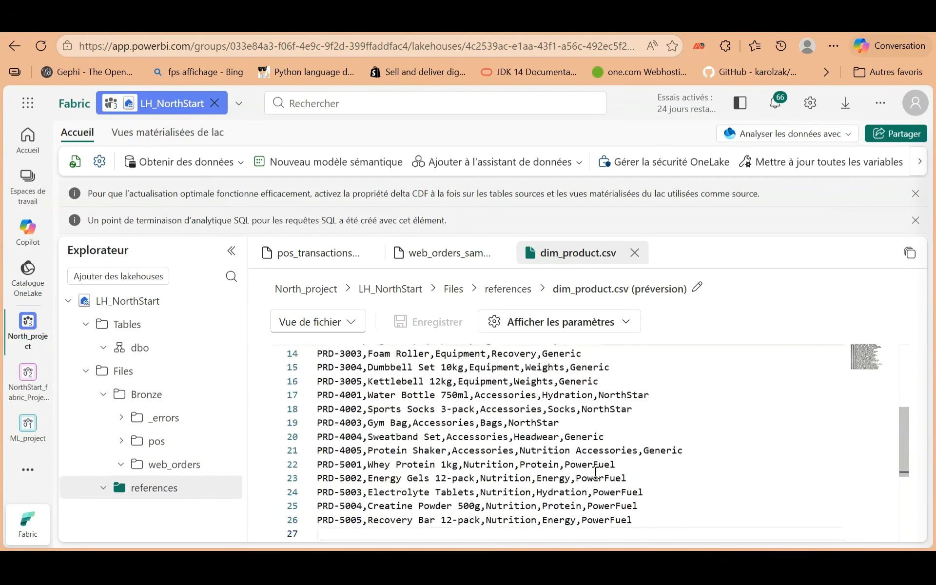
left_click(163, 490)
left_click(338, 399)
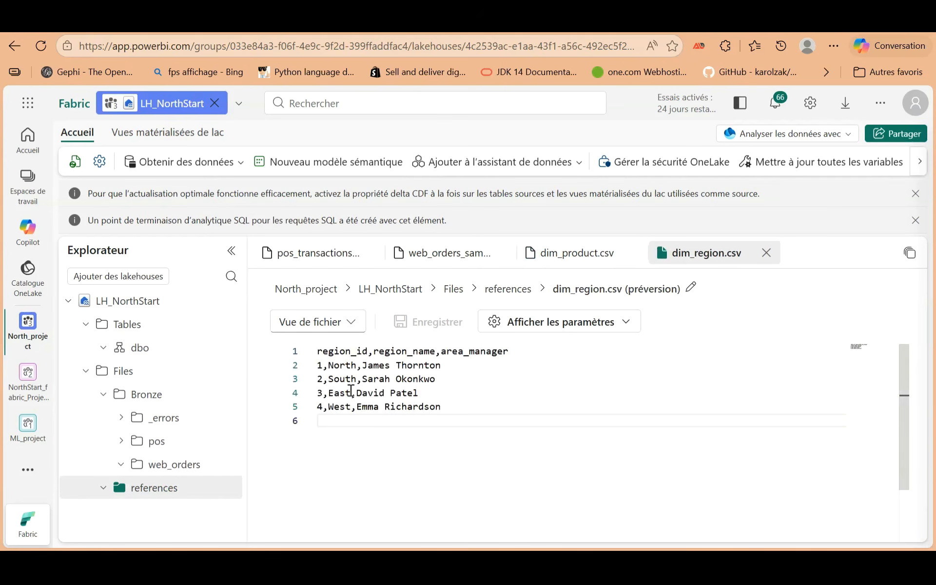
Close all the open file previews in the lakehouse.
left_click(766, 252)
left_click(636, 253)
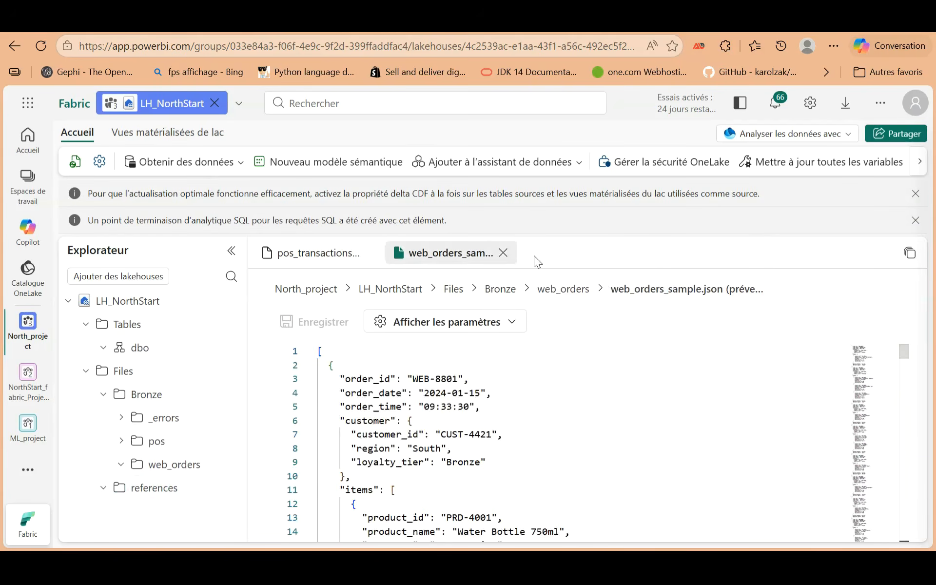
left_click(503, 253)
left_click(371, 253)
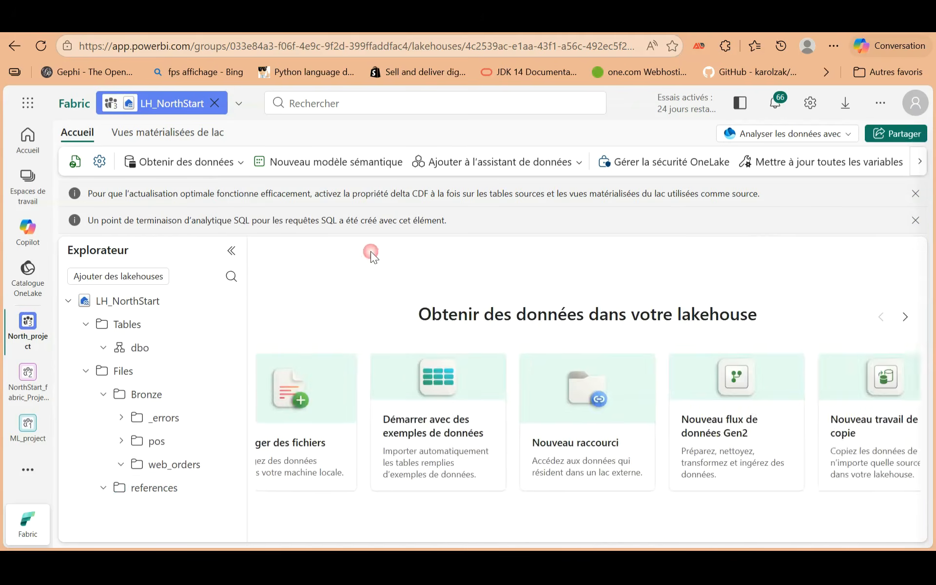
Preview dim_store.csv from the references folder and look through its store rows.
left_click(149, 489)
left_click(352, 435)
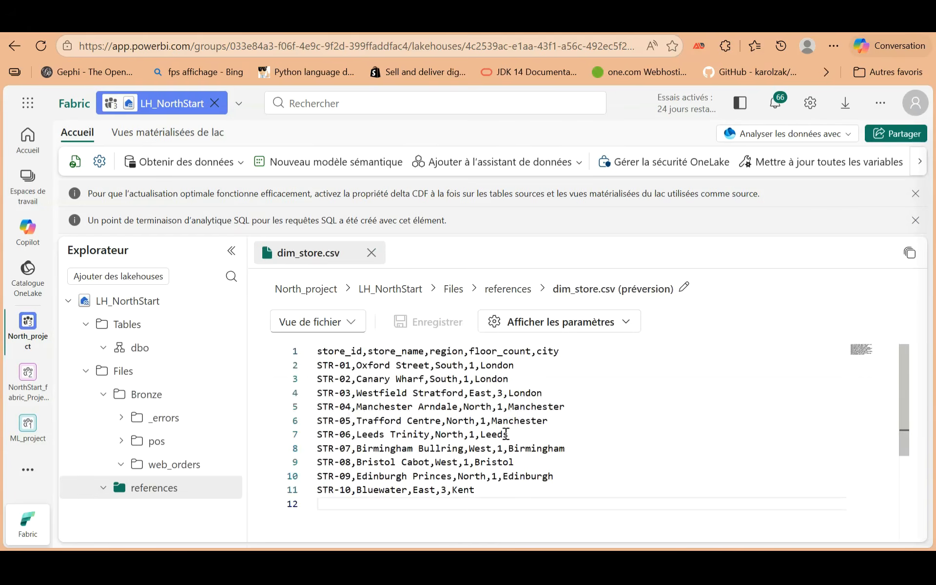
scroll(608, 449, "down", 3)
scroll(617, 446, "up", 3)
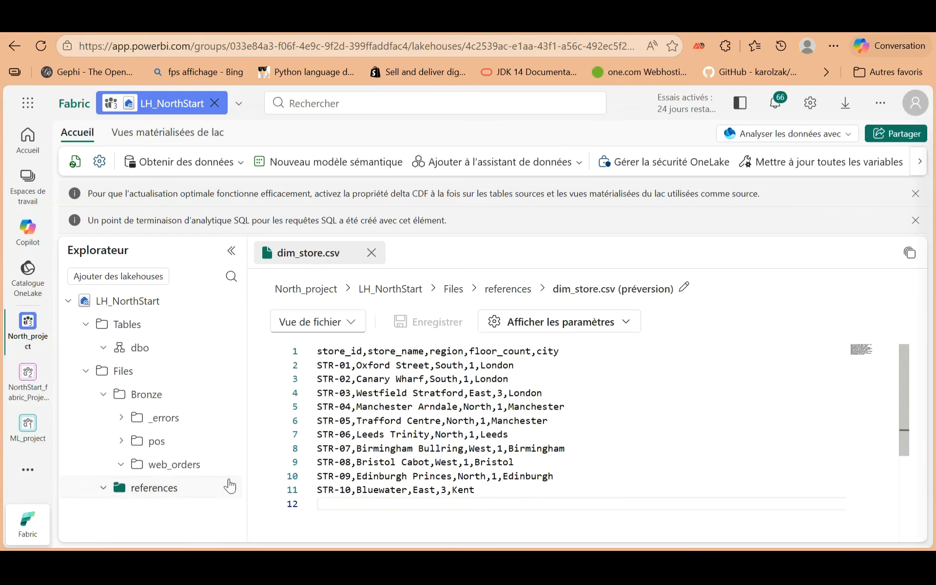
left_click(156, 445)
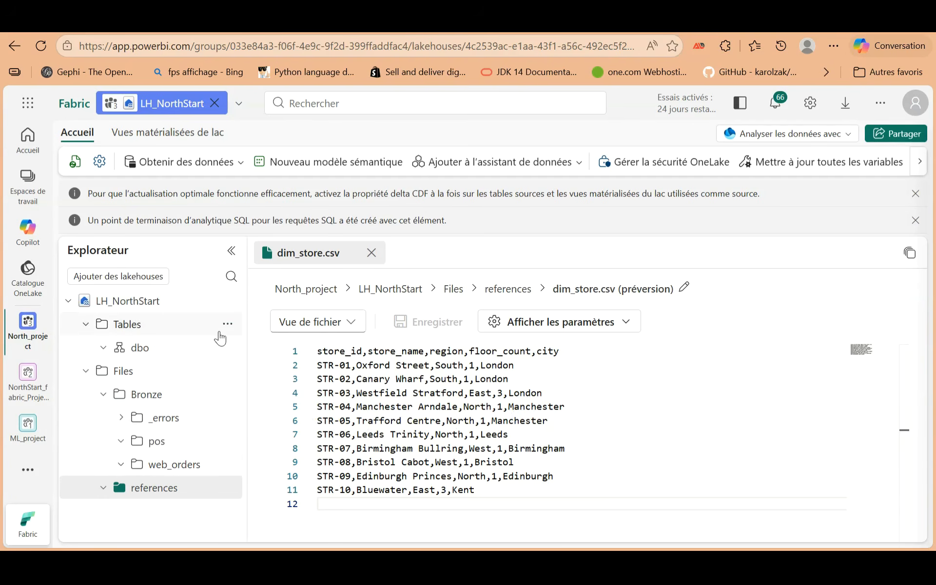
scroll(455, 426, "down", 3)
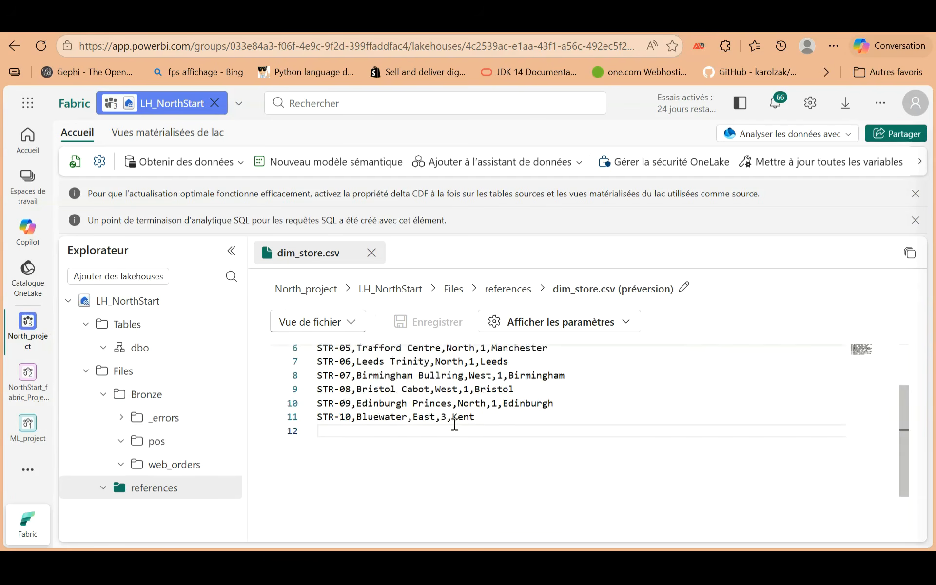
scroll(455, 426, "up", 3)
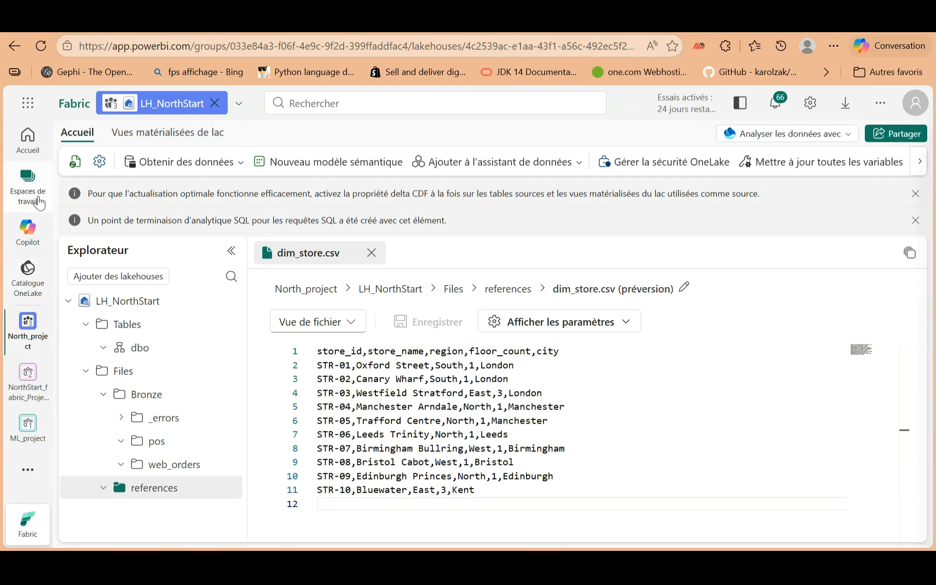
Leave the lakehouse and open the North_project workspace.
left_click(29, 184)
scroll(112, 383, "down", 5)
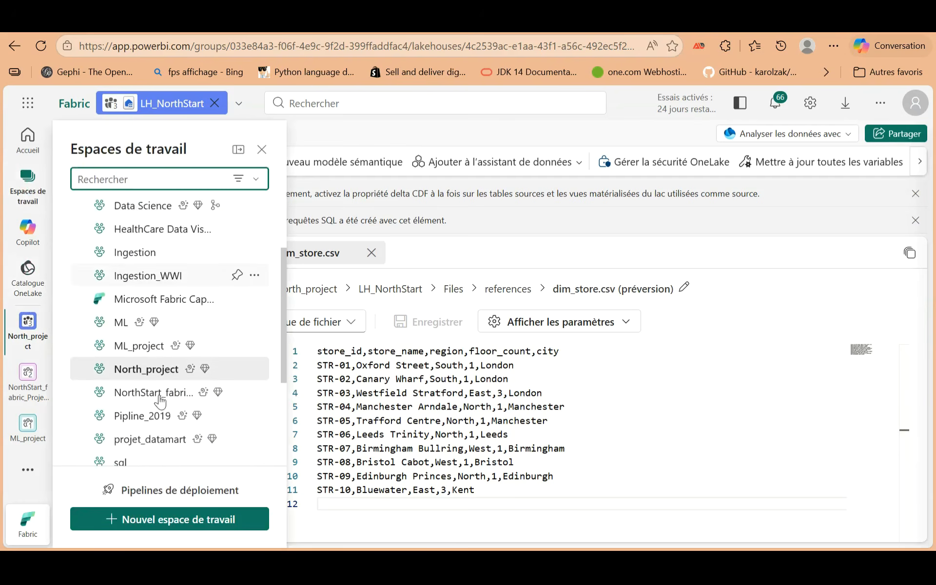
left_click(145, 347)
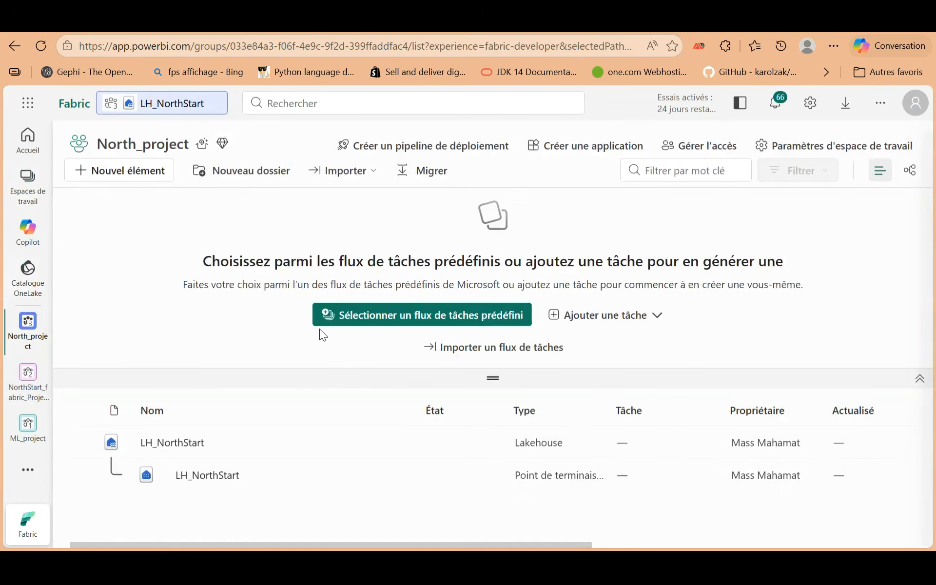
Create a new pipeline named PL_NorthStart_Daily_Load in the North_project workspace.
left_click(150, 181)
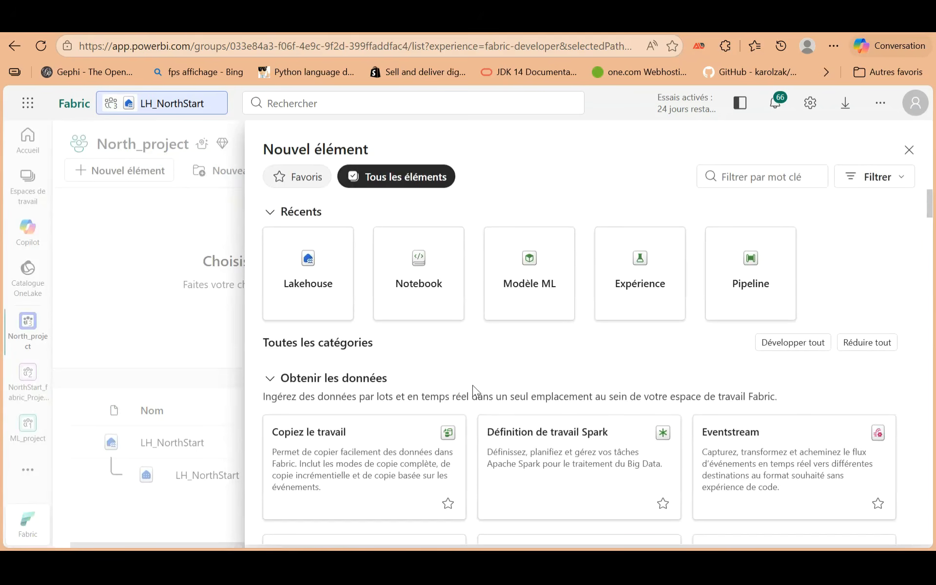
left_click(740, 273)
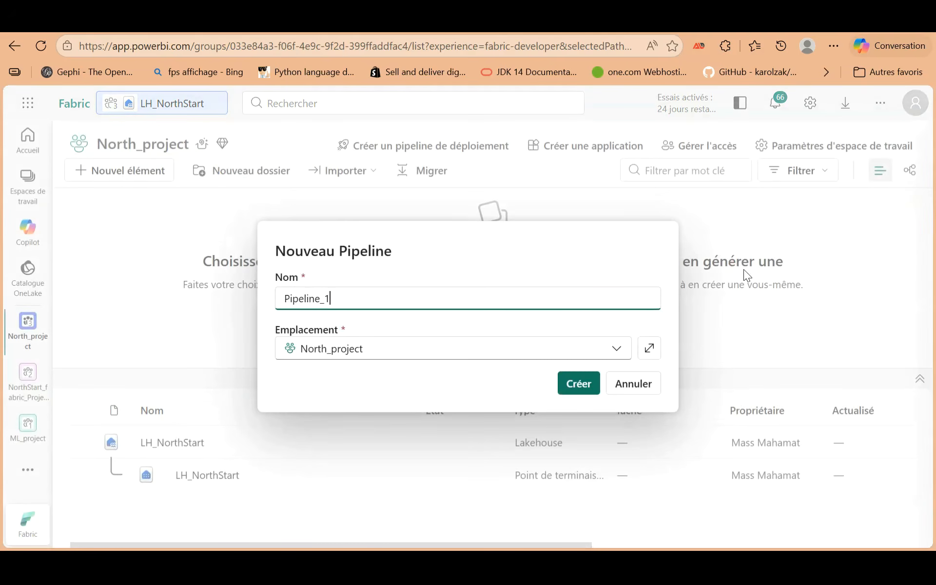
key("BackSpace")
key("BackSpace")
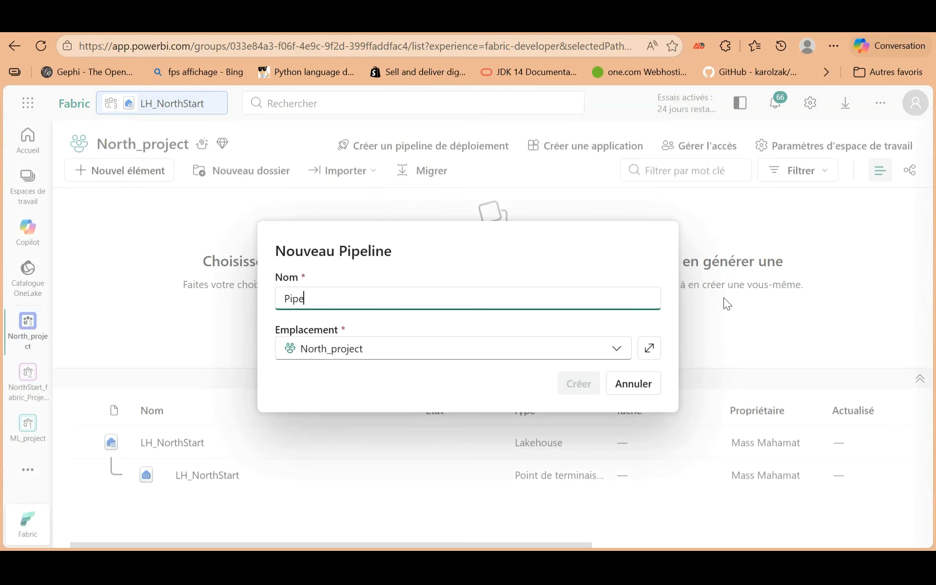
key("BackSpace")
key("BackSpace")
type("PL_")
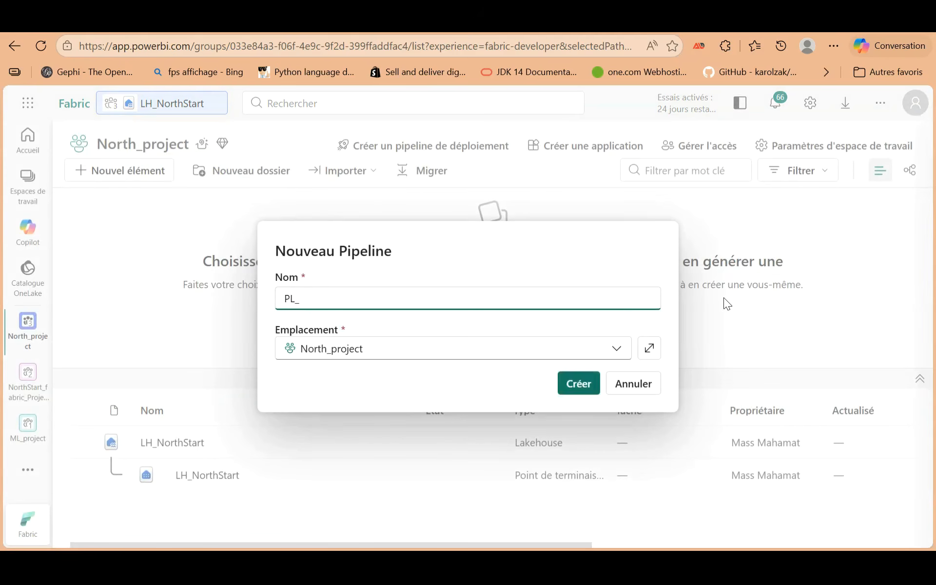
type("NorthSta")
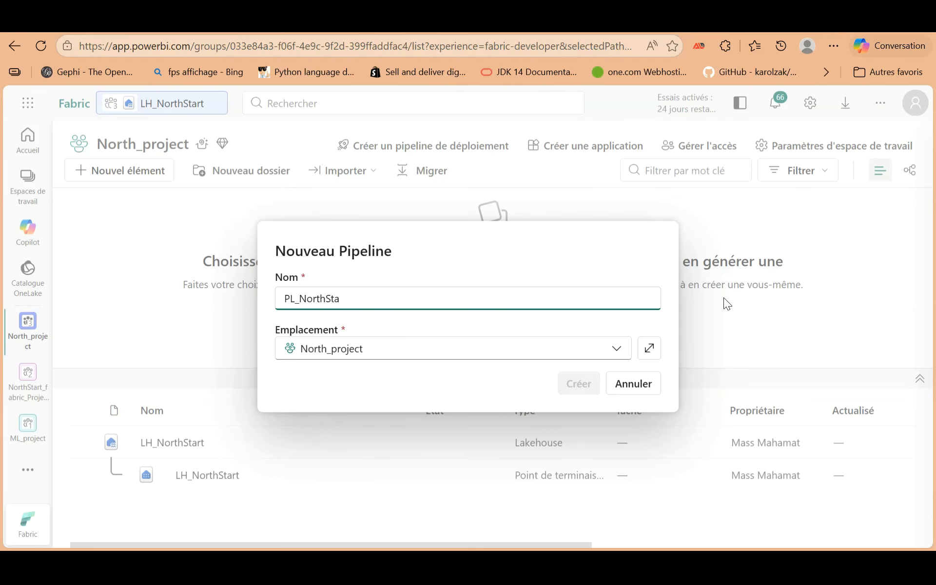
type("rt_D")
type("aily_Load")
left_click(577, 386)
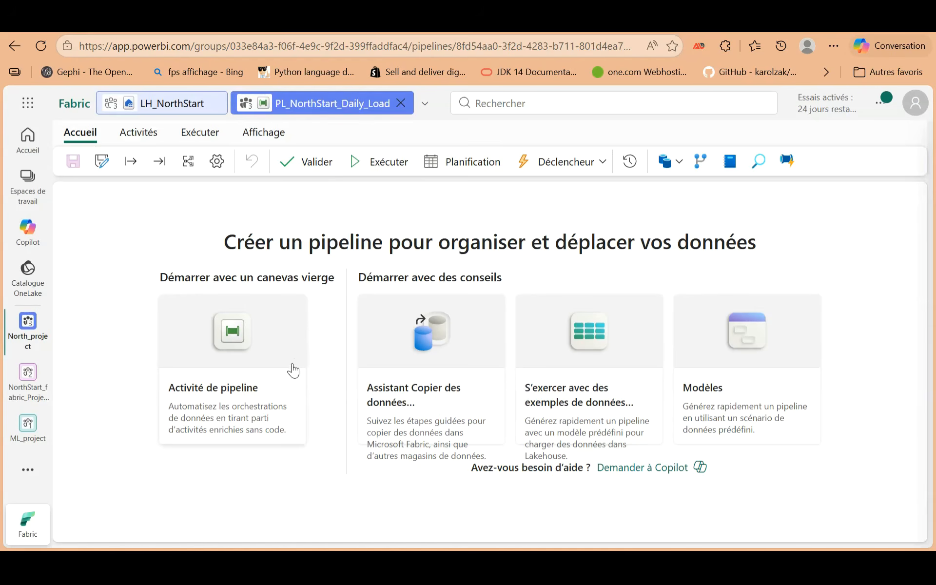
Add a copy data activity to the canvas of the PL_NorthStart_Daily_Load pipeline.
left_click(150, 138)
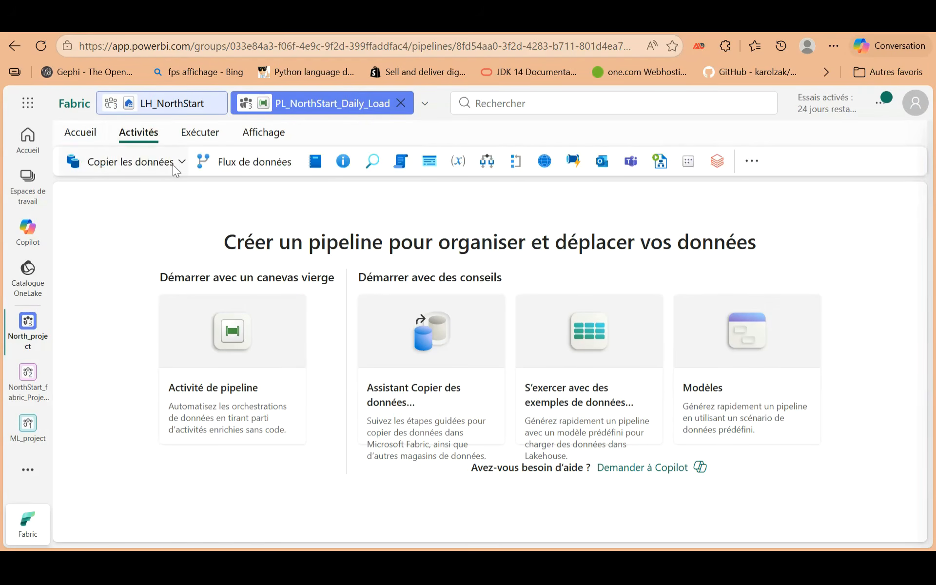
left_click(171, 166)
left_click(162, 238)
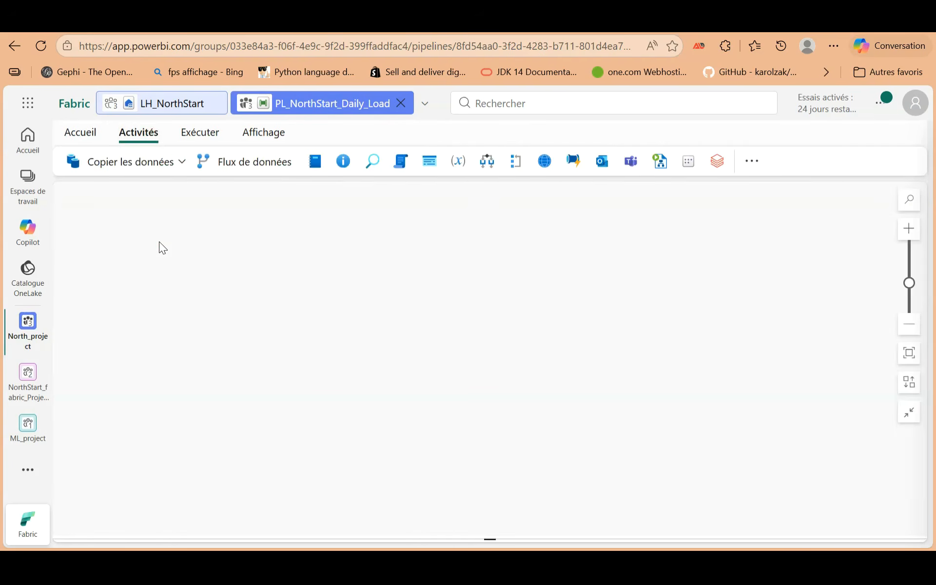
left_click_drag(184, 320, 190, 251)
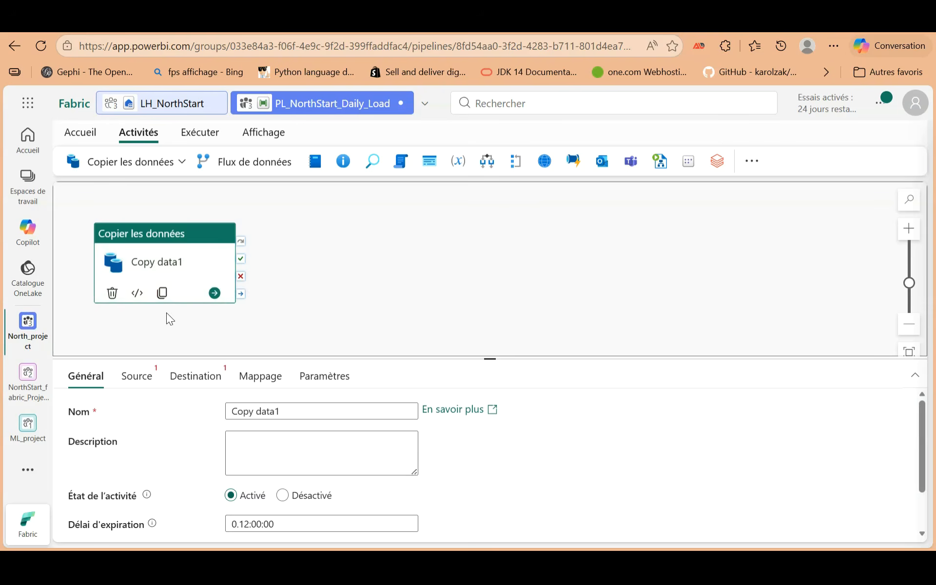
Add a pipeline parameter named p_load_date of type Chaîne.
left_click(485, 274)
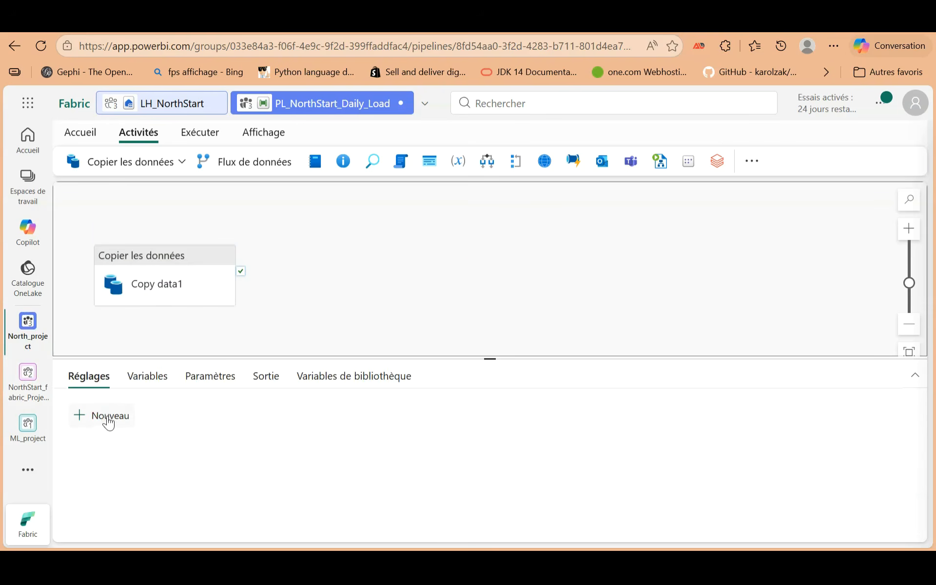
left_click(109, 422)
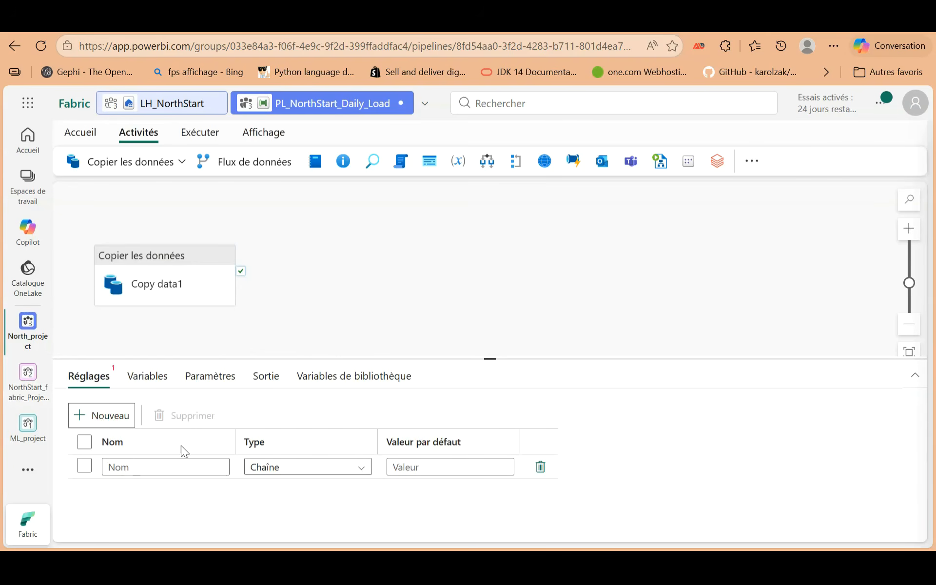
left_click(180, 466)
type("p_load_date")
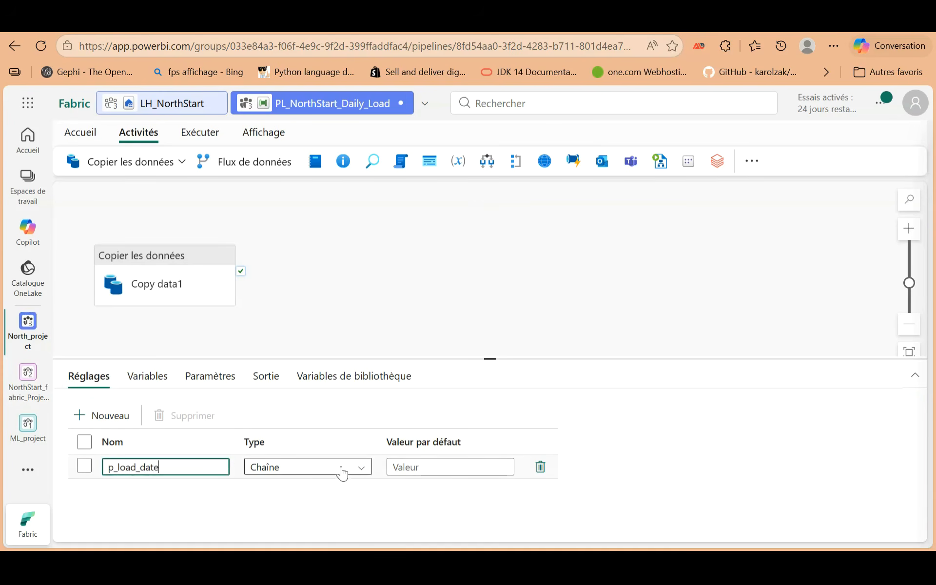
left_click(321, 469)
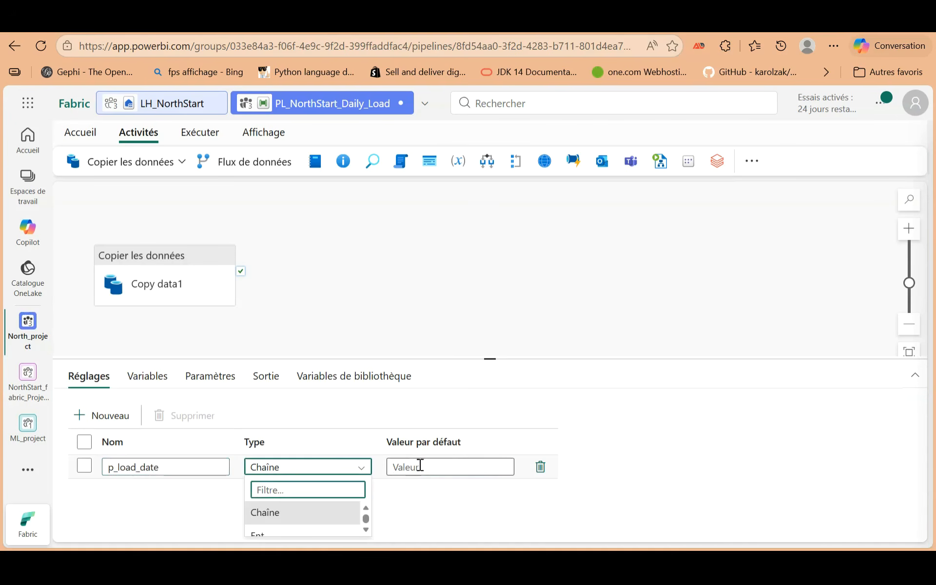
left_click(422, 467)
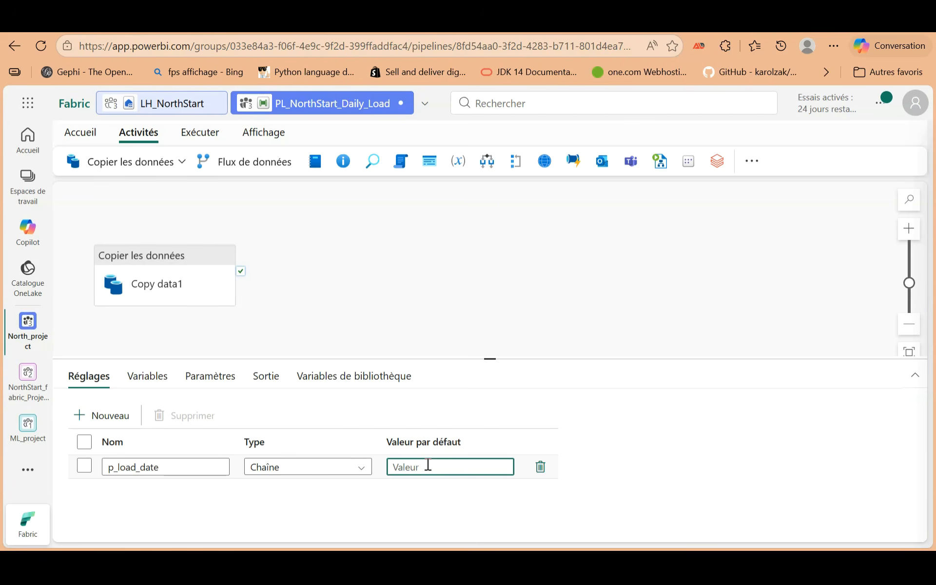
type("@")
type("formatDate")
type("()")
type(",")
type("'")
type("yyy")
type("y")
type("-")
type("MM")
type("-")
type("dd")
type("'")
type(")")
left_click(651, 464)
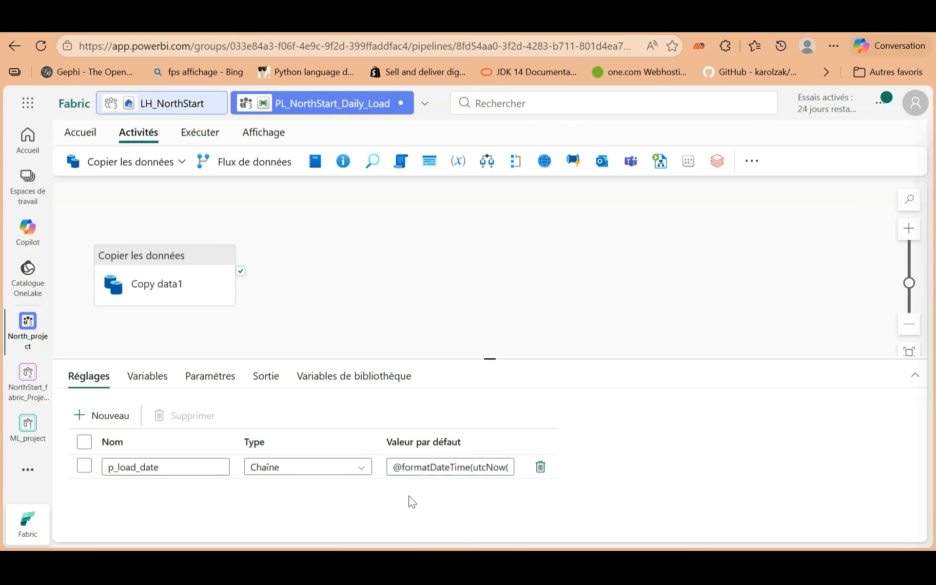
Add a second pipeline parameter named p_environement of type Chaîne with the default value DEV.
left_click(116, 421)
left_click(167, 493)
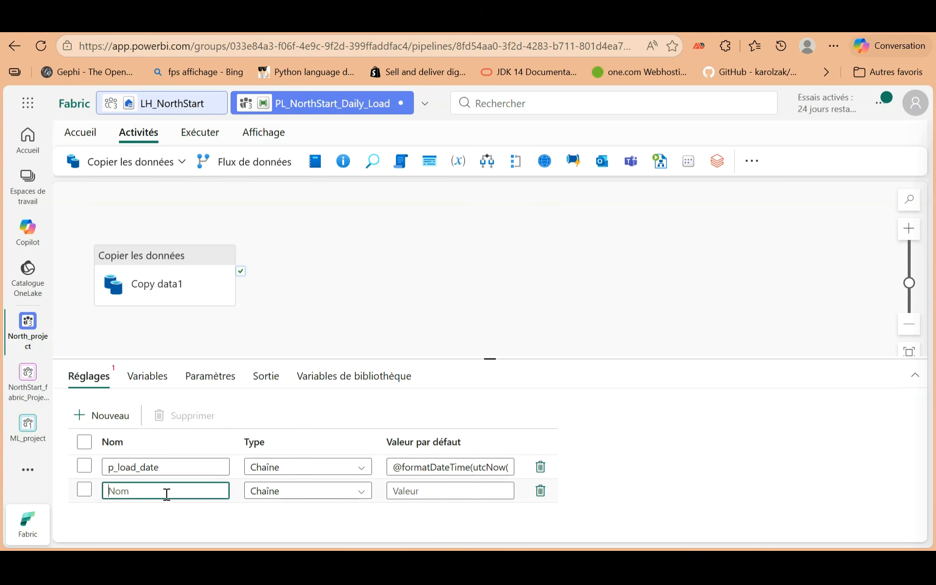
type("p_environemment")
key("BackSpace")
key("BackSpace")
type("nt")
key("BackSpace")
key("BackSpace")
key("BackSpace")
key("BackSpace")
type("men")
key("BackSpace")
key("BackSpace")
key("BackSpace")
type("ent")
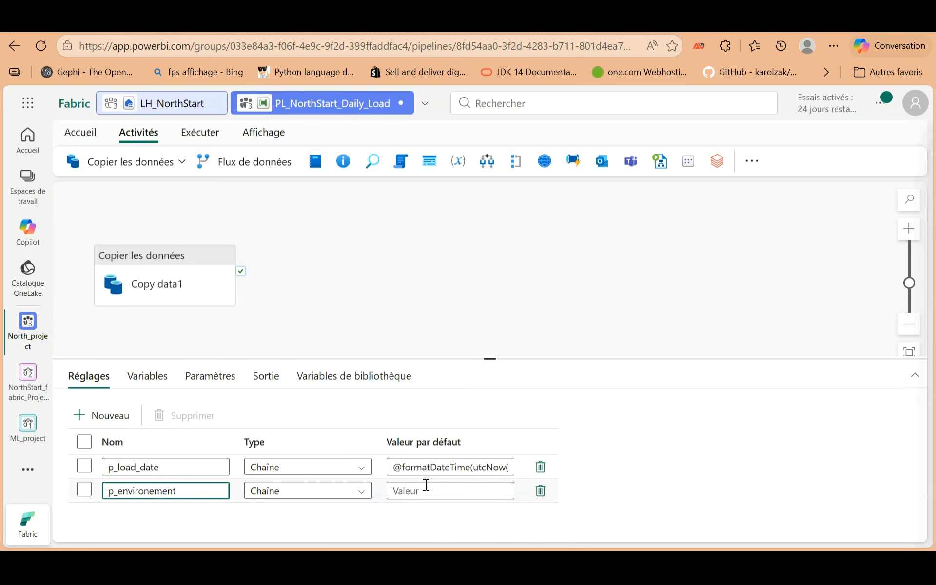
left_click(427, 489)
type("DEV")
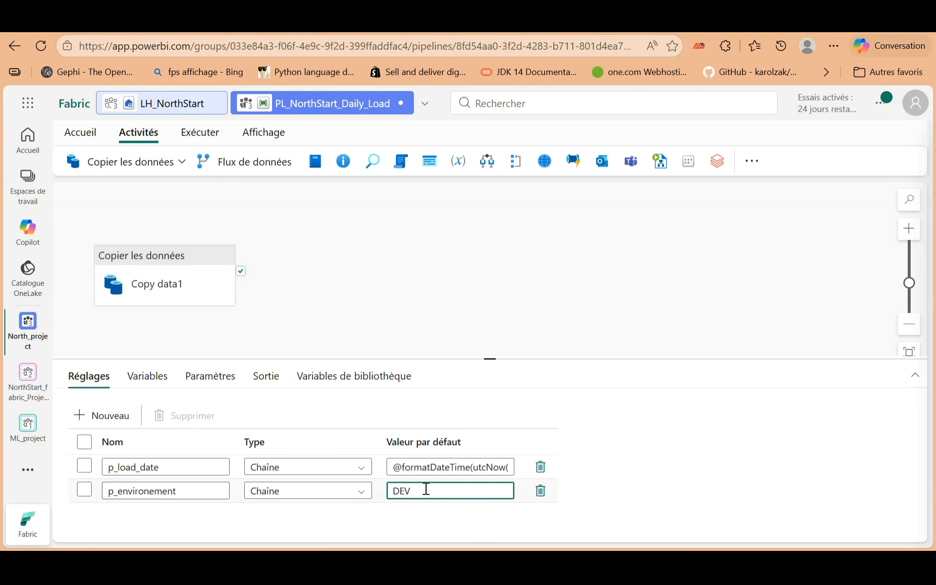
left_click(424, 520)
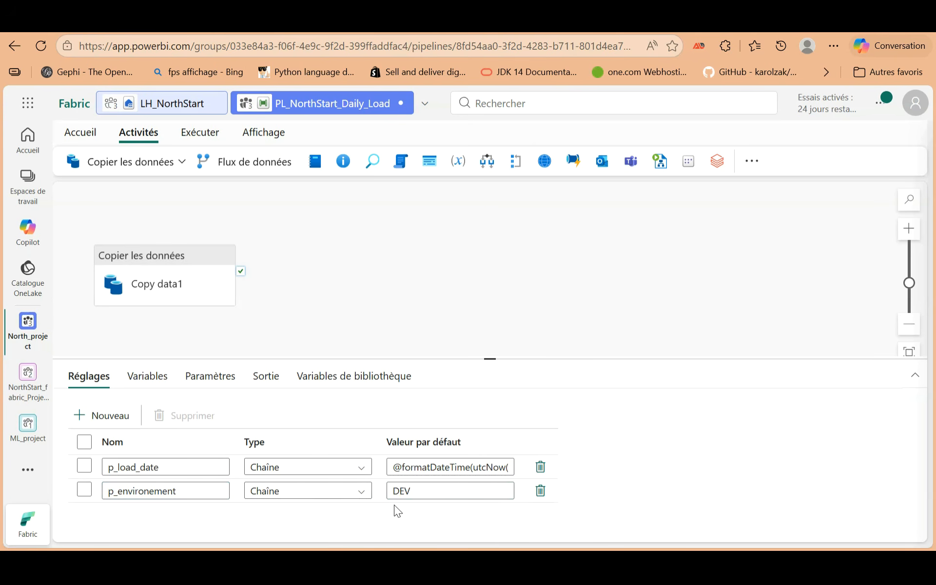
Duplicate the Copy data1 activity on the pipeline canvas.
left_click(175, 274)
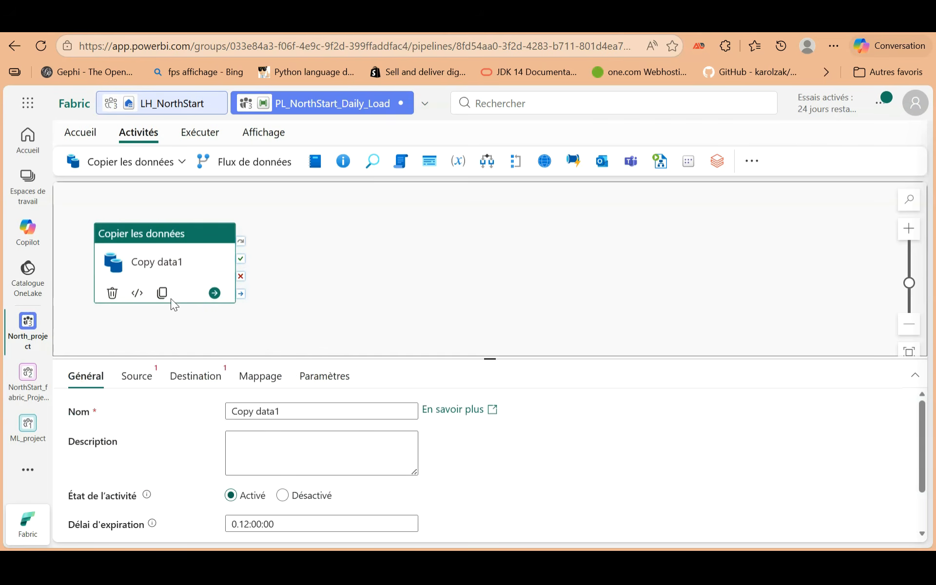
left_click(163, 293)
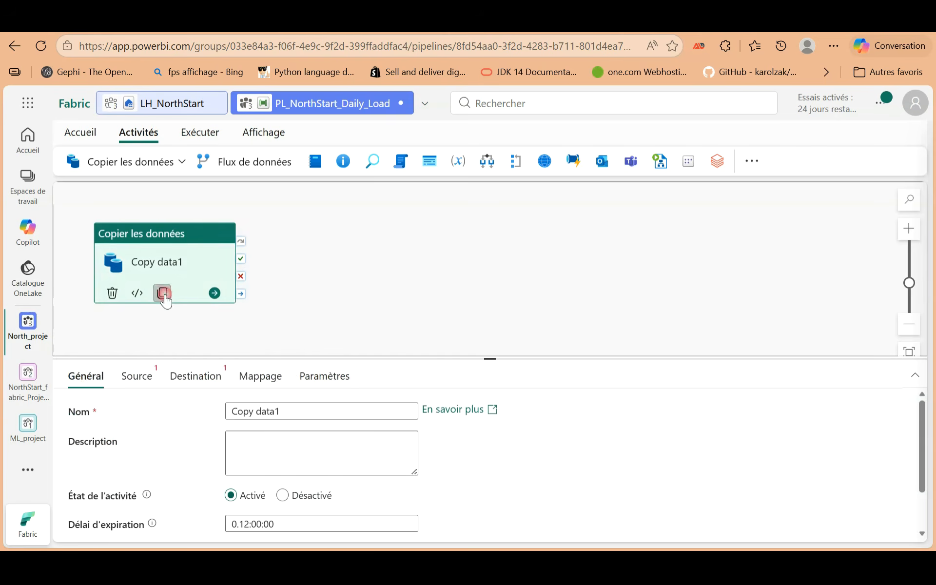
left_click(218, 322)
Rename the original Copy data1 activity to Cp_pos_csv_to_bronze.
left_click(190, 290)
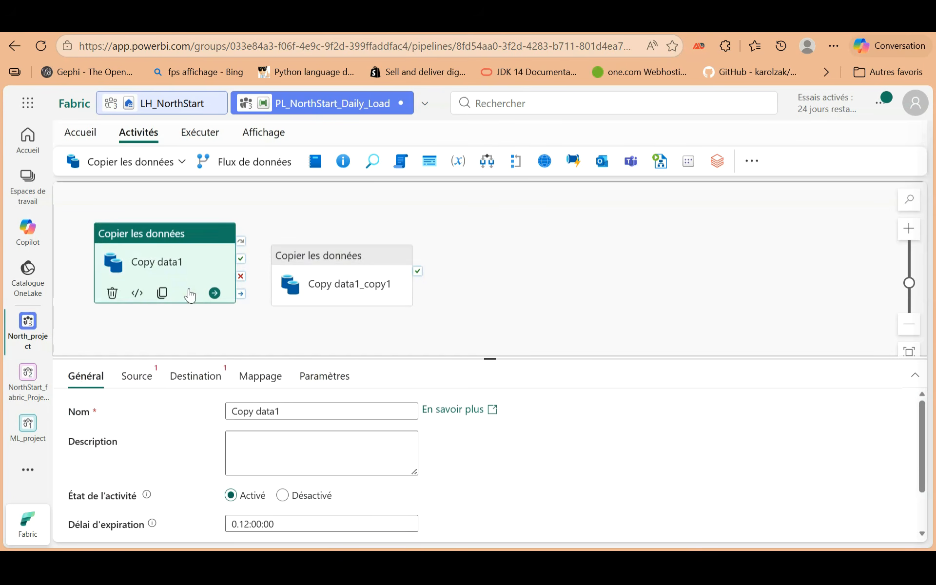
left_click(309, 404)
key("BackSpace")
key("BackSpace")
key("BackSpace")
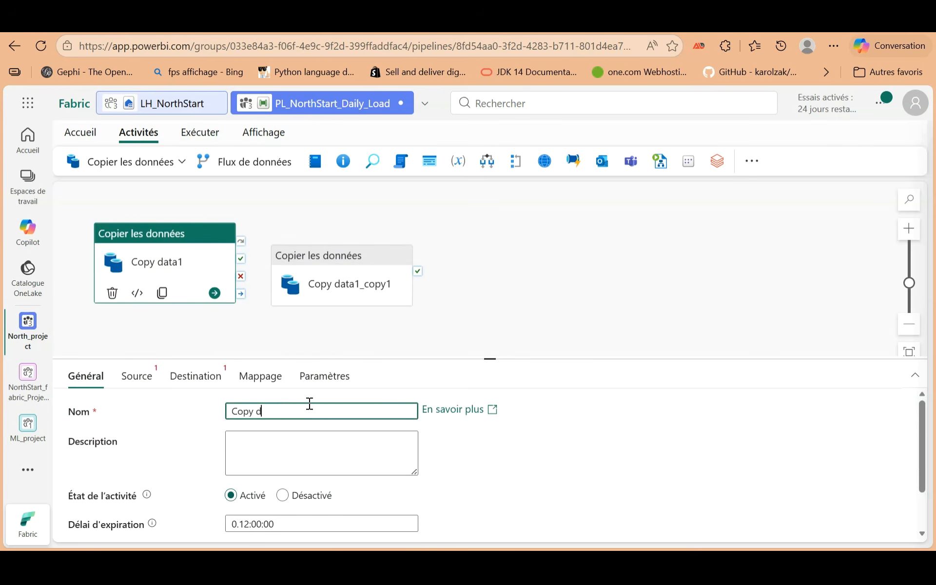
key("BackSpace")
key("BackSpace")
key("BackSpace")
key("BackSpace")
type("p_pos_csv_to_bro")
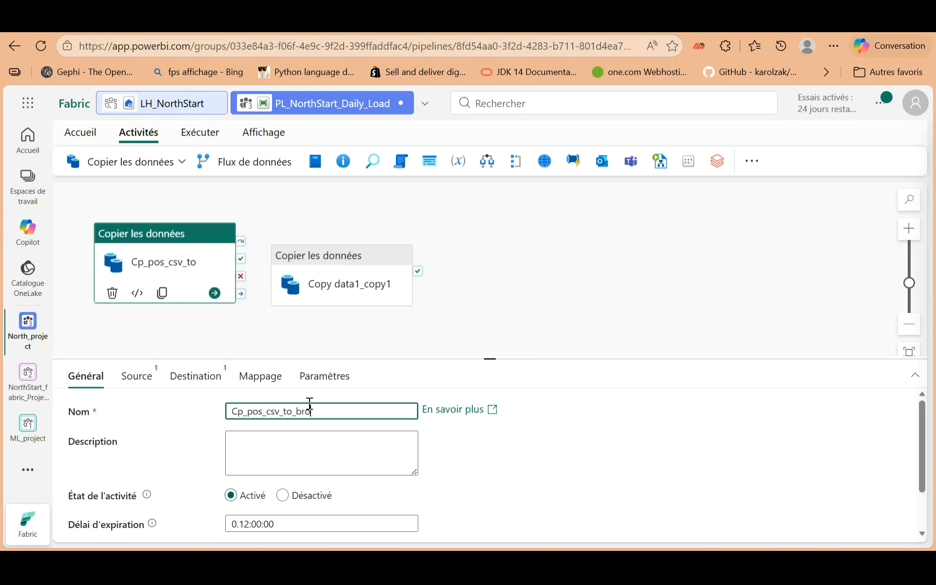
type("nze")
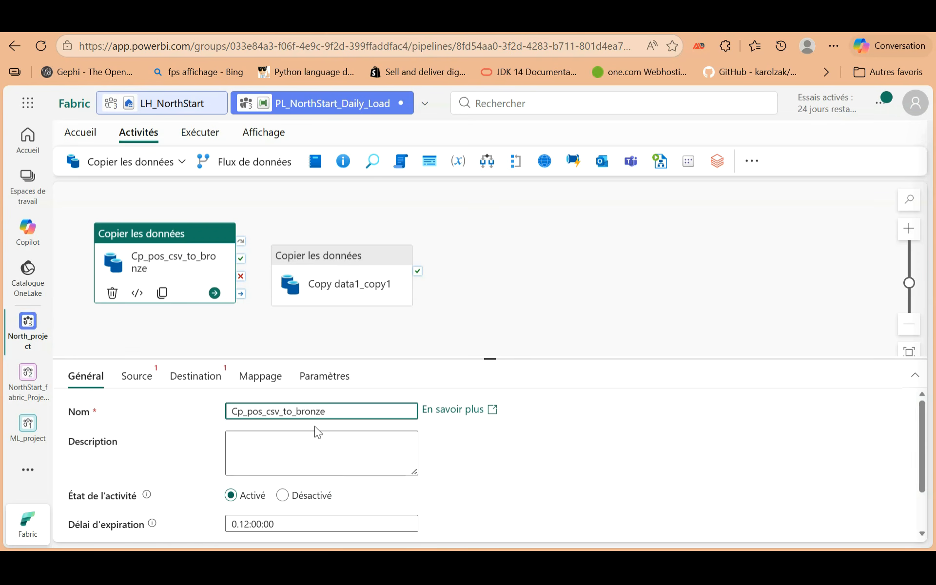
left_click(299, 336)
left_click(214, 292)
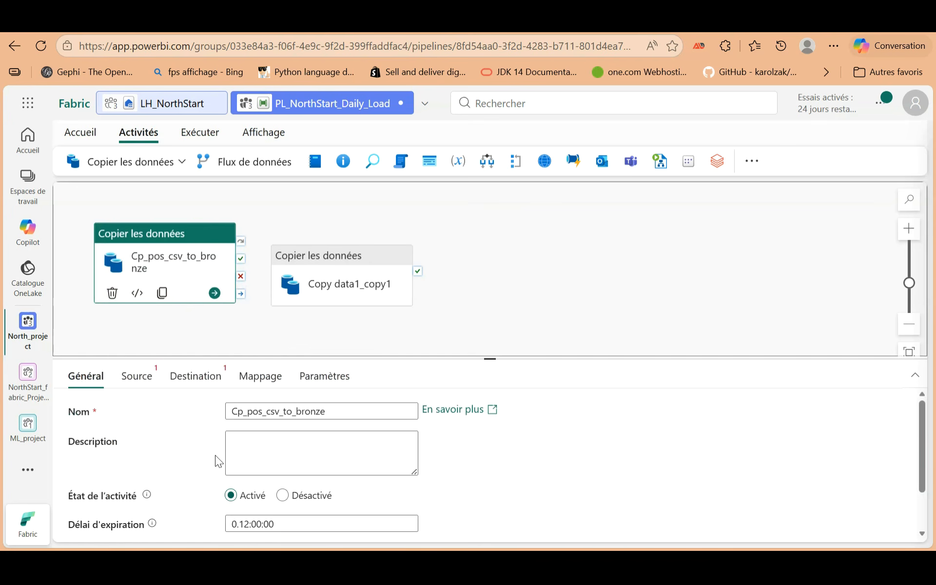
Set the source connection of Cp_pos_csv_to_bronze to the LH_NorthStart lakehouse in North_project from the OneLake catalogue.
scroll(265, 484, "down", 2)
left_click(146, 376)
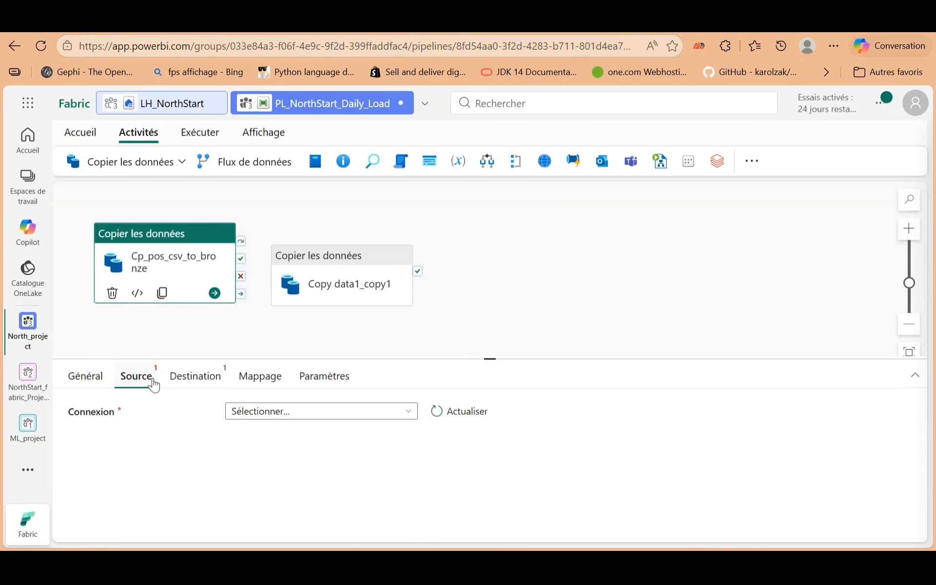
left_click(406, 415)
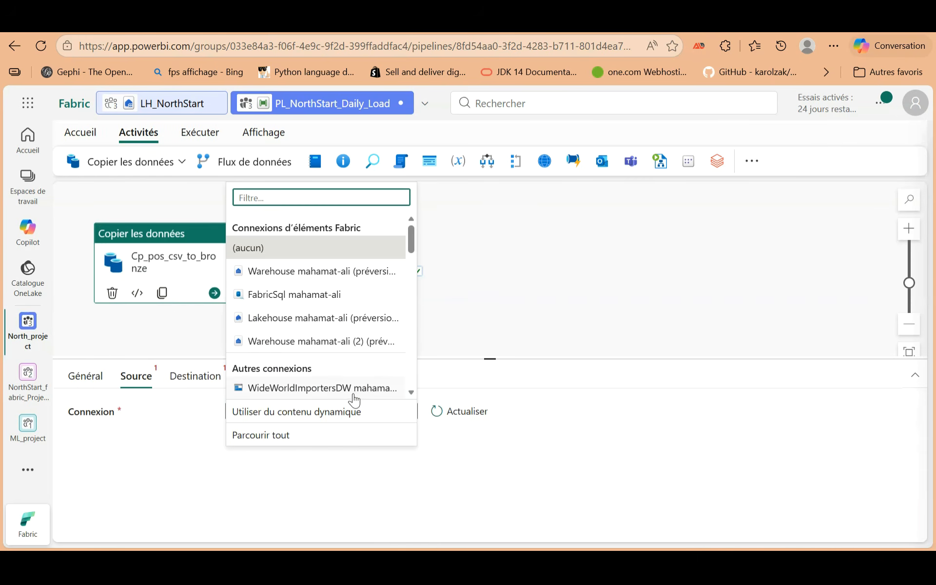
scroll(297, 341, "down", 5)
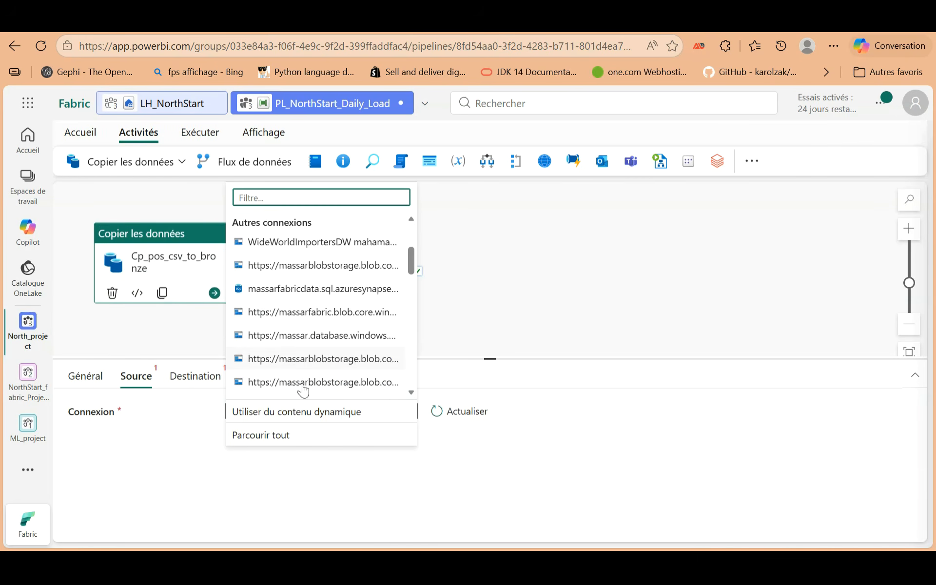
left_click(275, 434)
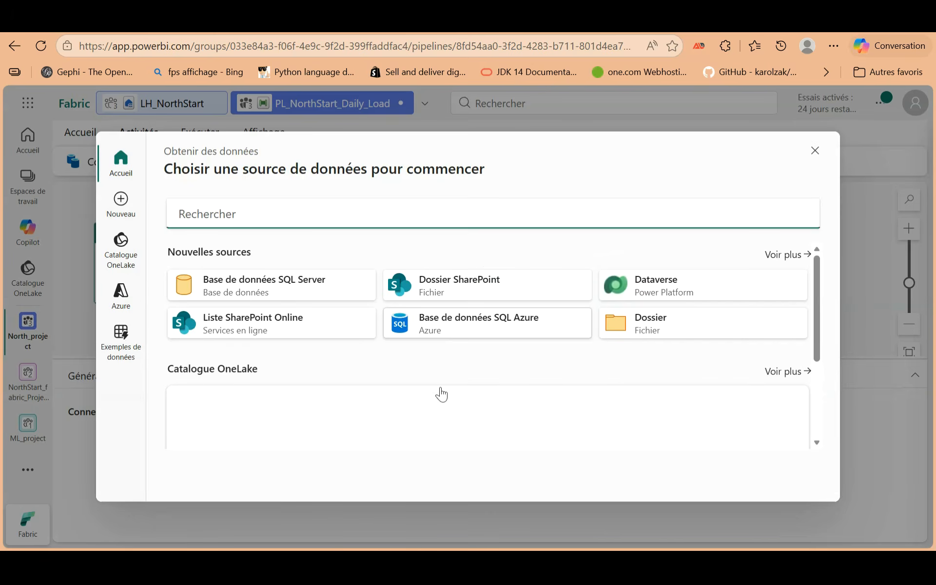
scroll(414, 395, "down", 5)
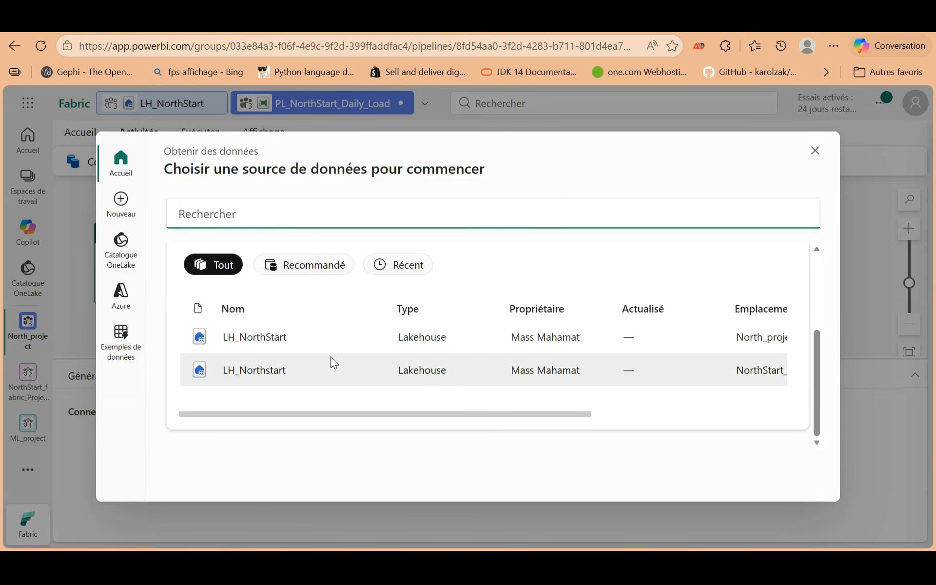
left_click(276, 343)
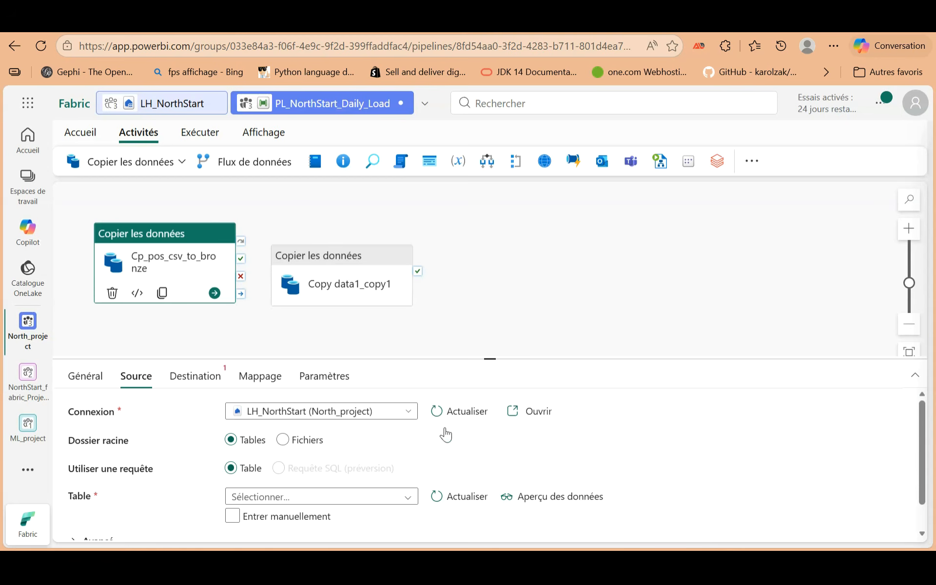
Set the source root folder to Fichiers and enter bronze/pos as the directory of the file path.
scroll(352, 456, "down", 1)
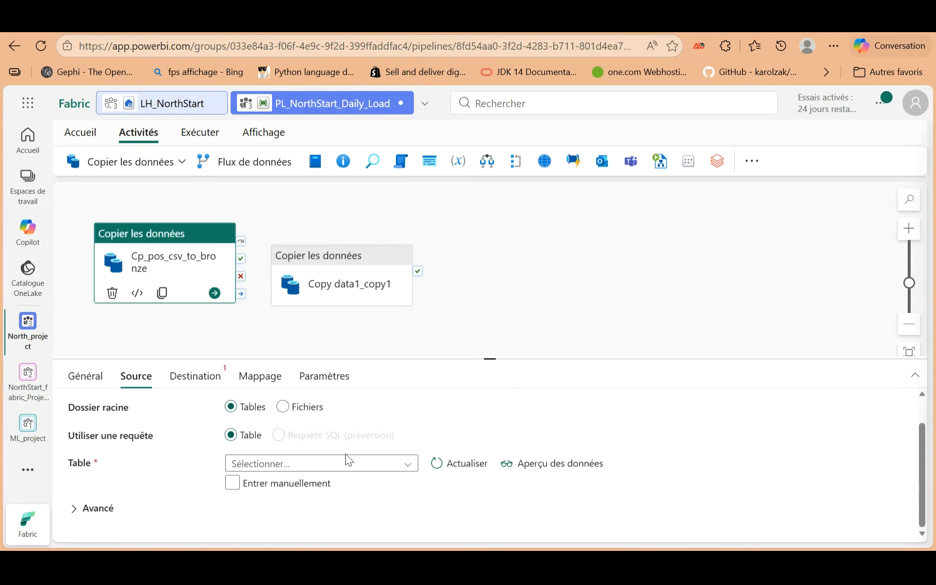
left_click(303, 412)
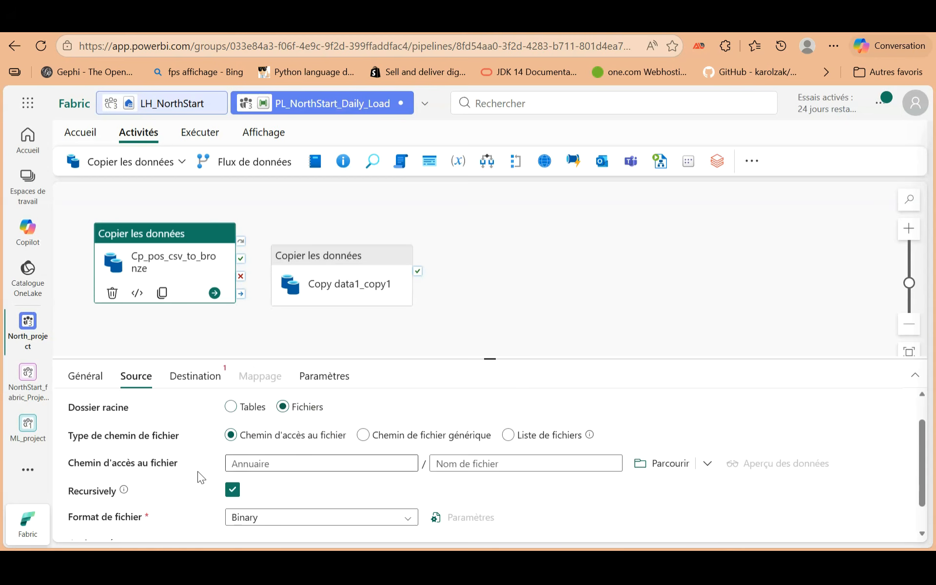
left_click(269, 469)
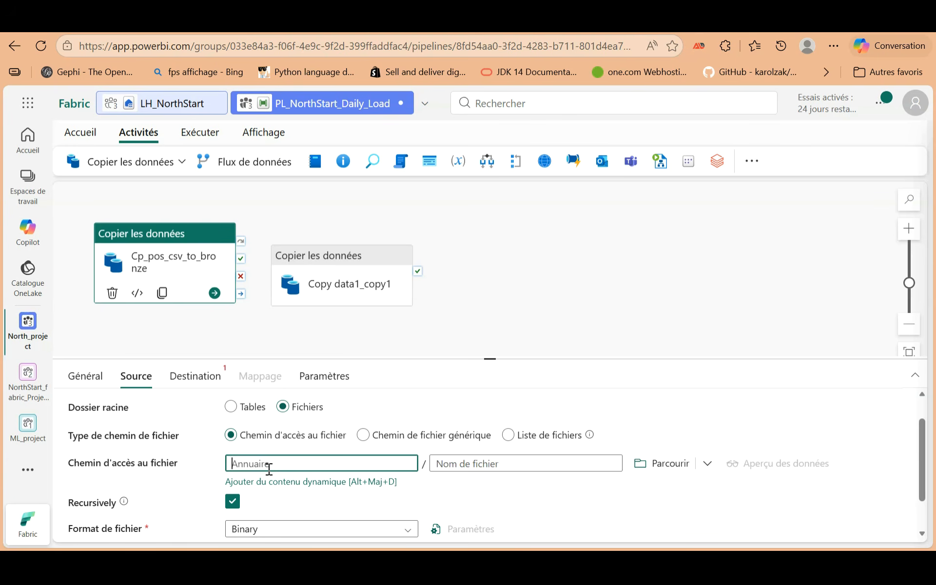
type("bronze/pos")
scroll(458, 486, "down", 1)
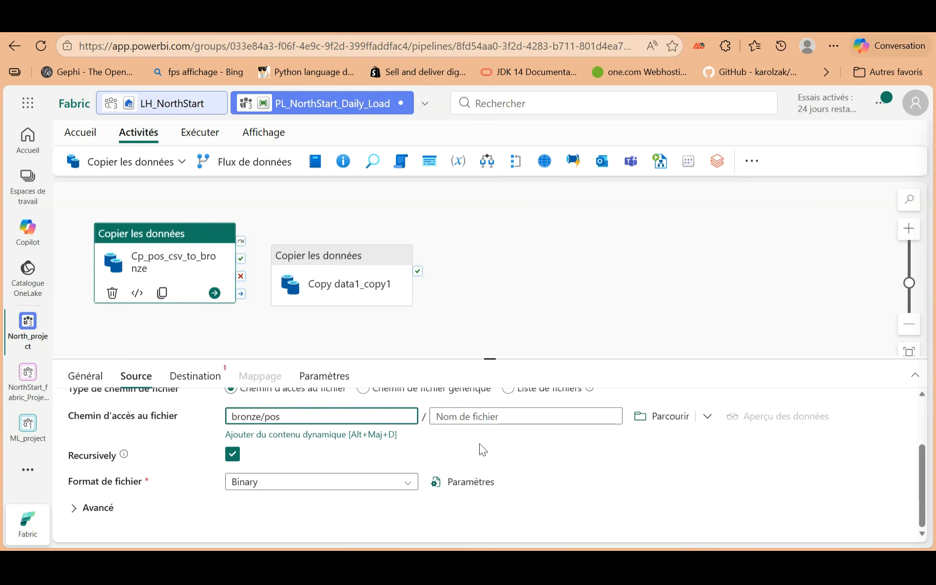
scroll(457, 455, "up", 2)
left_click(460, 461)
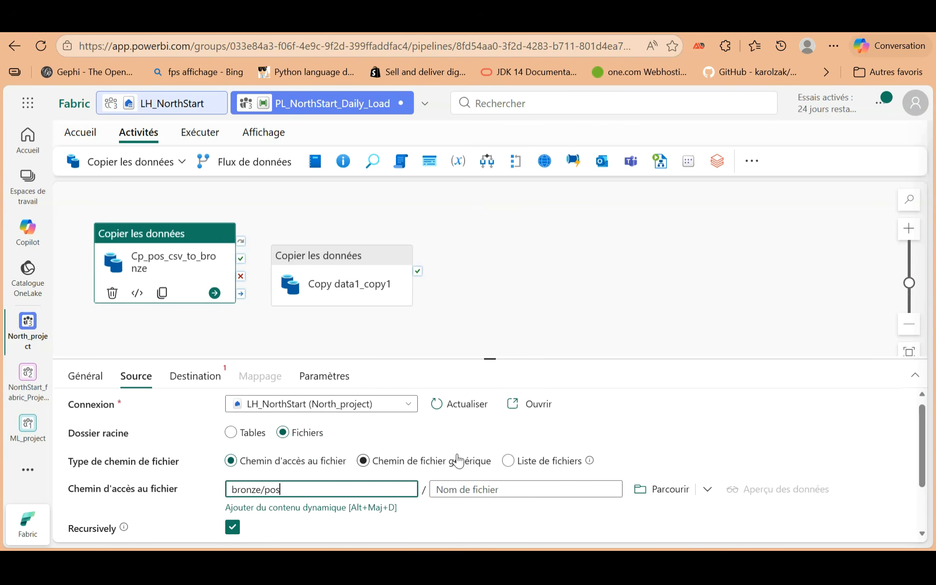
Set the source file format to DelimitedText and expand the advanced source settings.
scroll(459, 460, "down", 2)
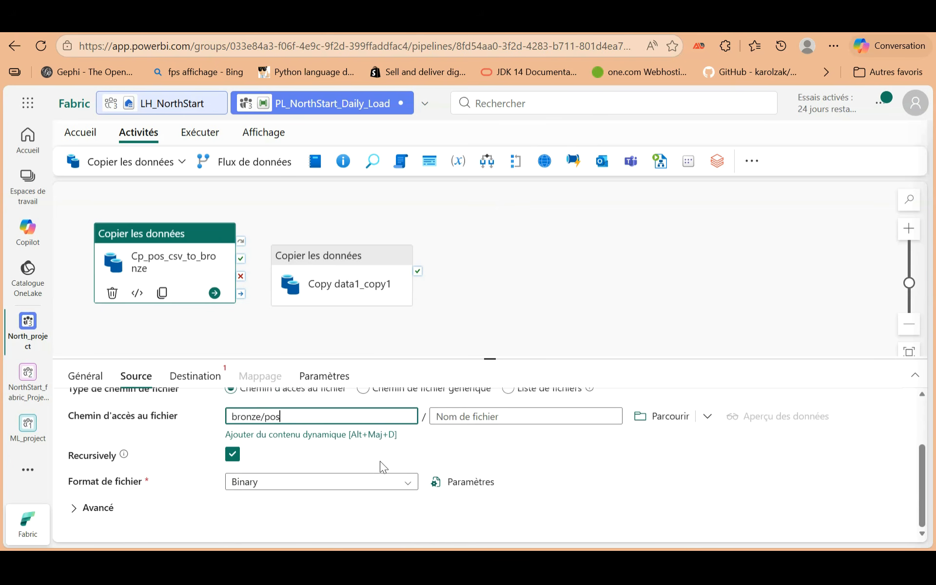
scroll(383, 472, "up", 2)
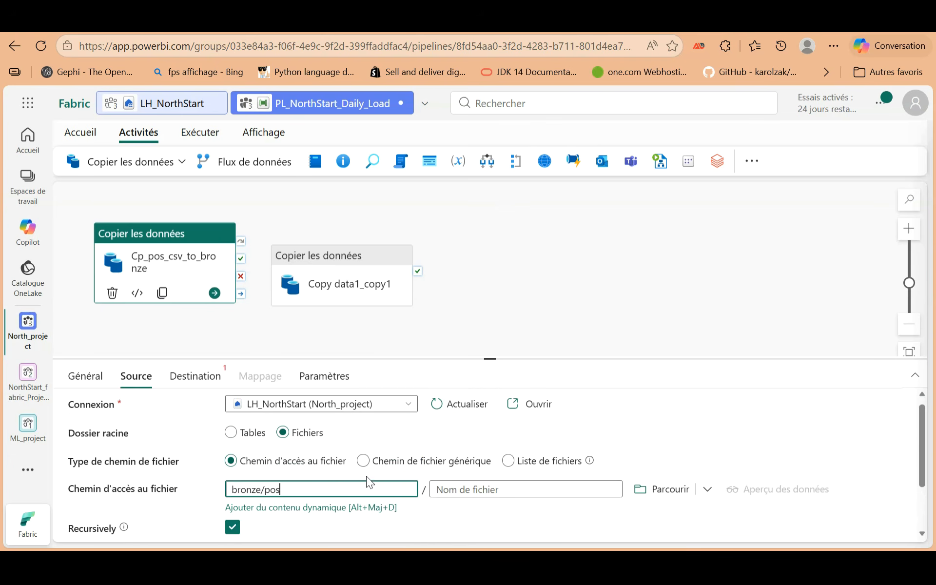
scroll(455, 501, "down", 2)
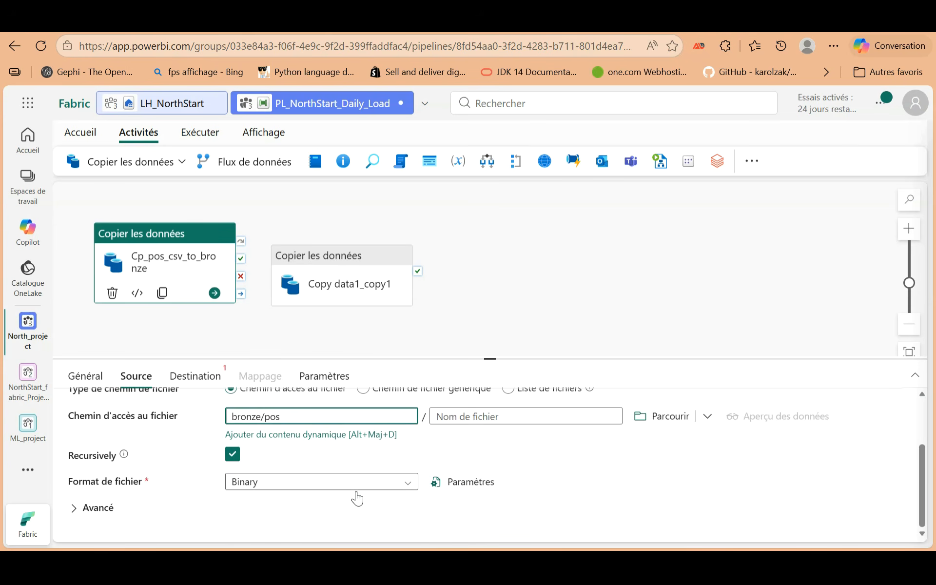
left_click(408, 489)
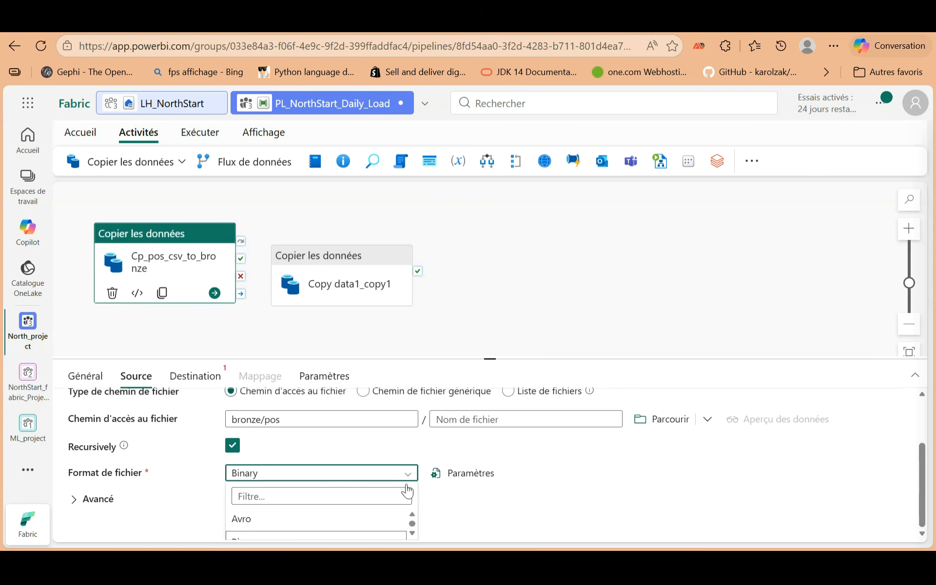
scroll(366, 524, "up", 3)
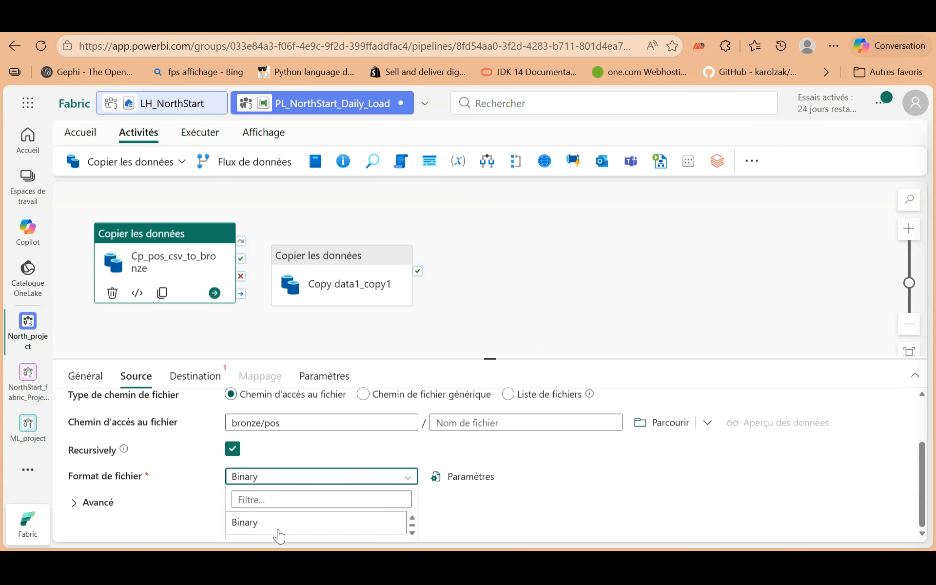
scroll(349, 534, "down", 5)
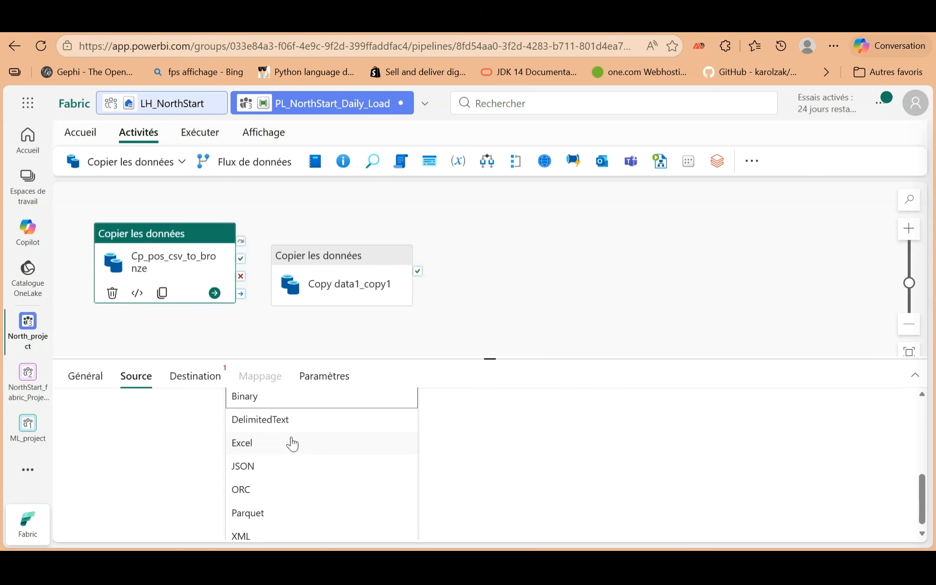
left_click(291, 418)
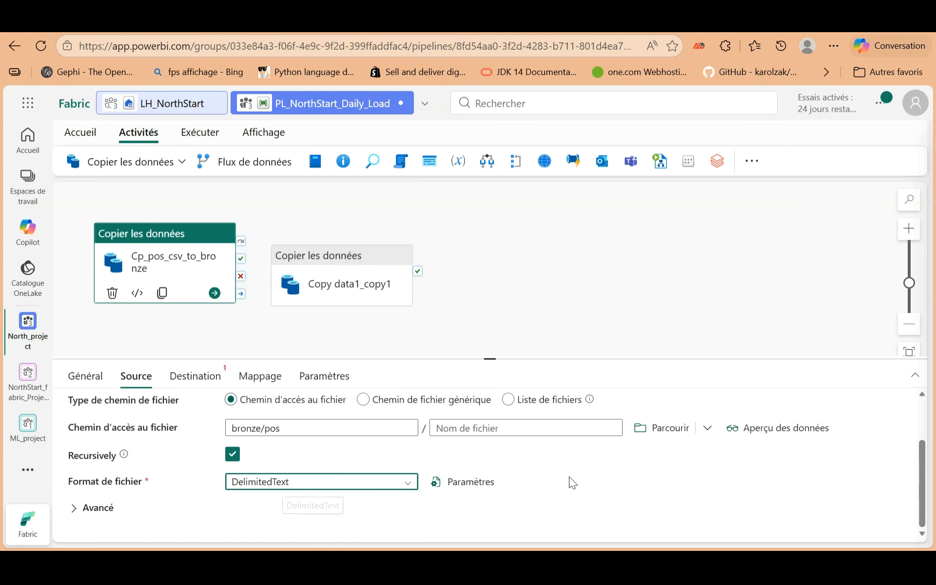
left_click(73, 508)
scroll(229, 485, "down", 3)
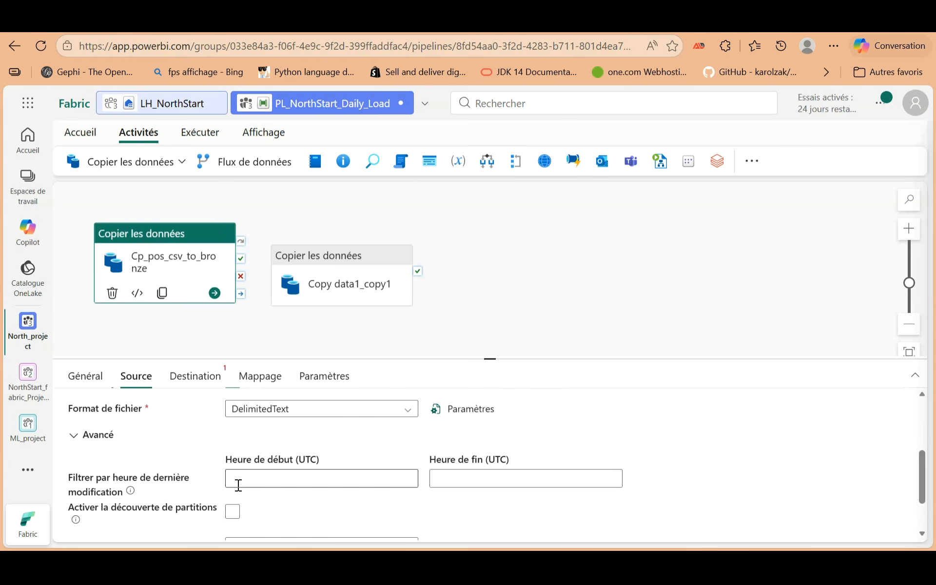
scroll(241, 483, "up", 5)
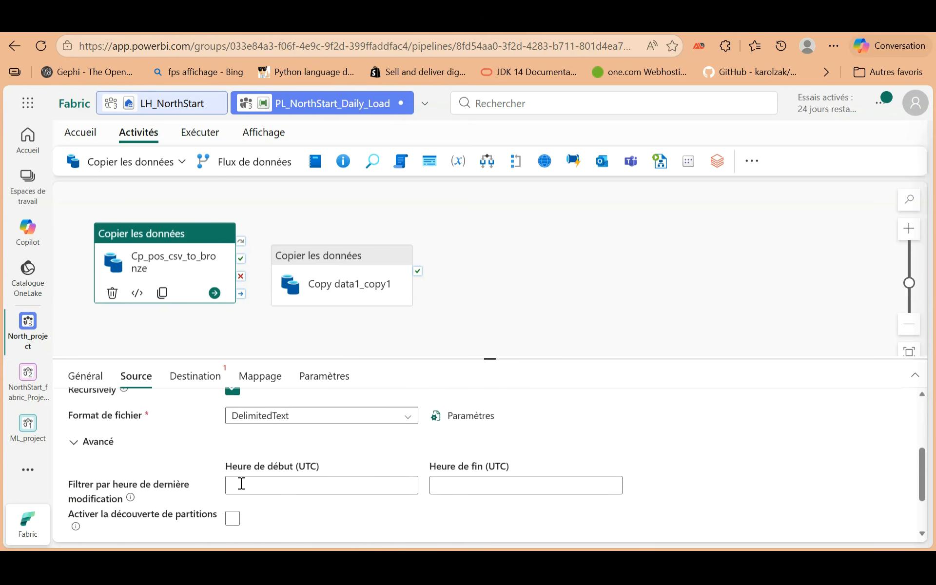
Set the destination connection of Cp_pos_csv_to_bronze to the LH_NorthStart lakehouse in North_project.
left_click(207, 388)
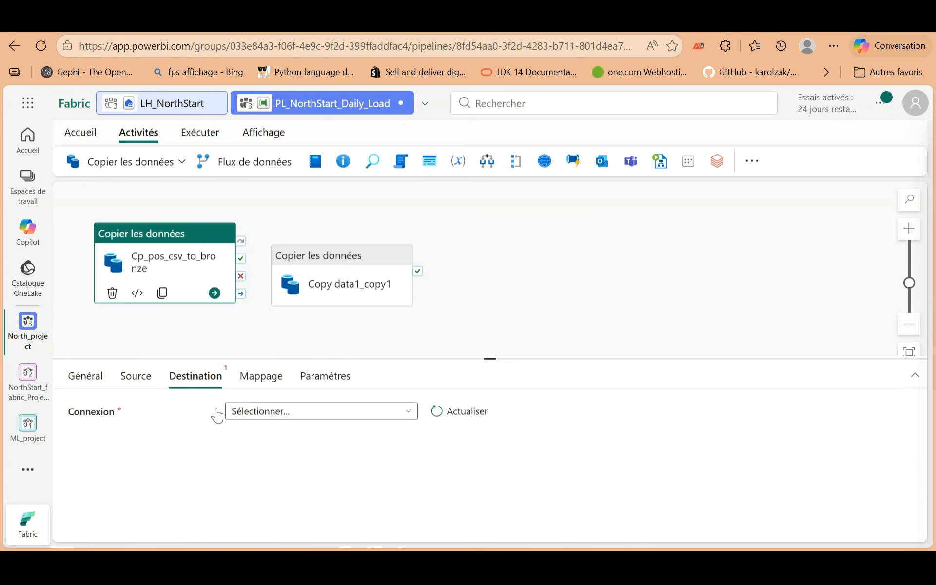
left_click(401, 416)
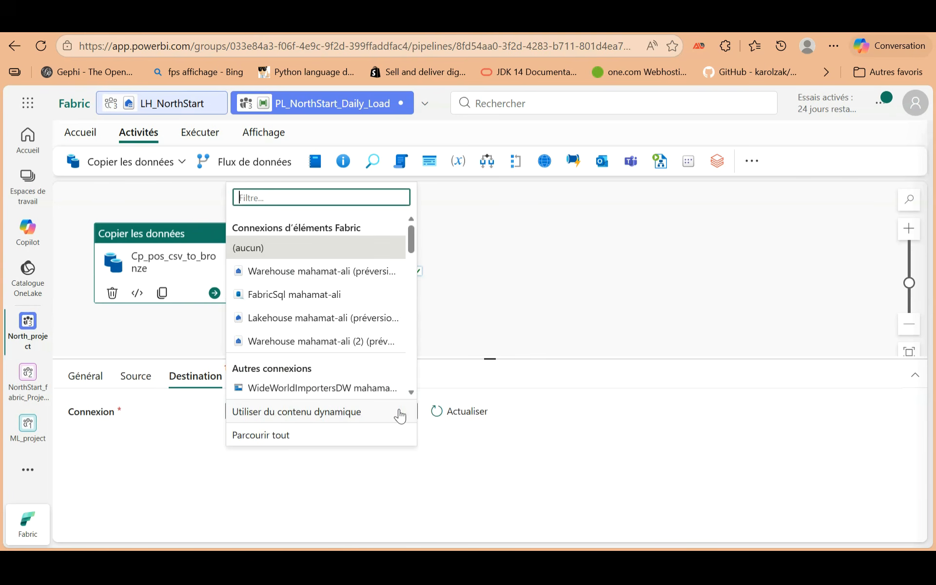
left_click(269, 435)
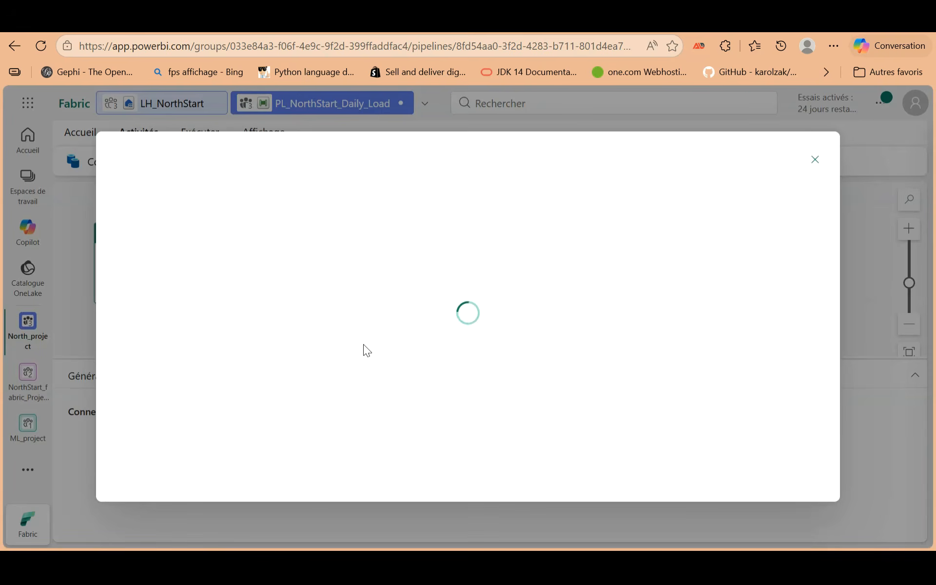
scroll(359, 408, "down", 3)
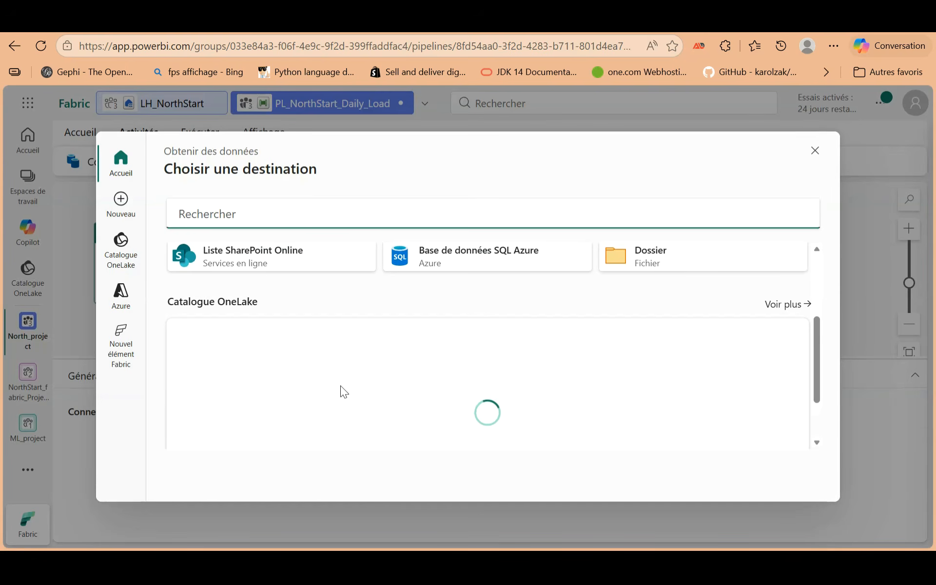
scroll(312, 411, "down", 2)
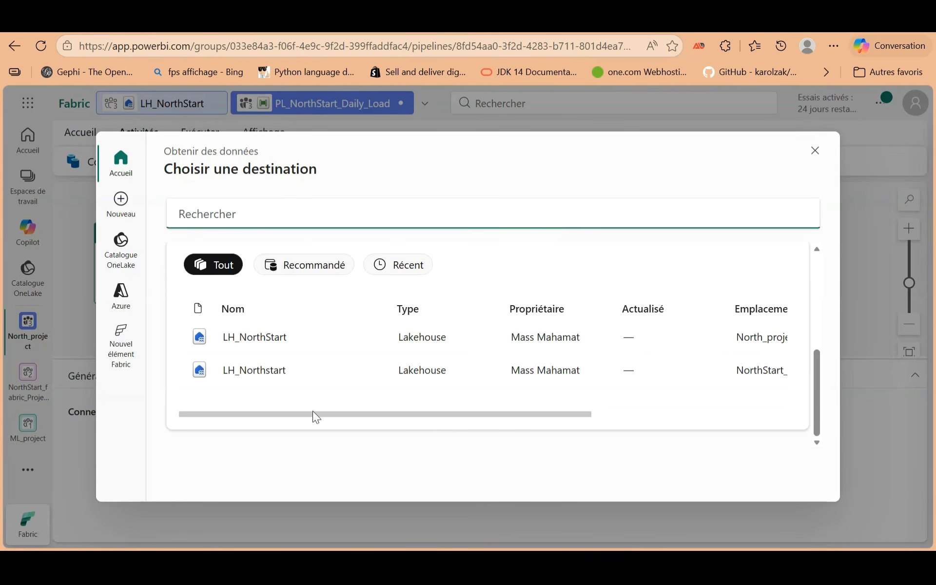
left_click(259, 334)
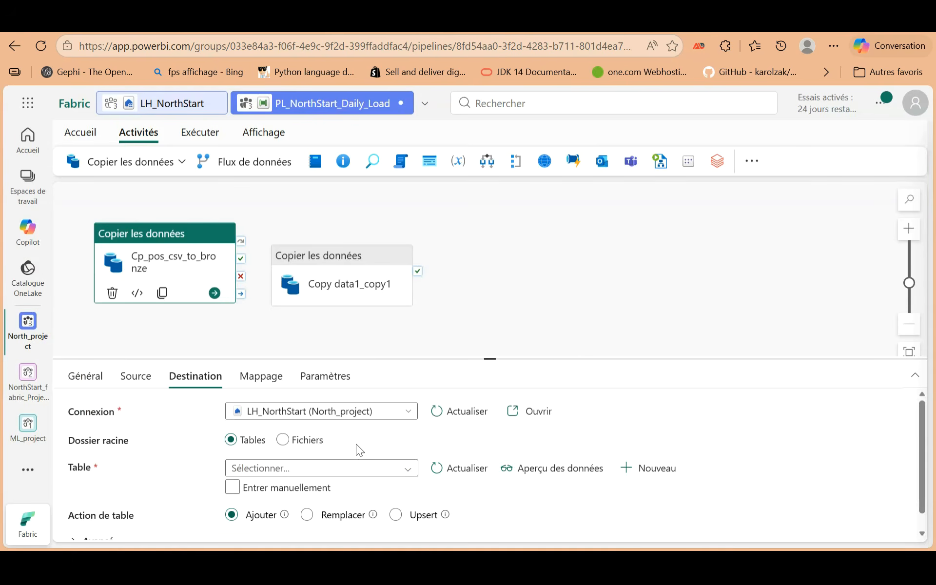
Set the destination root folder to Fichiers and open the dynamic content expression builder for the file path's directory.
left_click(295, 442)
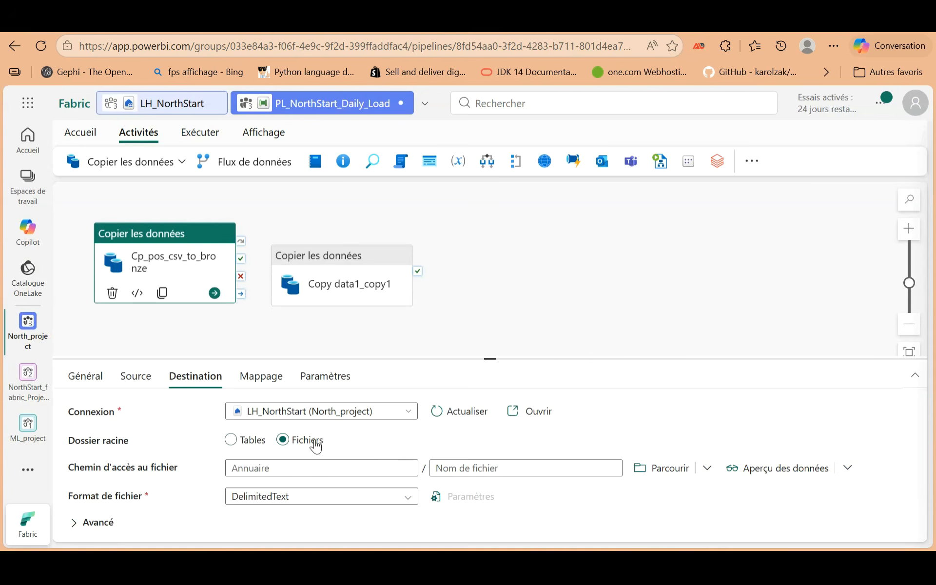
left_click(272, 469)
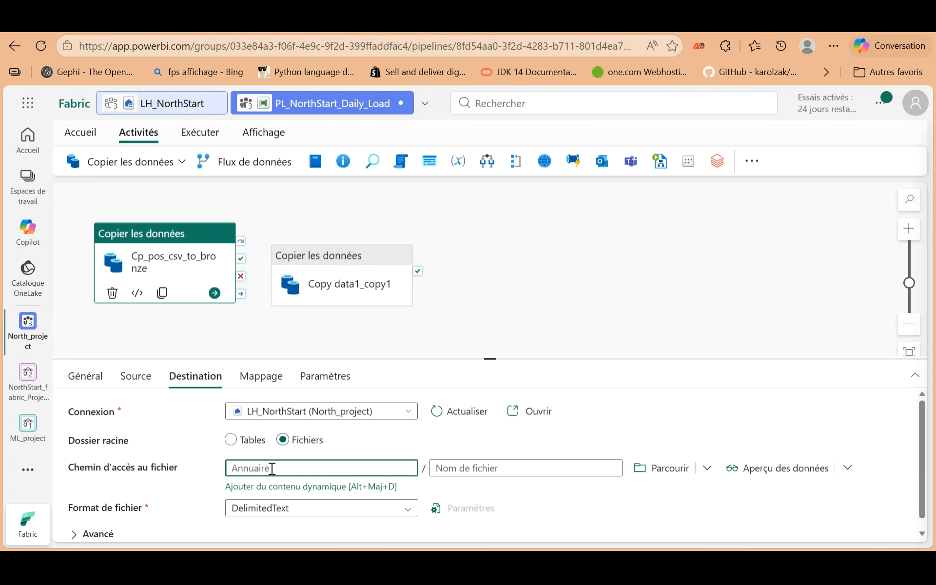
scroll(273, 471, "down", 1)
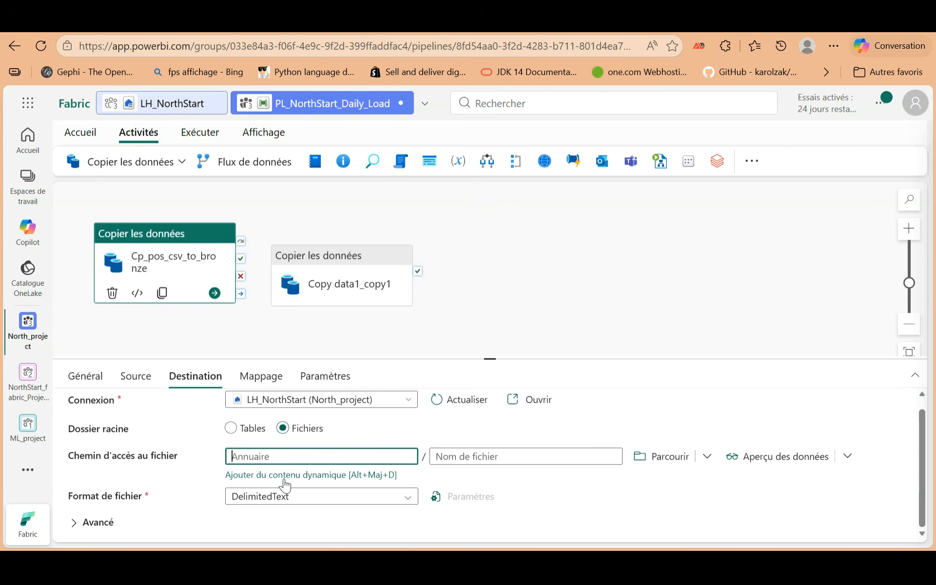
left_click(373, 476)
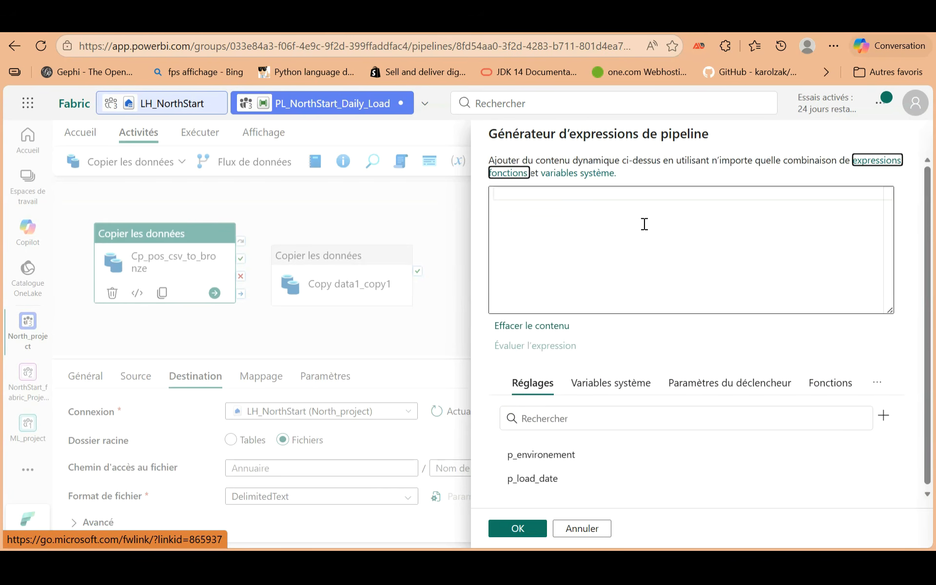
left_click(640, 193)
type("@concat")
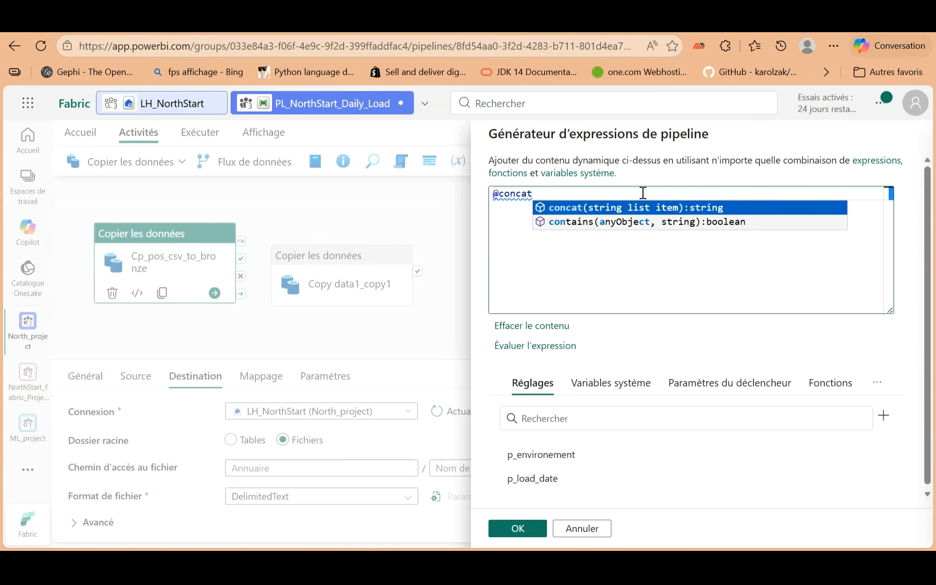
type("(")
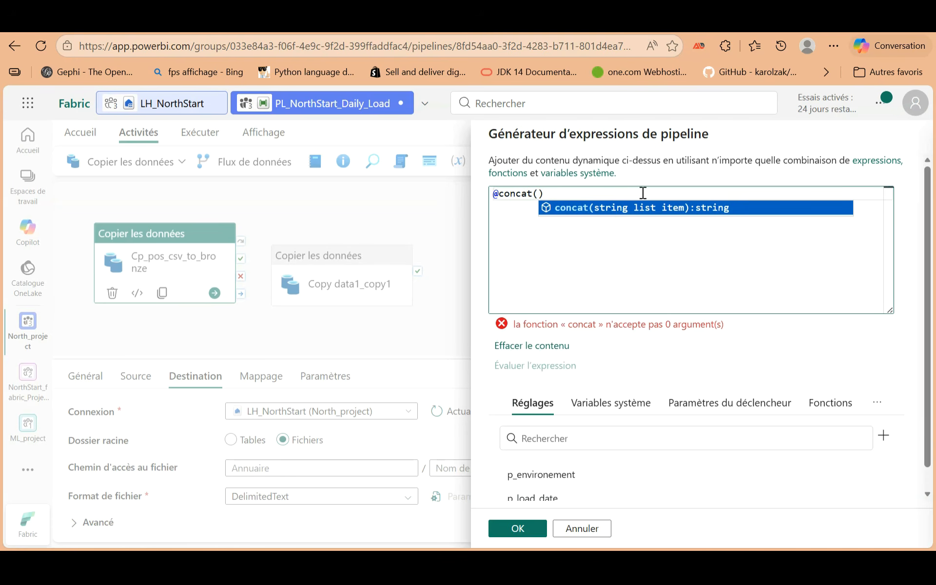
type("'")
type("bronze")
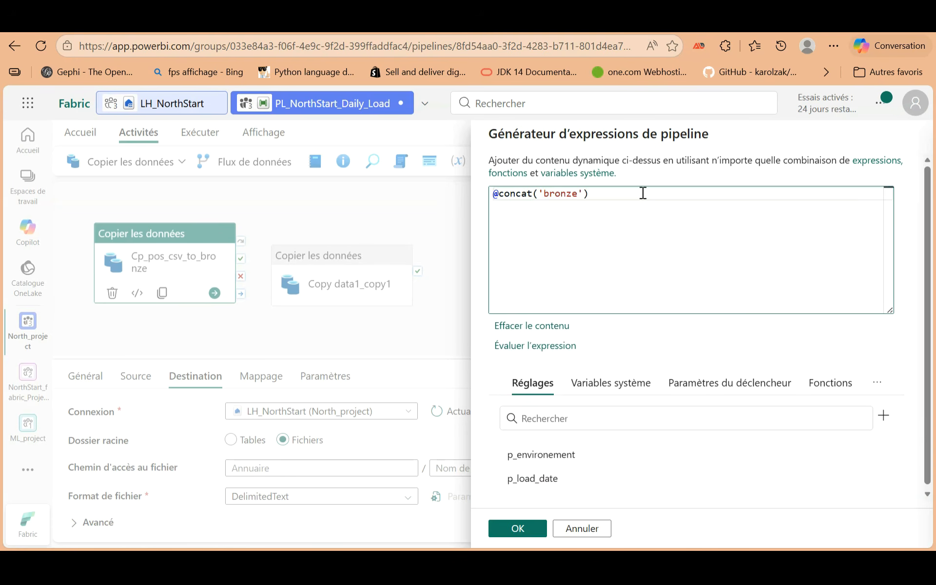
type("/pos")
type(",")
key("BackSpace")
key("BackSpace")
key("Right")
Add a formatDateTime call as the second concat argument, using the pipeline parameter p_load_date and the format 'yyyy/MM/dd'.
type(", formatDa")
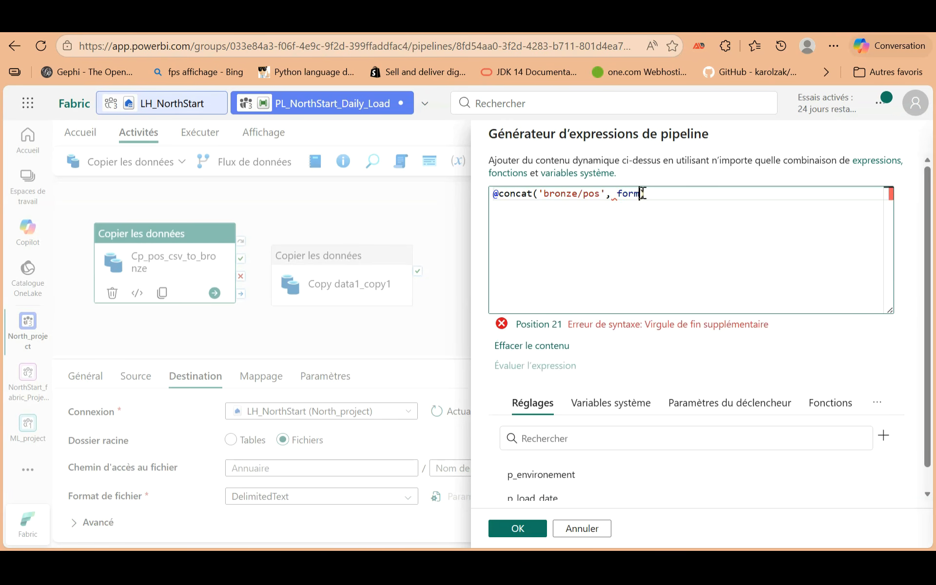
type("teTi")
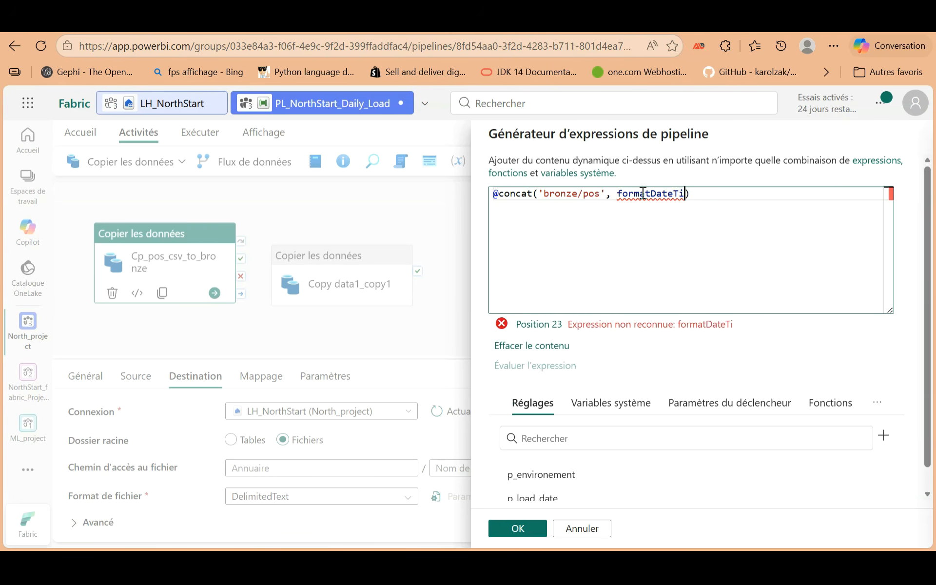
type("me")
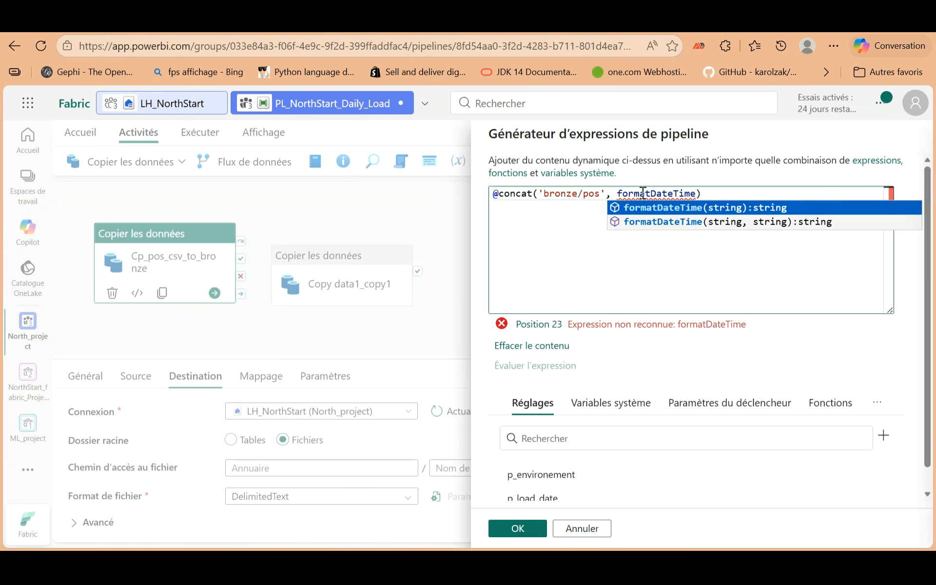
type("(")
type("pipli")
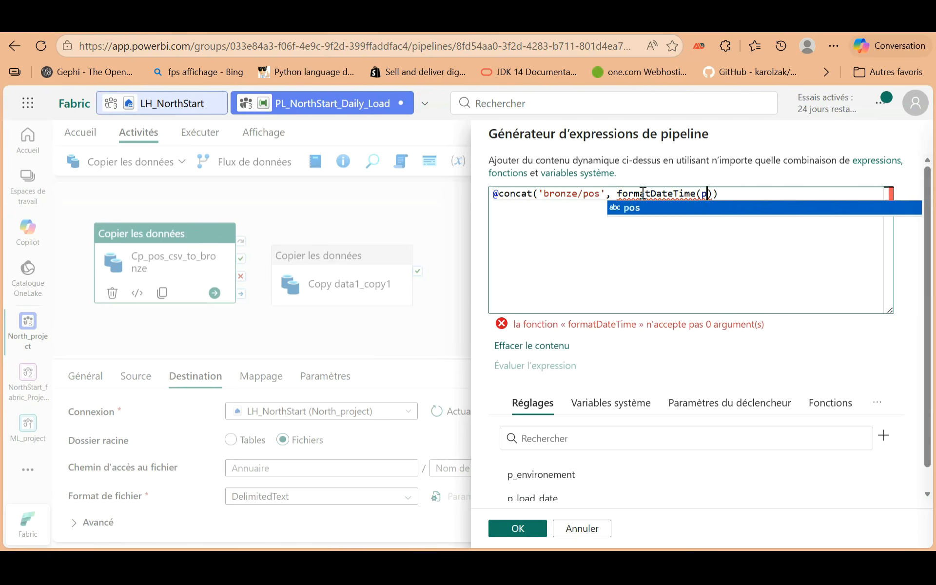
type("ne")
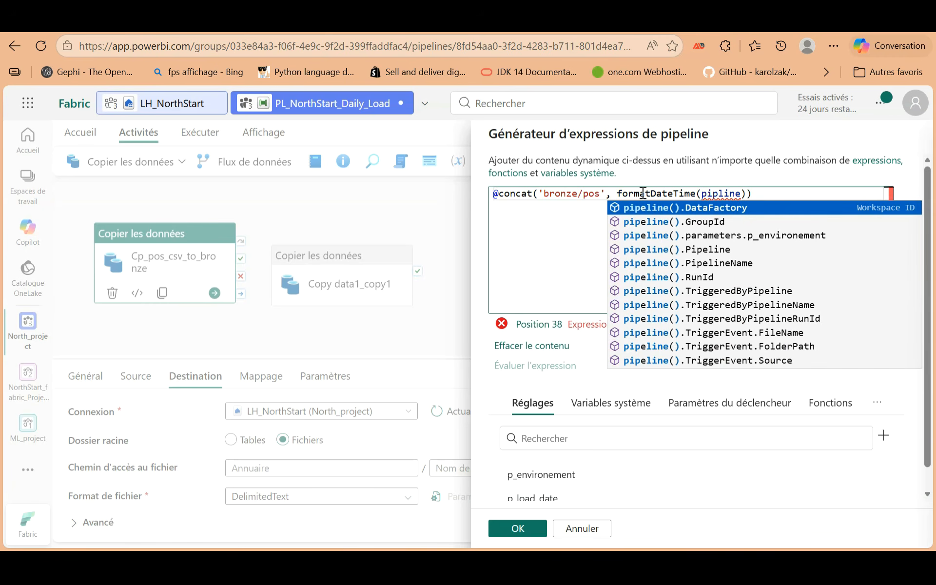
type(").")
key("Escape")
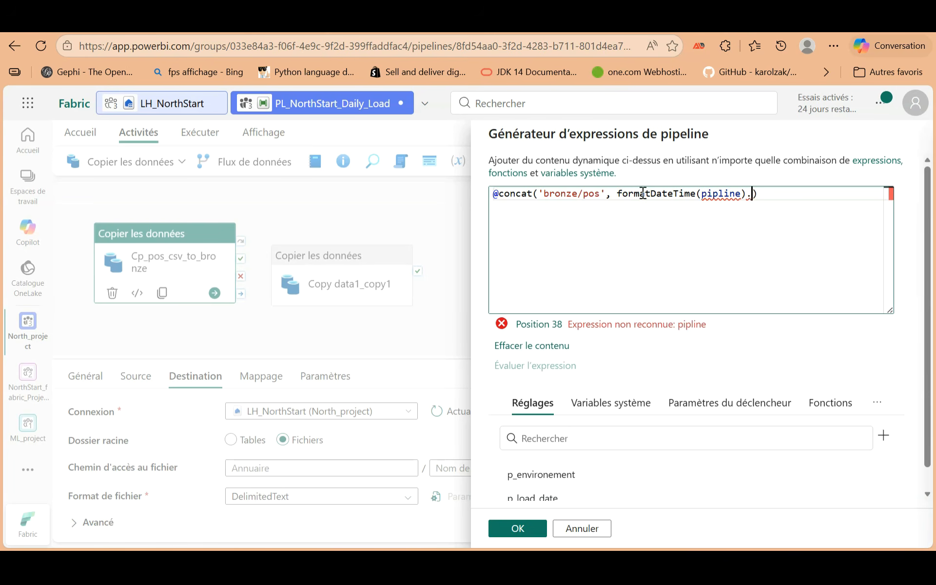
type("parameters")
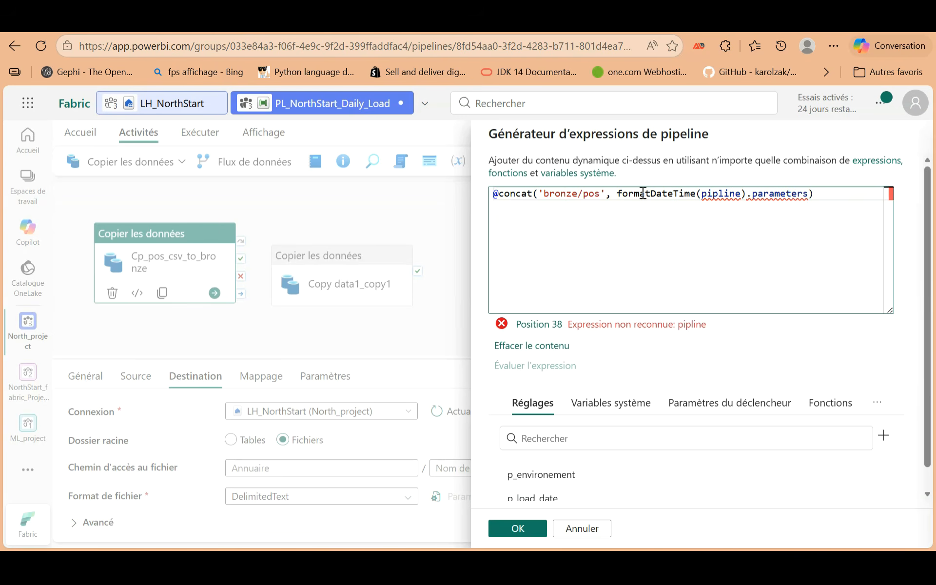
type(".p")
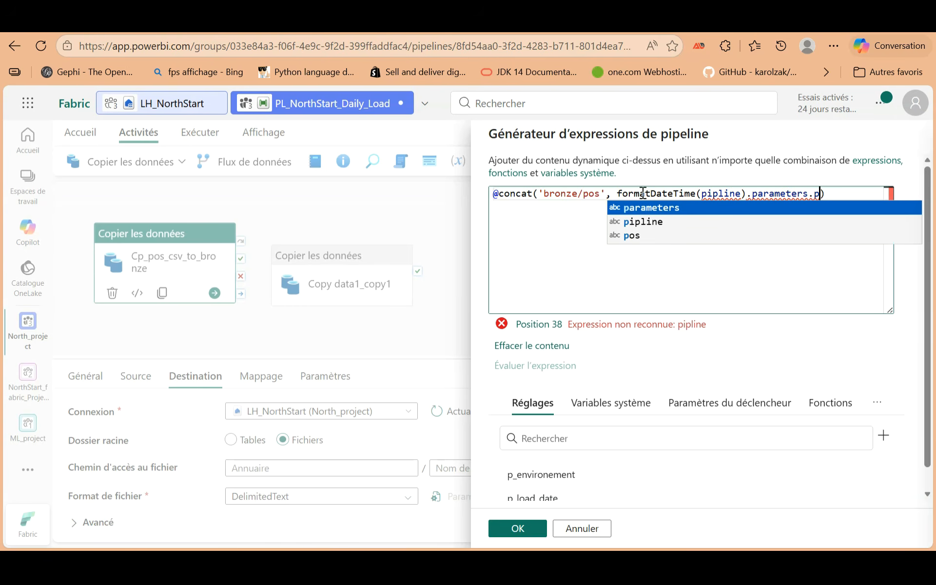
type("_load")
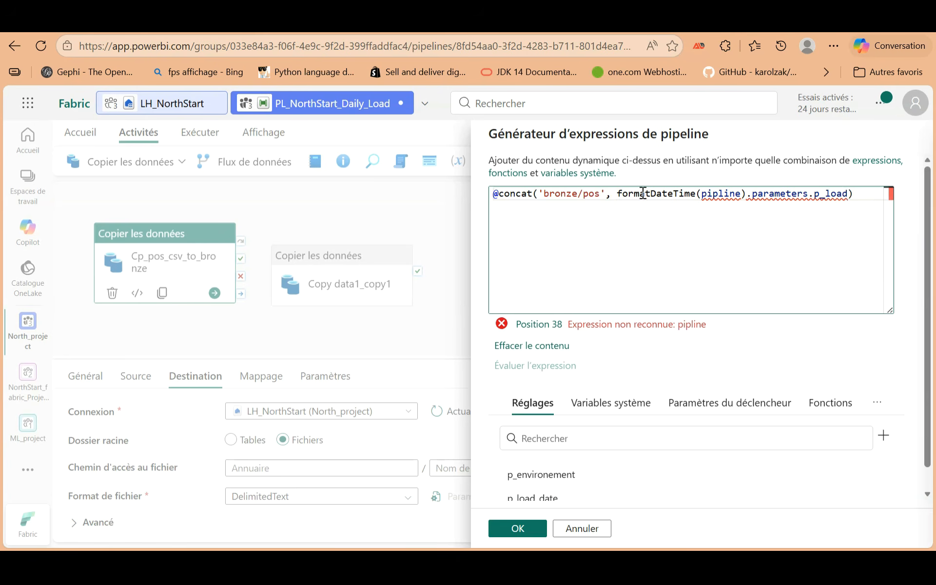
type("_date")
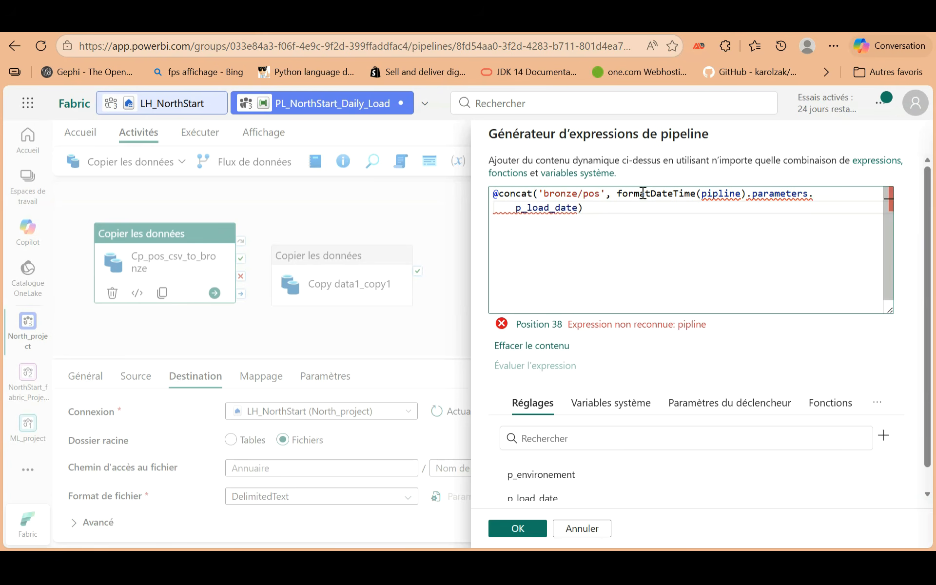
type(",'yyyy/MM/dd")
key("Right")
type(")")
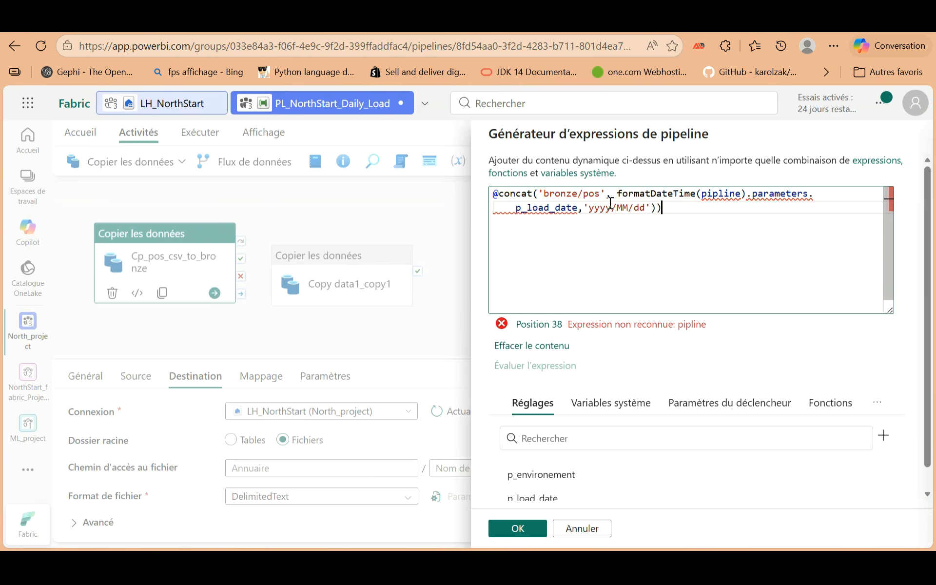
Correct the parameter reference in the directory expression to pipeline().parameters.p_load_date and apply the expression.
left_click(739, 195)
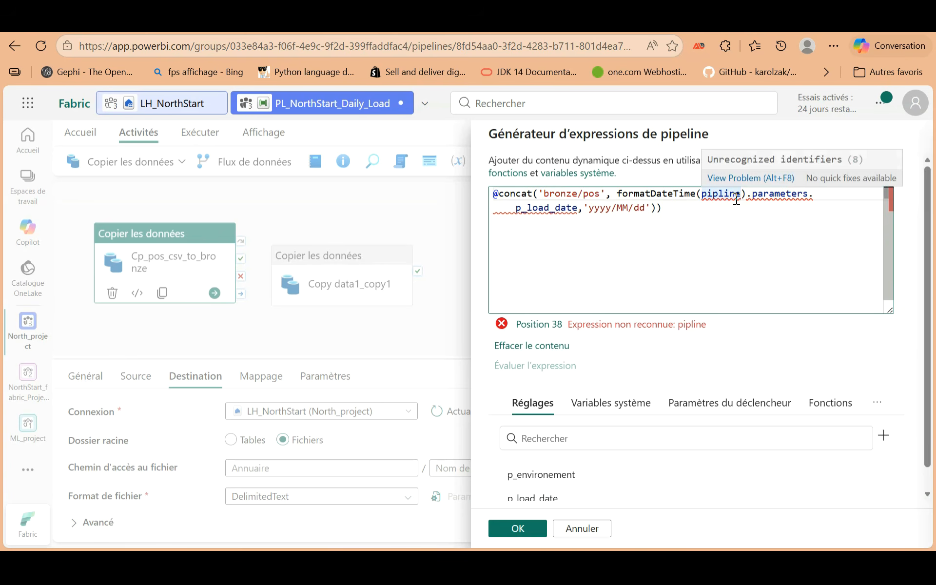
type("(")
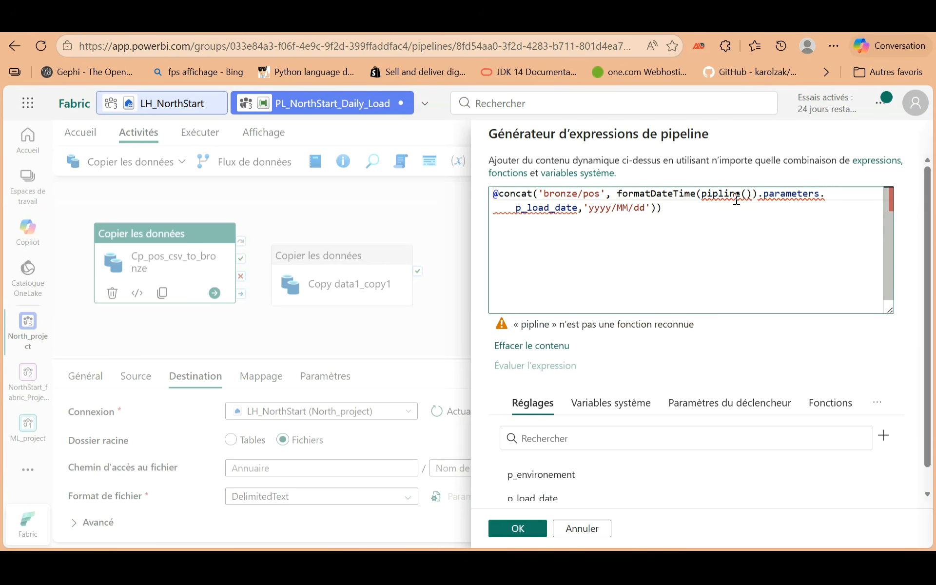
left_click(760, 195)
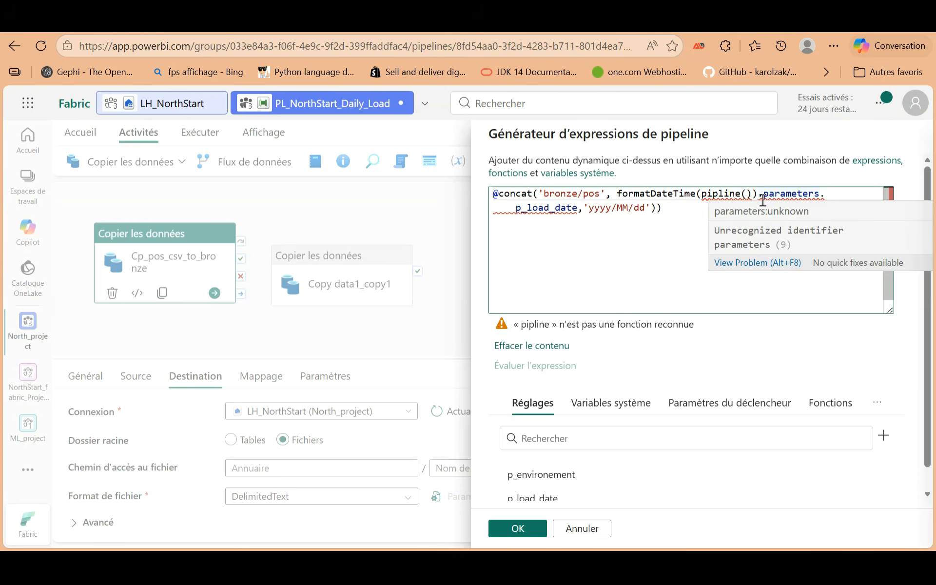
key("BackSpace")
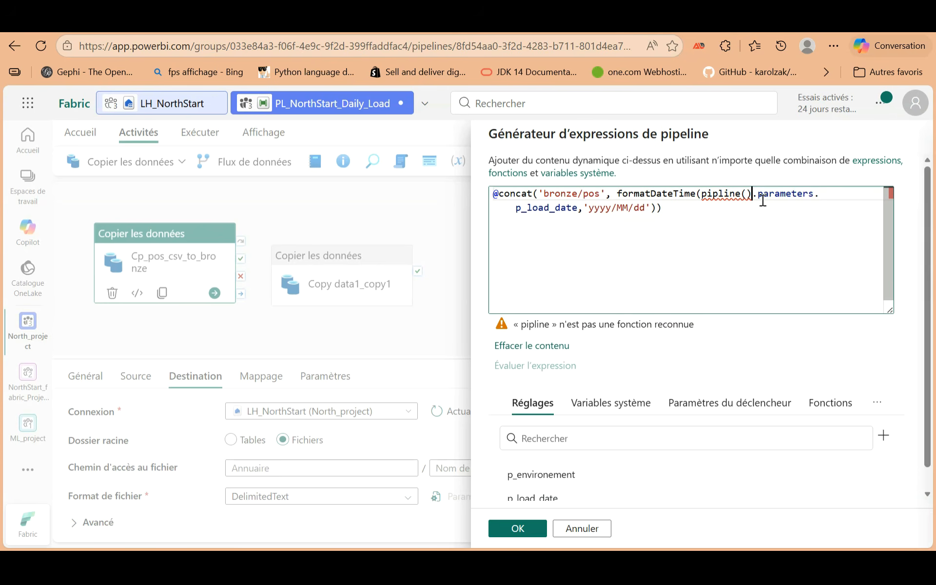
left_click(735, 228)
left_click(722, 194)
type("e")
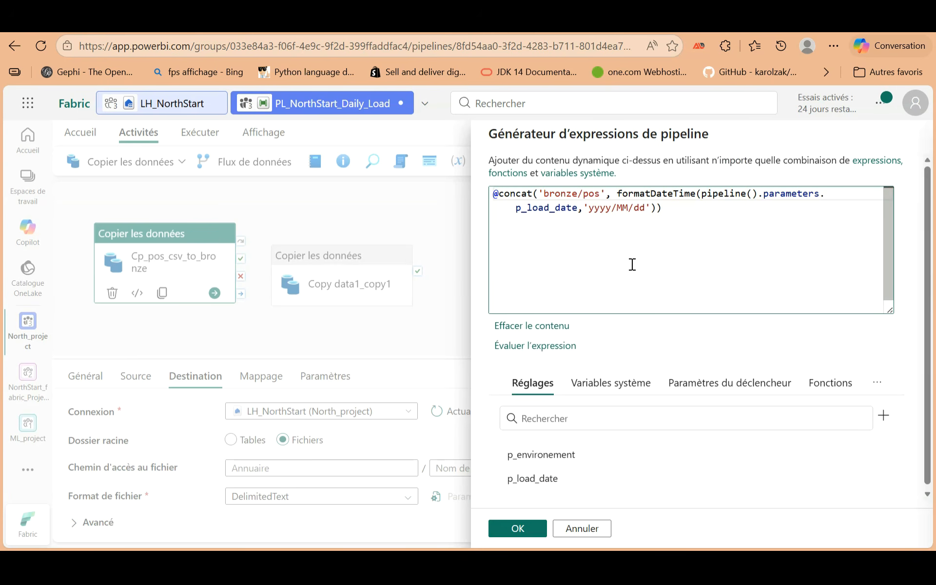
left_click(529, 531)
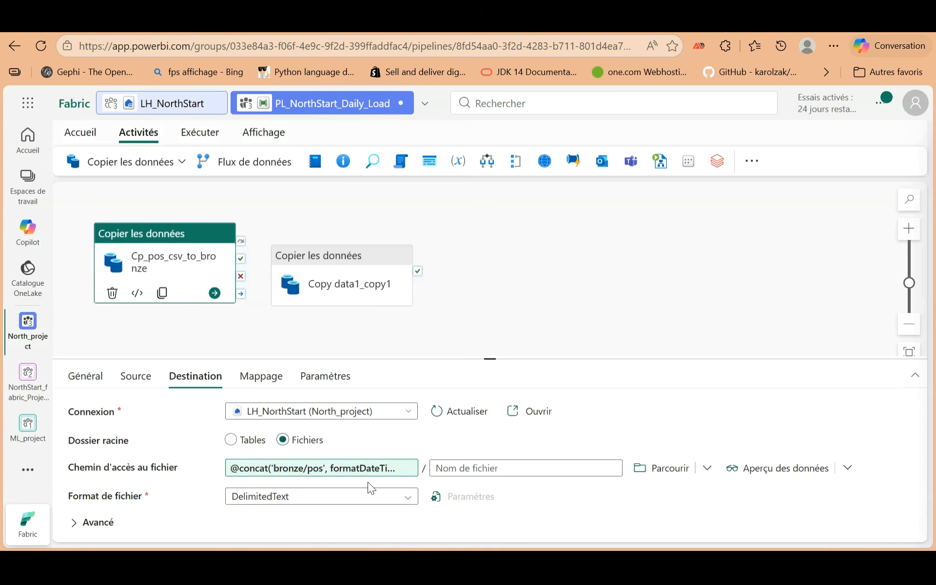
left_click(487, 468)
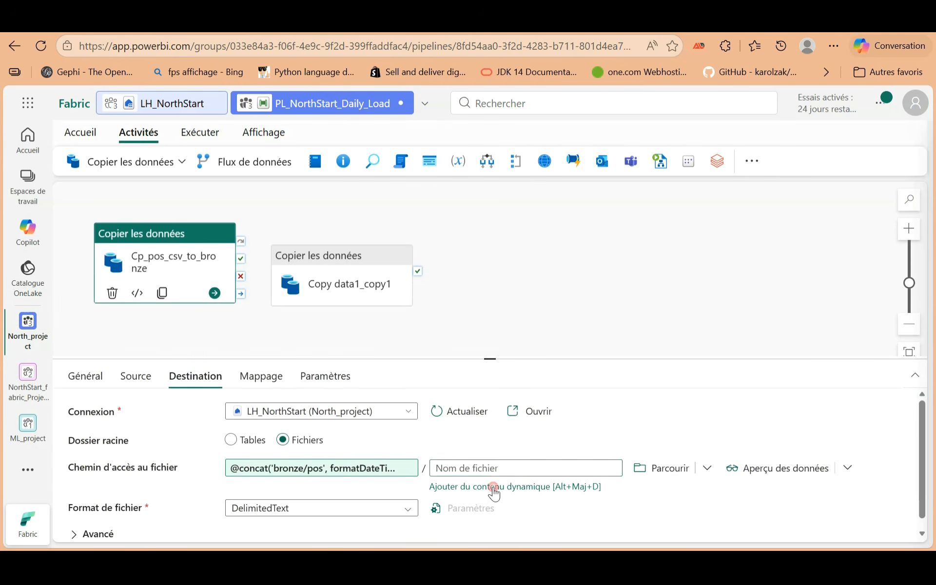
left_click(494, 488)
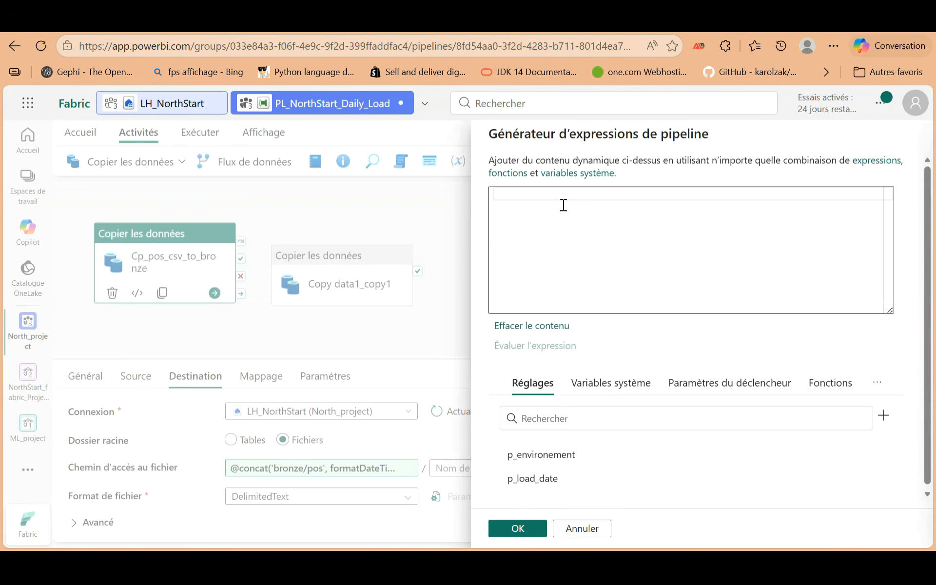
left_click(564, 205)
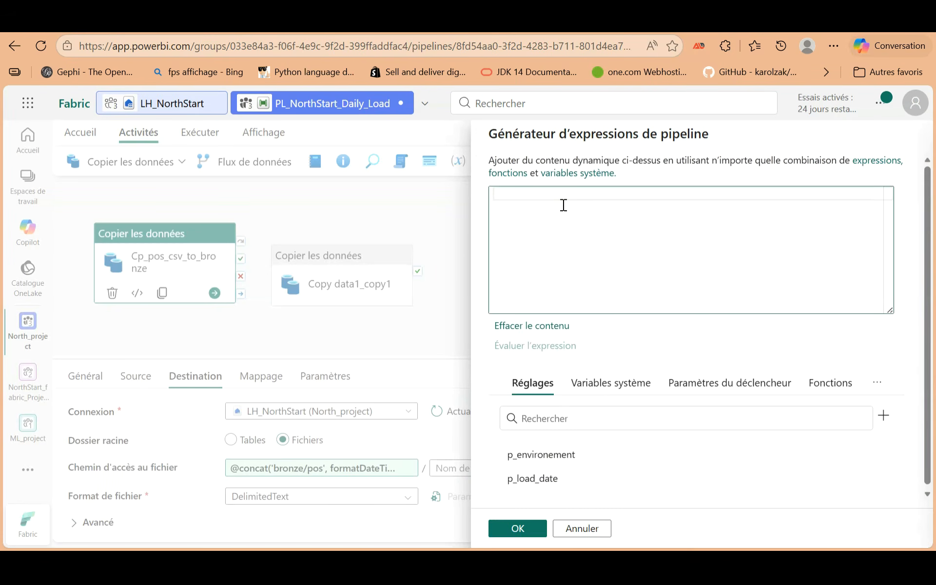
type("@")
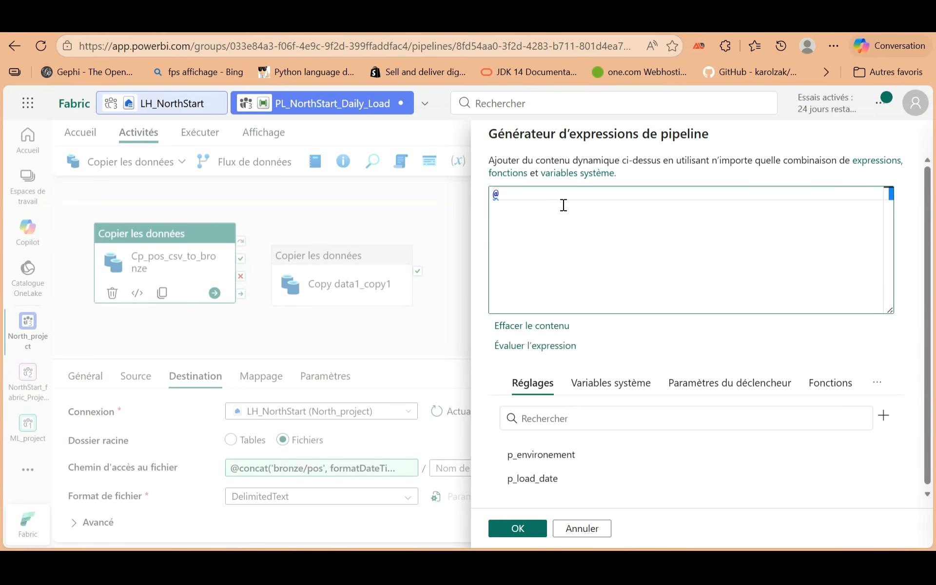
type("concat")
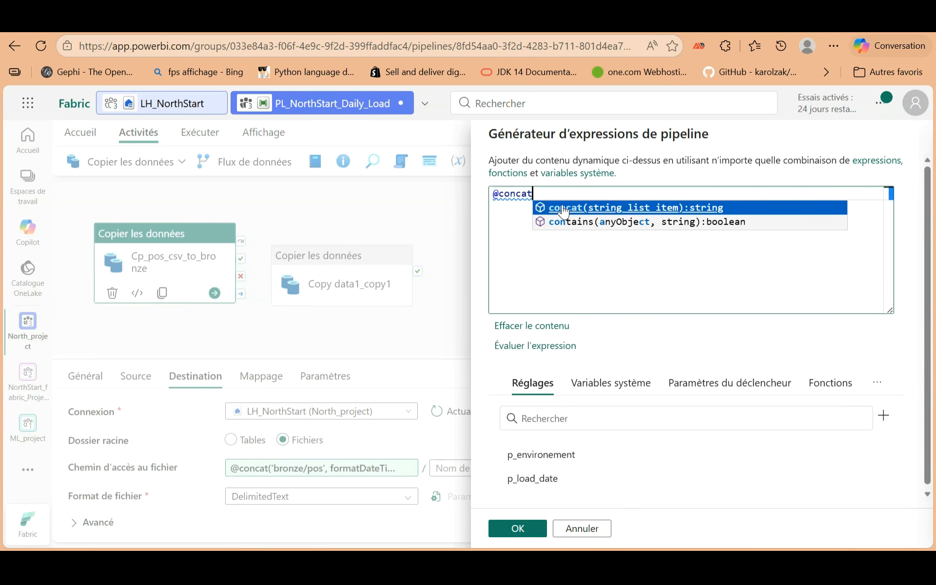
type("('pos")
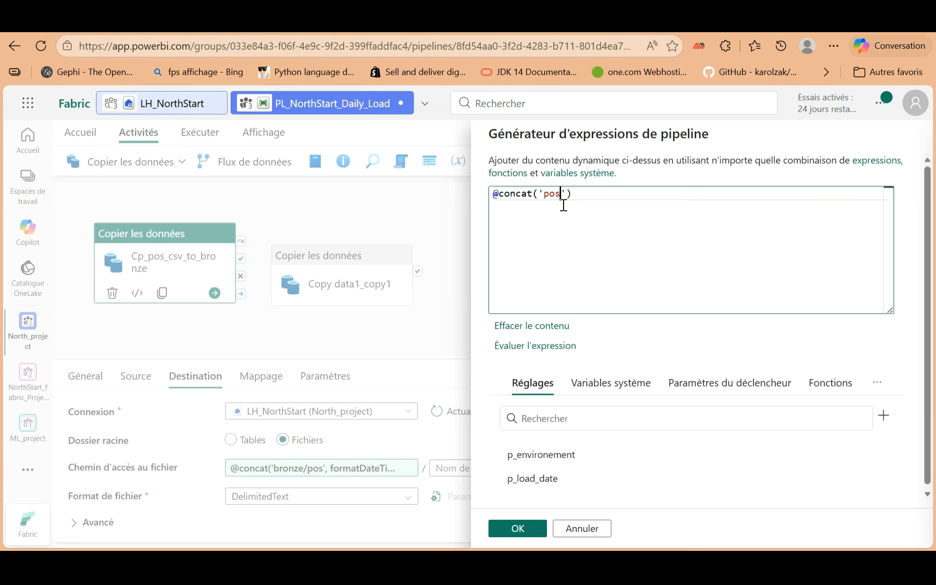
type("_transactions_', rep")
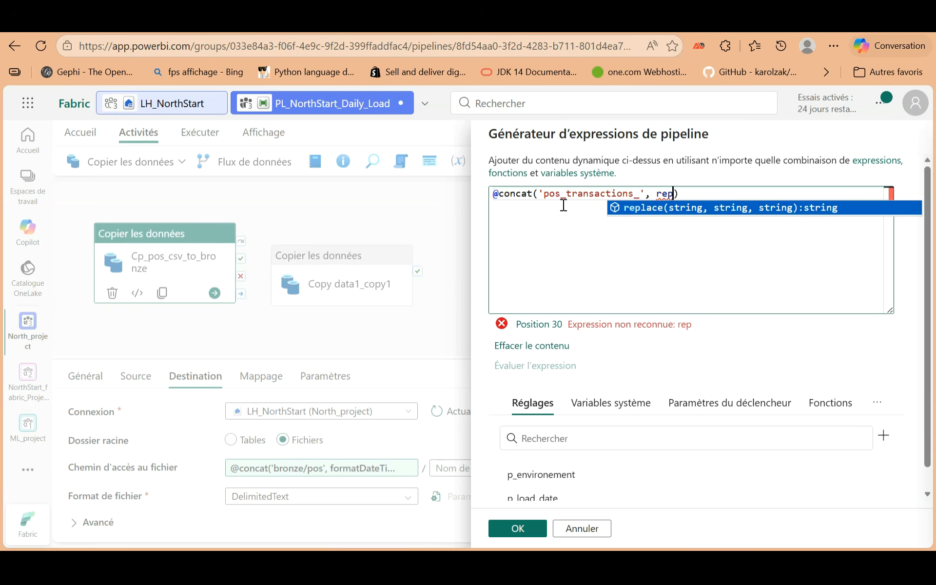
type("lace(")
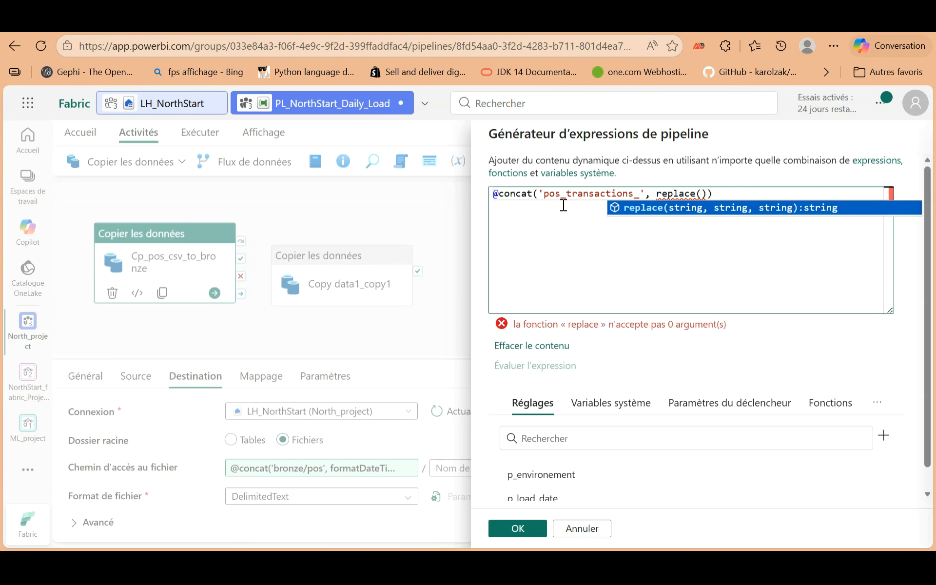
type("p")
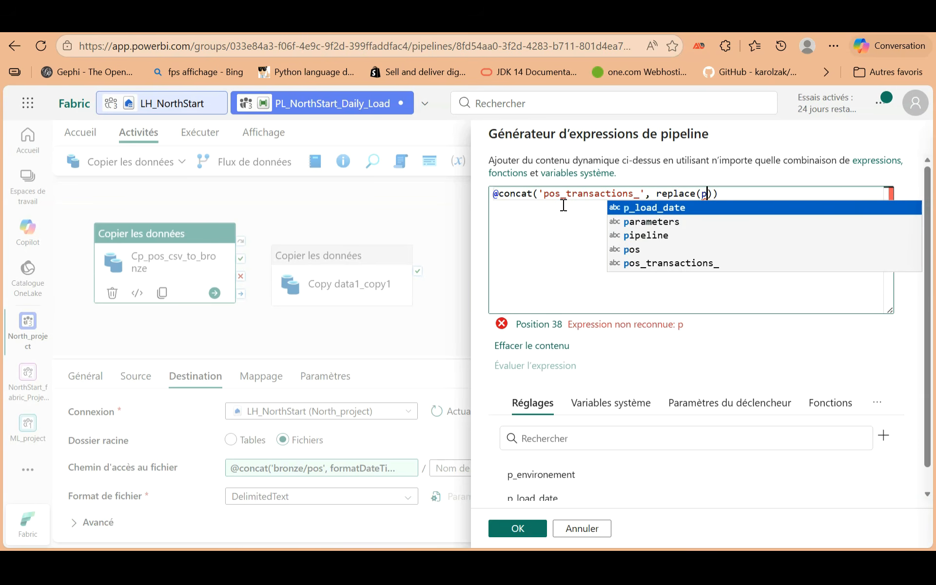
Insert pipeline().parameters.p_load_date as the first argument of the replace function in the file name expression.
type("ipl")
key("BackSpace")
key("BackSpace")
type("e")
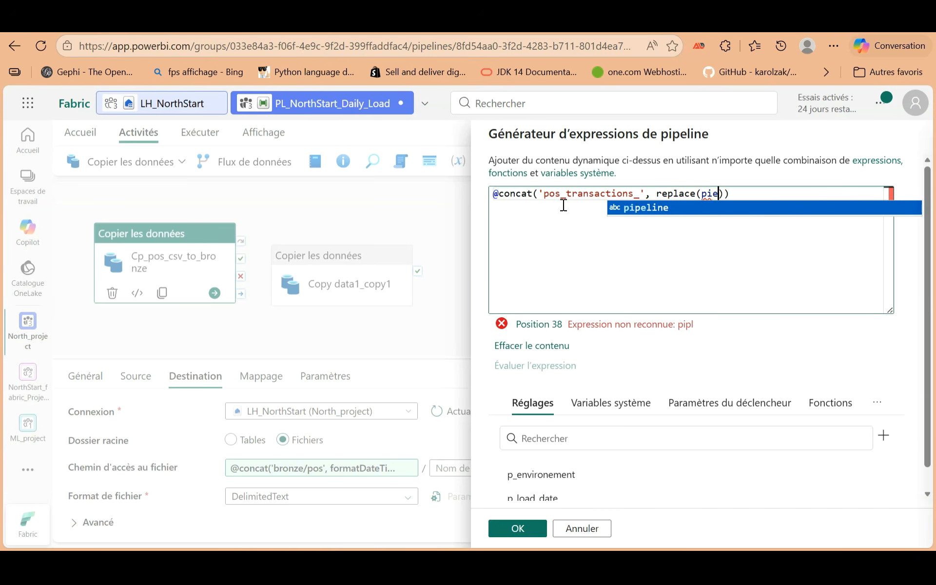
key("BackSpace")
type("peline()")
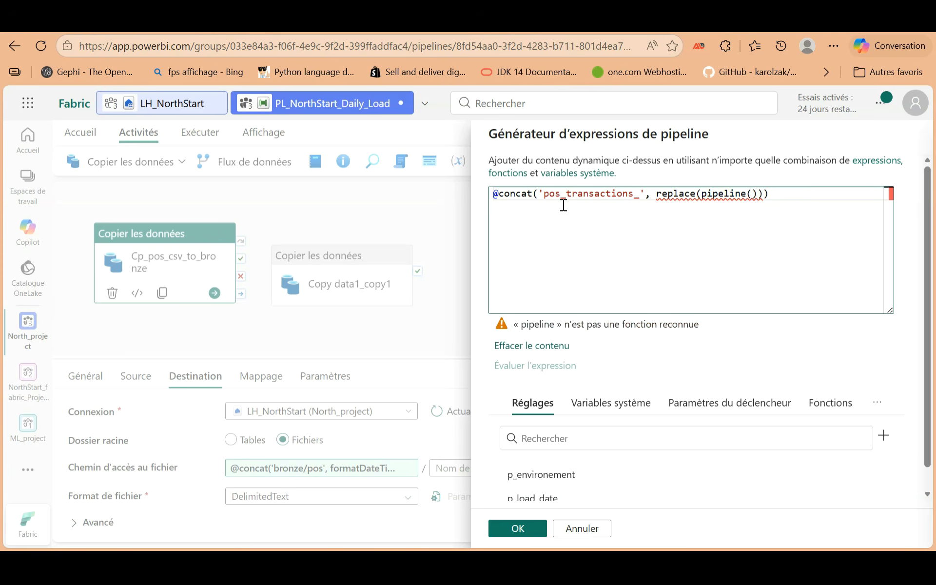
type(".p")
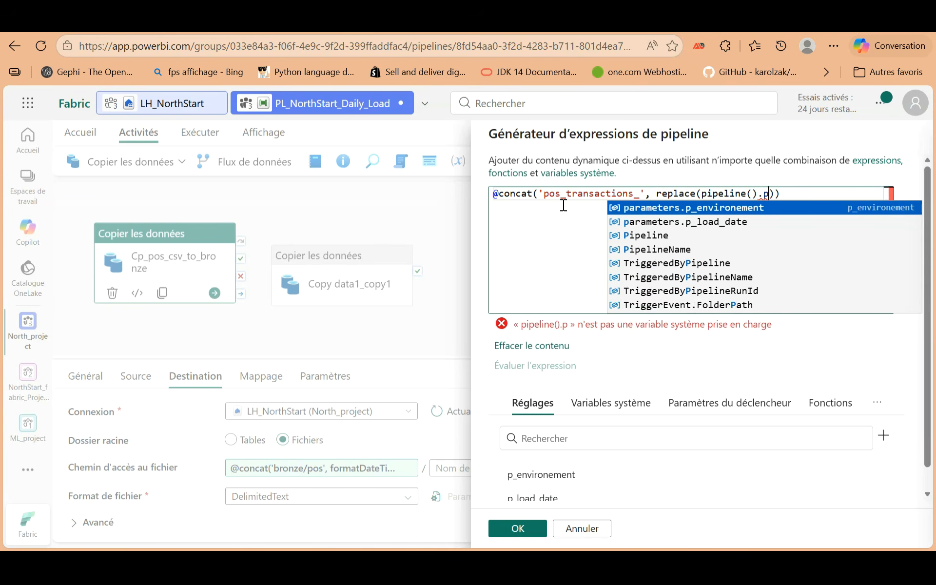
key("Down")
key("Return")
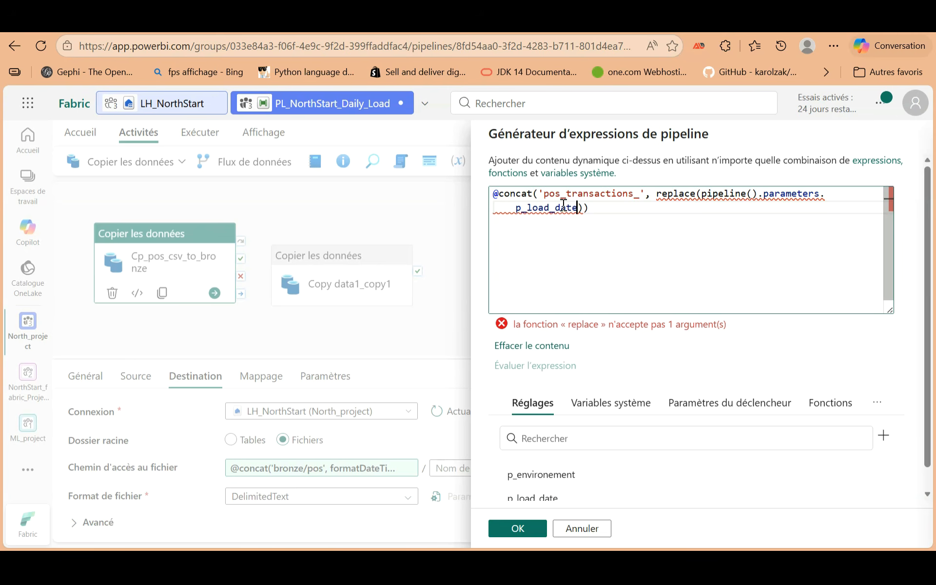
Complete the replace function with '-' as the text to replace and an empty string '' as the replacement.
type(",")
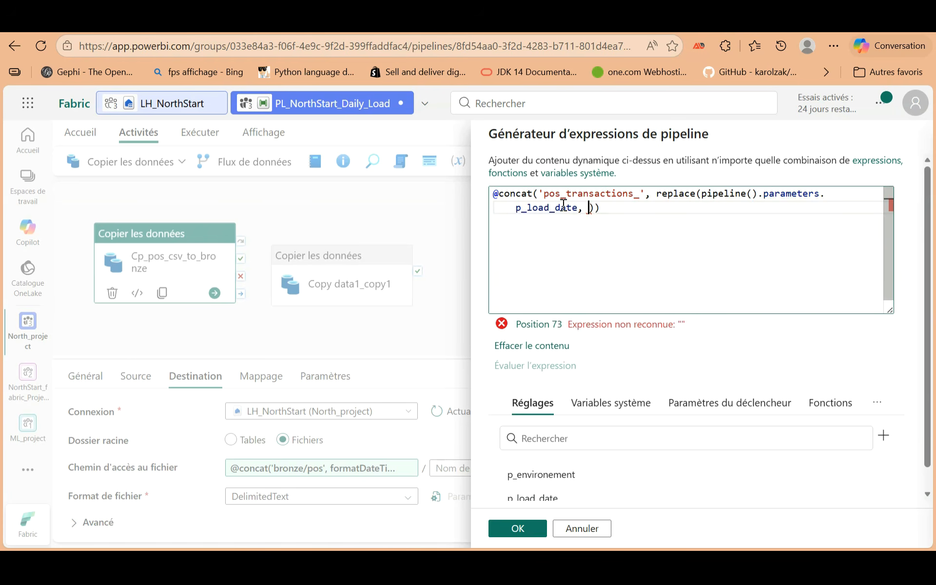
type(" '-'")
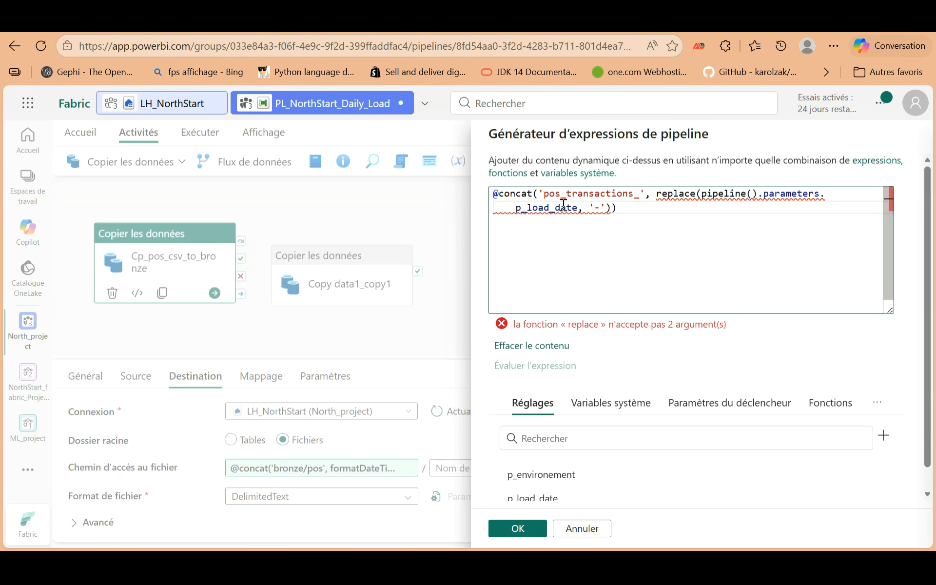
type(", '")
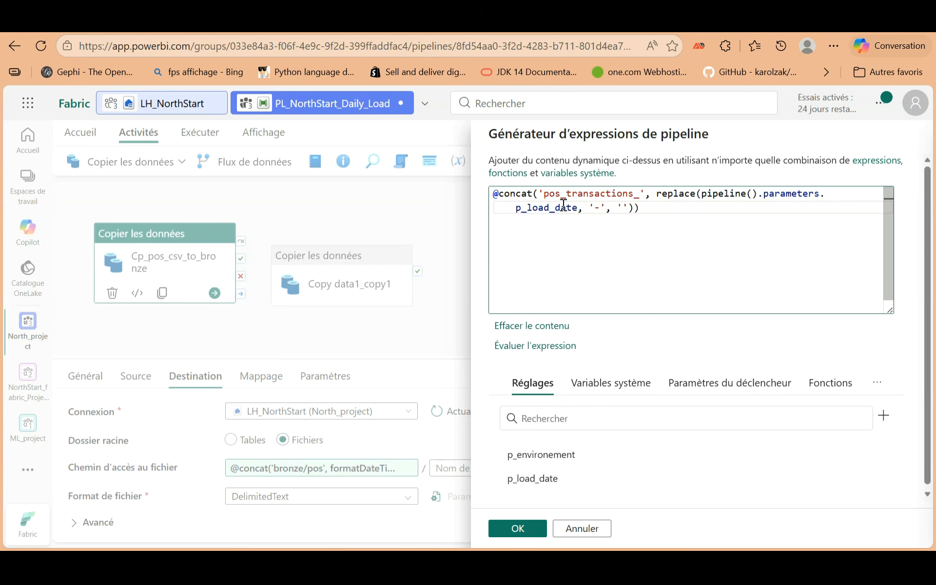
Append '.csv' as the last argument of the concat expression and apply it as the destination file name.
type(",")
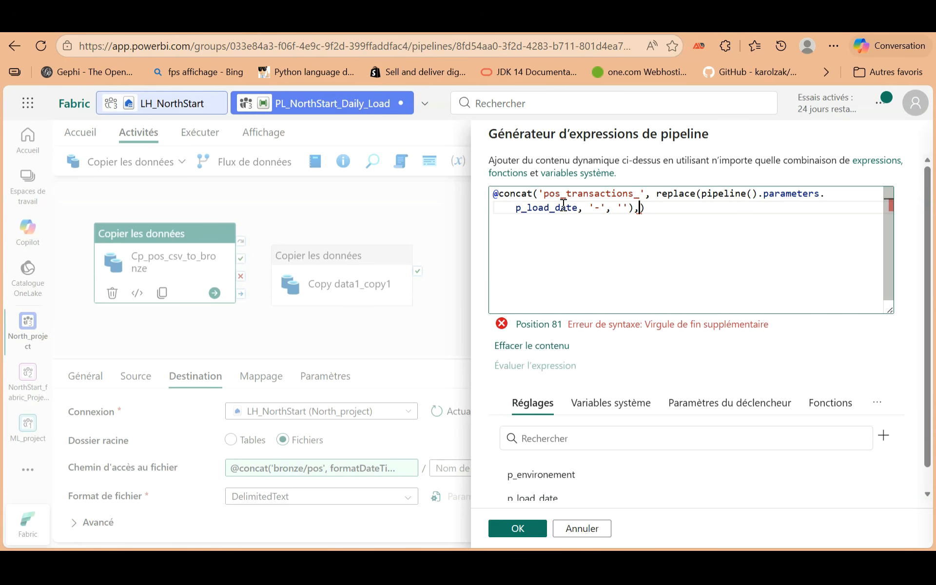
type("/")
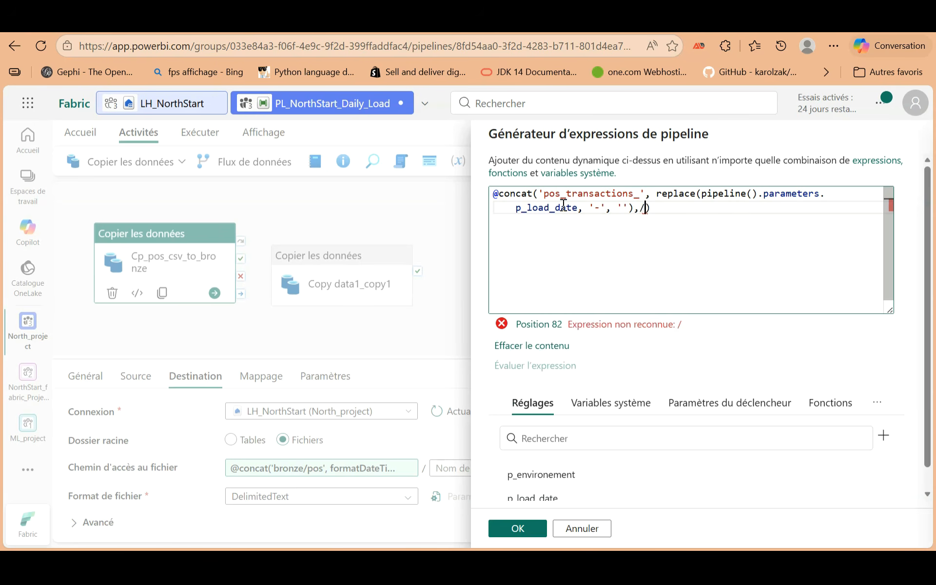
key("BackSpace")
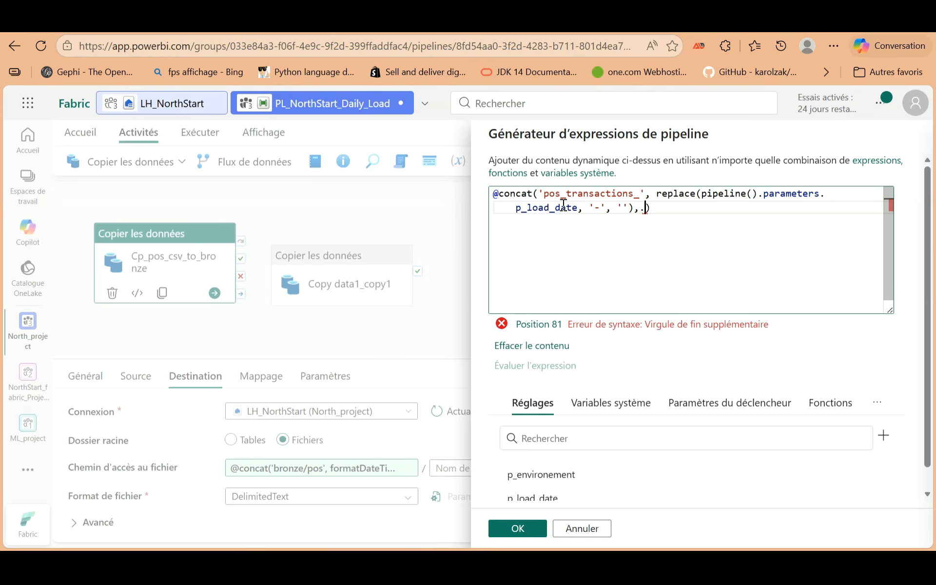
type(".")
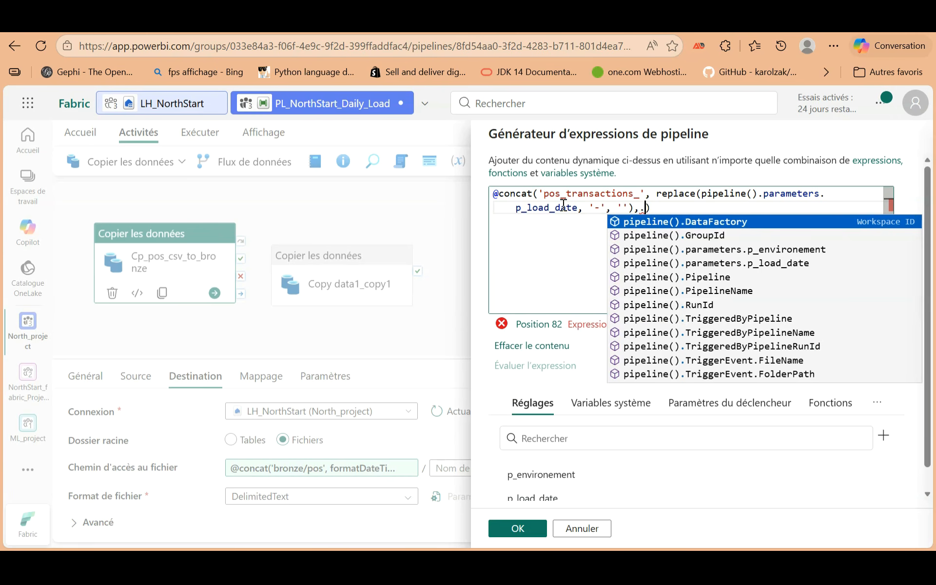
key("BackSpace")
type("'),")
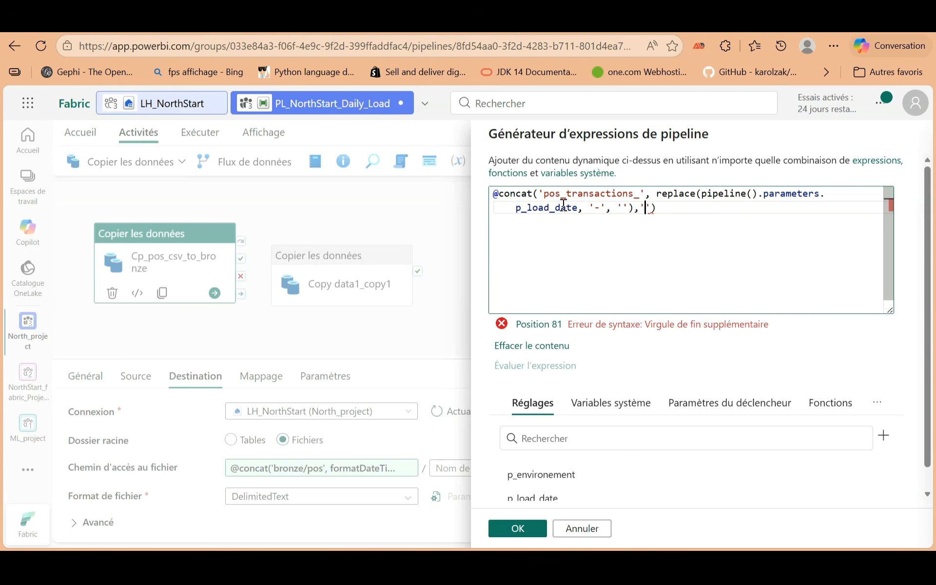
type("'csv")
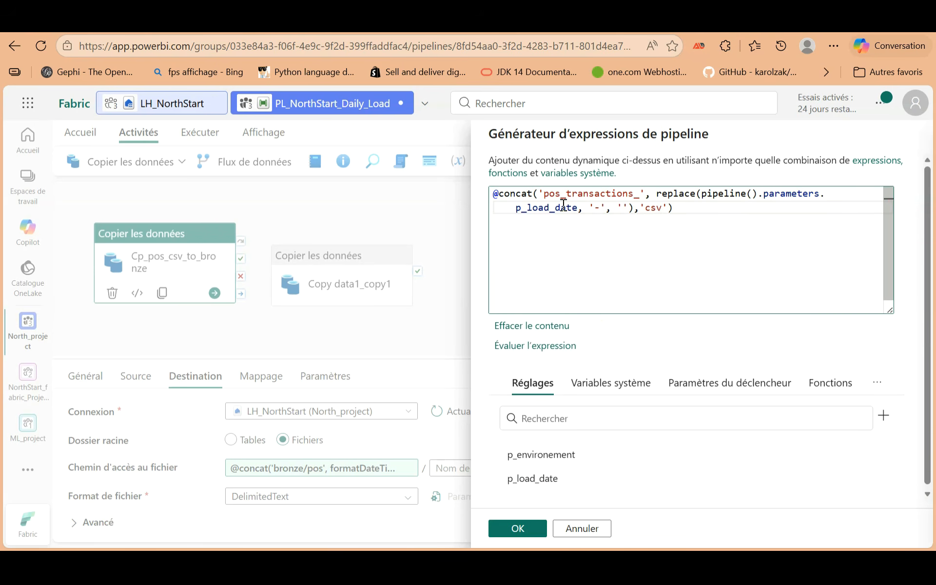
key("Left")
key("Left")
type(".")
left_click(530, 529)
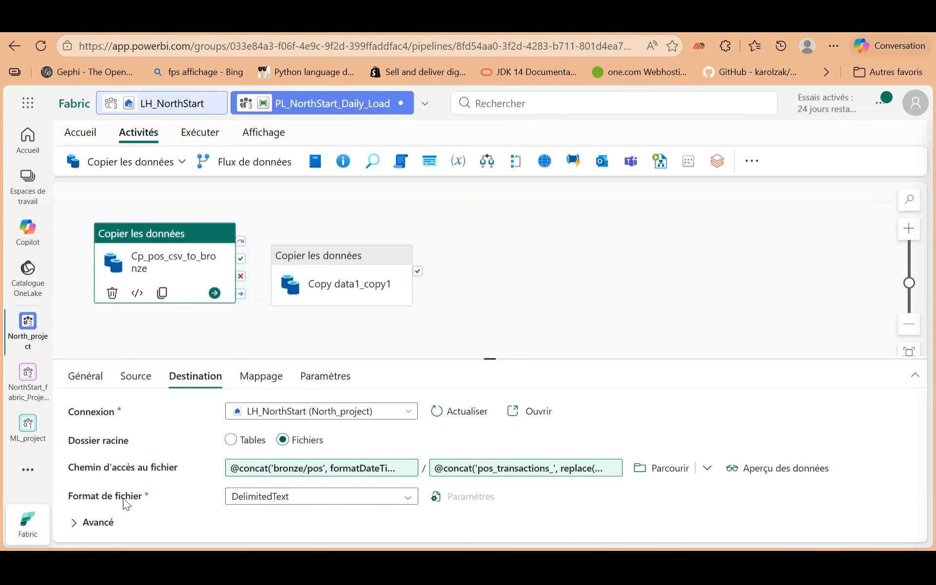
Set the Copy behavior of the Cp_pos_csv_to_bronze destination to Merge files in its advanced settings.
left_click(408, 499)
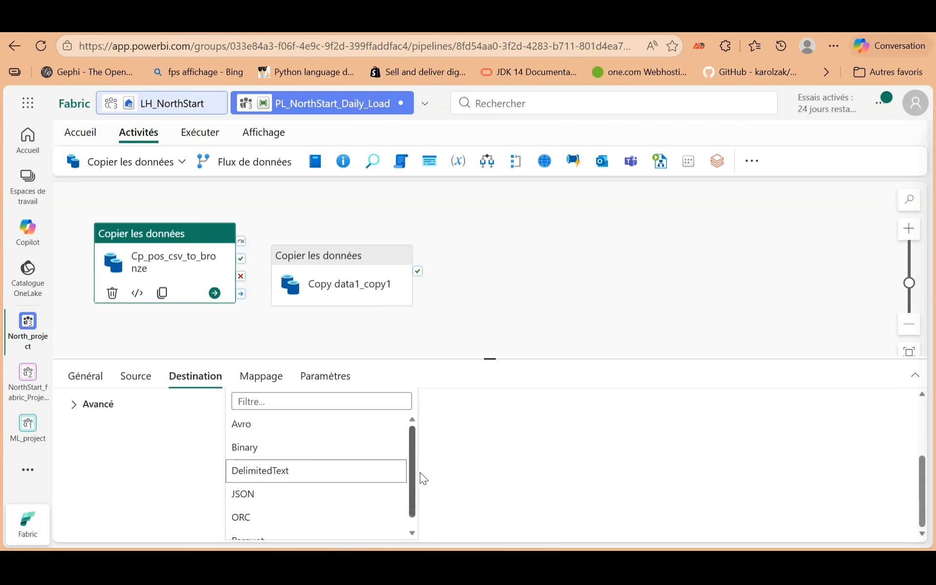
left_click(476, 432)
left_click(80, 522)
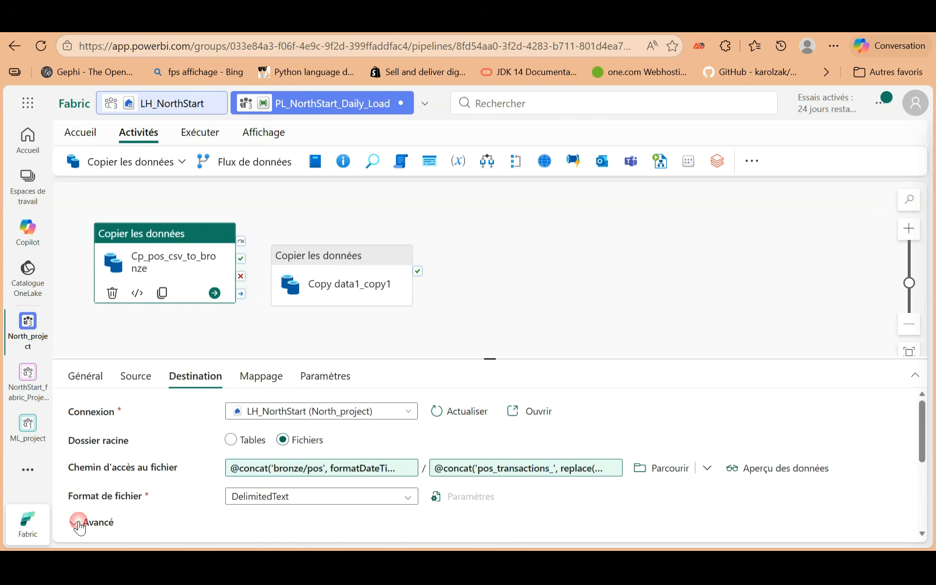
scroll(150, 493, "down", 3)
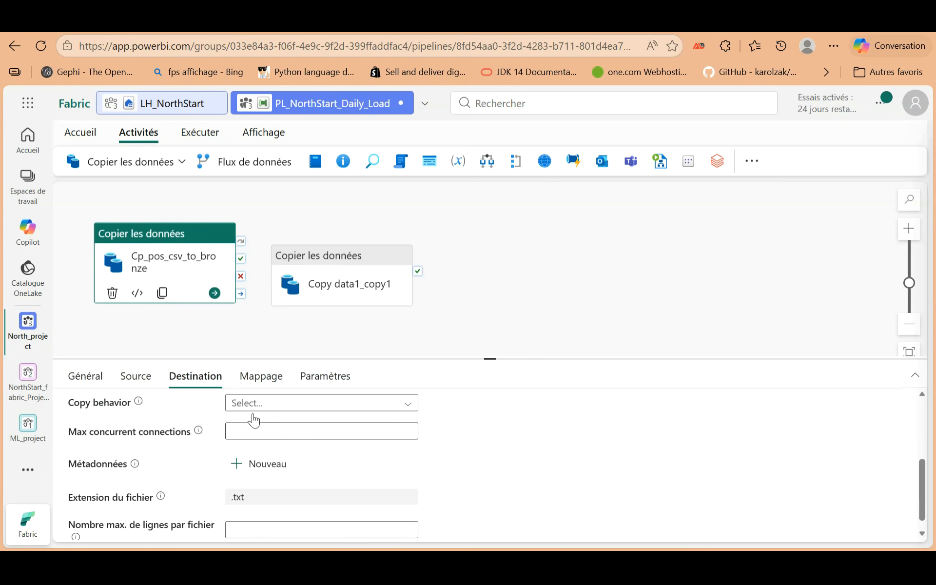
left_click(409, 406)
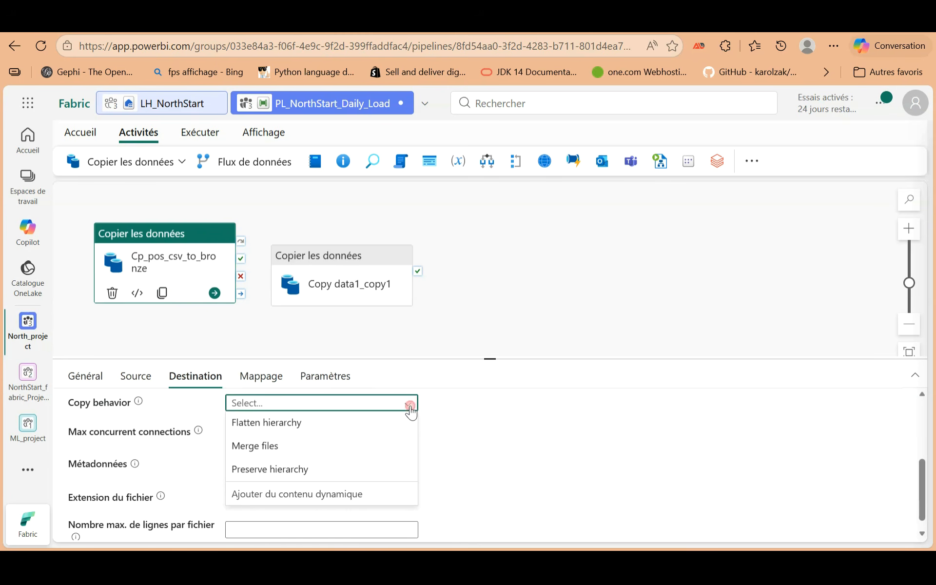
left_click(272, 448)
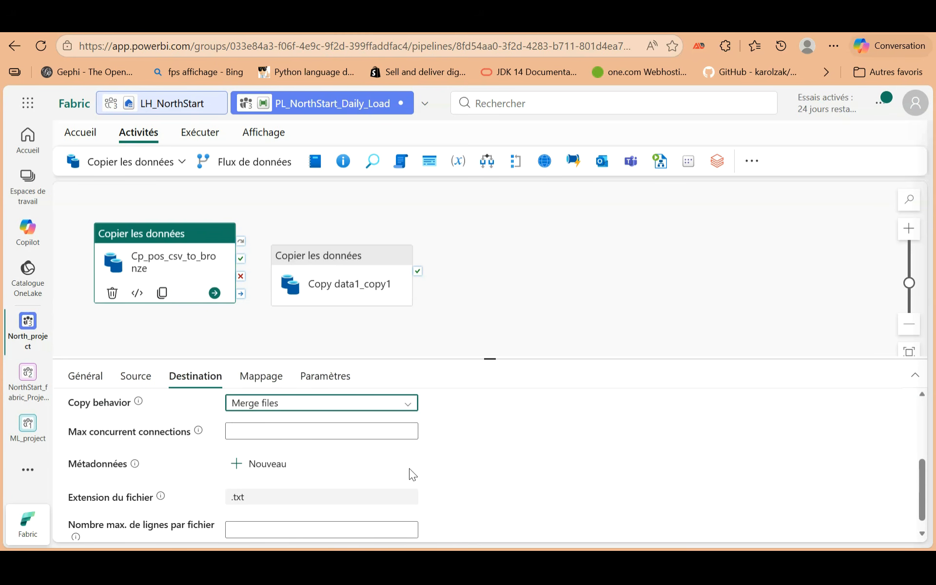
left_click(526, 311)
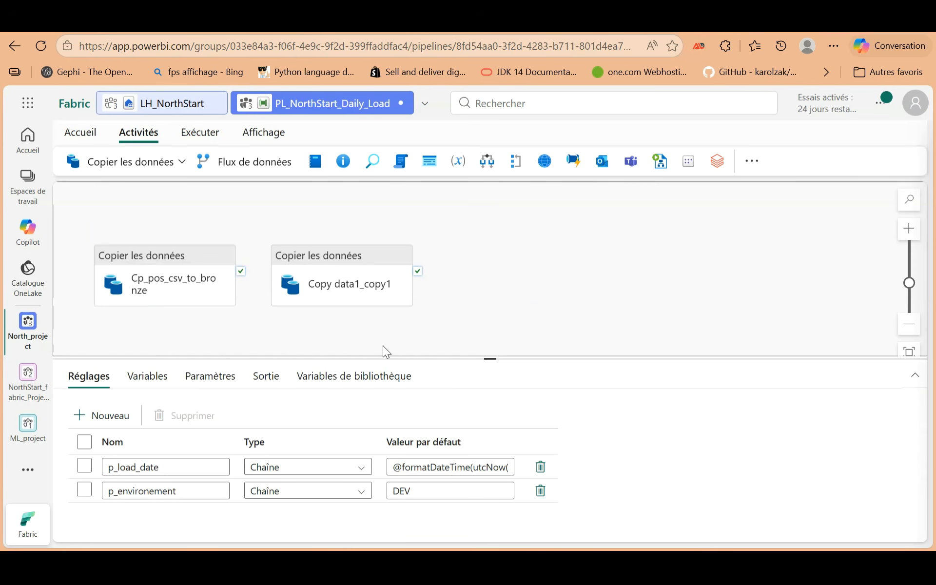
Rename the Copy data1_copy1 activity to Cp_web_orders_to_bronze.
left_click(357, 295)
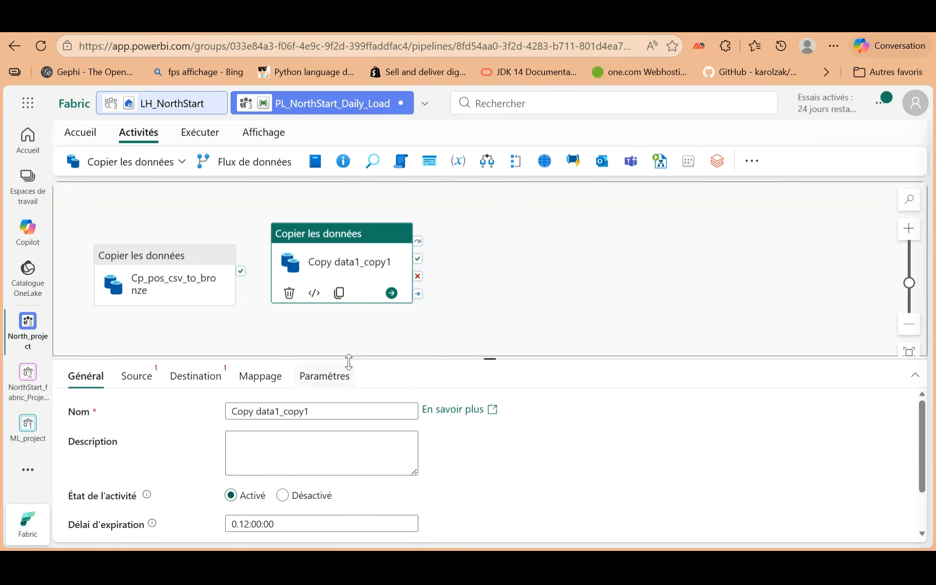
left_click(335, 413)
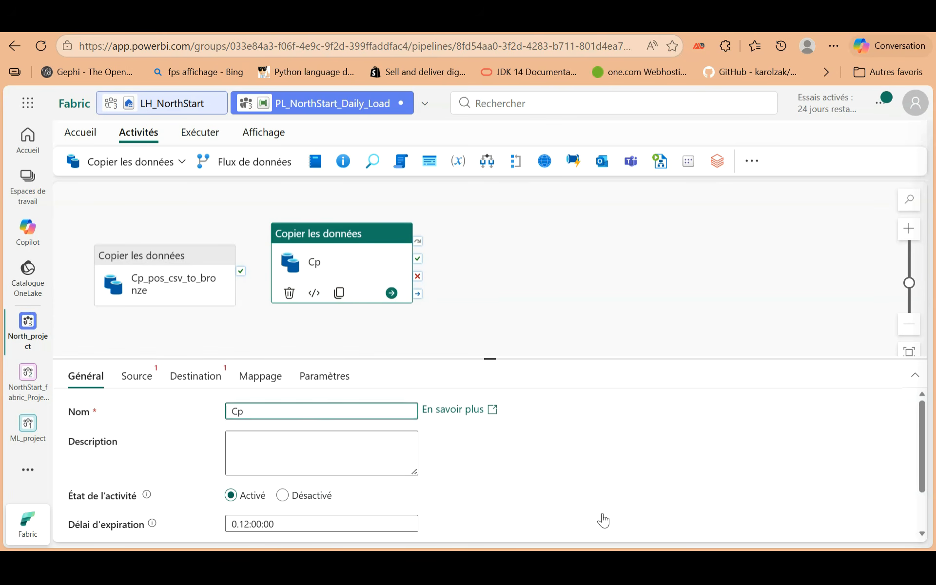
left_click(334, 411)
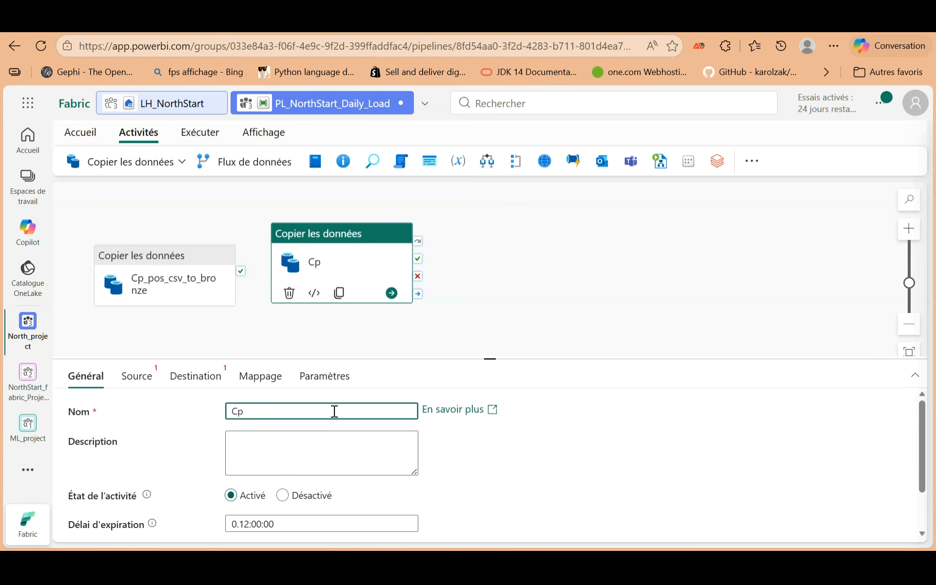
type("_web_orders_to_bronze")
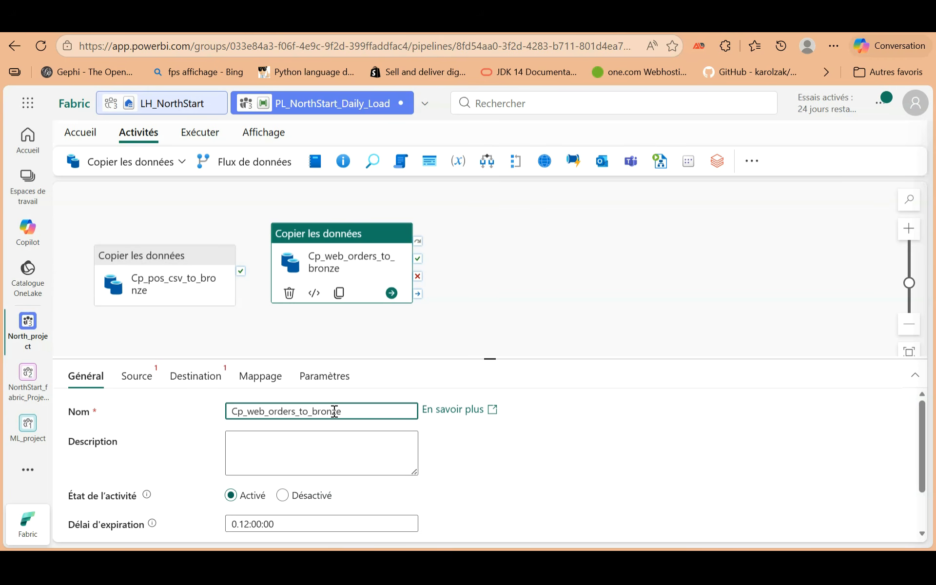
Connect the source of Cp_web_orders_to_bronze to the LH_NorthStart lakehouse in North_project, with Fichiers as the root folder.
left_click(135, 381)
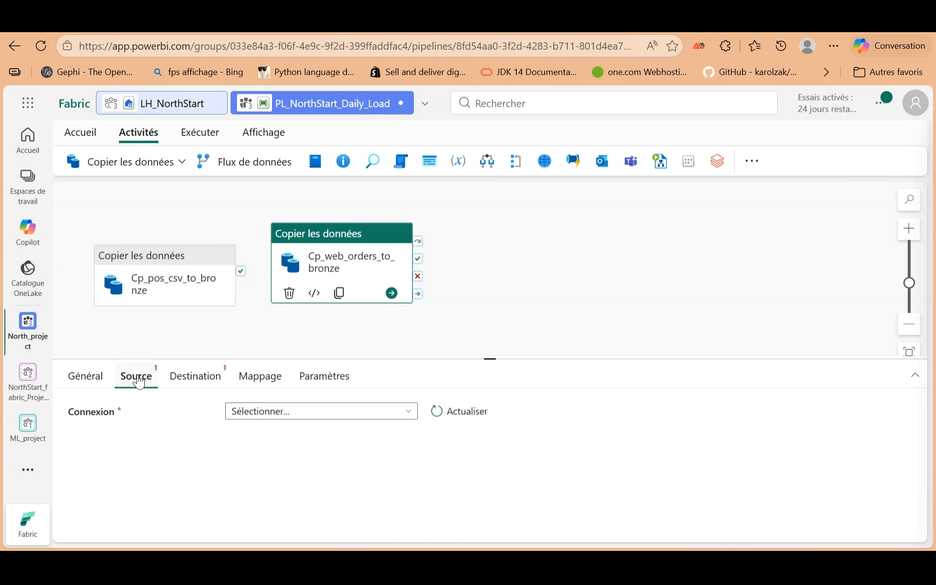
left_click(408, 411)
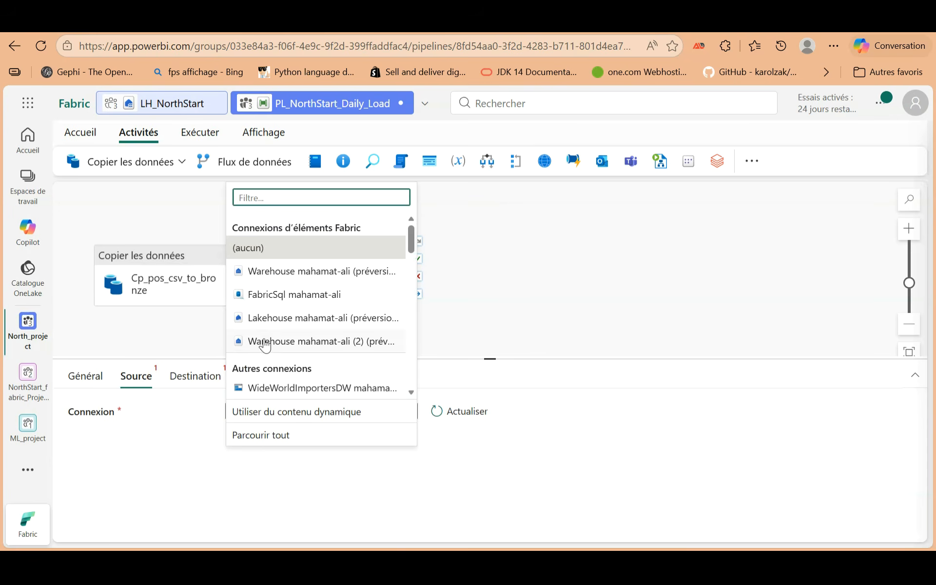
left_click(276, 438)
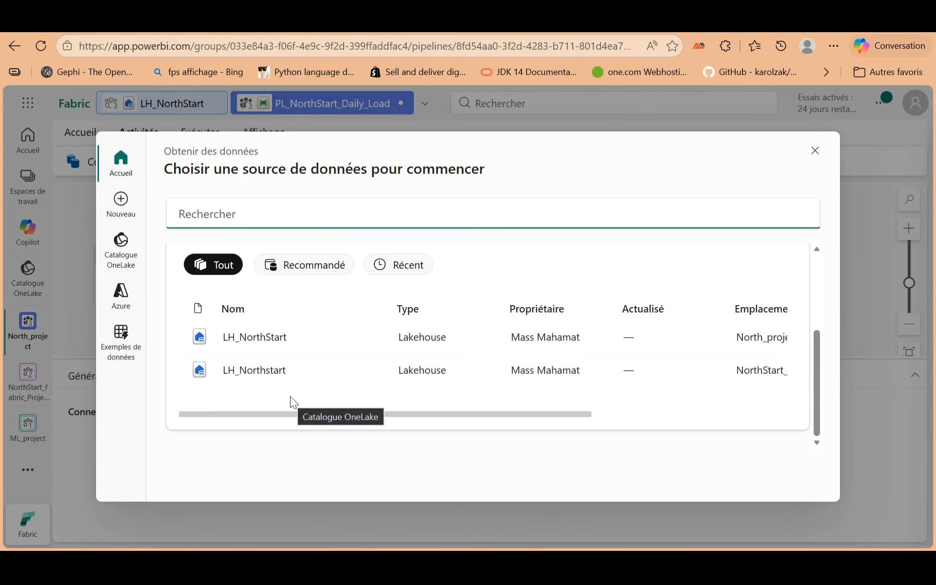
left_click(278, 337)
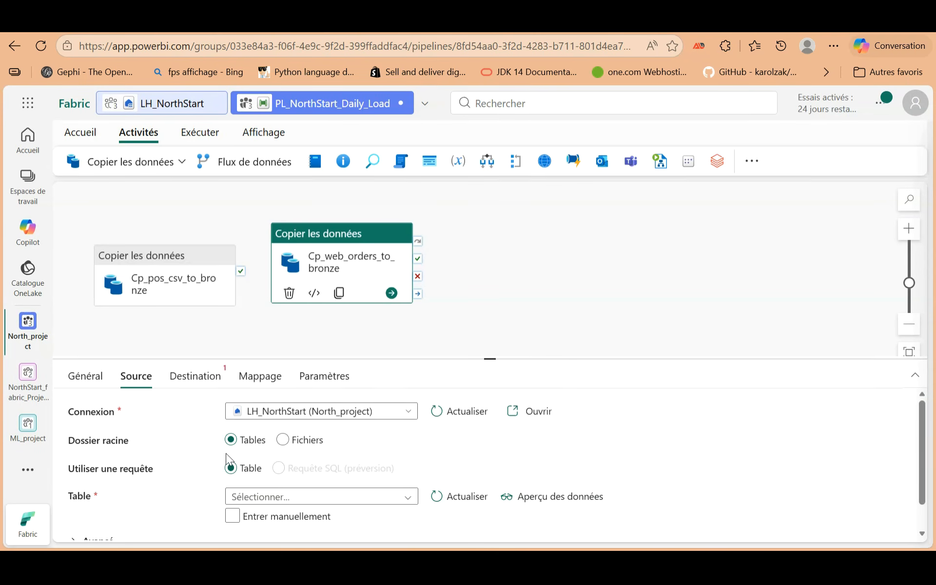
left_click(293, 444)
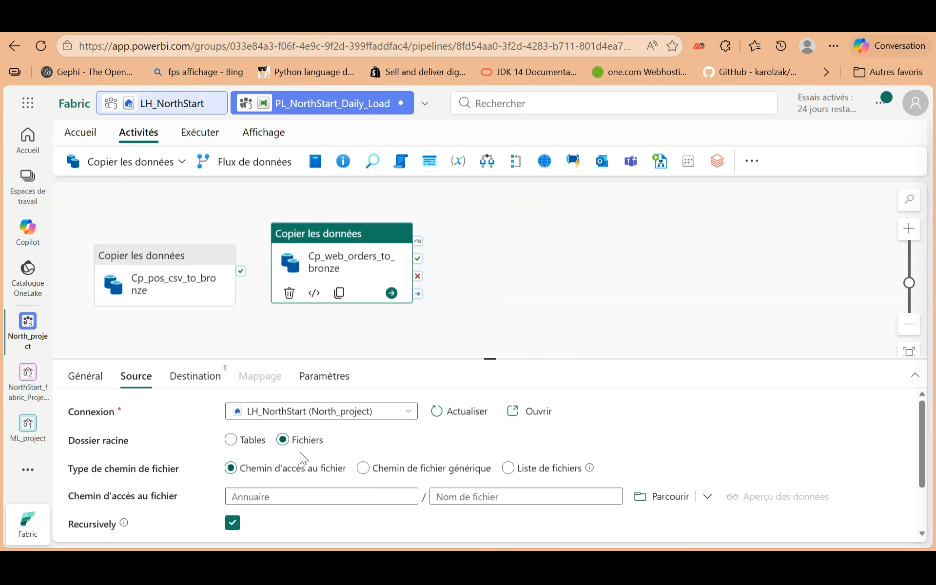
Set the source file path's directory to bronze/web_orders.
scroll(303, 458, "down", 2)
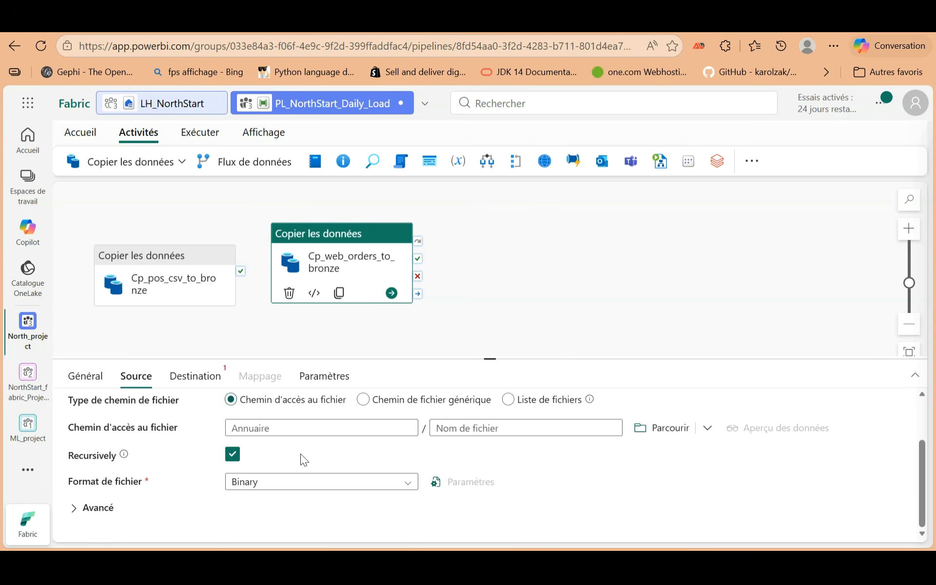
left_click(295, 430)
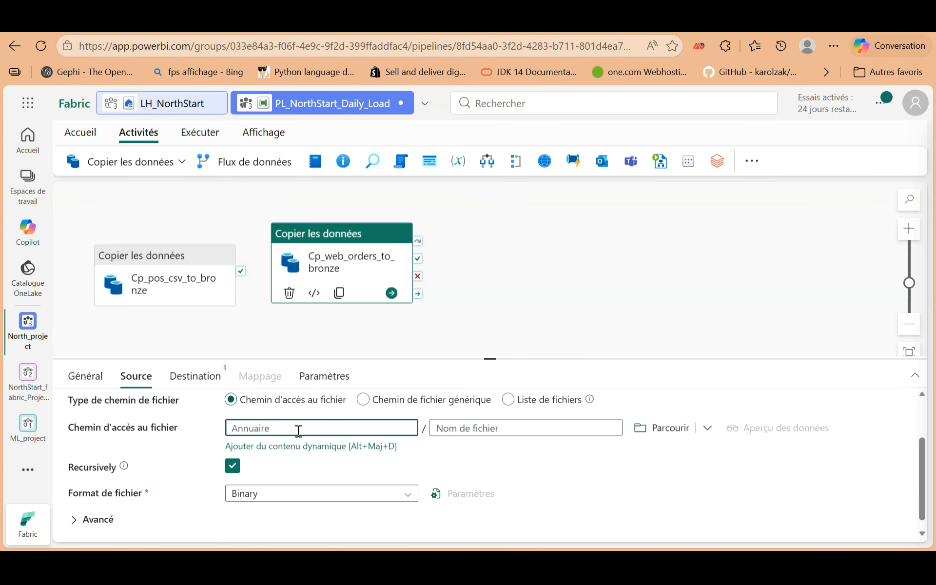
type("bronze/web_orders")
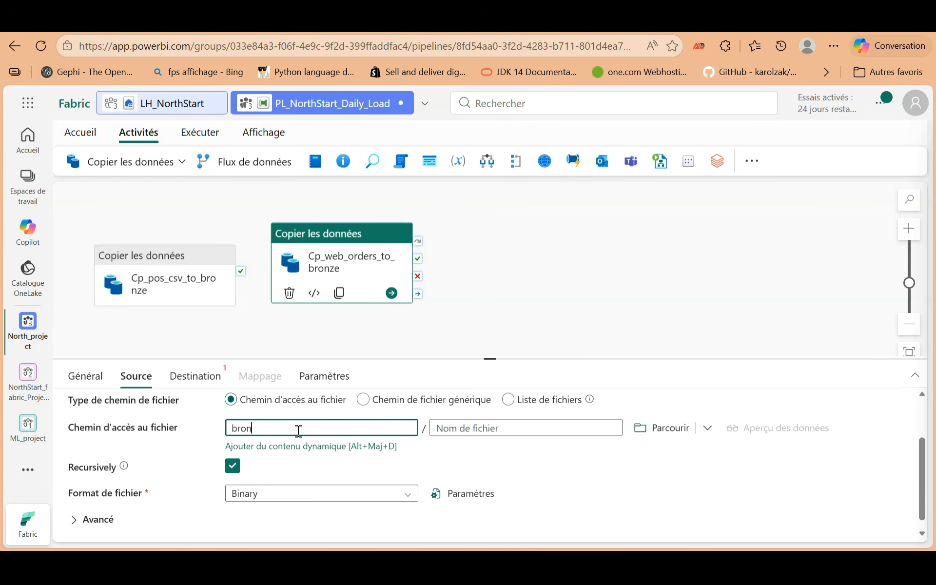
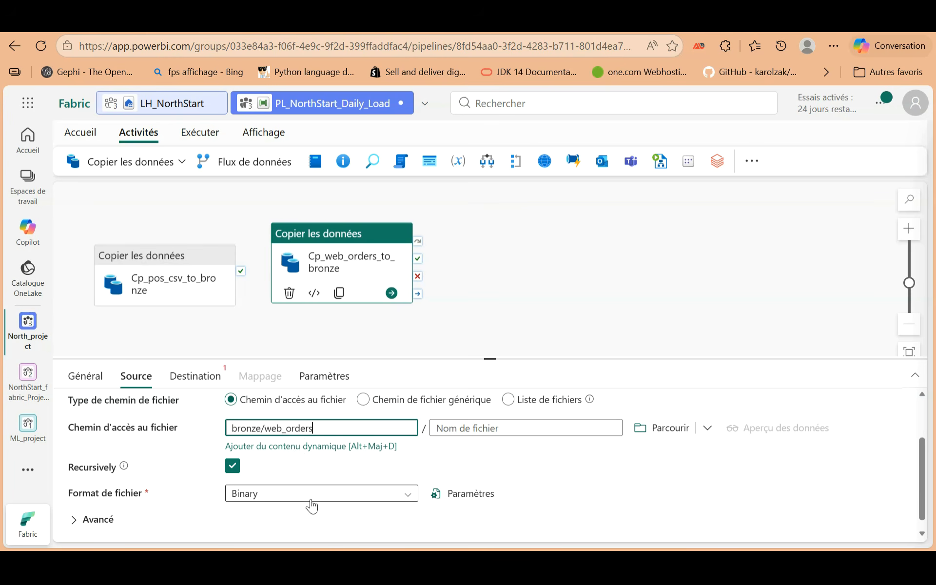
Set the source file format of Cp_web_orders_to_bronze to JSON and expand the source's advanced settings.
left_click(410, 496)
scroll(277, 502, "down", 2)
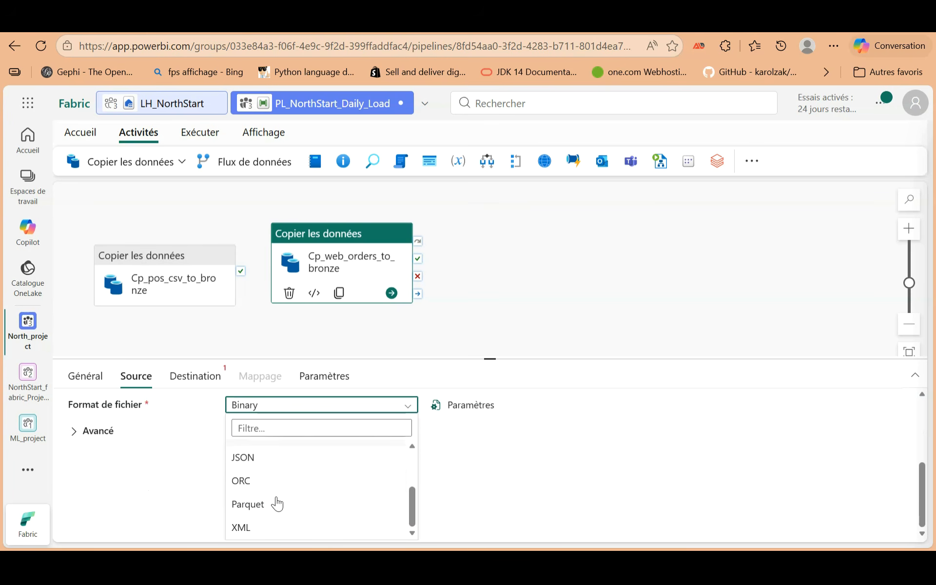
scroll(258, 463, "up", 3)
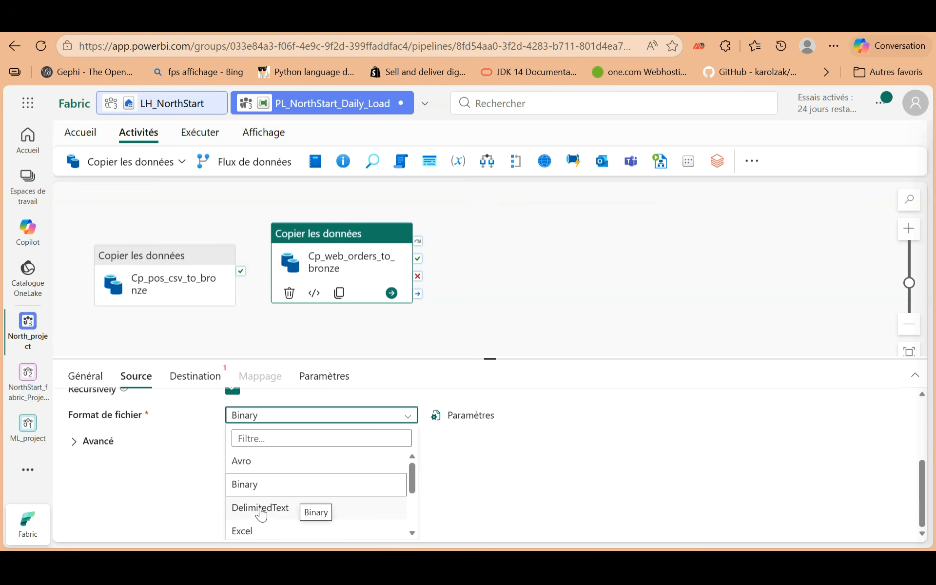
scroll(258, 513, "down", 2)
scroll(253, 485, "up", 3)
scroll(251, 517, "down", 2)
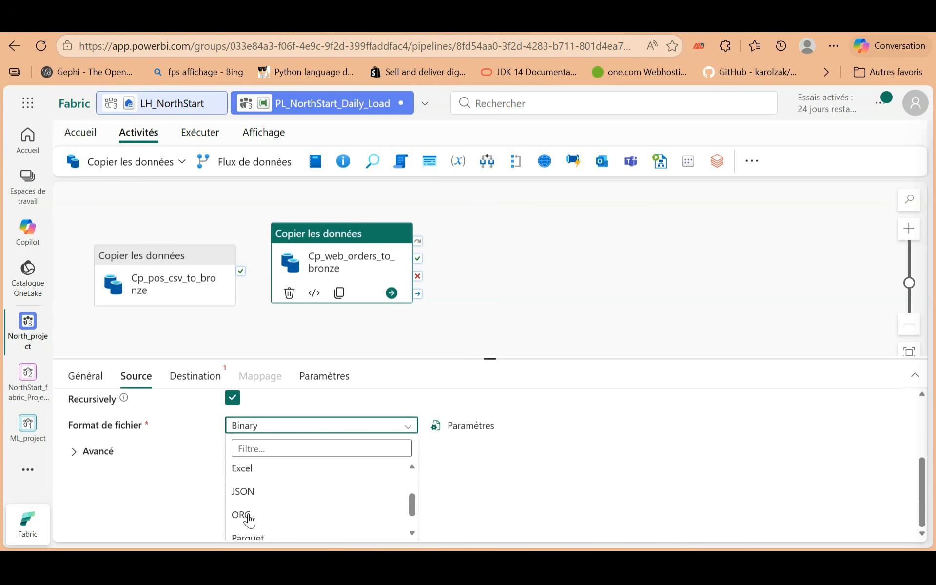
scroll(245, 500, "up", 3)
scroll(273, 502, "down", 2)
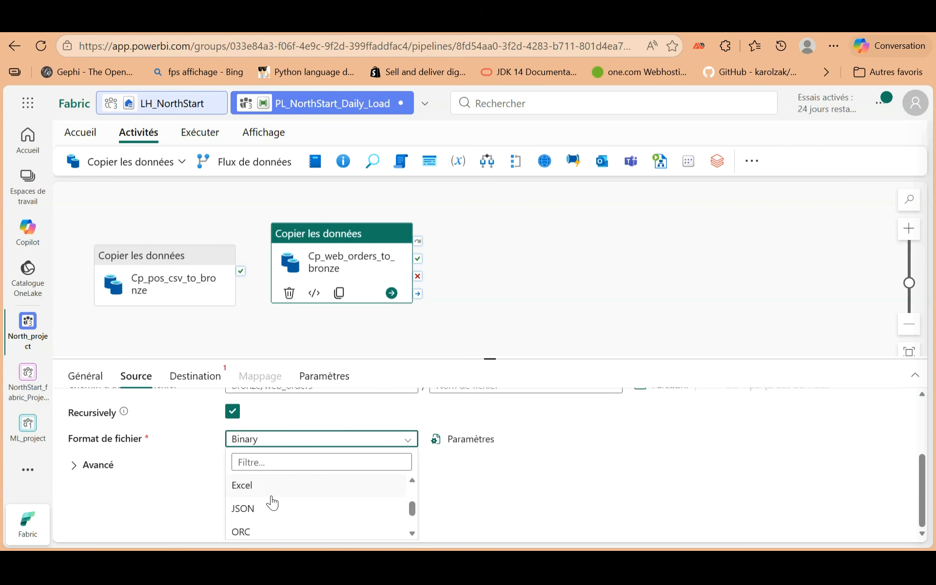
scroll(243, 507, "up", 3)
scroll(390, 501, "down", 2)
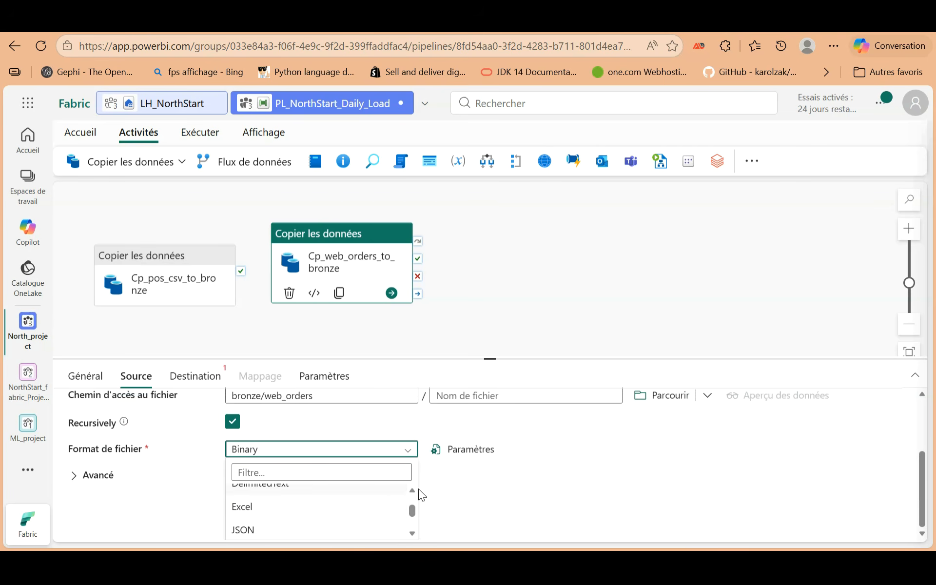
scroll(419, 489, "up", 1)
scroll(245, 537, "up", 3)
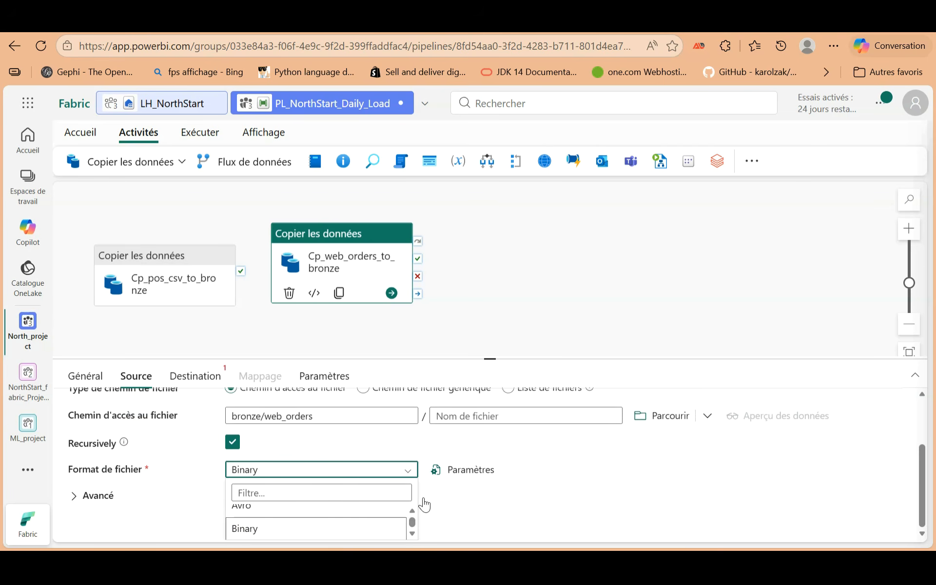
scroll(429, 500, "up", 1)
left_click(376, 483)
scroll(251, 531, "down", 1)
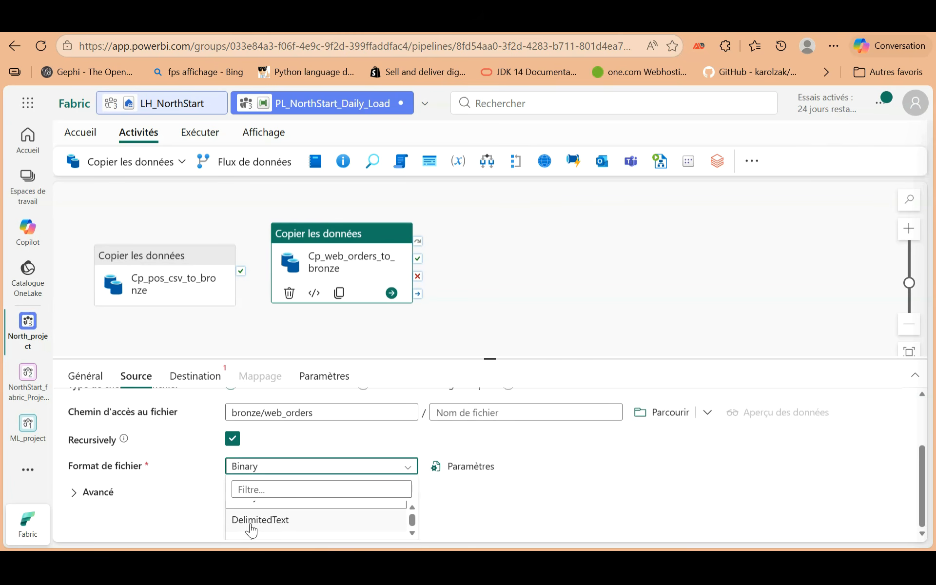
scroll(251, 531, "down", 1)
scroll(247, 533, "up", 3)
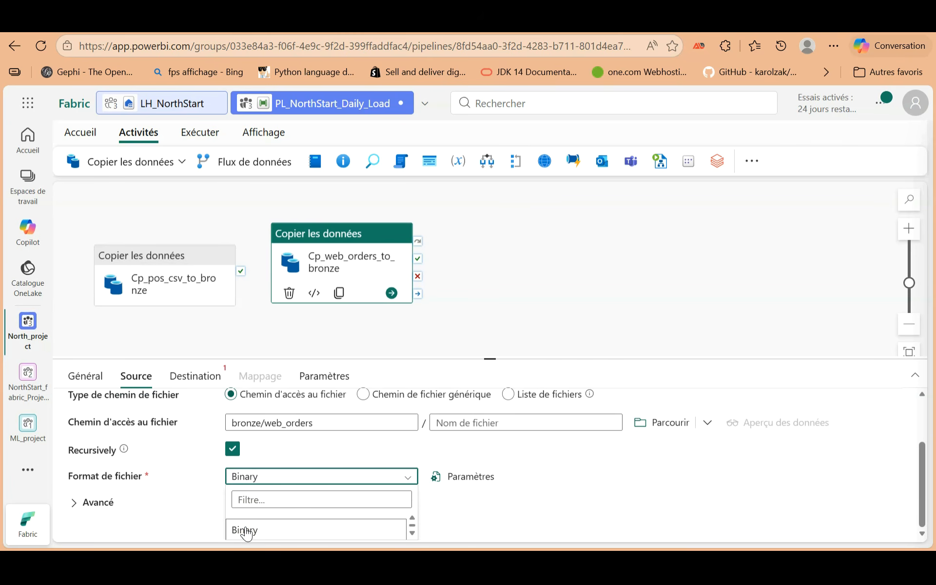
scroll(268, 533, "down", 4)
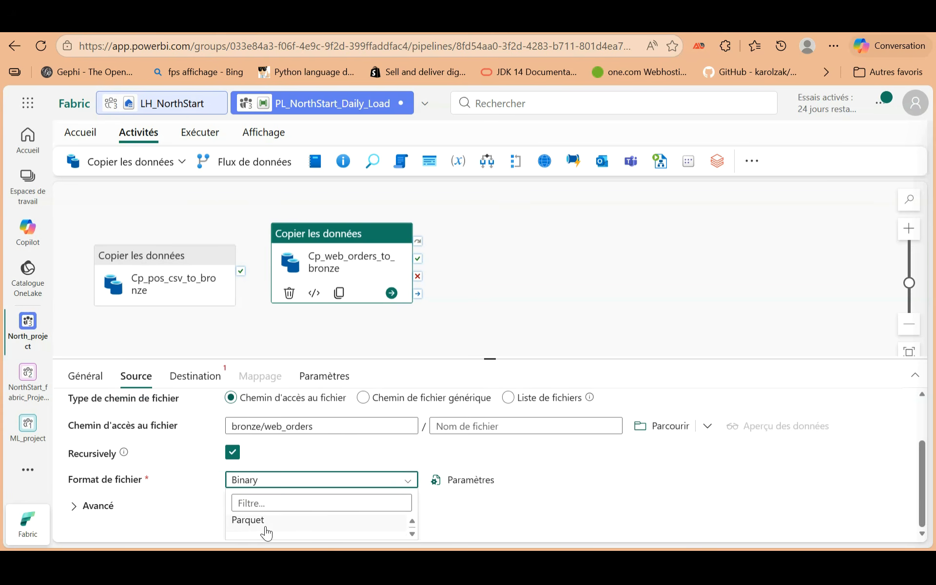
left_click(261, 484)
left_click(262, 481)
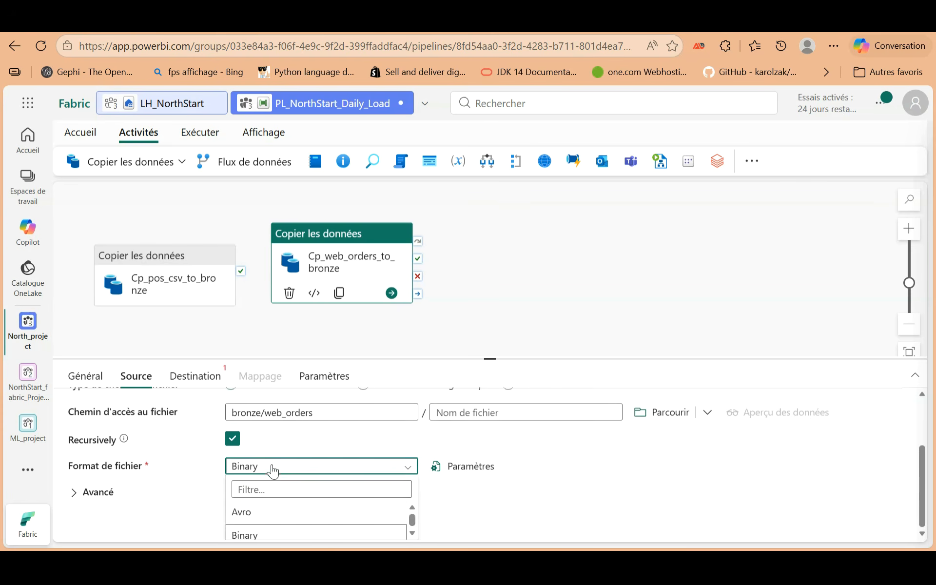
left_click(272, 470)
left_click(268, 483)
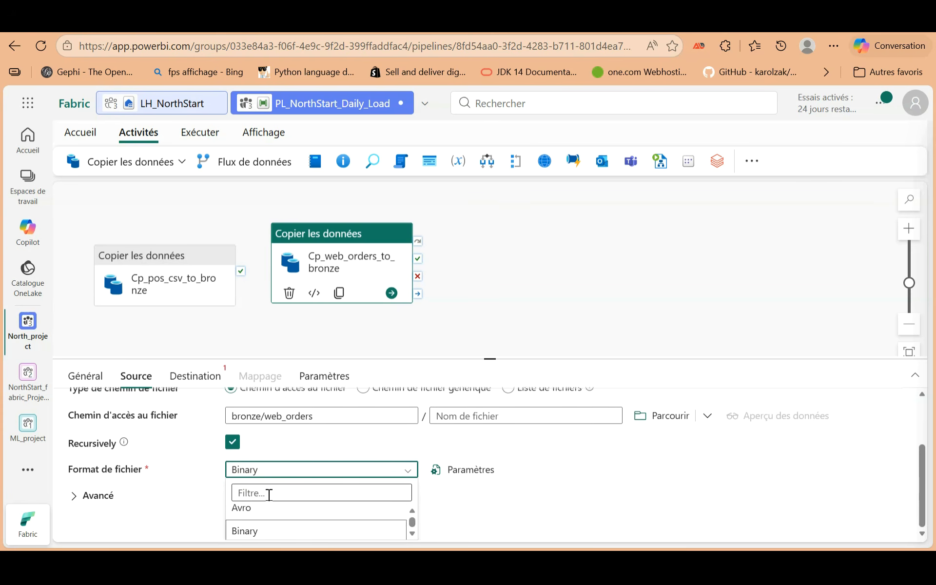
left_click(268, 495)
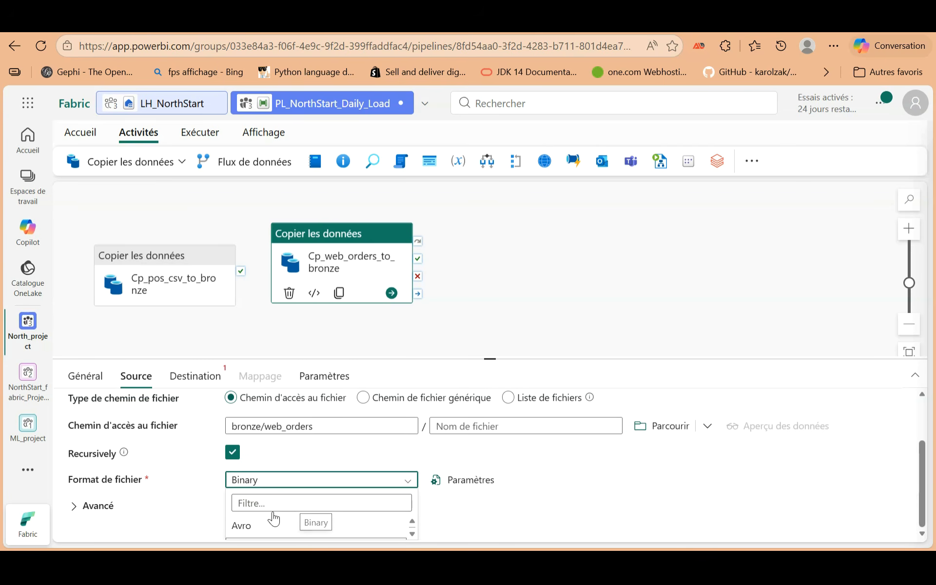
scroll(487, 508, "down", 3)
left_click(261, 483)
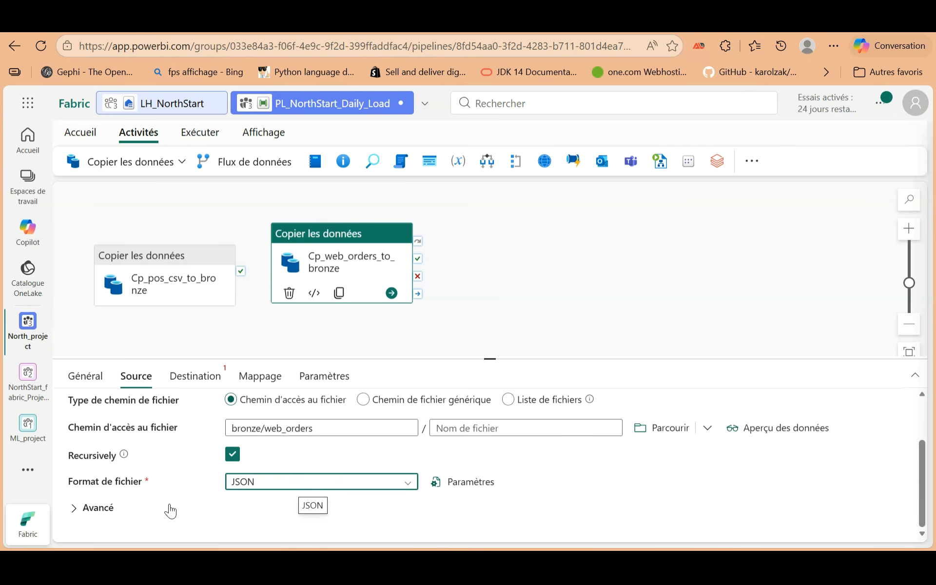
left_click(77, 509)
scroll(191, 509, "down", 2)
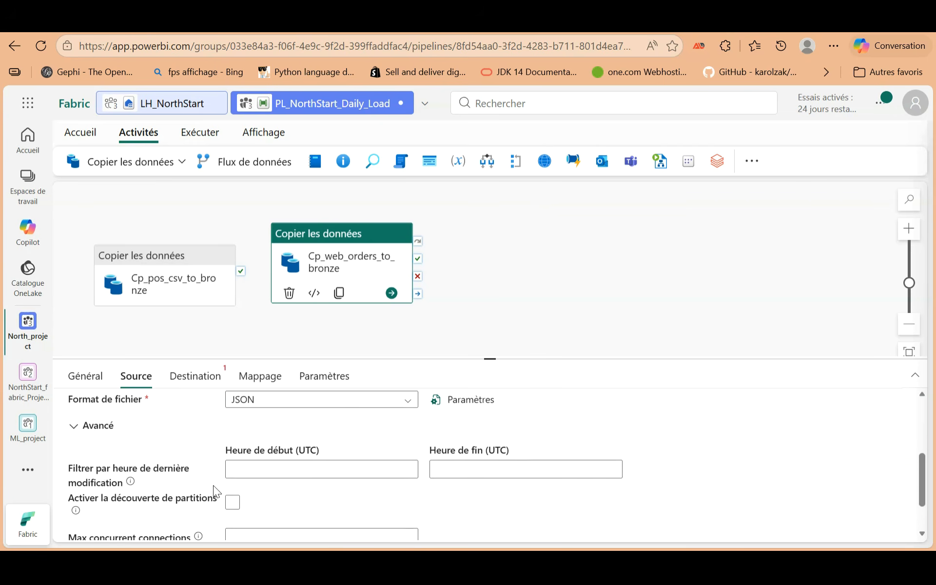
scroll(211, 489, "up", 3)
Connect the destination of Cp_web_orders_to_bronze to the LH_NorthStart lakehouse in North_project, with Fichiers as the root folder.
left_click(198, 379)
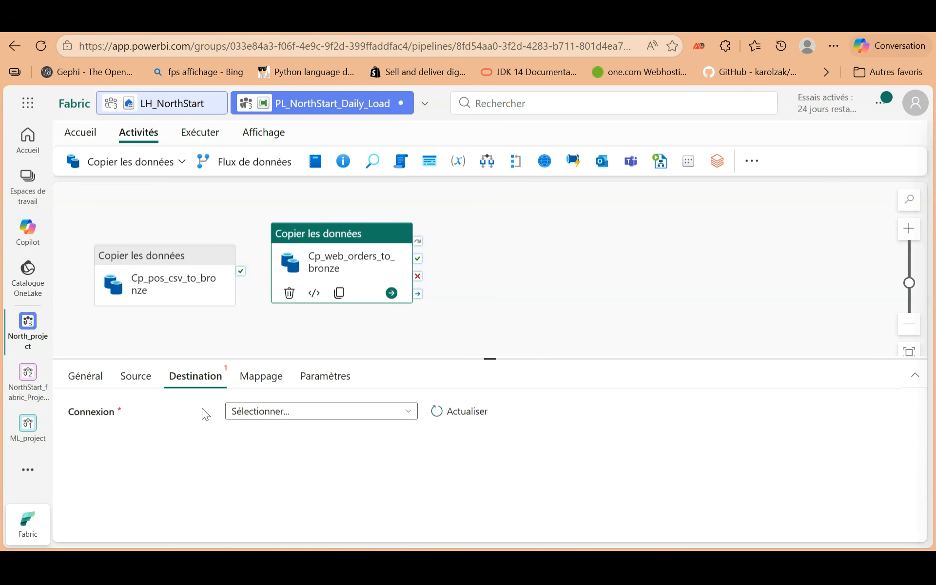
left_click(405, 413)
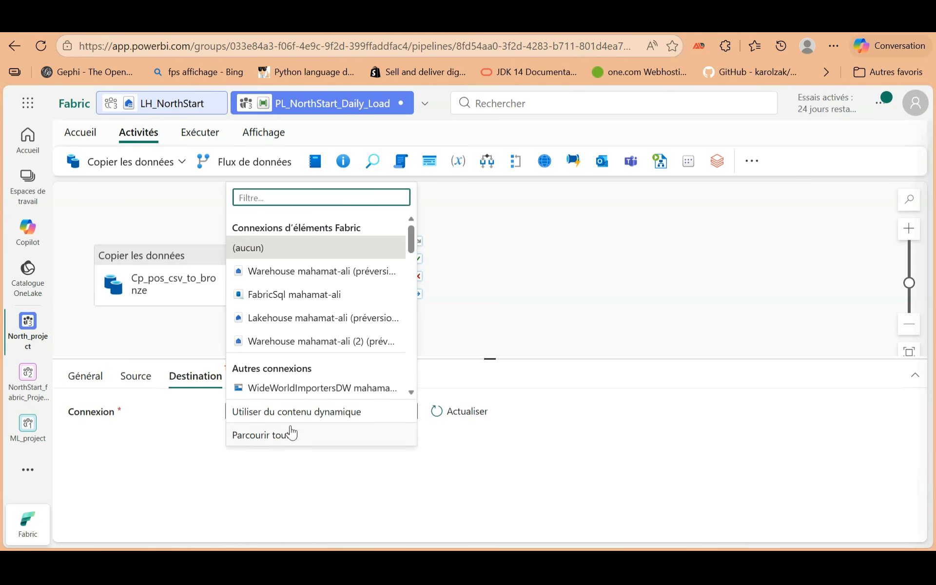
left_click(278, 436)
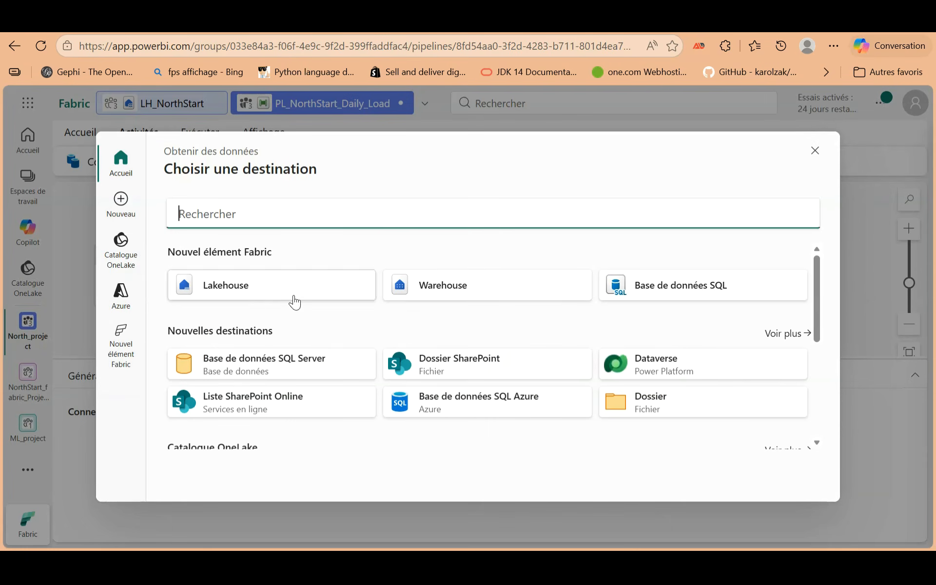
scroll(338, 391, "down", 1)
scroll(338, 391, "down", 3)
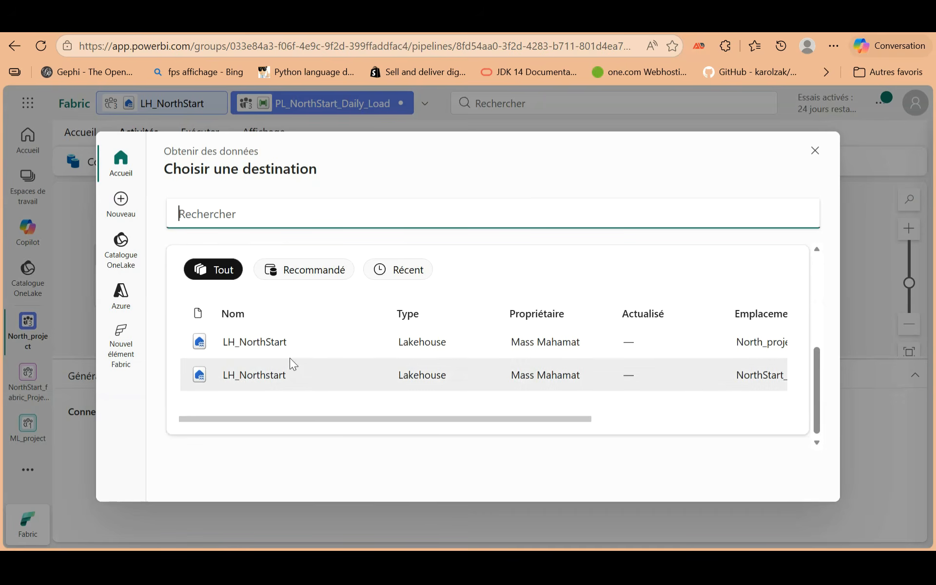
left_click(284, 350)
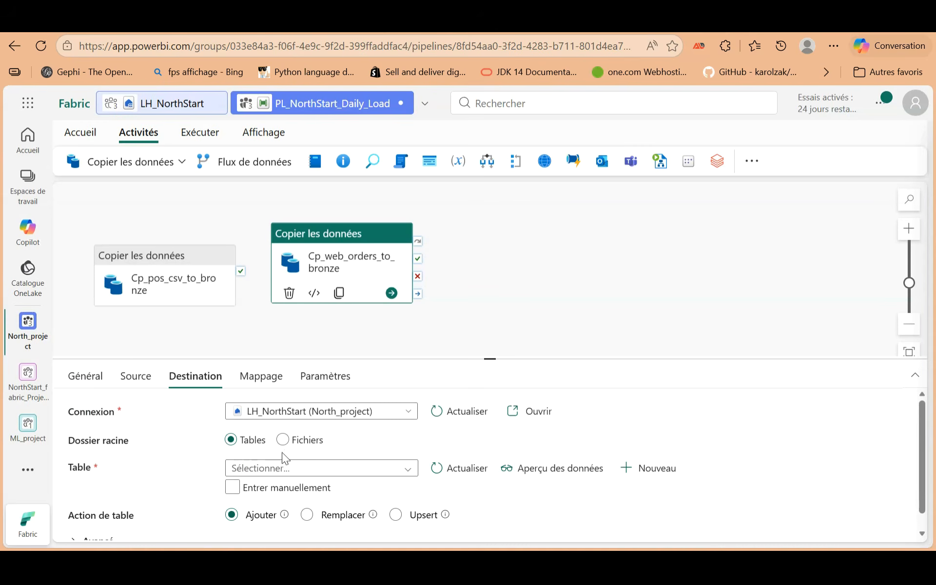
left_click(307, 444)
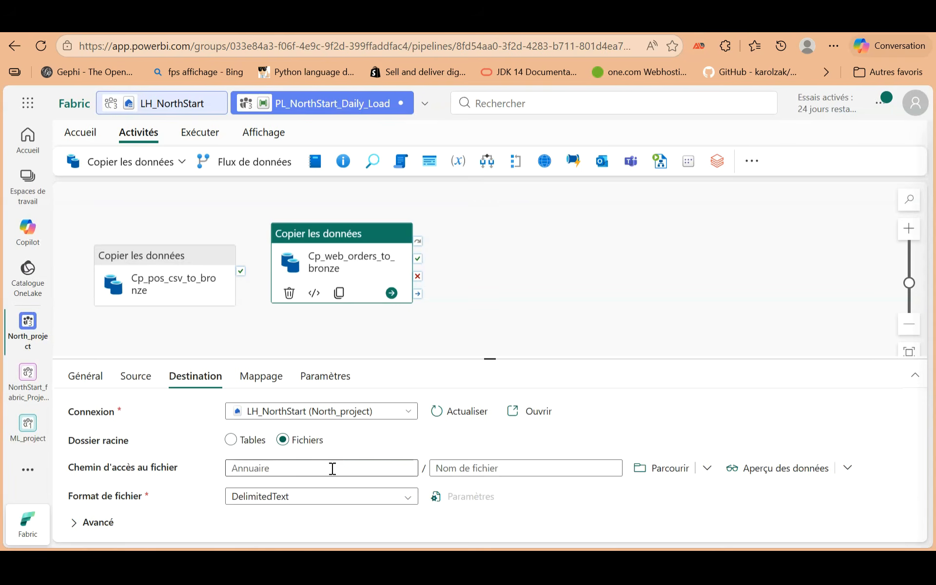
left_click(329, 468)
left_click(299, 486)
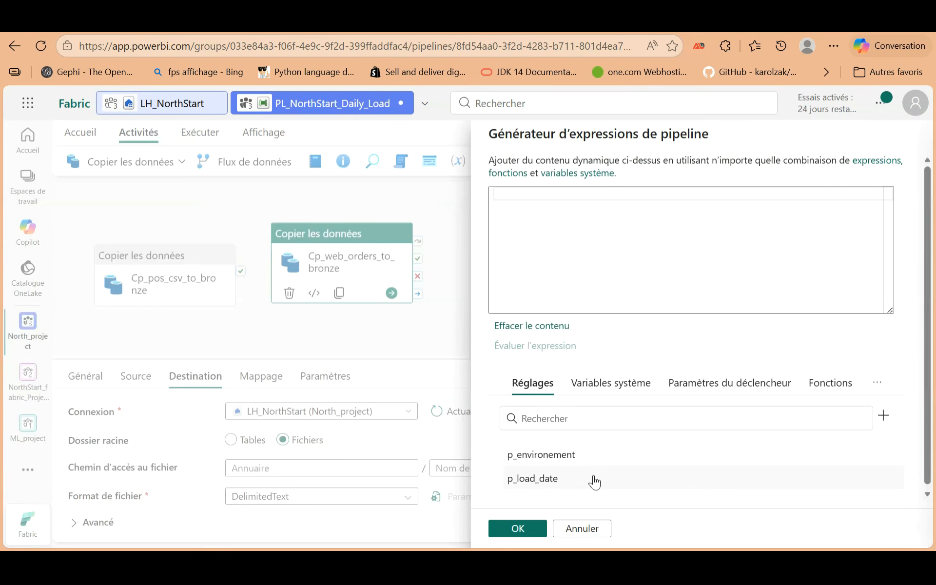
left_click(529, 529)
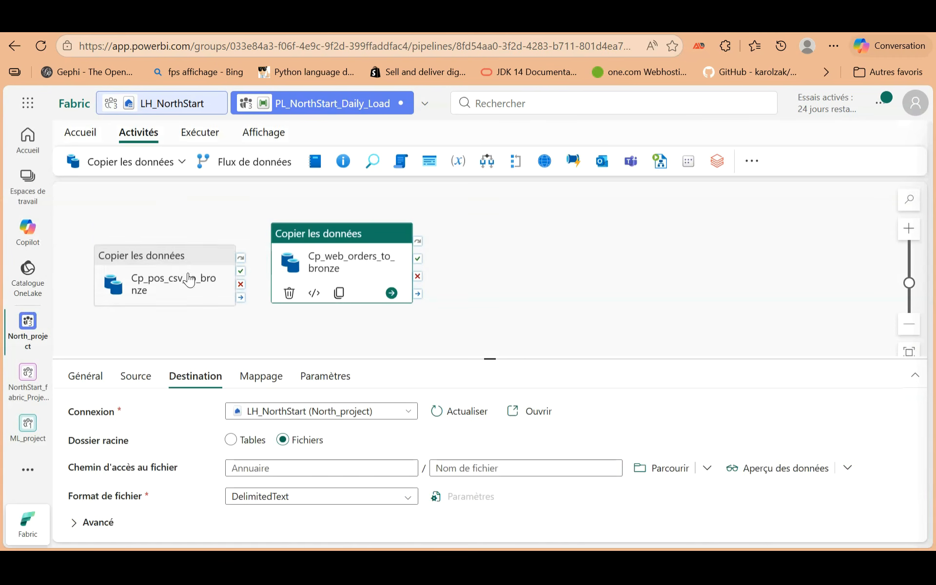
Copy the whole directory expression from the destination file path of Cp_pos_csv_to_bronze.
left_click(189, 280)
left_click(340, 470)
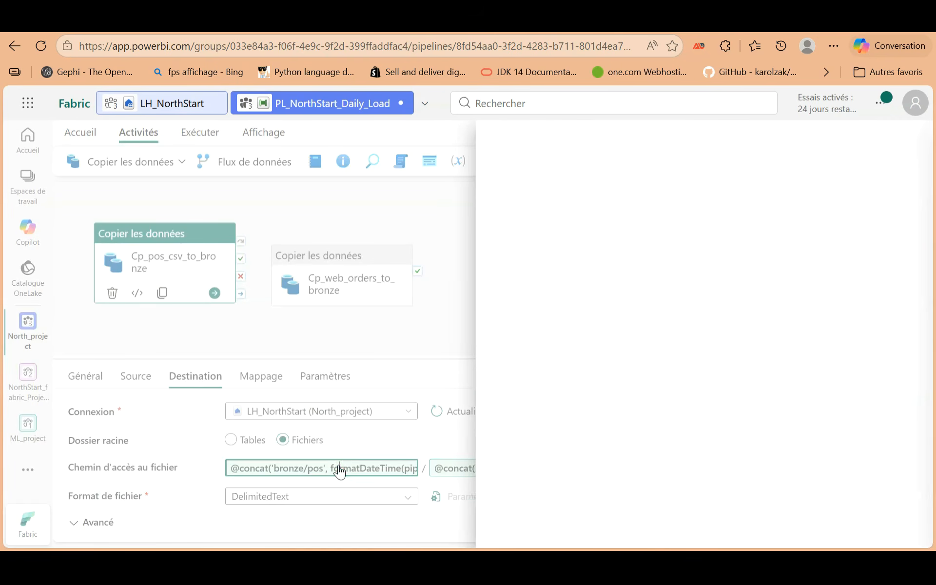
left_click(659, 237)
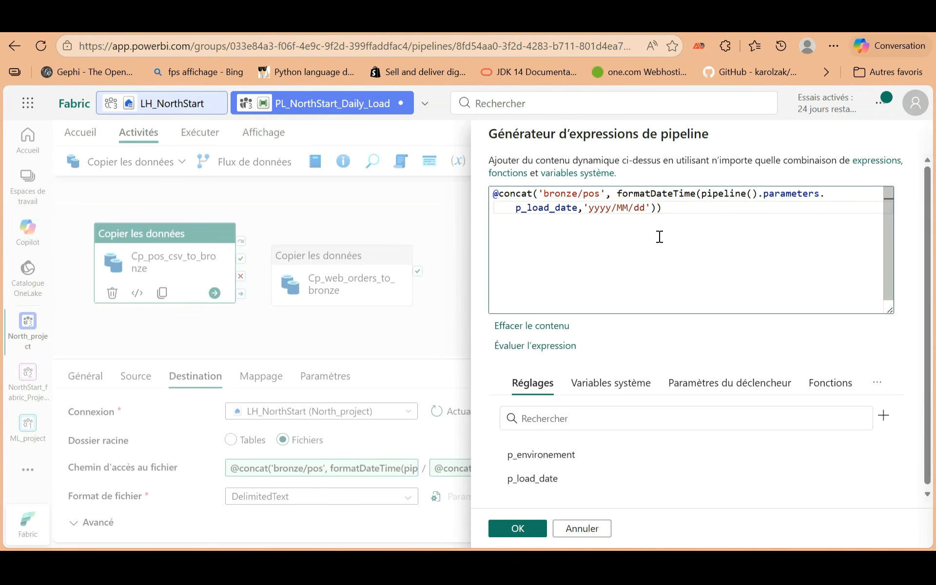
key("ctrl+a")
key("ctrl+c")
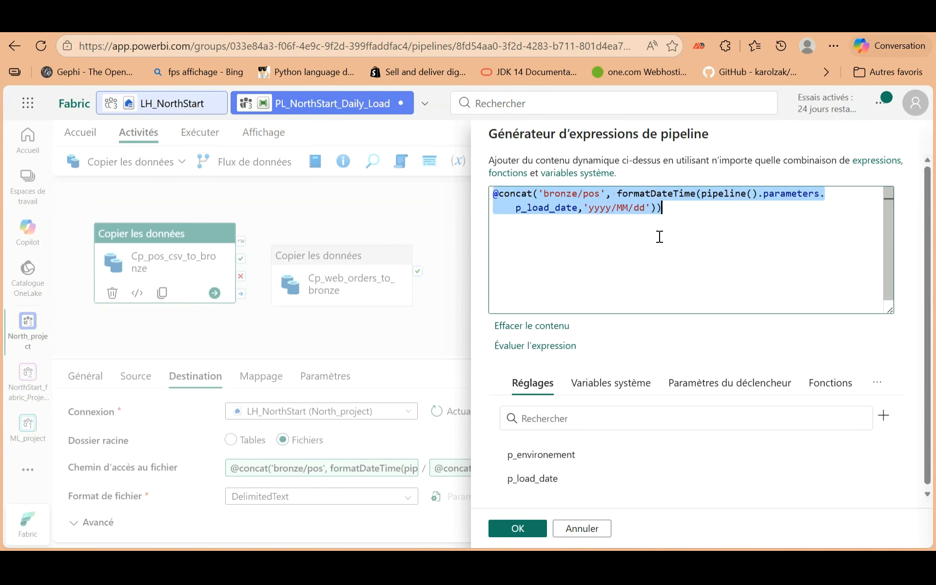
left_click(518, 528)
left_click(359, 294)
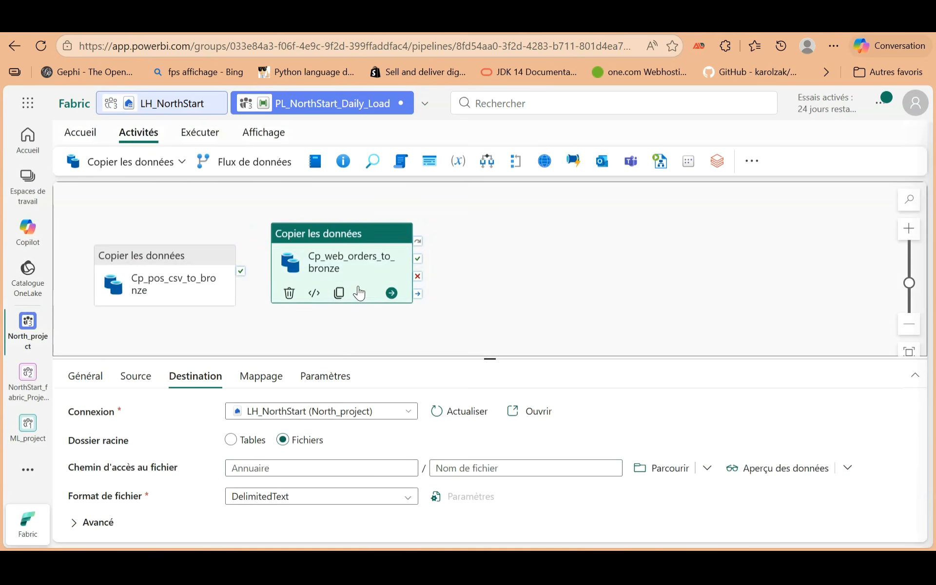
left_click(319, 468)
left_click(314, 485)
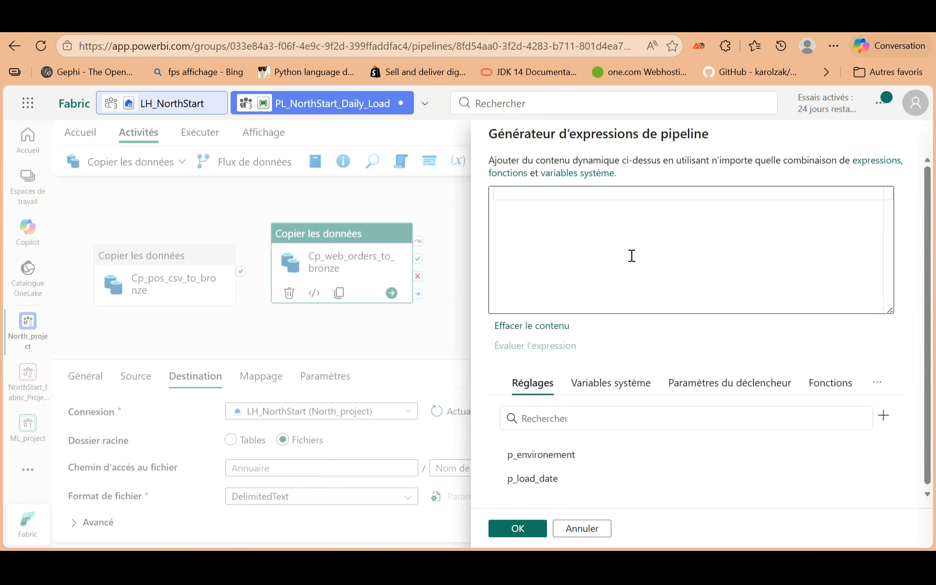
left_click(636, 205)
key("ctrl+v")
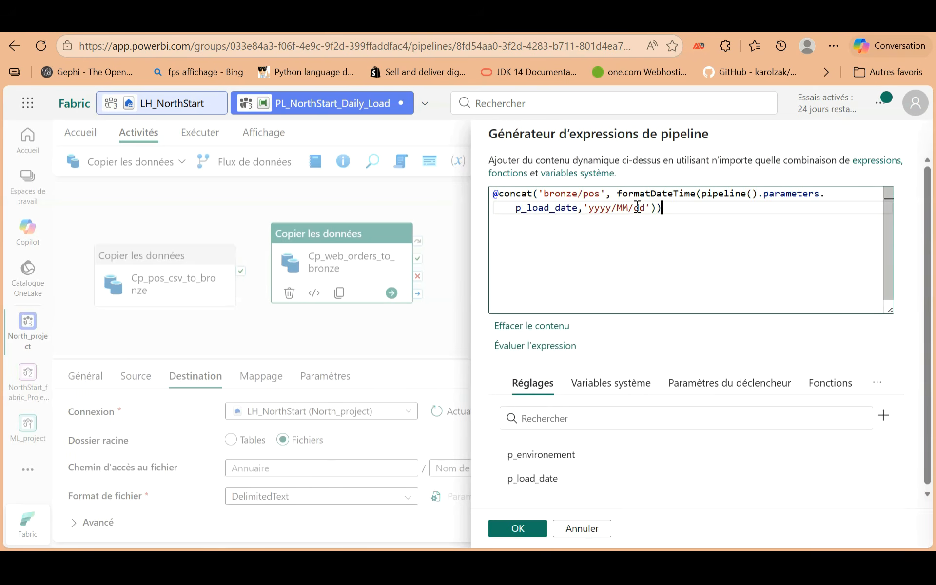
left_click(514, 530)
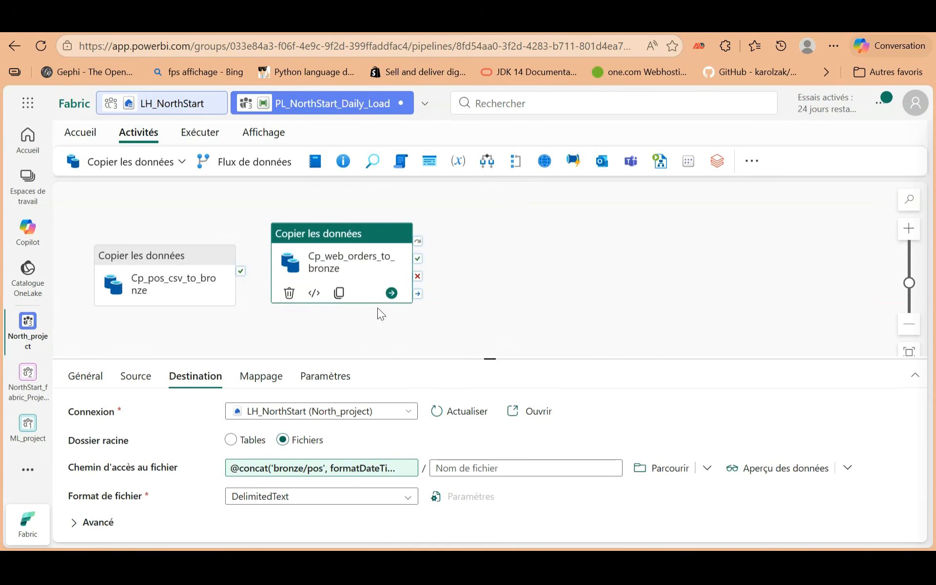
Copy the whole file name expression from the destination file path of Cp_pos_csv_to_bronze.
left_click(184, 274)
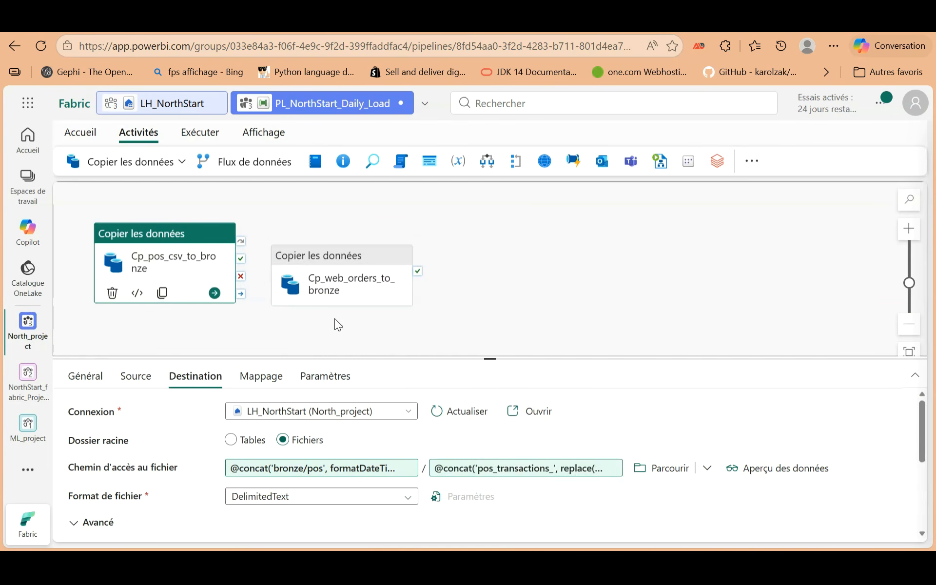
left_click(504, 468)
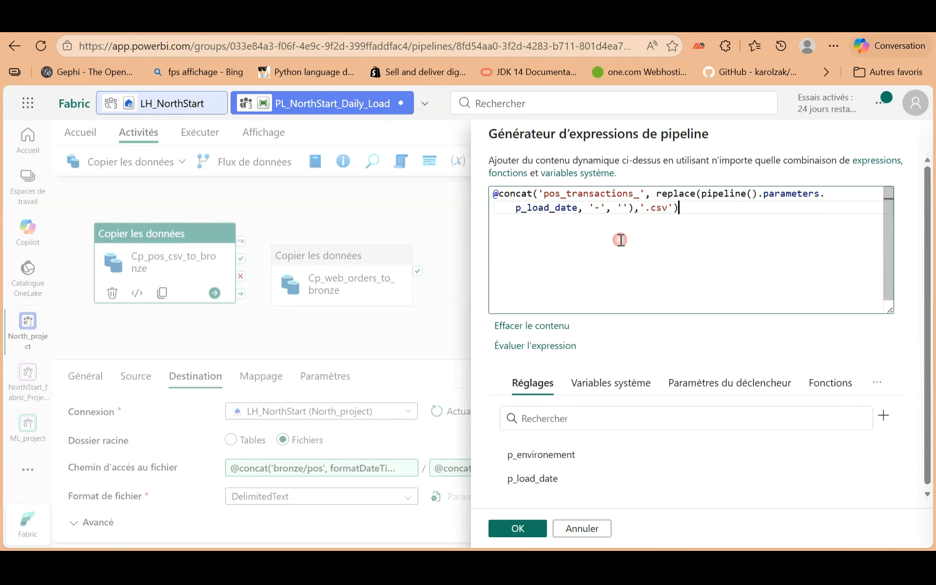
key("ctrl+a")
key("ctrl+c")
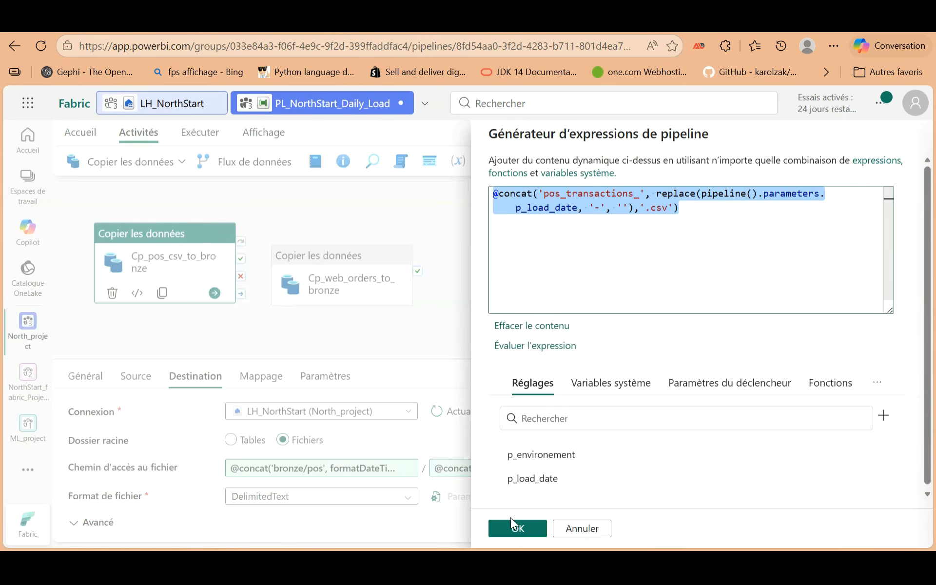
left_click(517, 529)
left_click(349, 288)
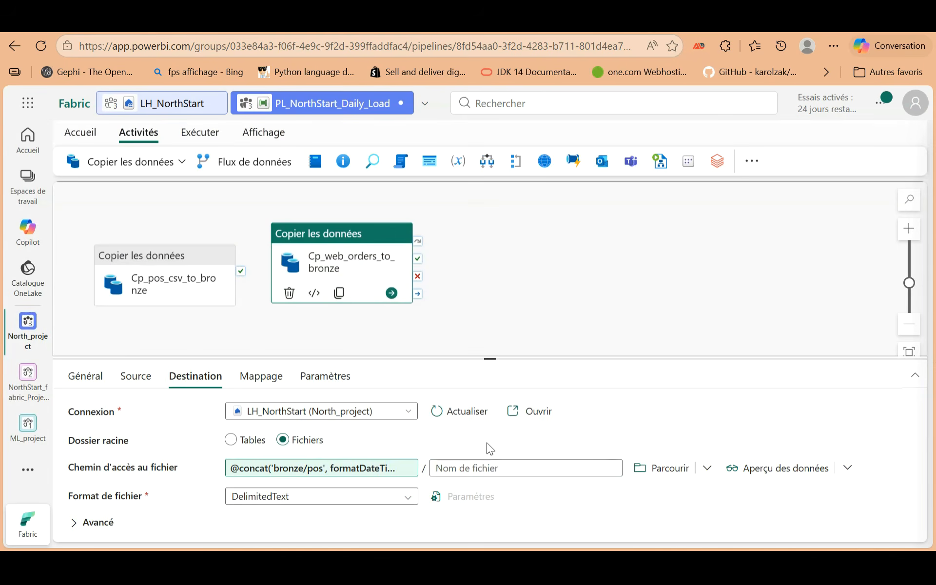
left_click(472, 467)
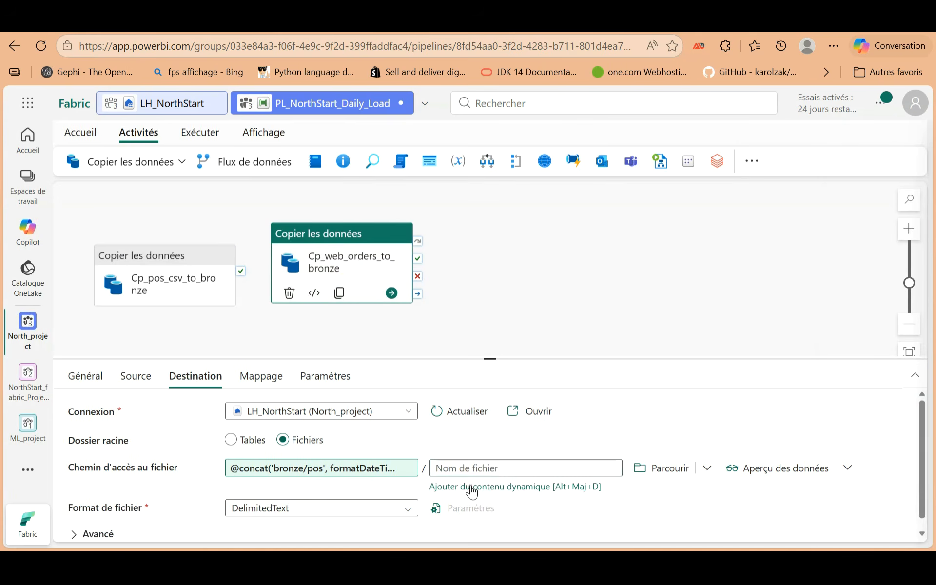
left_click(469, 487)
key("ctrl+v")
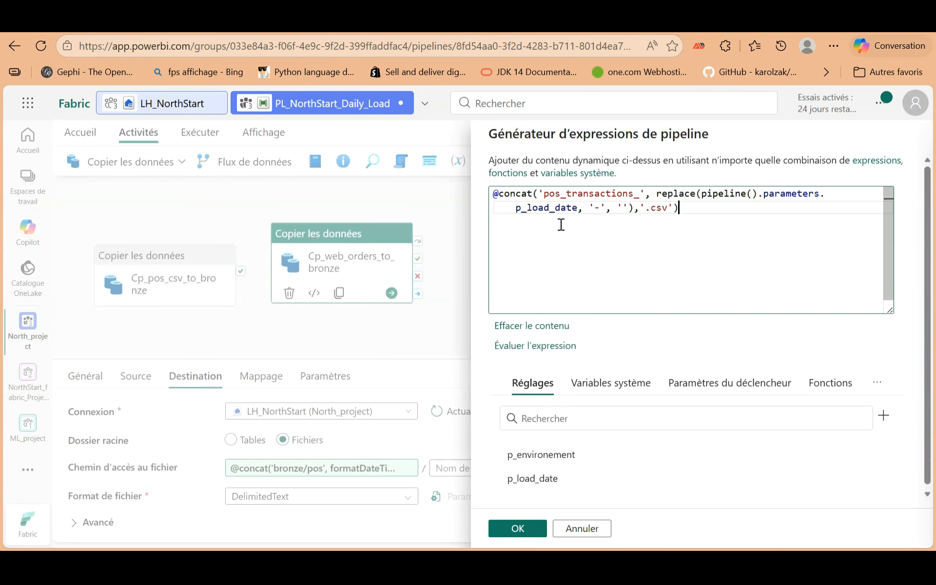
left_click(526, 532)
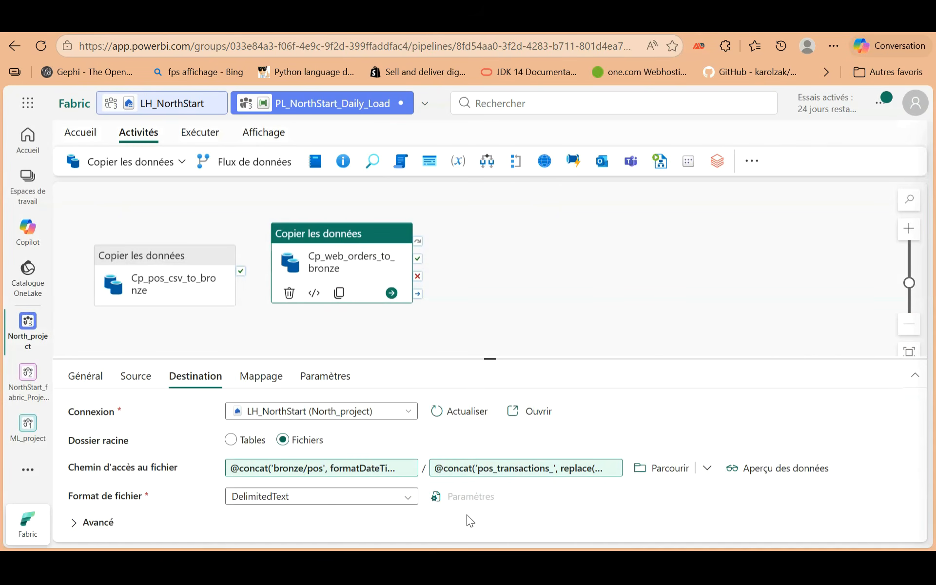
Set the Cp_web_orders_to_bronze destination file format to JSON and its copy behavior to Merge files.
left_click(408, 498)
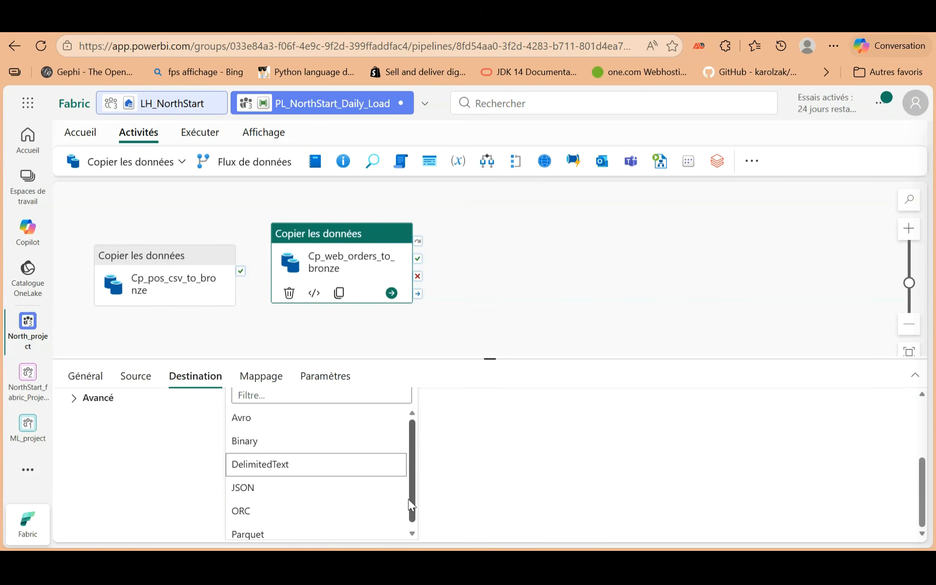
scroll(262, 512, "down", 1)
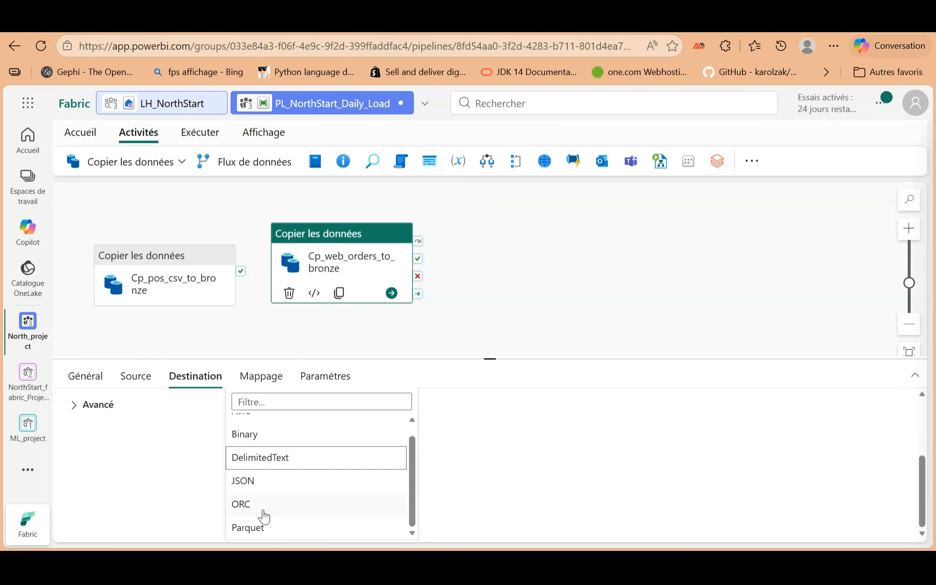
left_click(248, 485)
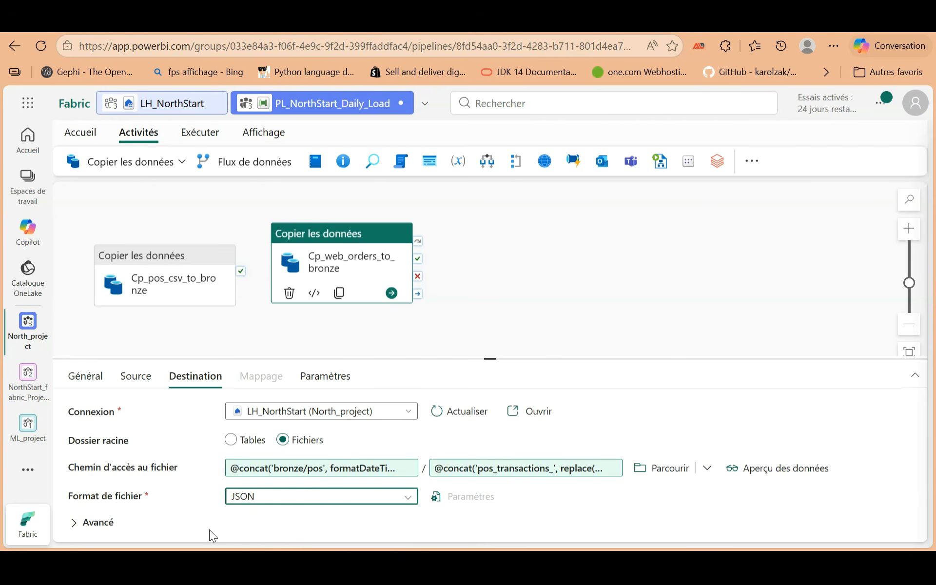
scroll(293, 466, "down", 1)
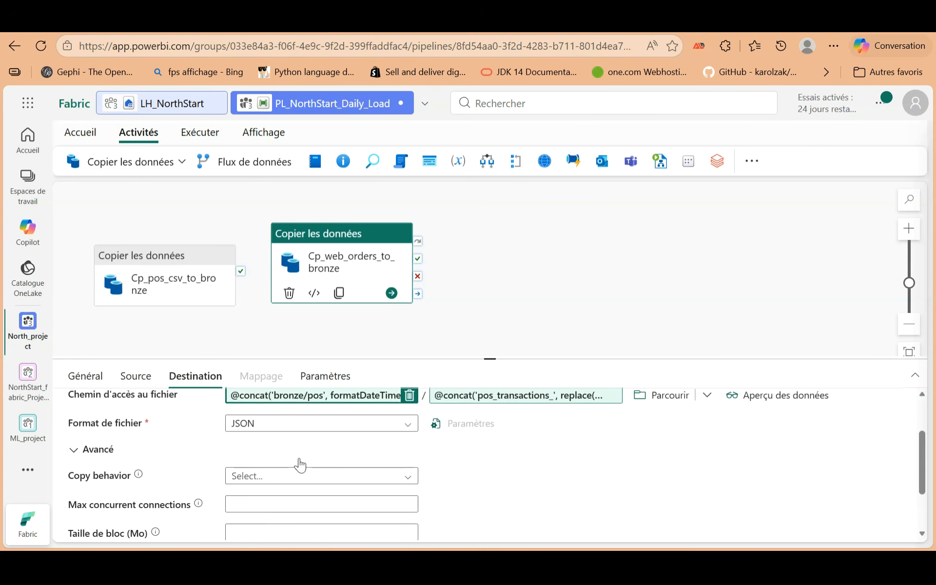
left_click(346, 478)
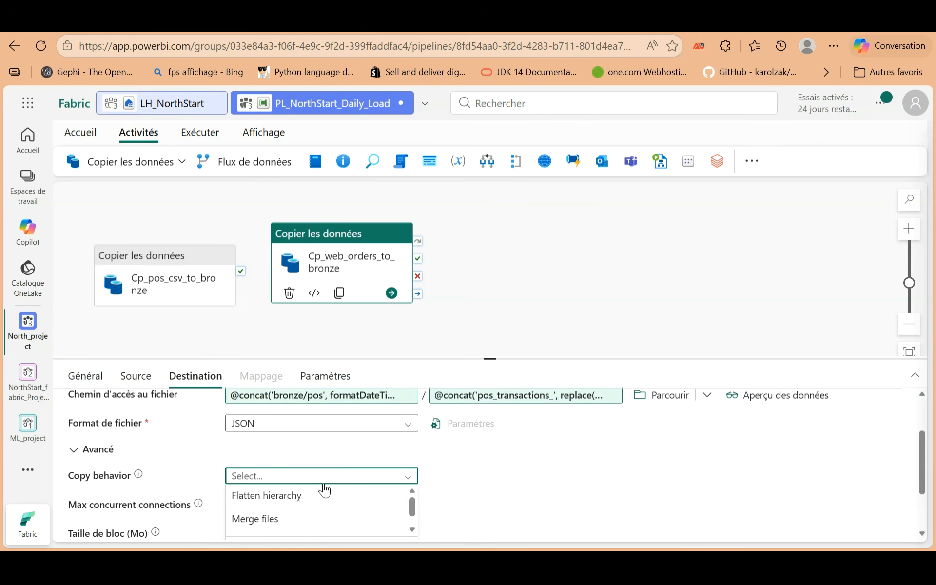
left_click(271, 519)
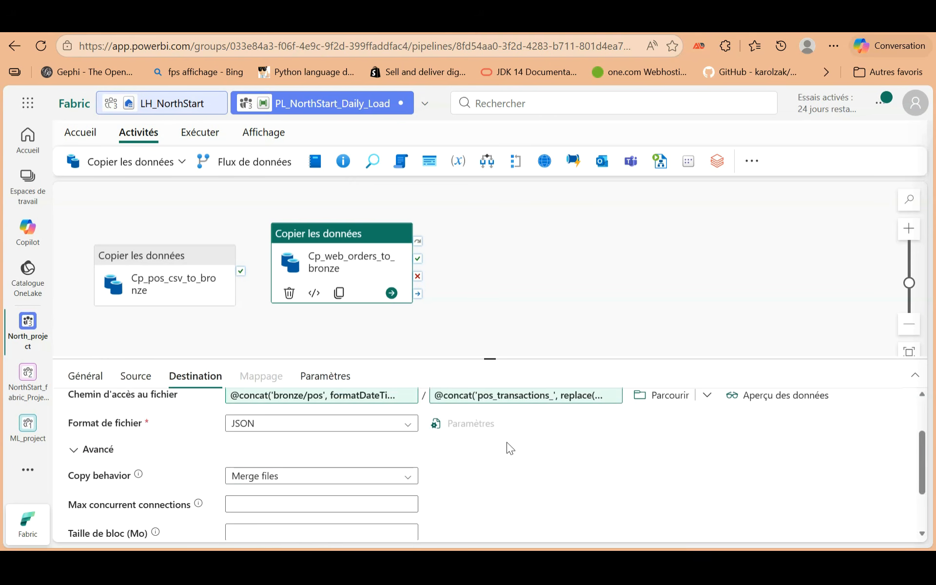
scroll(507, 449, "up", 1)
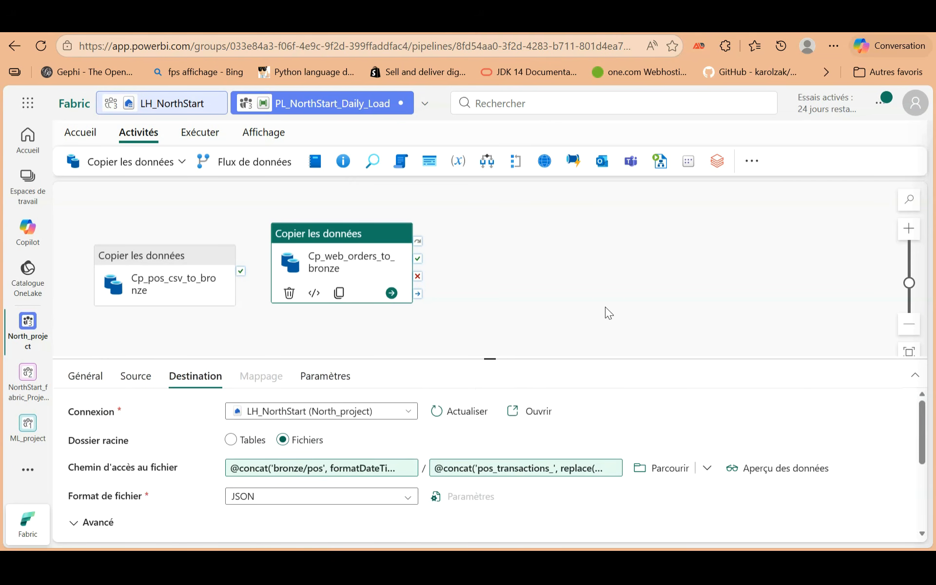
Move Cp_web_orders_to_bronze farther from Cp_pos_csv_to_bronze and link the two so the web orders copy runs on success of the POS copy.
left_click(466, 324)
left_click_drag(366, 279, 530, 291)
left_click(305, 291)
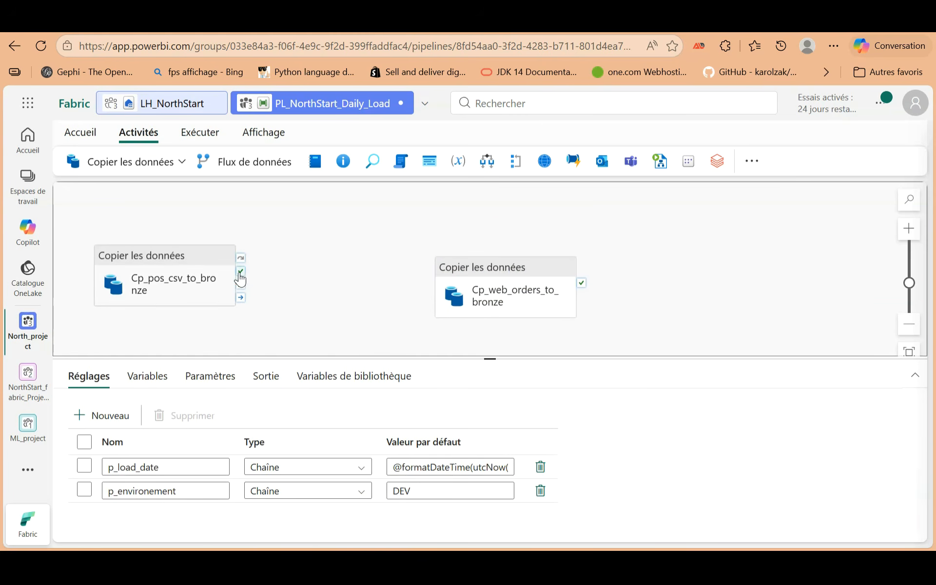
left_click_drag(240, 271, 449, 283)
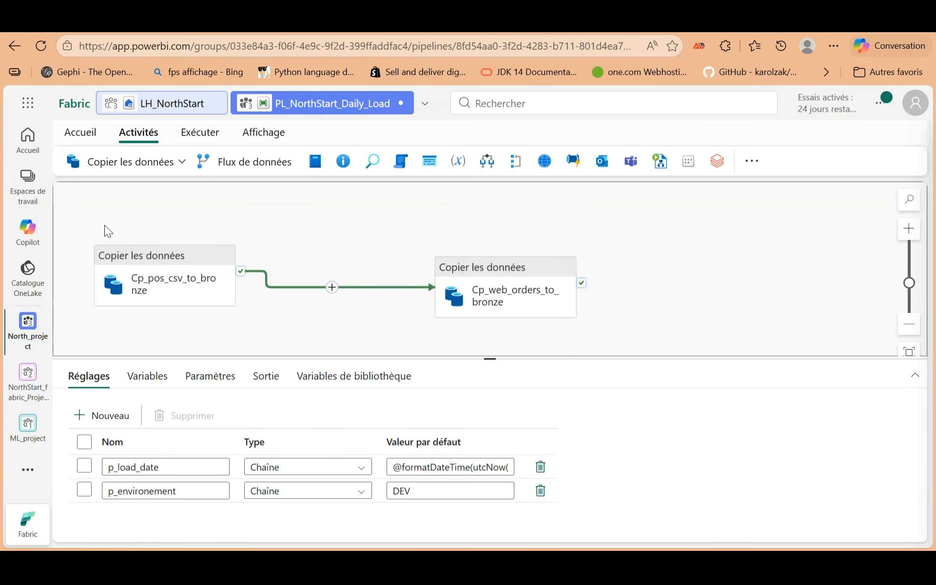
Validate the PL_NorthStart_Daily_Load pipeline and close the validation output.
left_click(87, 136)
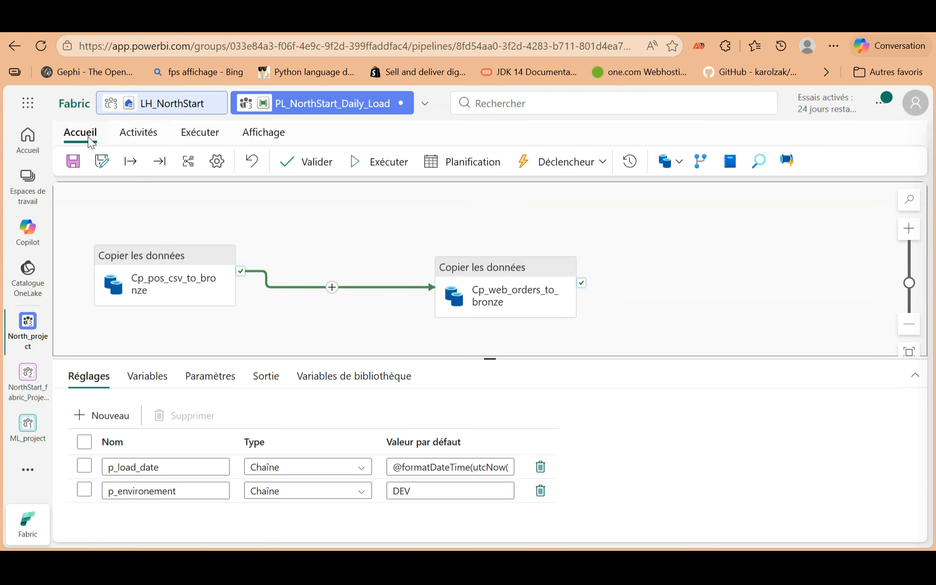
left_click(127, 138)
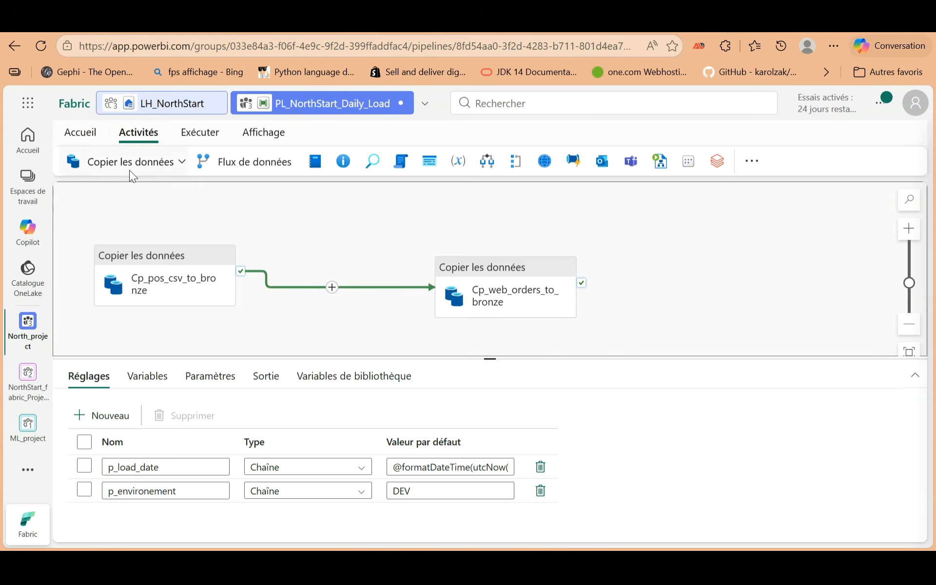
left_click(186, 135)
left_click(85, 163)
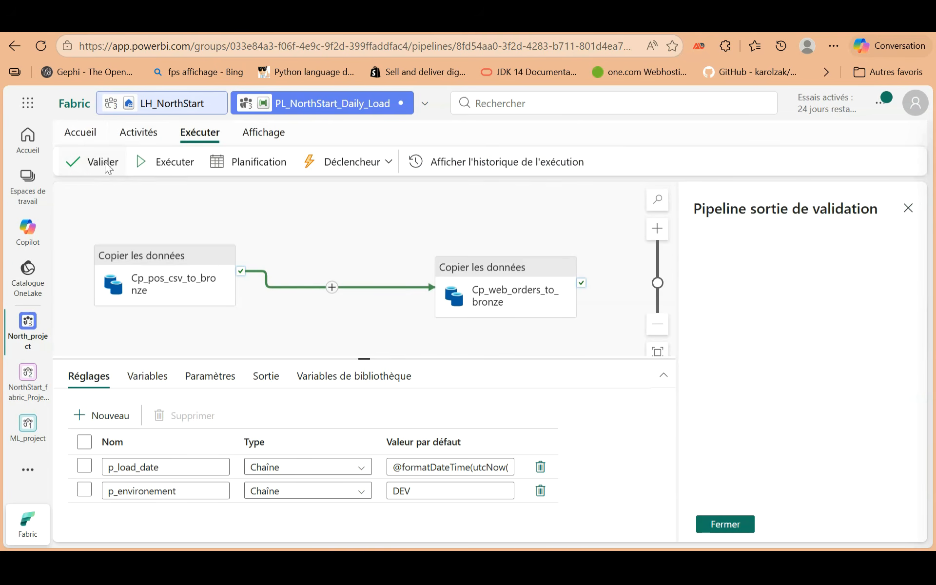
left_click(718, 516)
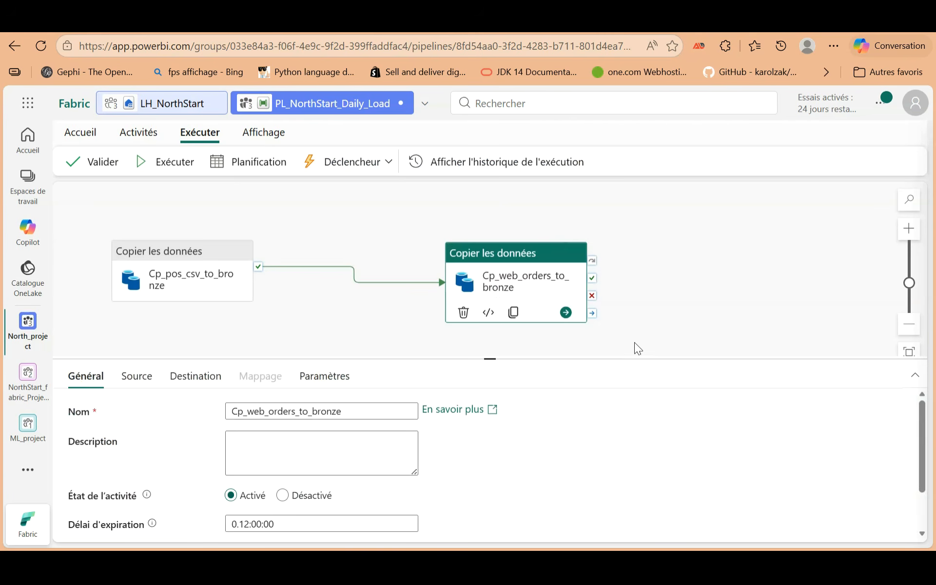
Copy the directory path bronze/web_orders from the source file path of Cp_web_orders_to_bronze.
left_click(540, 286)
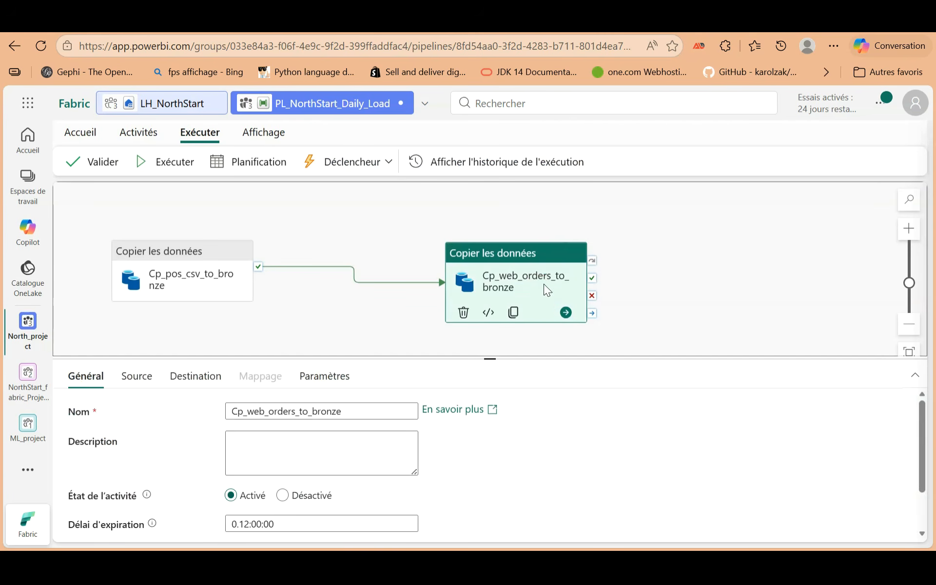
left_click(171, 273)
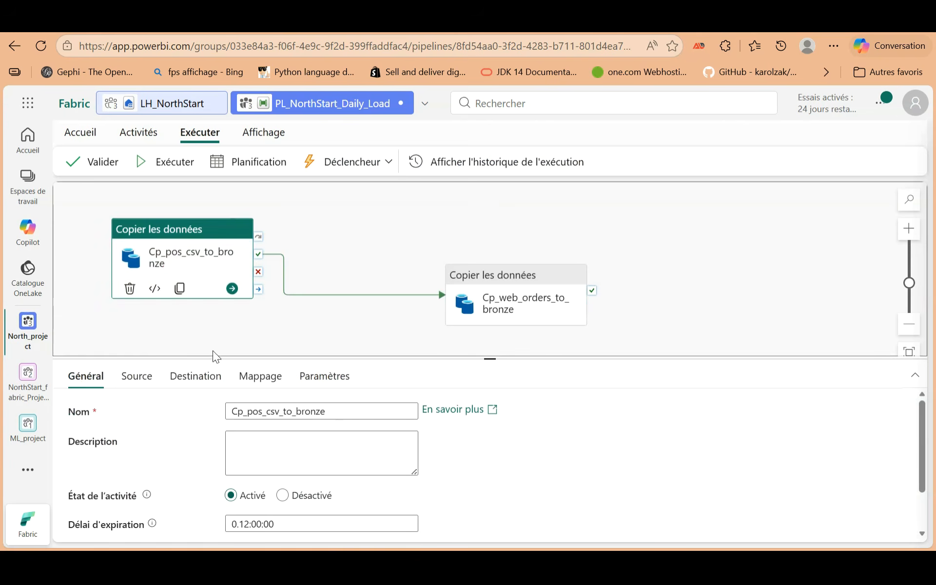
left_click(471, 298)
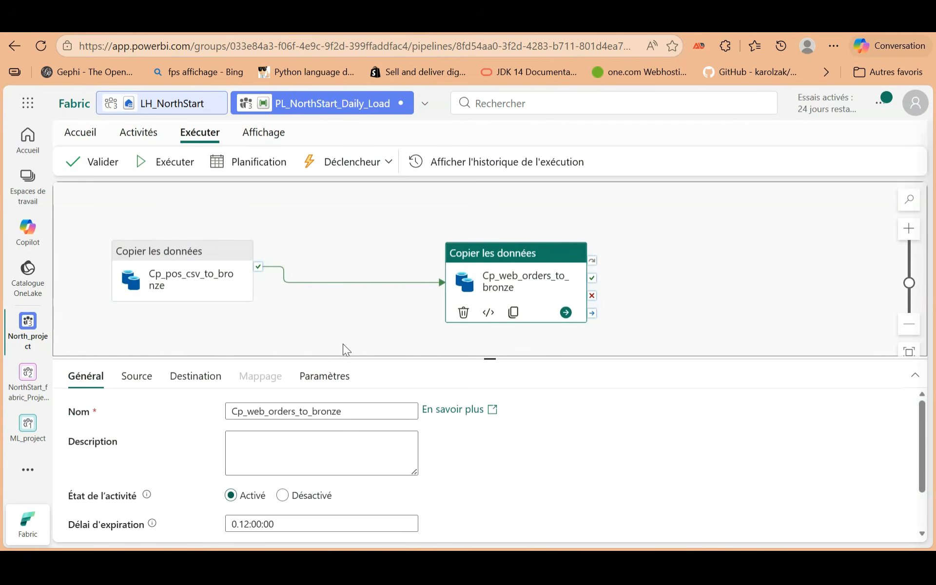
left_click(143, 382)
scroll(263, 453, "down", 2)
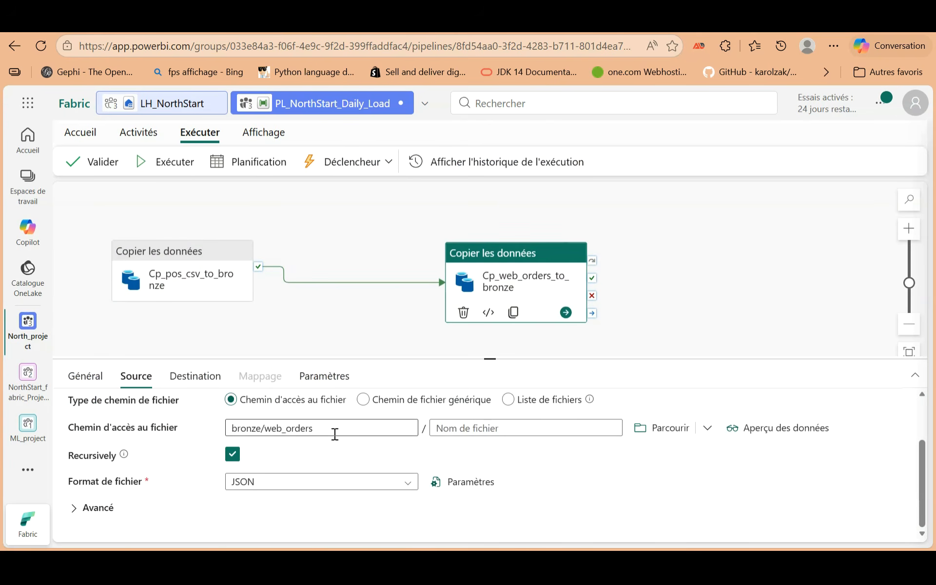
left_click_drag(323, 431, 201, 432)
key("ctrl+c")
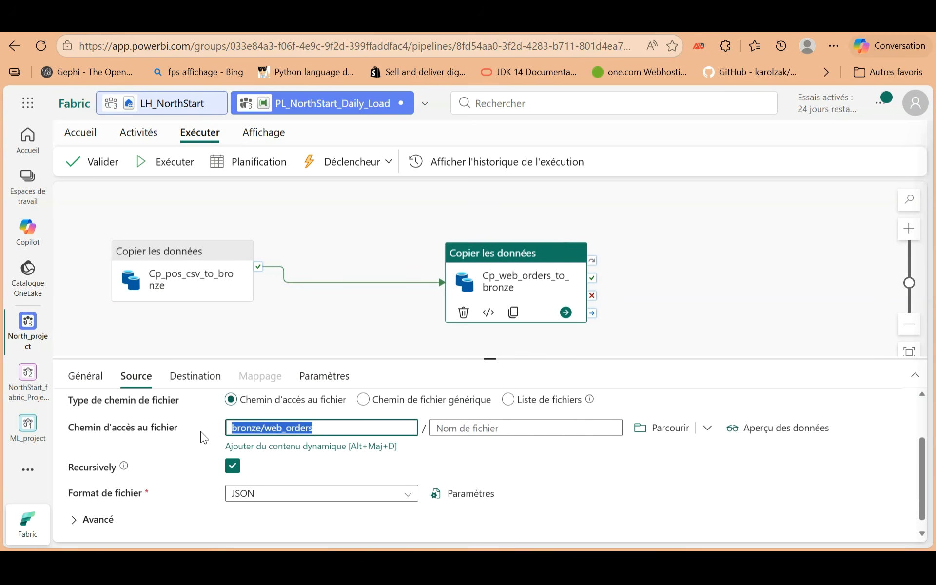
left_click(207, 389)
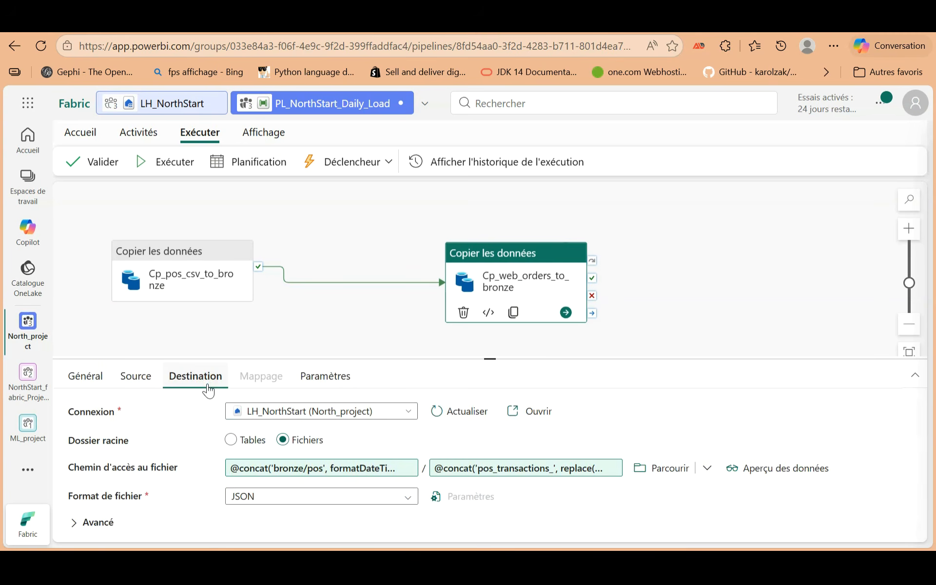
left_click(346, 467)
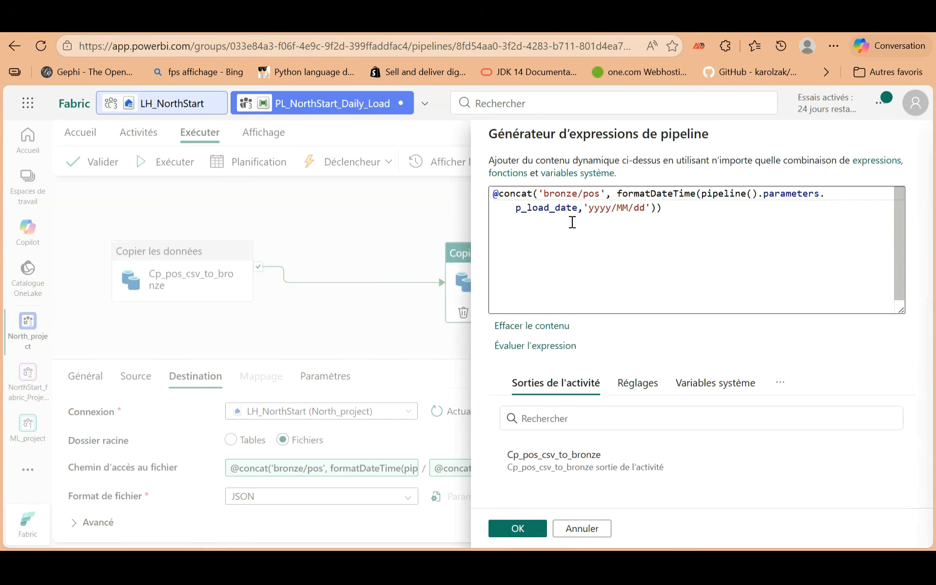
double_click(596, 194)
key("ctrl+v")
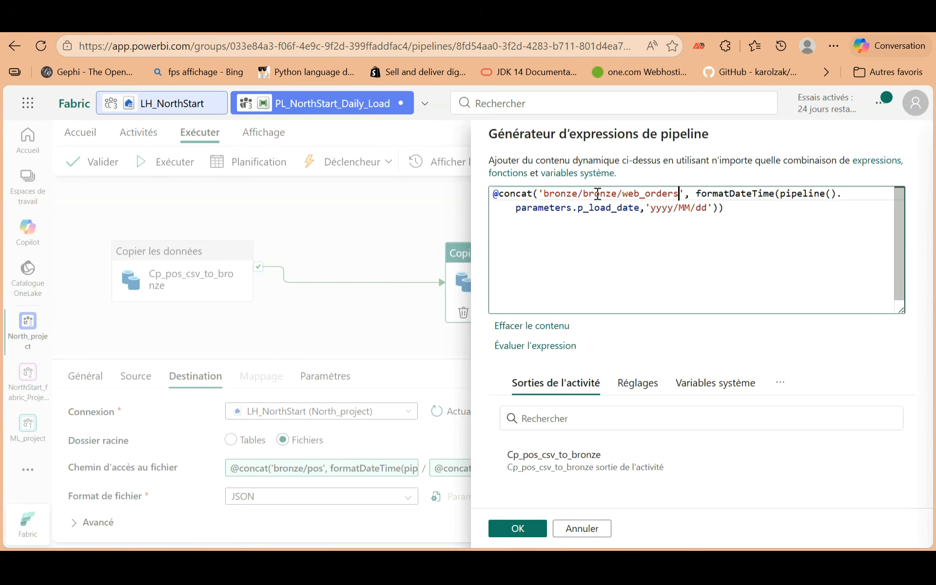
left_click(584, 193)
key("BackSpace")
key("BackSpace")
key("BackSpace")
key("BackSpace")
key("BackSpace")
key("BackSpace")
key("BackSpace")
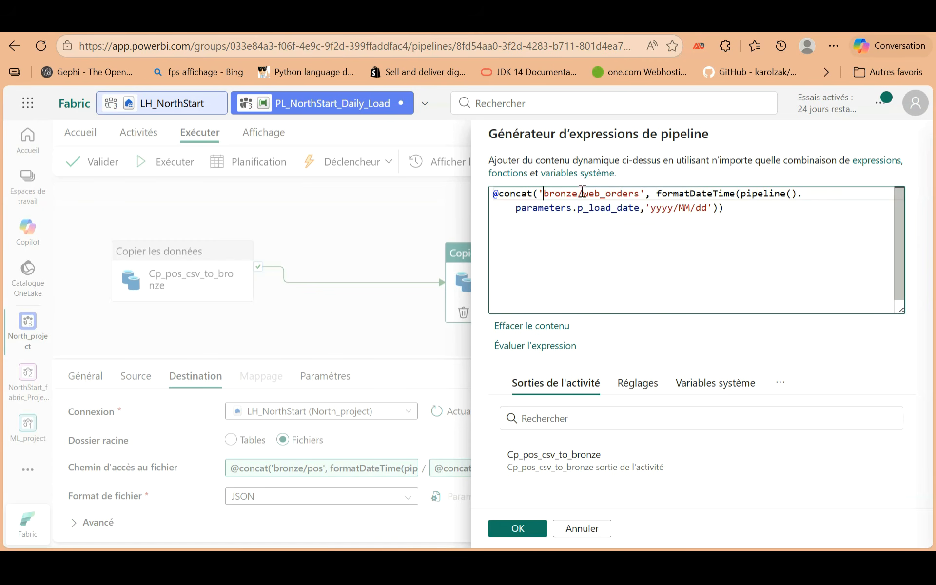
left_click_drag(584, 193, 639, 194)
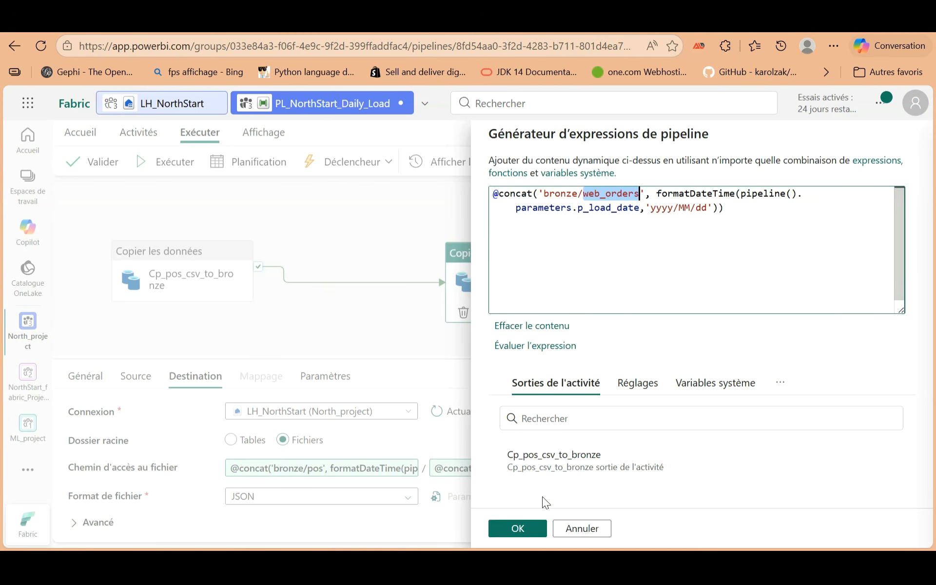
left_click(518, 528)
Replace the pos_transactions prefix with web_orders in the destination file name expression of Cp_web_orders_to_bronze.
left_click(500, 469)
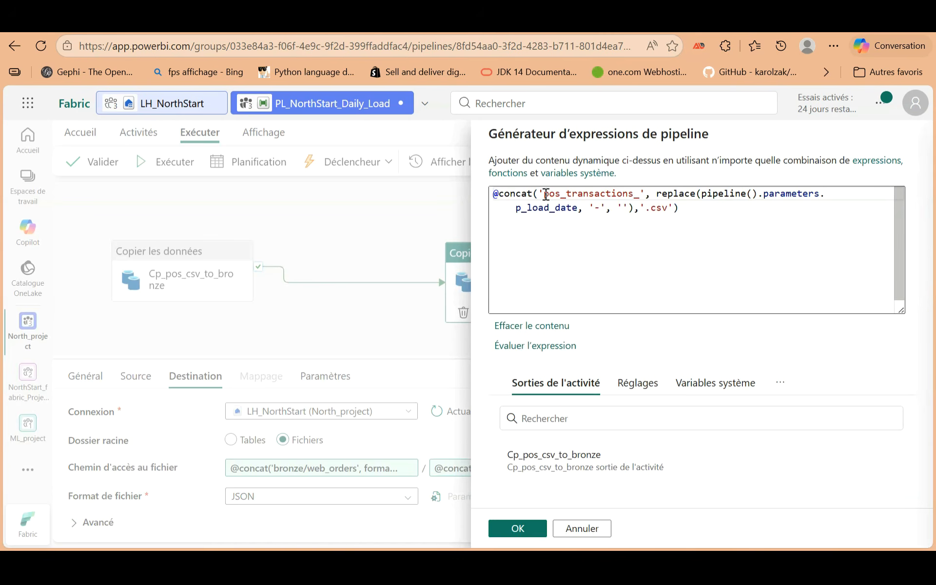
left_click_drag(546, 194, 634, 193)
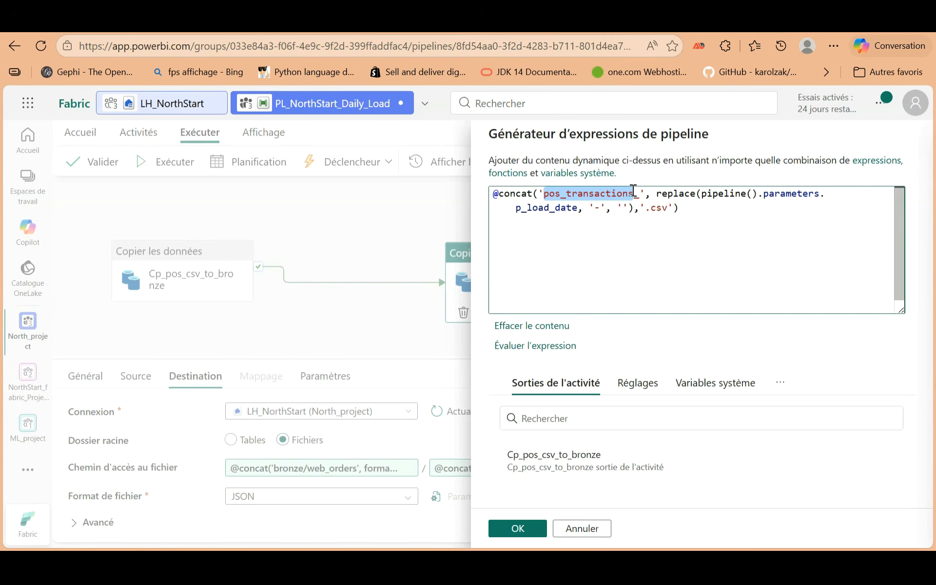
type("web_orders")
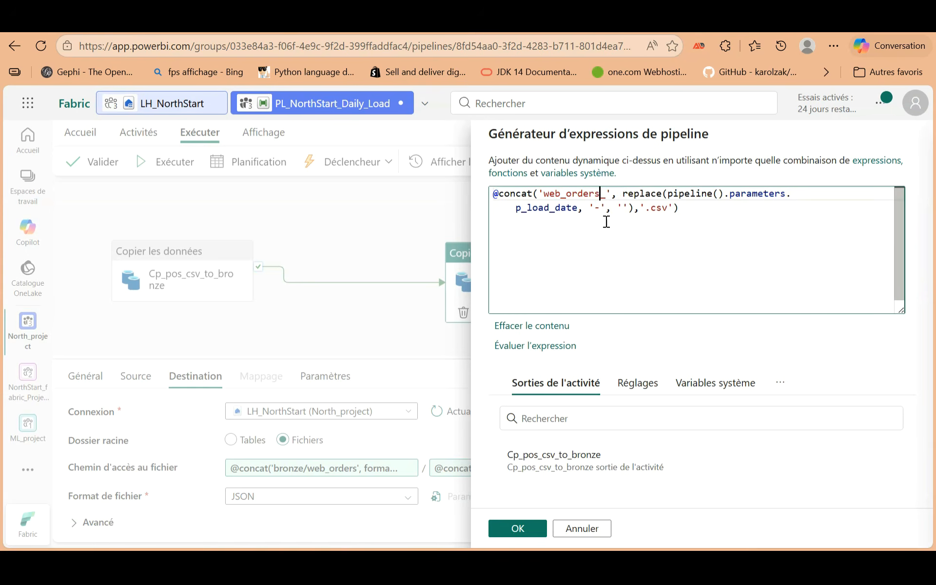
left_click(521, 530)
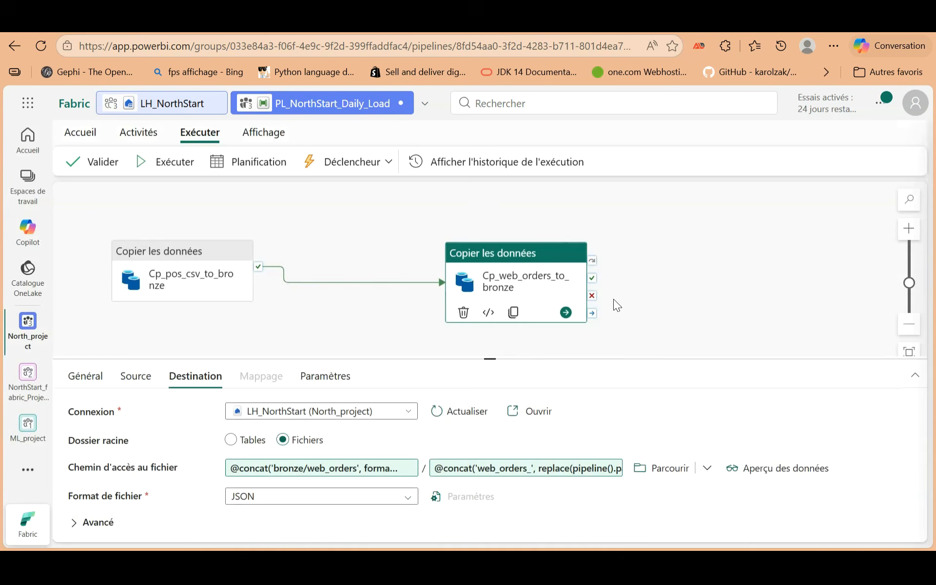
Save and run the PL_NorthStart_Daily_Load pipeline with its default parameter values, and check the activity run output.
left_click(646, 259)
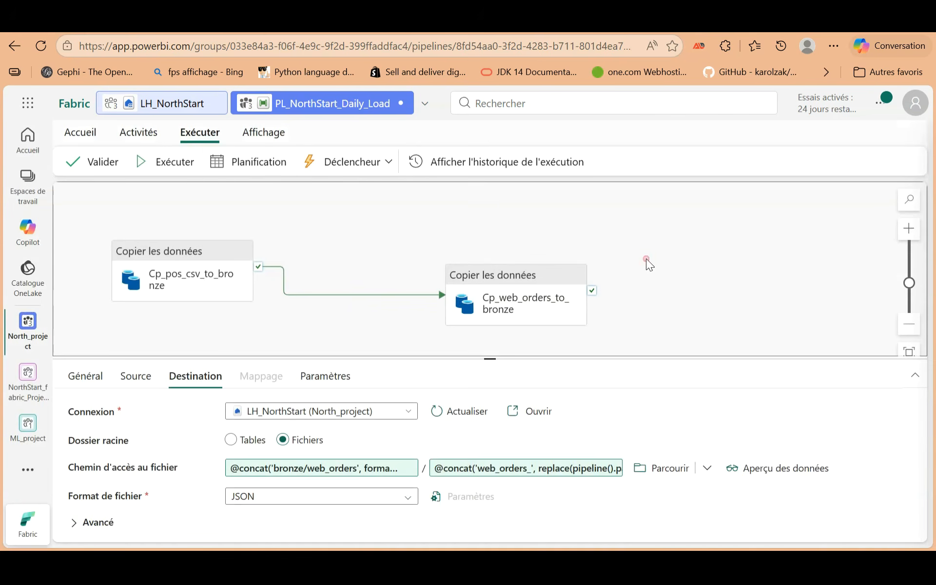
left_click(177, 165)
left_click(493, 372)
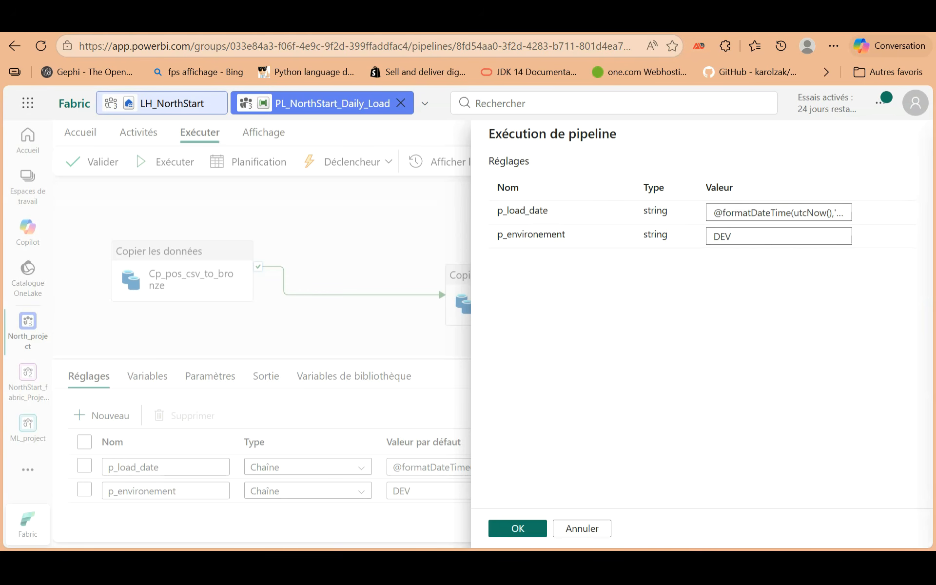
left_click(517, 529)
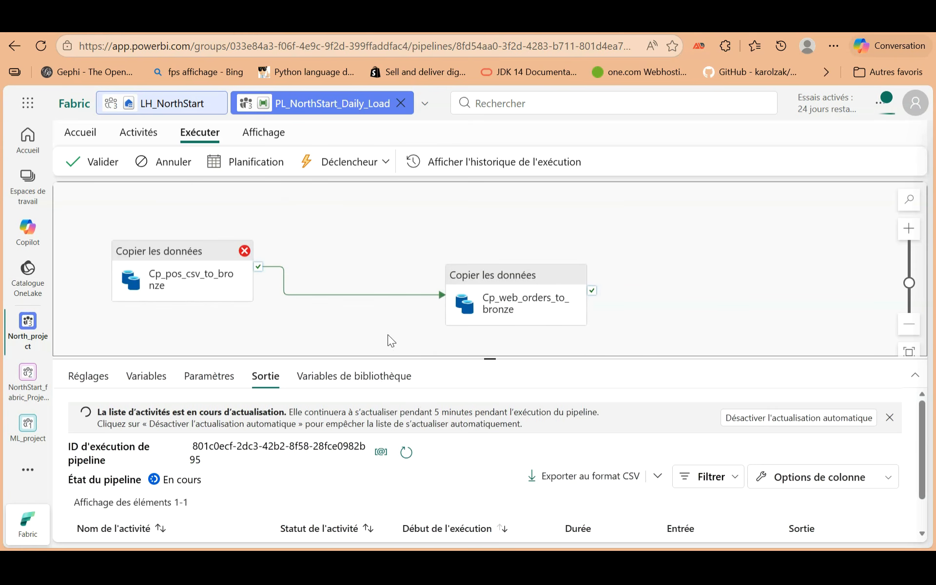
scroll(388, 335, "down", 3)
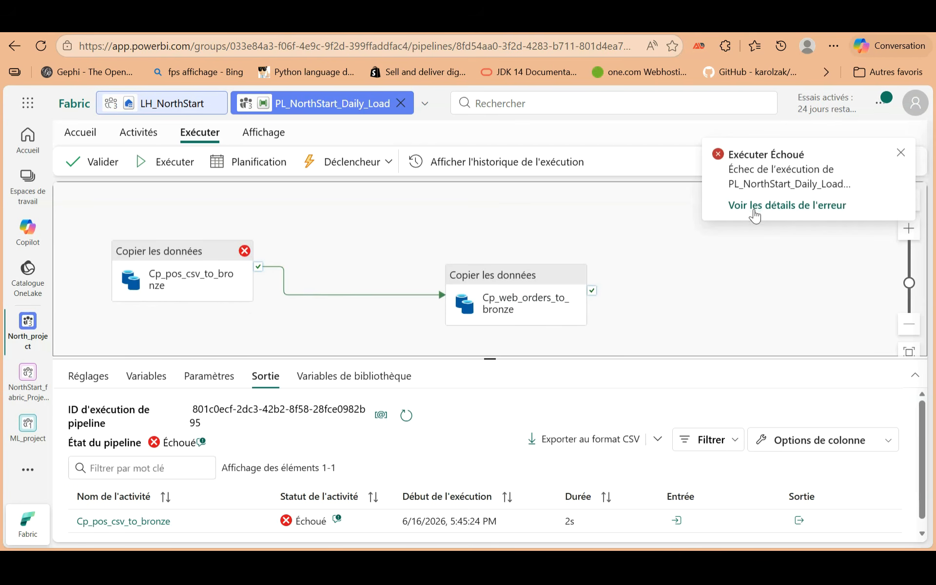
Examine the error details of the failed pipeline run and the Cp_pos_csv_to_bronze activity, including from the notifications.
left_click(751, 205)
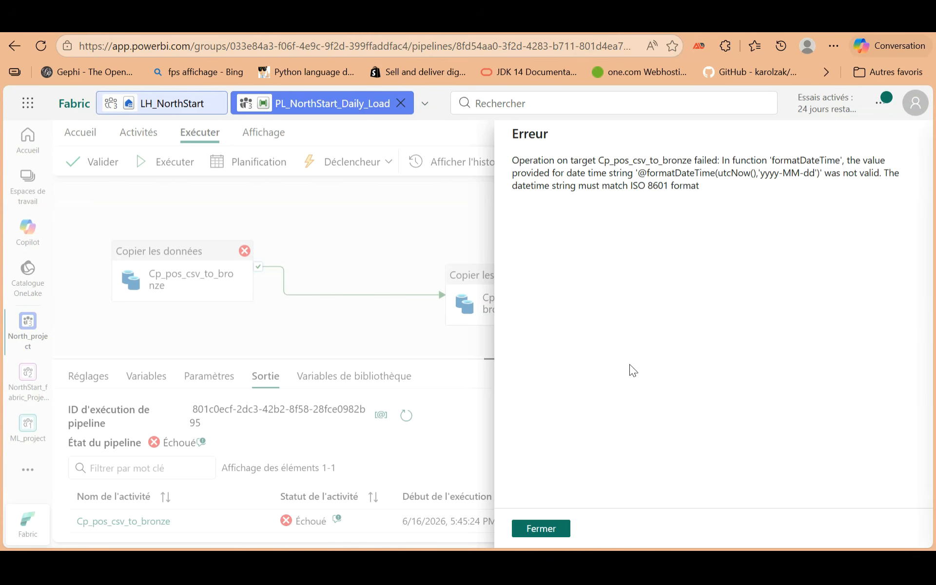
left_click(541, 528)
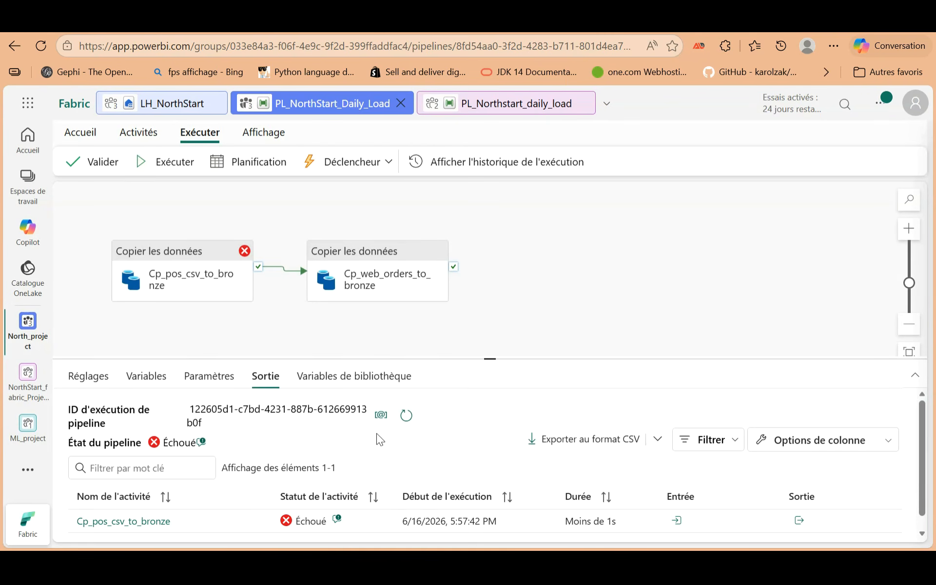
scroll(363, 500, "down", 1)
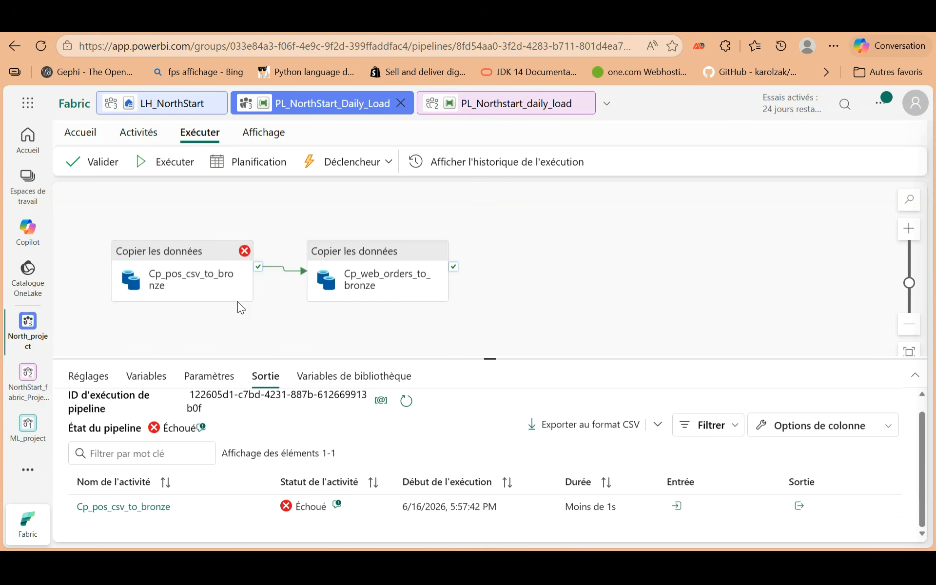
left_click(166, 509)
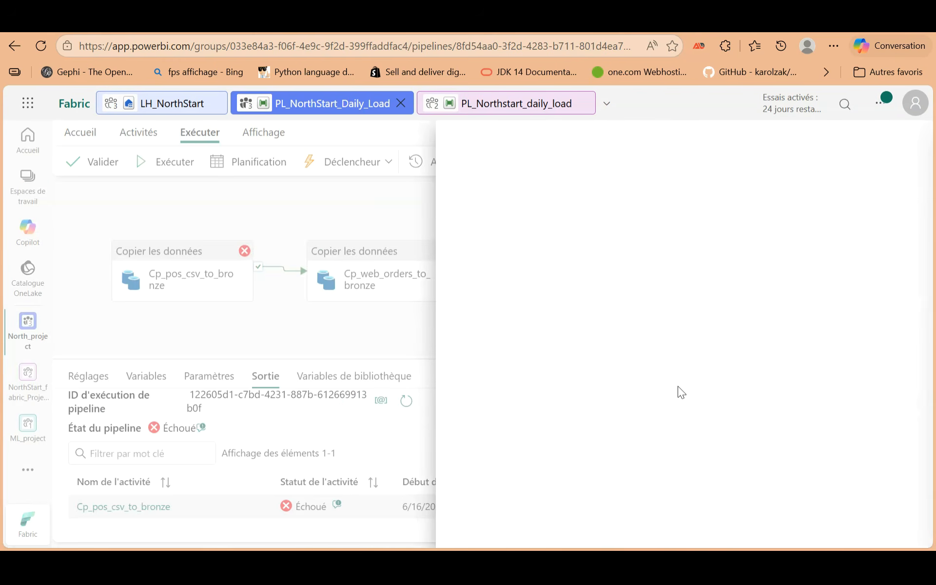
left_click(472, 529)
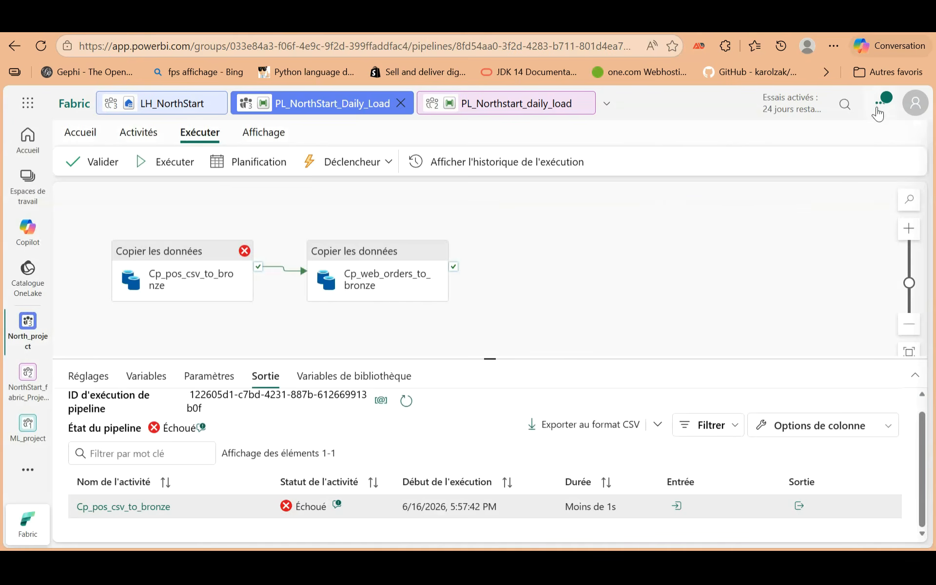
left_click(875, 103)
left_click(712, 166)
left_click(768, 287)
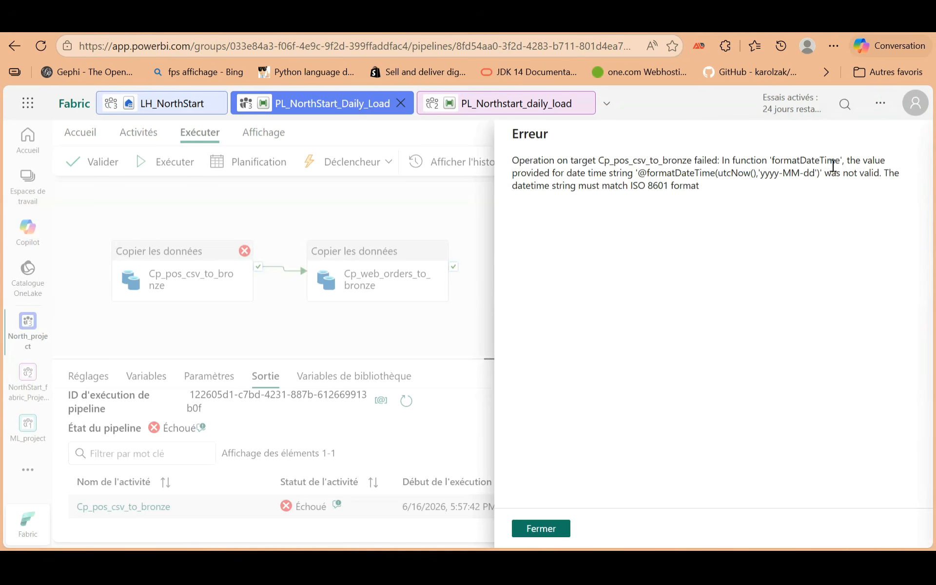
left_click(552, 528)
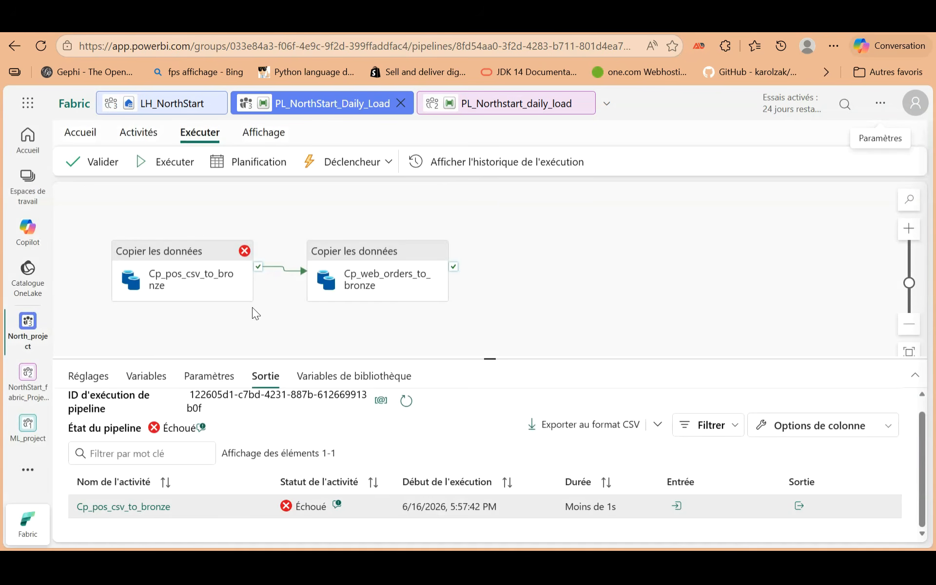
Review the default value of the p_load_date pipeline parameter.
left_click(95, 378)
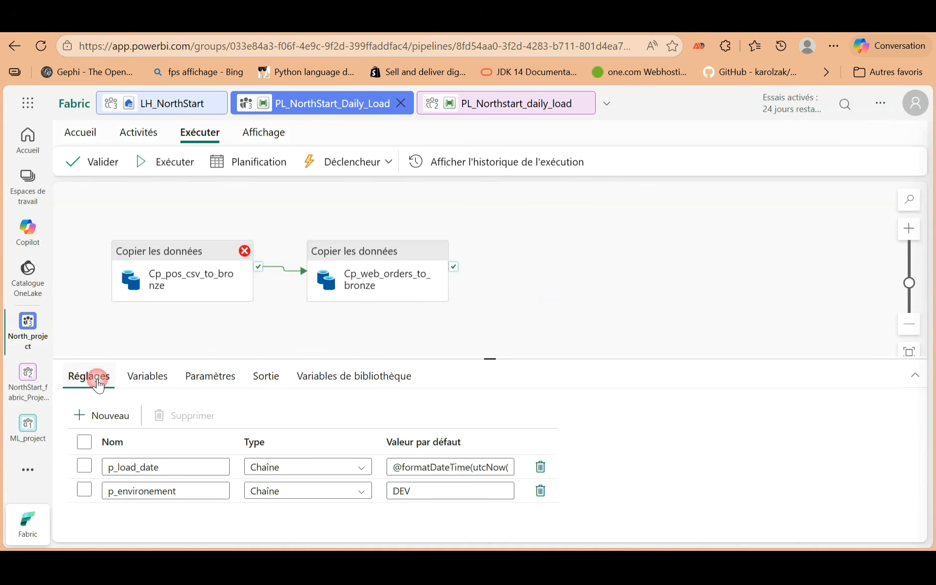
left_click(466, 468)
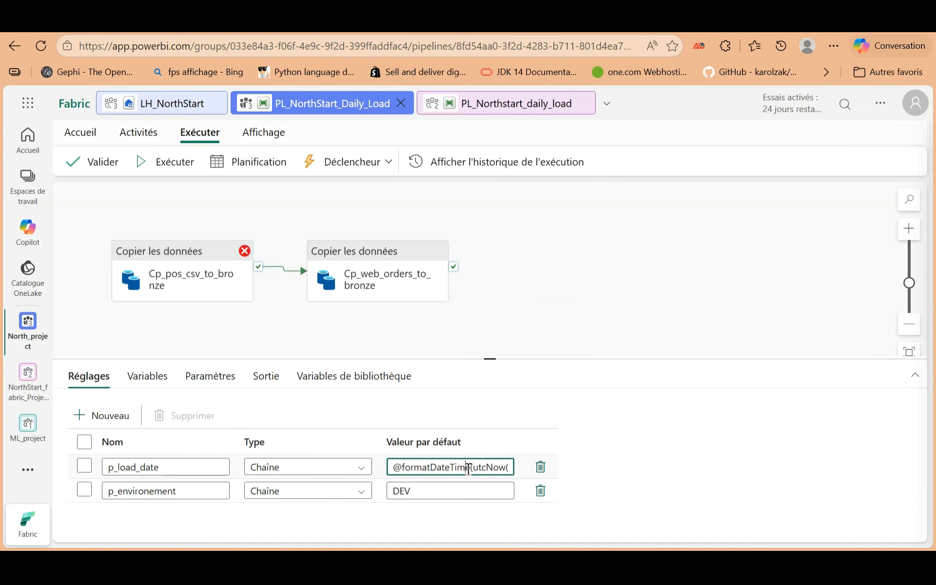
triple_click(469, 469)
left_click(506, 469)
left_click(530, 278)
left_click(206, 268)
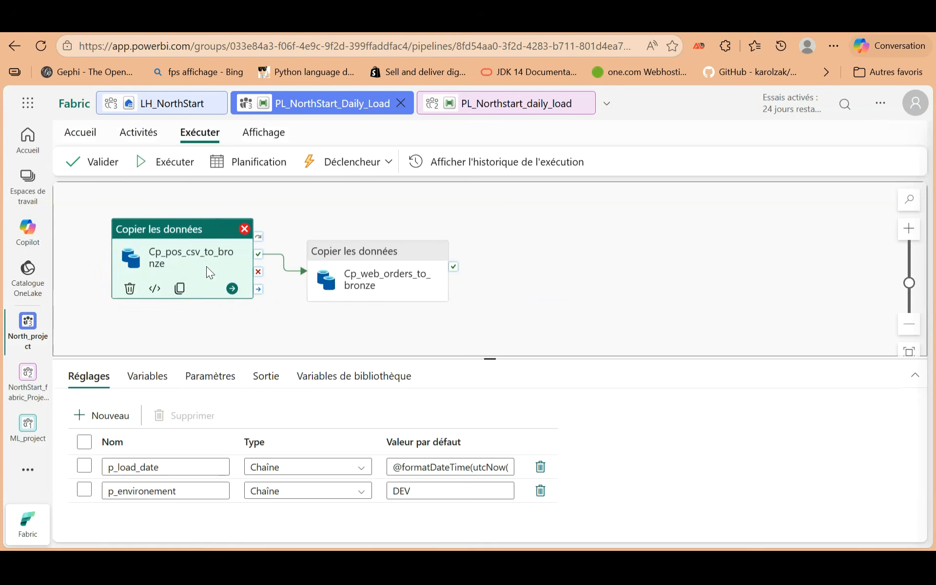
left_click(330, 323)
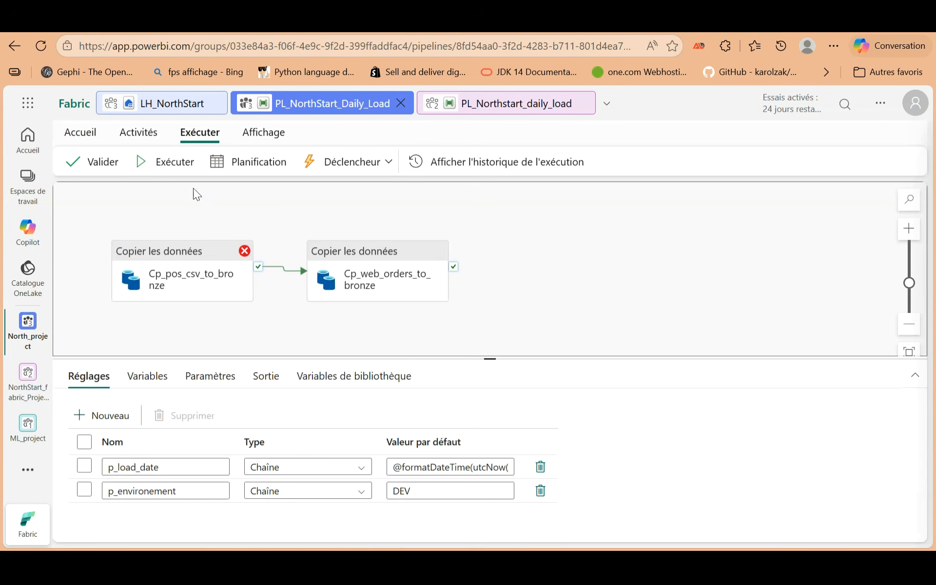
Run the PL_NorthStart_Daily_Load pipeline with p_load_date set to 2025-10-10 and p_environement kept at DEV.
left_click(169, 162)
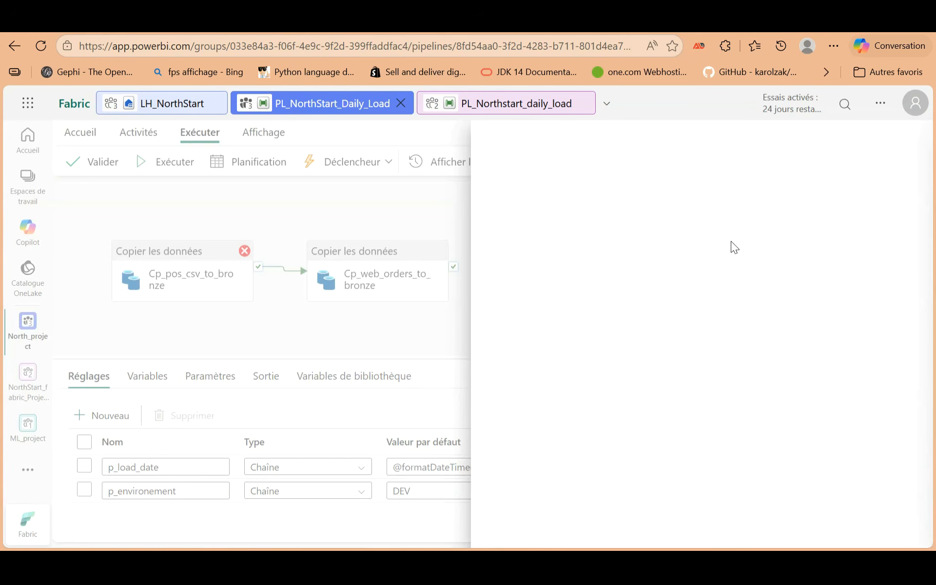
left_click(777, 211)
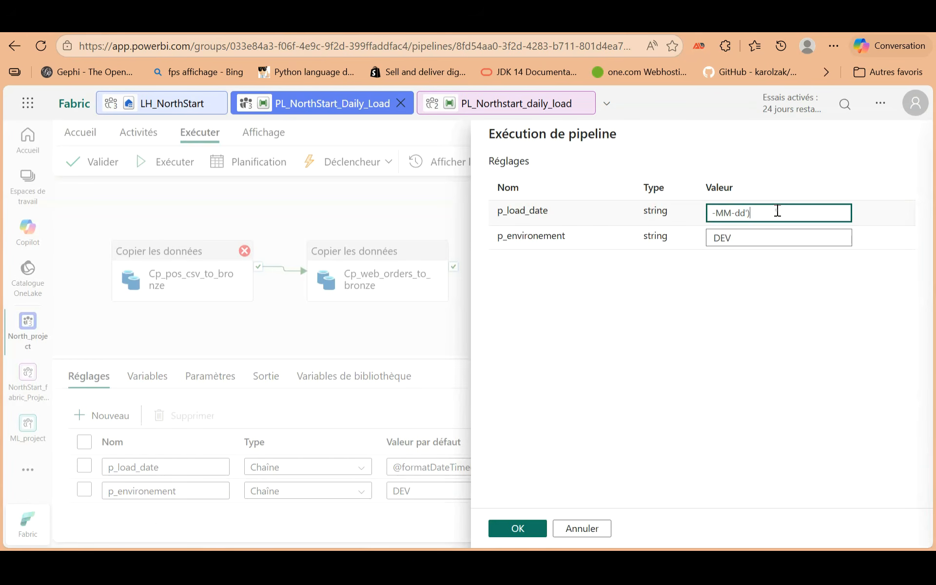
key("ctrl+a")
key("BackSpace")
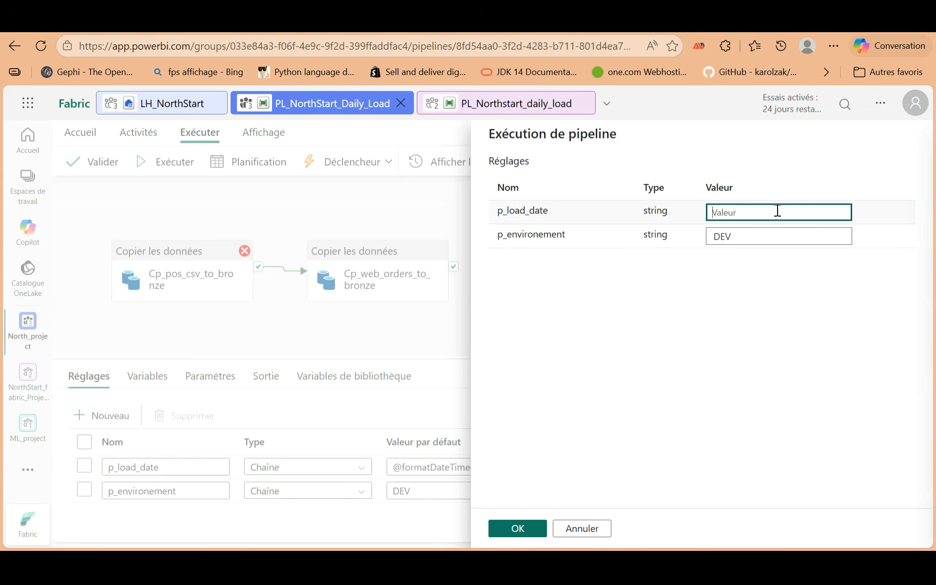
type("2025-10-10")
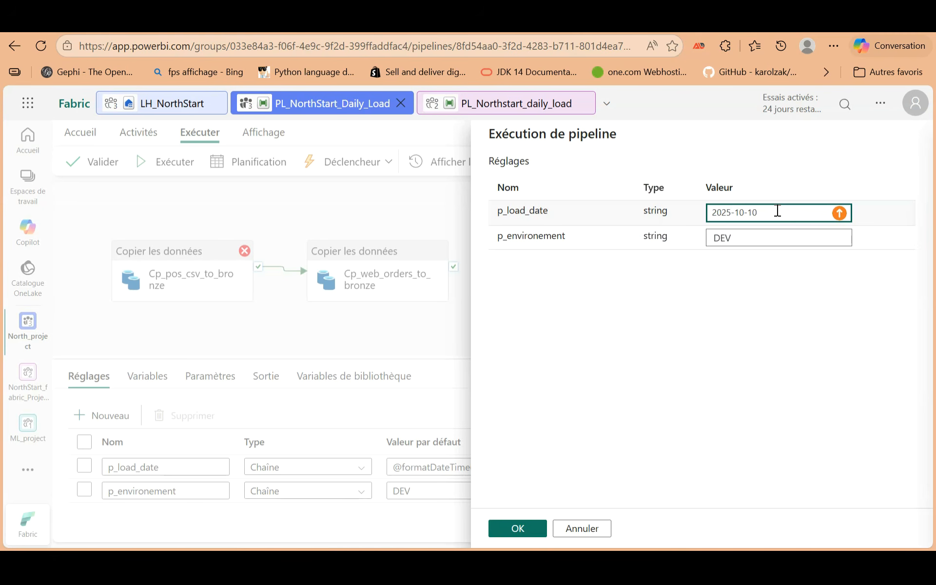
left_click(533, 530)
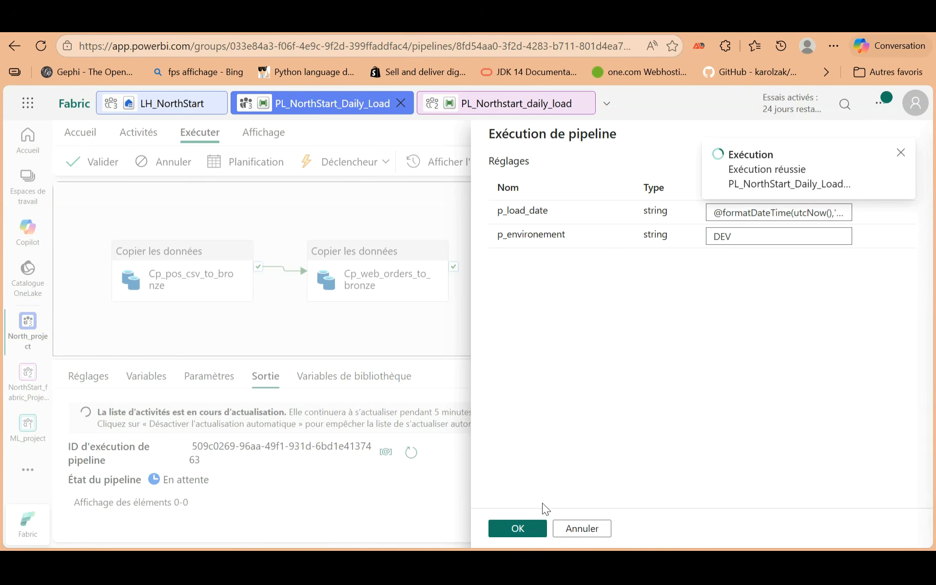
Run the pipeline once more with its default parameter values and read the run's error details.
left_click(518, 528)
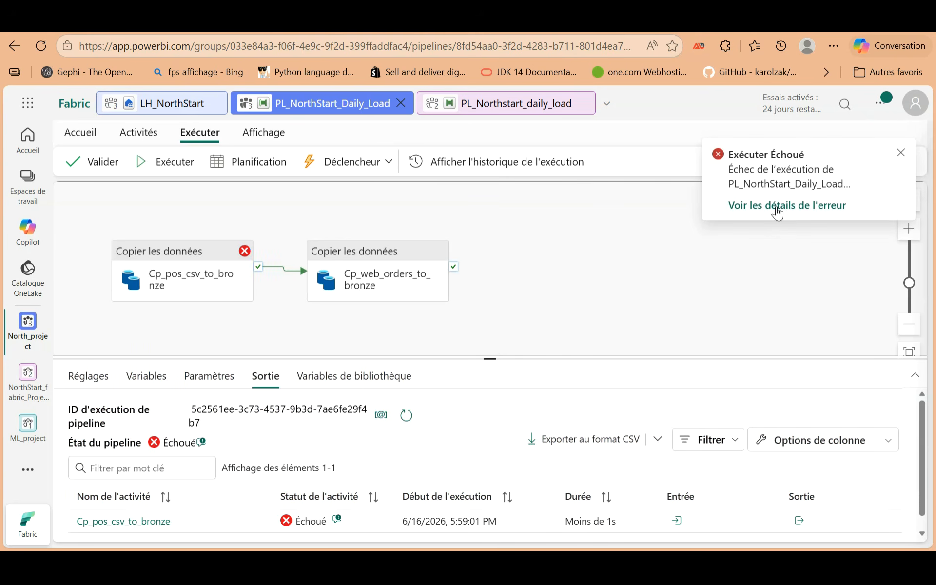
left_click(777, 207)
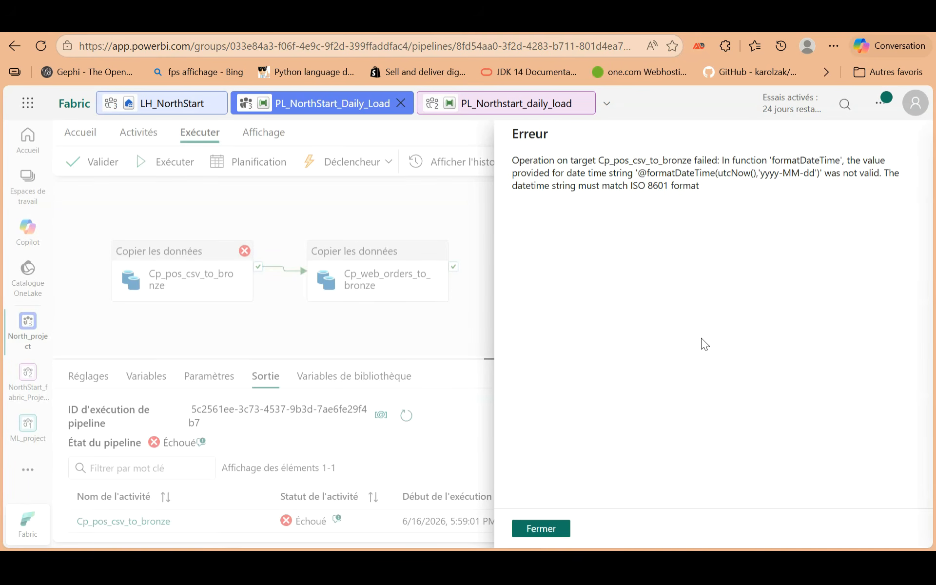
left_click(559, 526)
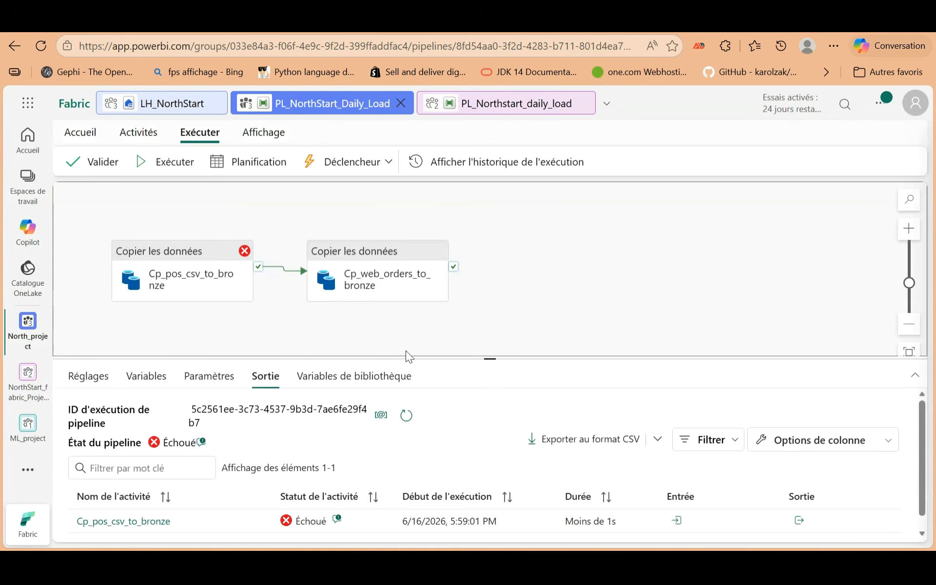
Check the folder name in the LH_NorthStart lakehouse and set the source directory of Cp_pos_csv_to_bronze to Bronze/pos.
left_click(347, 285)
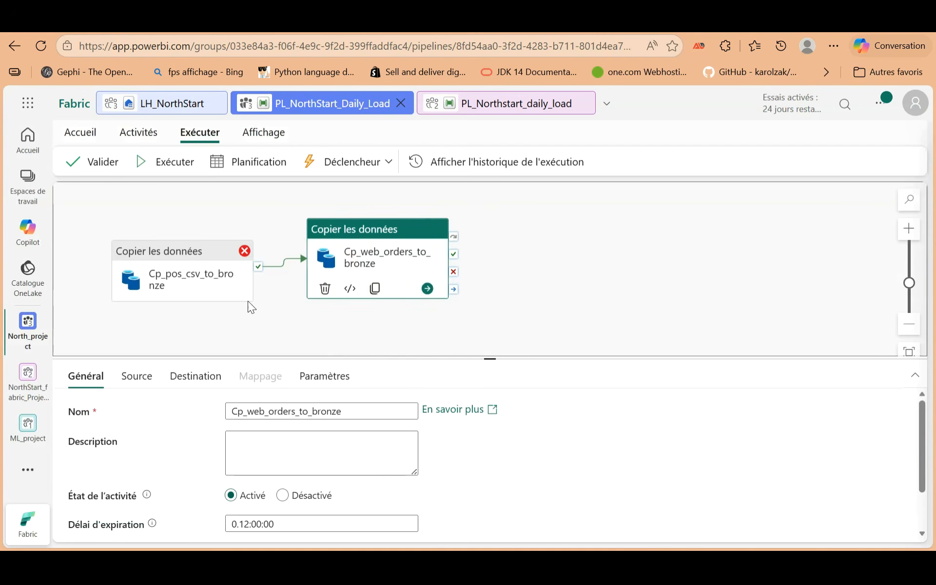
left_click(224, 291)
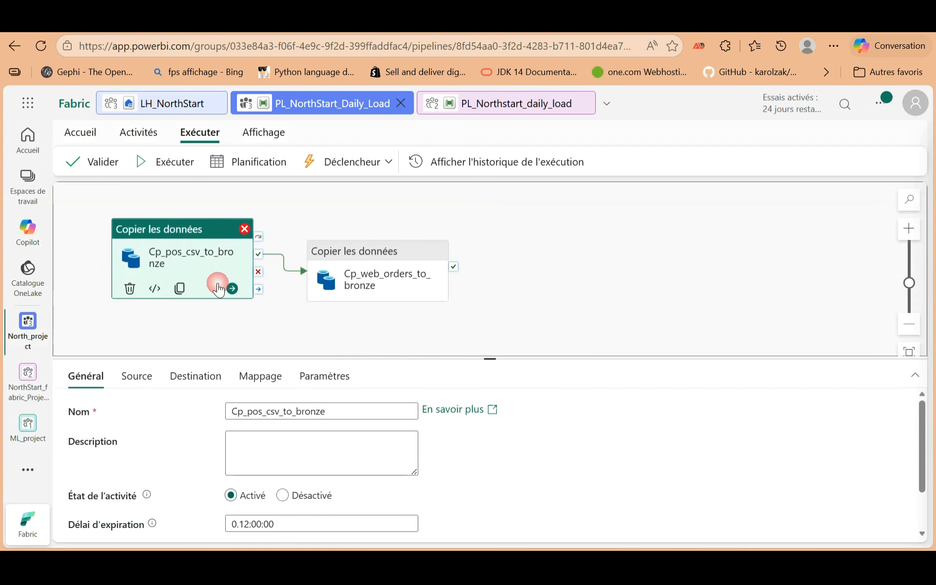
left_click(147, 385)
left_click(303, 497)
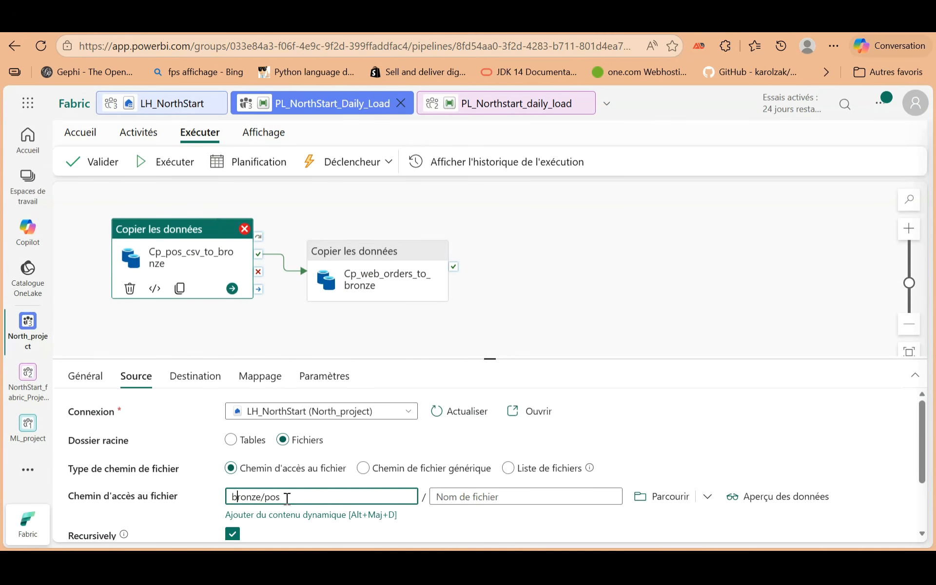
left_click(187, 108)
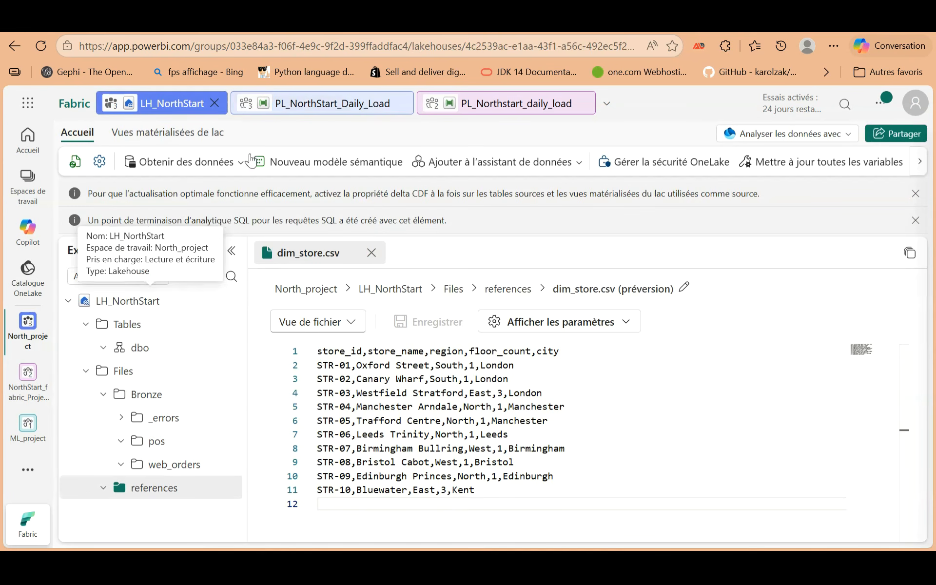
left_click(290, 105)
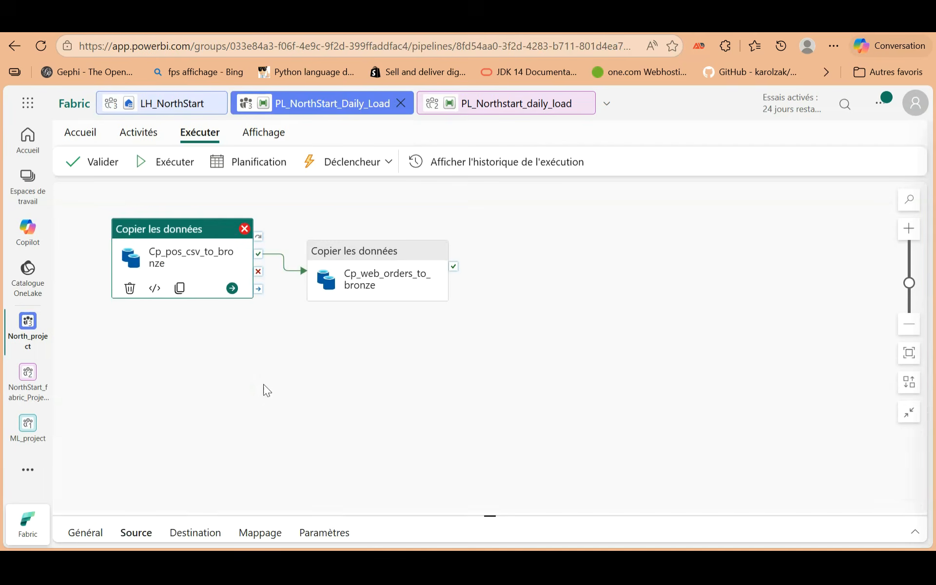
left_click(237, 497)
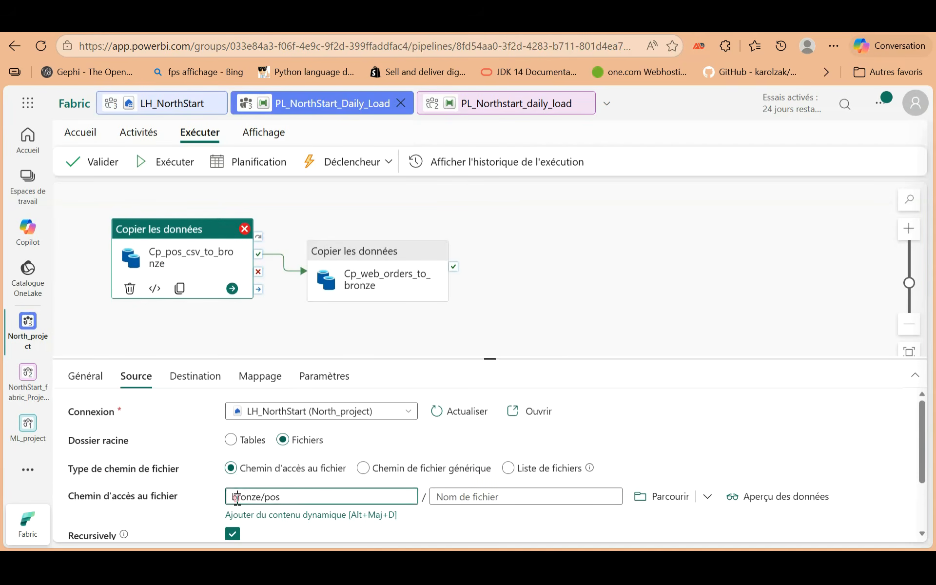
key("BackSpace")
type("B")
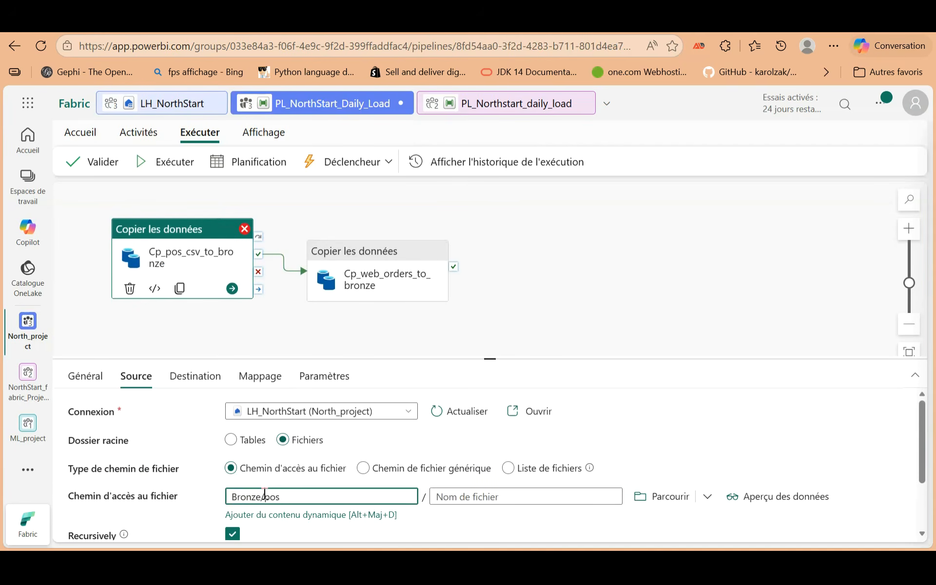
left_click(644, 457)
left_click(204, 387)
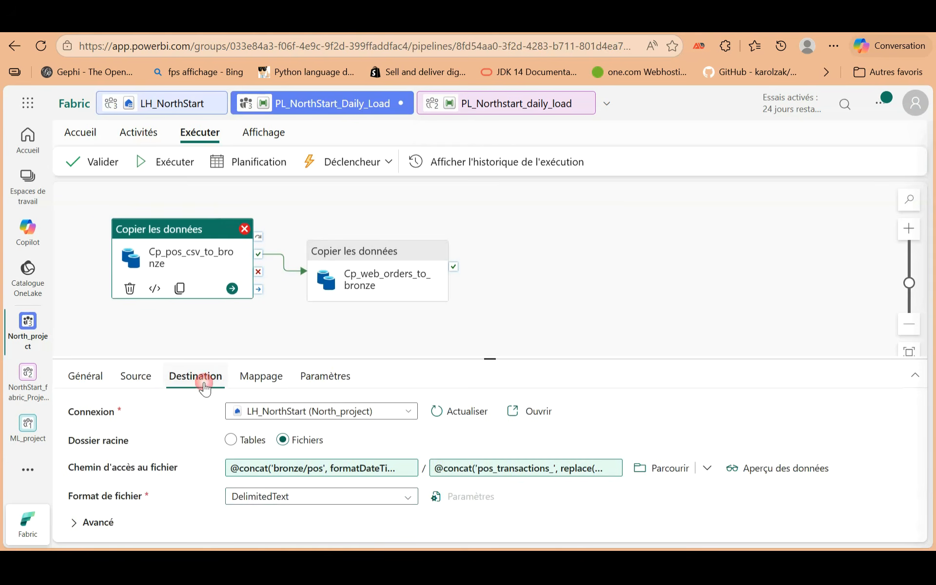
left_click(309, 474)
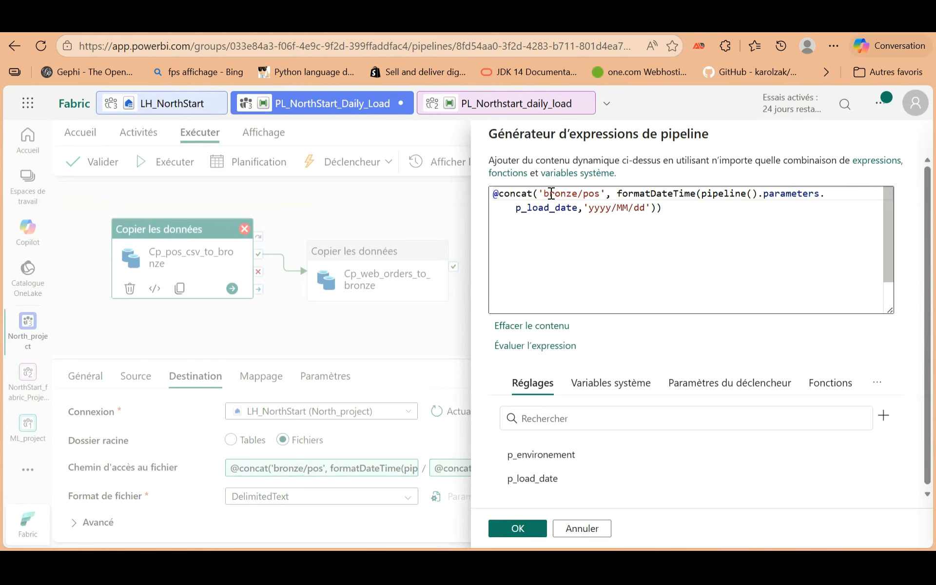
left_click(550, 193)
key("BackSpace")
type("B")
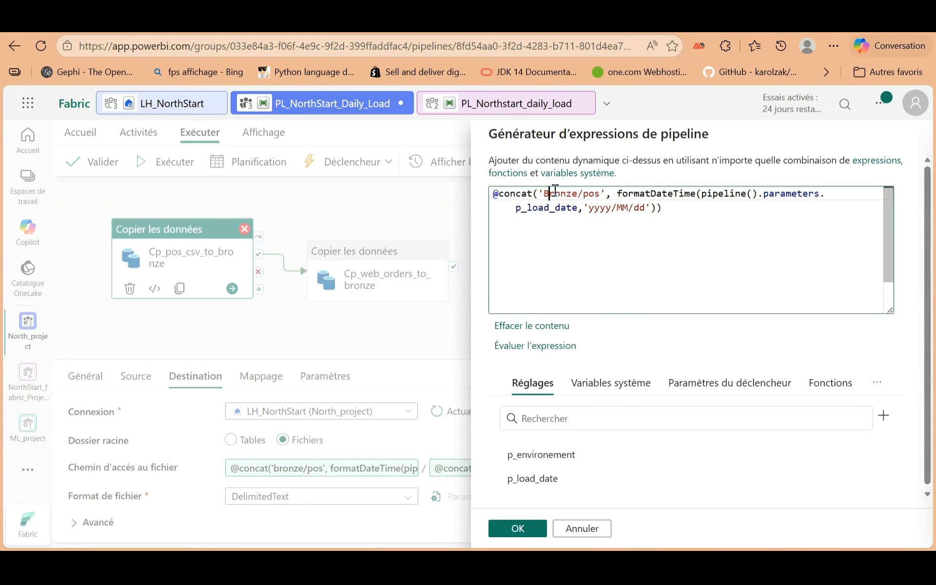
left_click(522, 529)
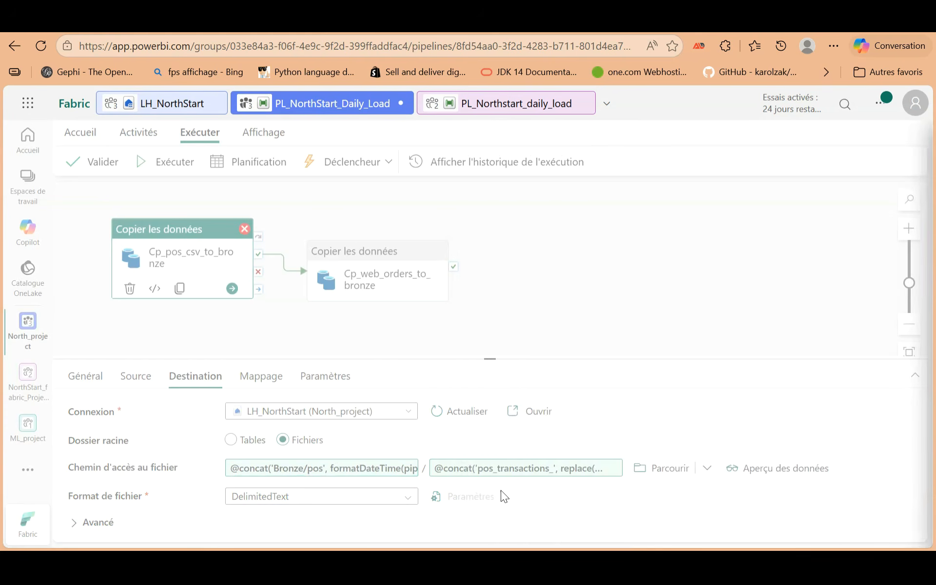
left_click(489, 471)
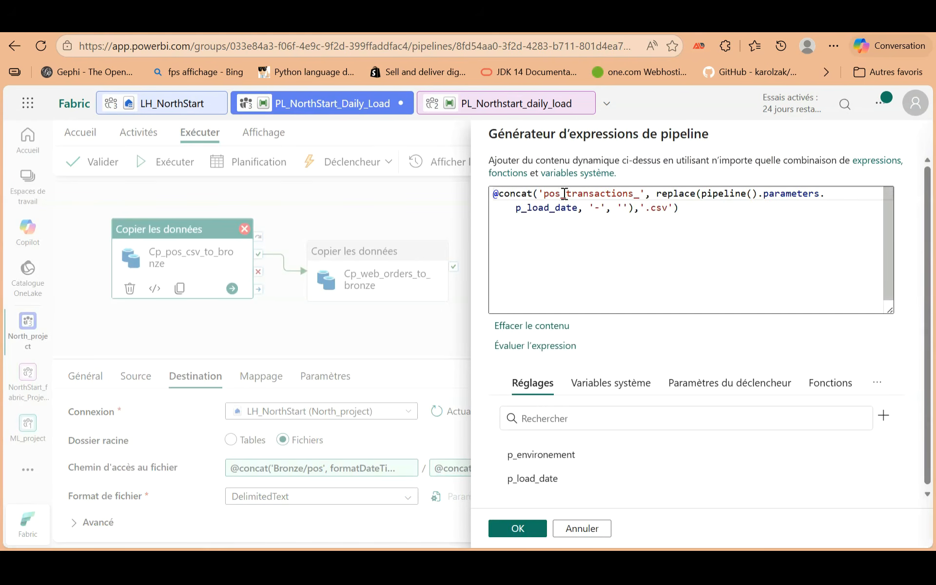
left_click(520, 526)
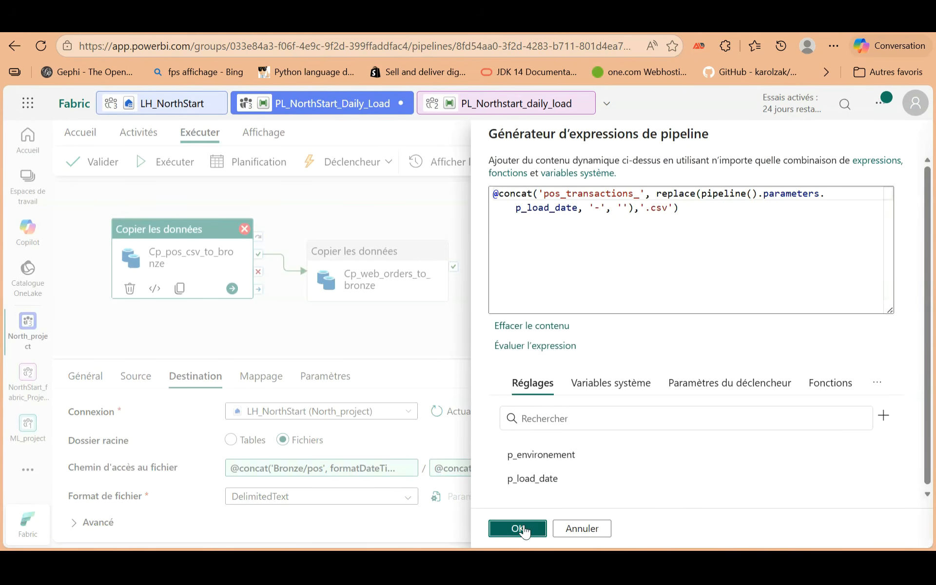
left_click(519, 291)
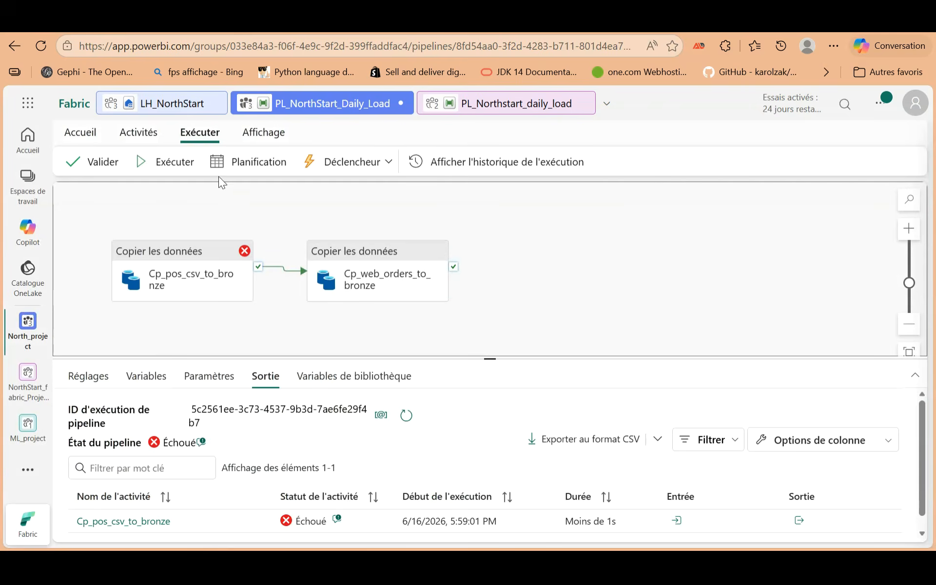
Save and run the PL_NorthStart_Daily_Load pipeline with p_load_date set to 2025-10-10 and p_environement kept at DEV.
left_click(174, 164)
left_click(410, 370)
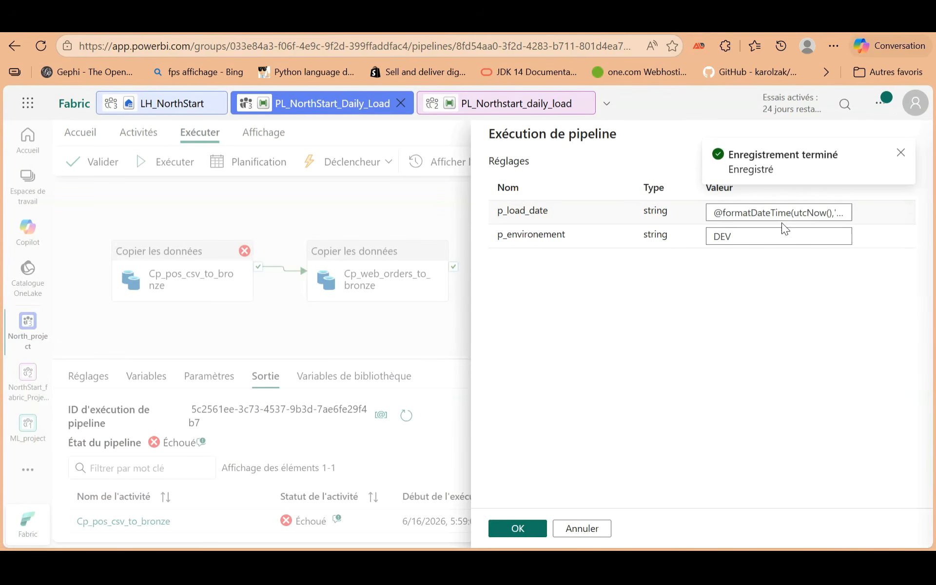
left_click(782, 215)
key("ctrl+a")
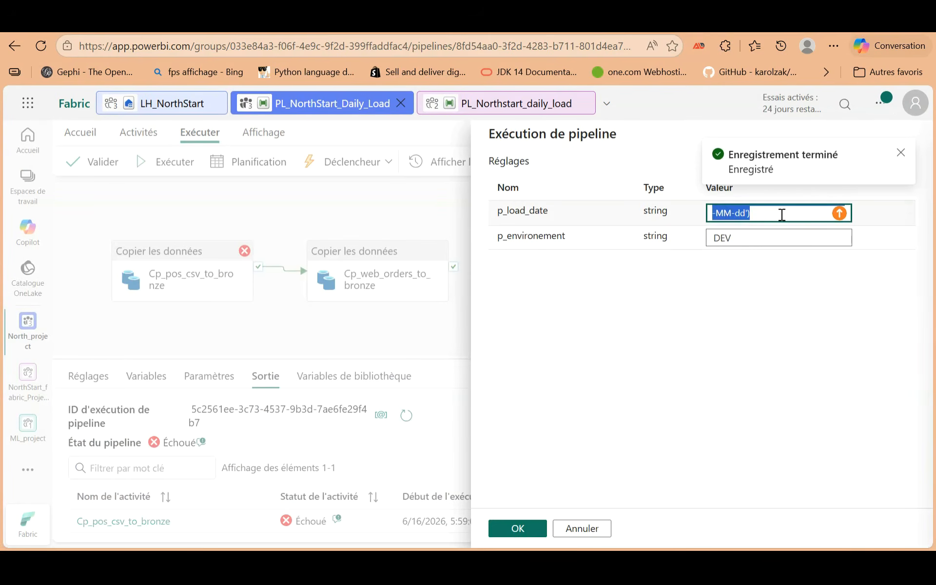
type("2")
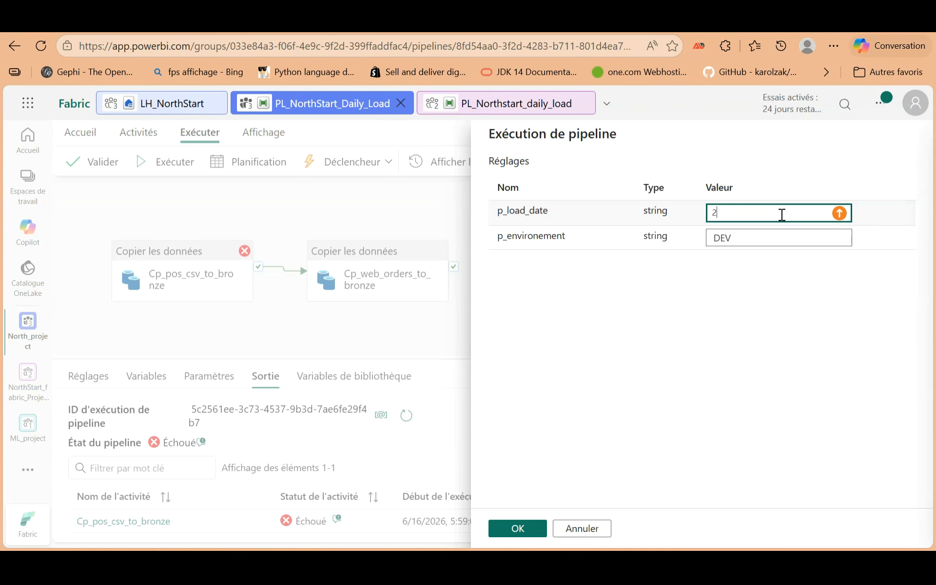
type("025-10-10")
left_click(518, 528)
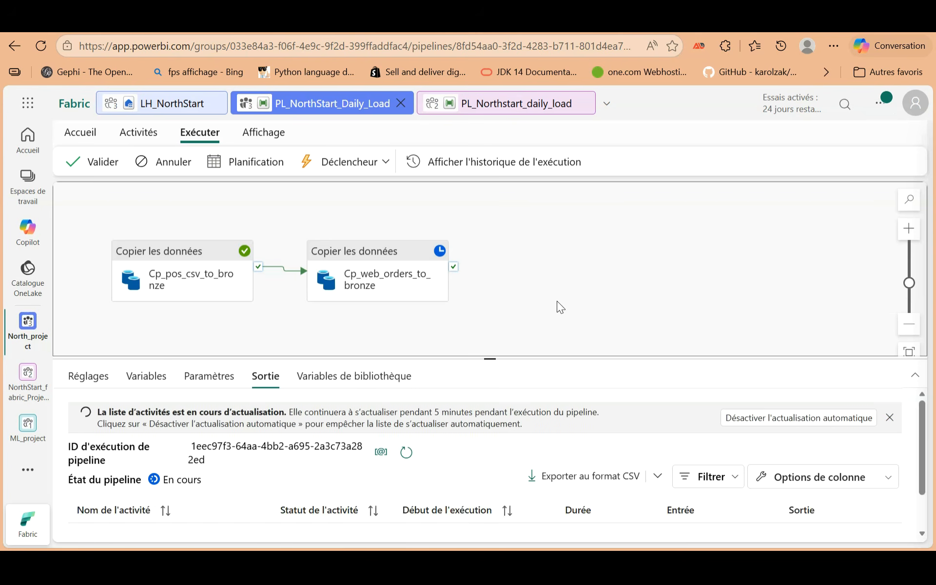
Set the source directory of the Cp_web_orders_to_bronze copy activity to Bronze/web_orders.
mouse_move(368, 272)
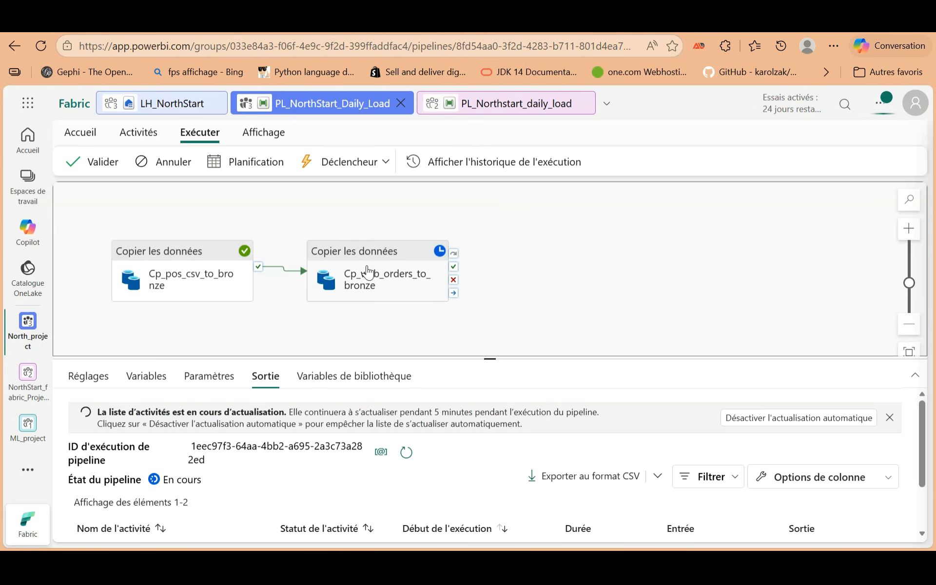
left_click(389, 287)
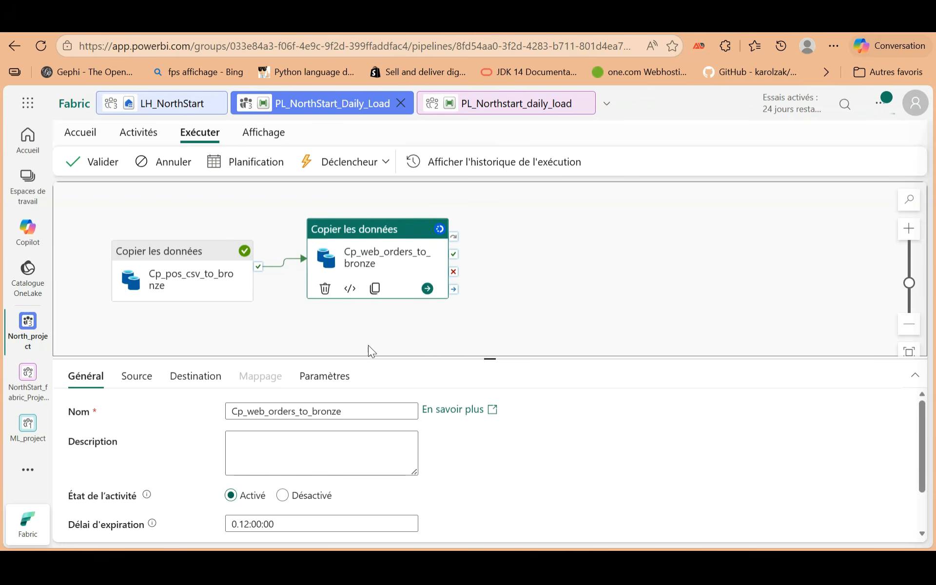
left_click(142, 386)
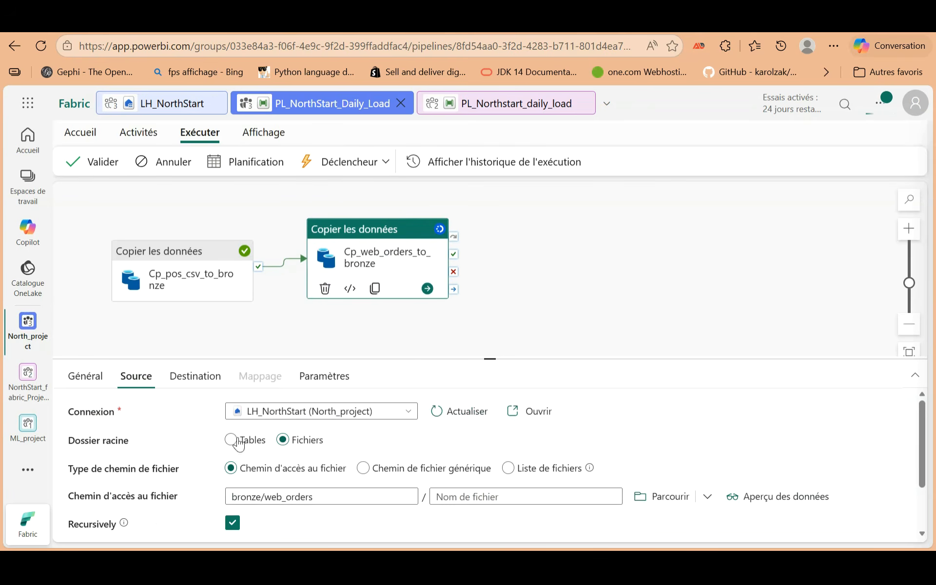
left_click(238, 498)
key("BackSpace")
type("B")
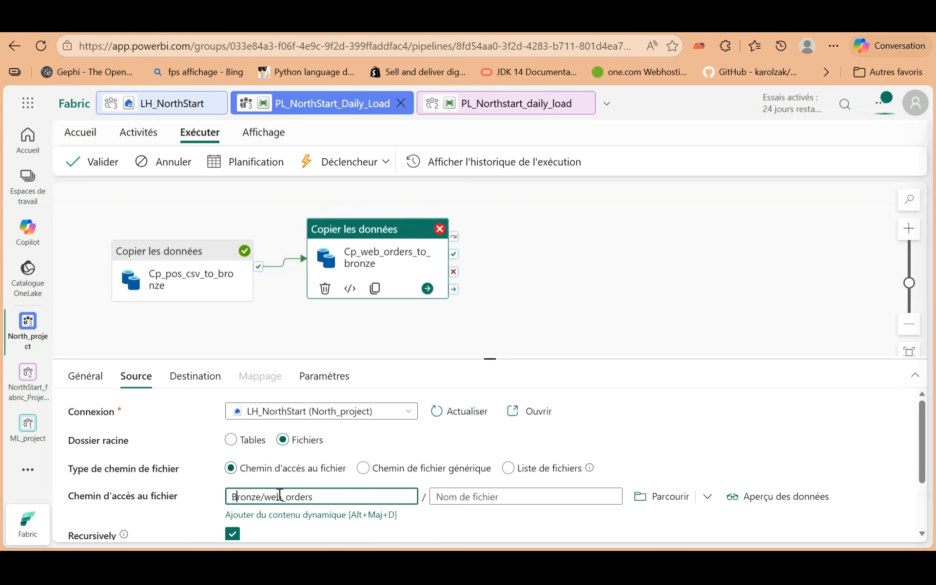
left_click(197, 380)
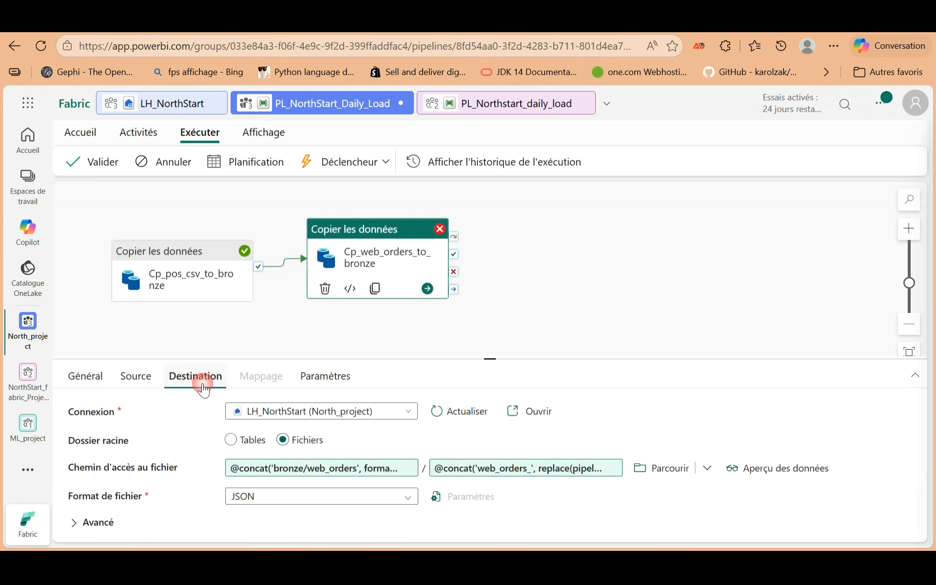
left_click(308, 472)
left_click(310, 480)
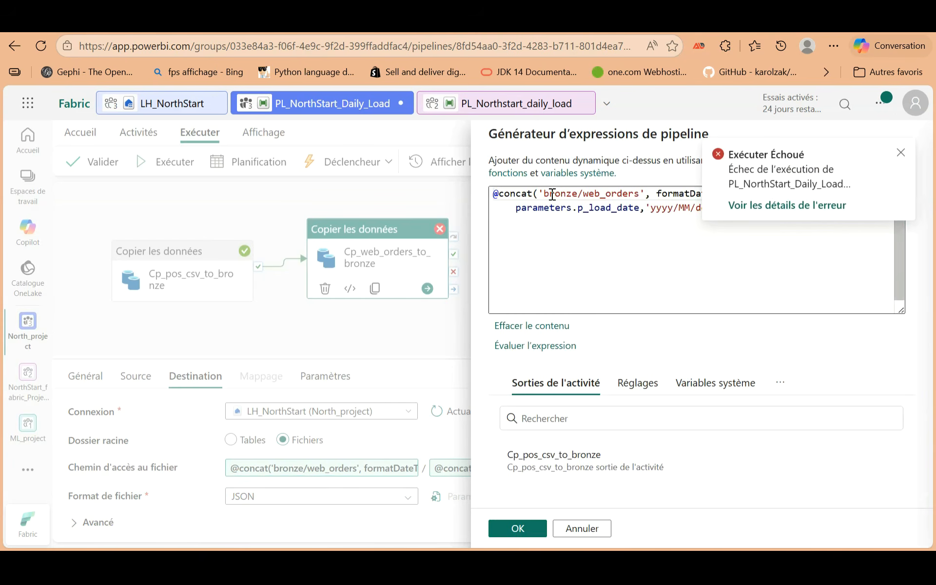
left_click(549, 194)
key("BackSpace")
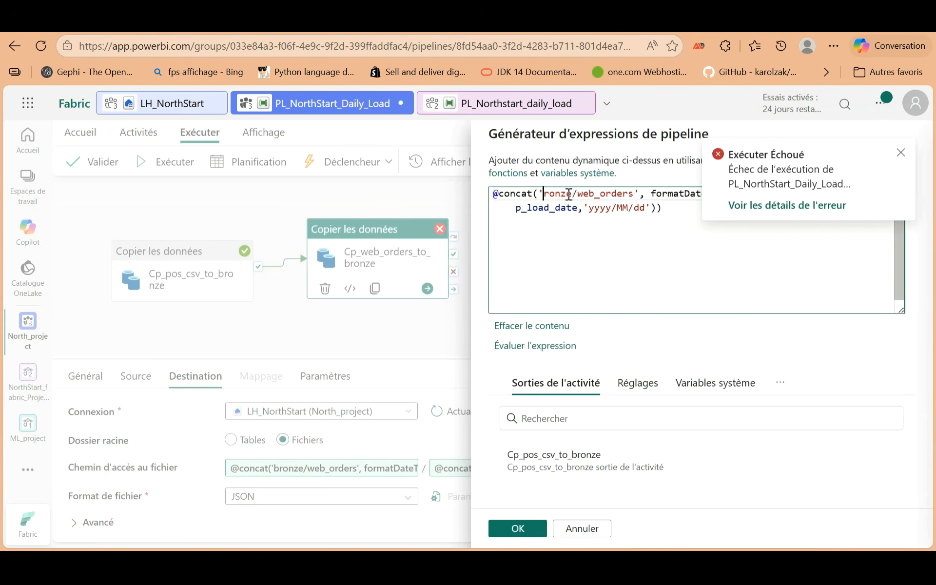
type("B")
left_click(518, 529)
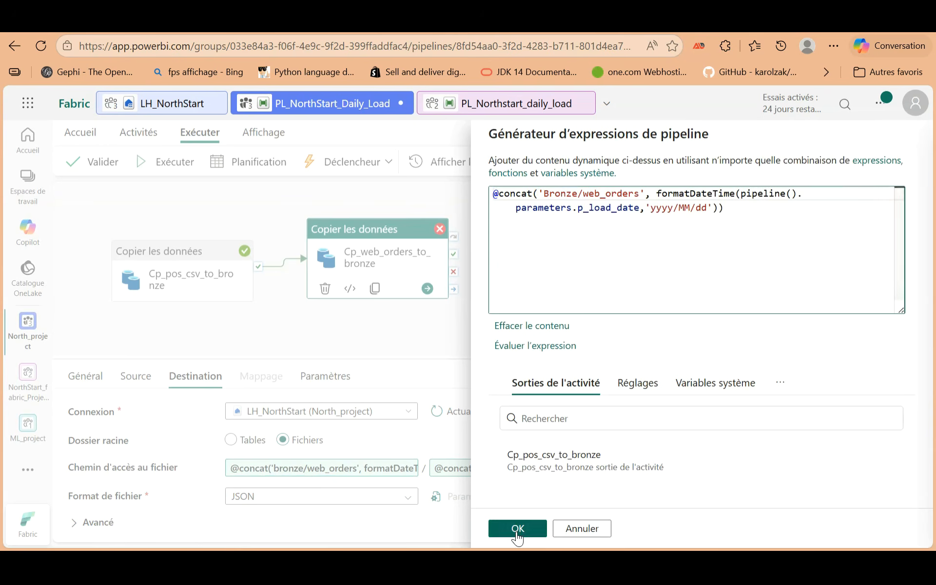
left_click(468, 469)
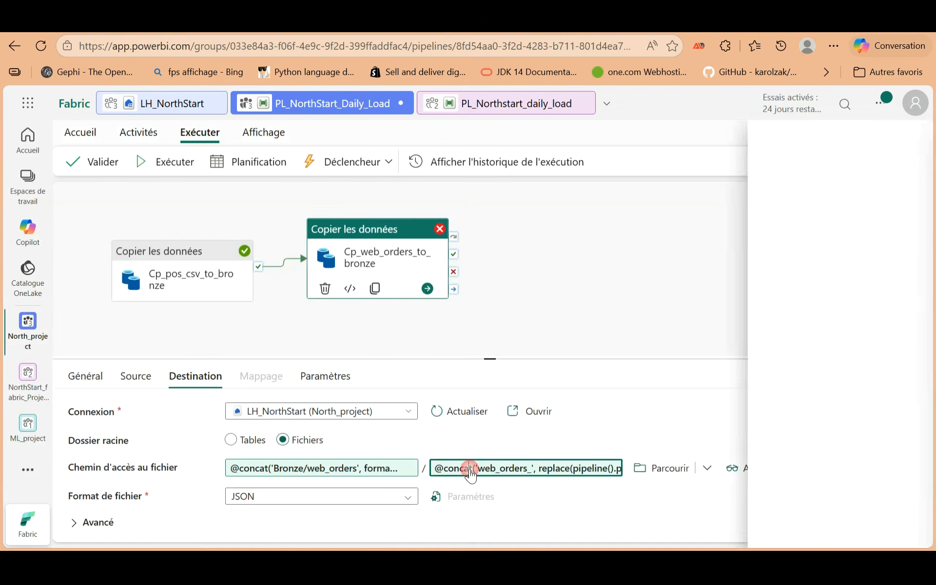
left_click(518, 529)
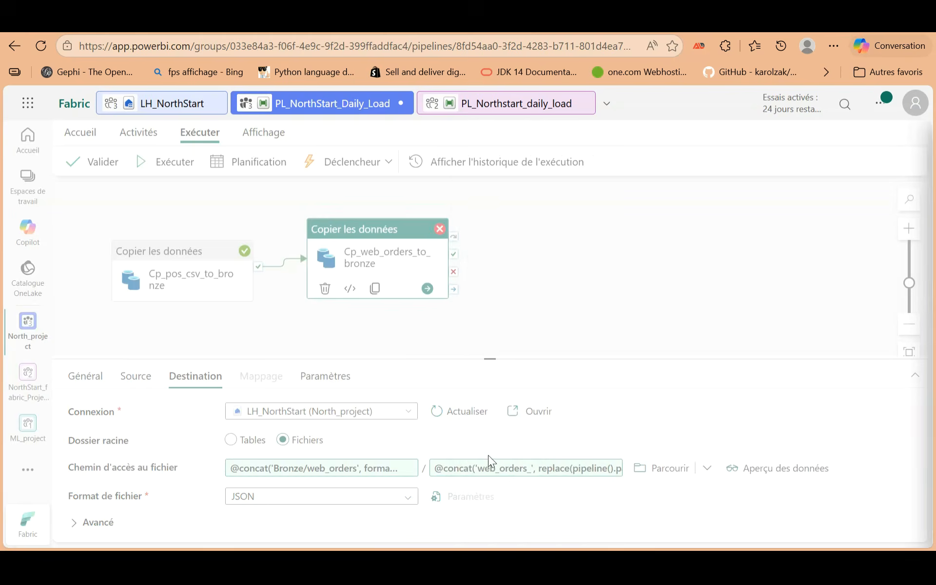
left_click(522, 295)
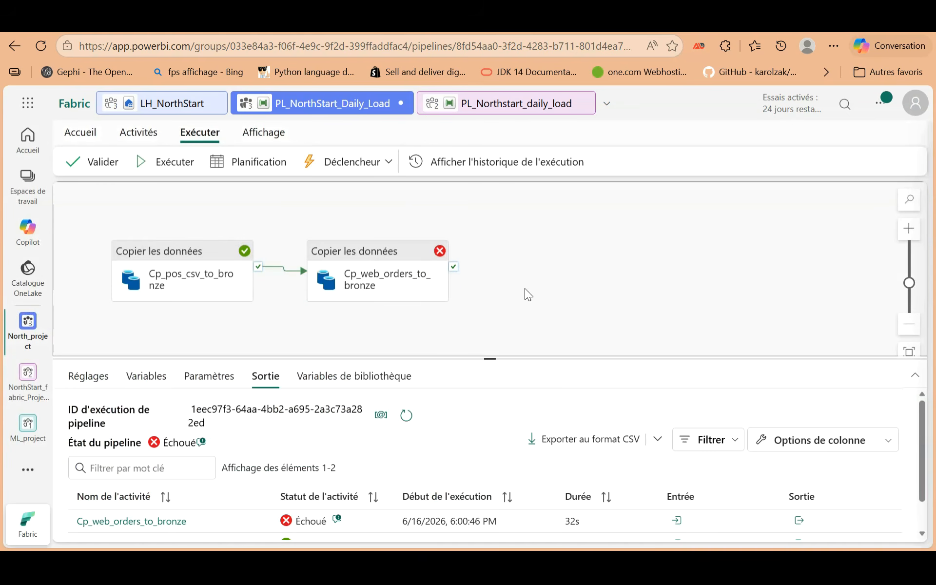
Save and run the pipeline with p_load_date set to 2025-10-11 and p_environement kept at DEV.
left_click(163, 165)
left_click(487, 373)
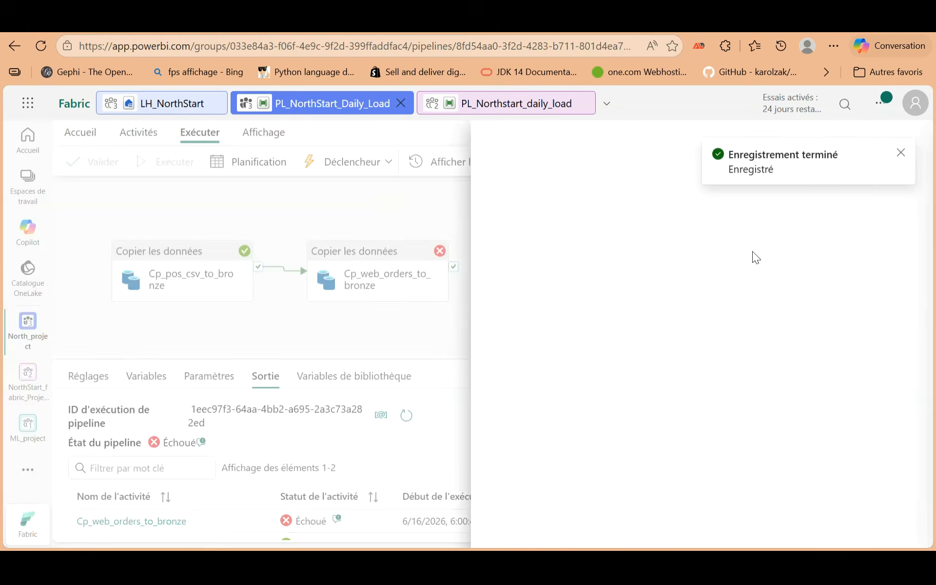
left_click(764, 215)
left_click_drag(769, 215, 677, 211)
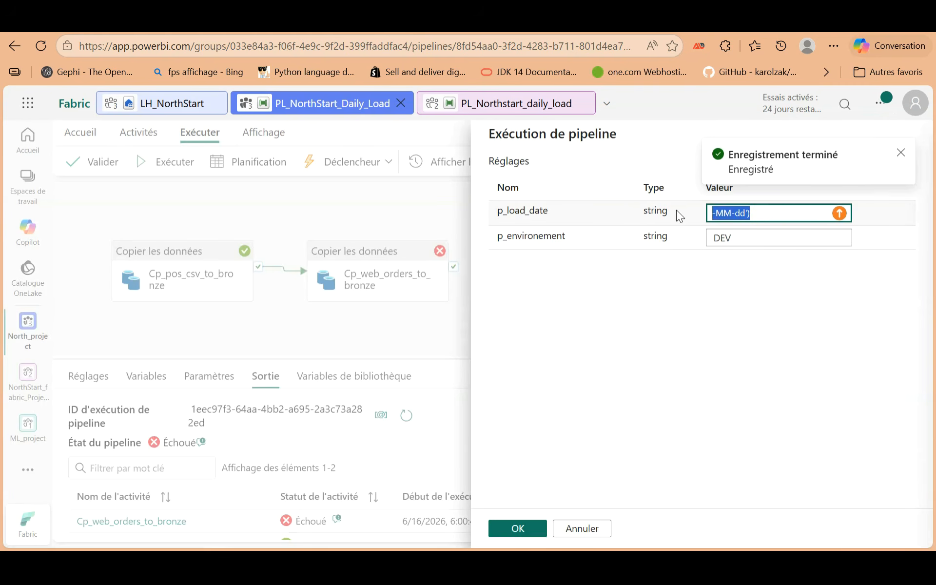
key("BackSpace")
key("BackSpace")
key("BackSpace")
key("BackSpace")
key("BackSpace")
key("BackSpace")
key("BackSpace")
key("BackSpace")
key("BackSpace")
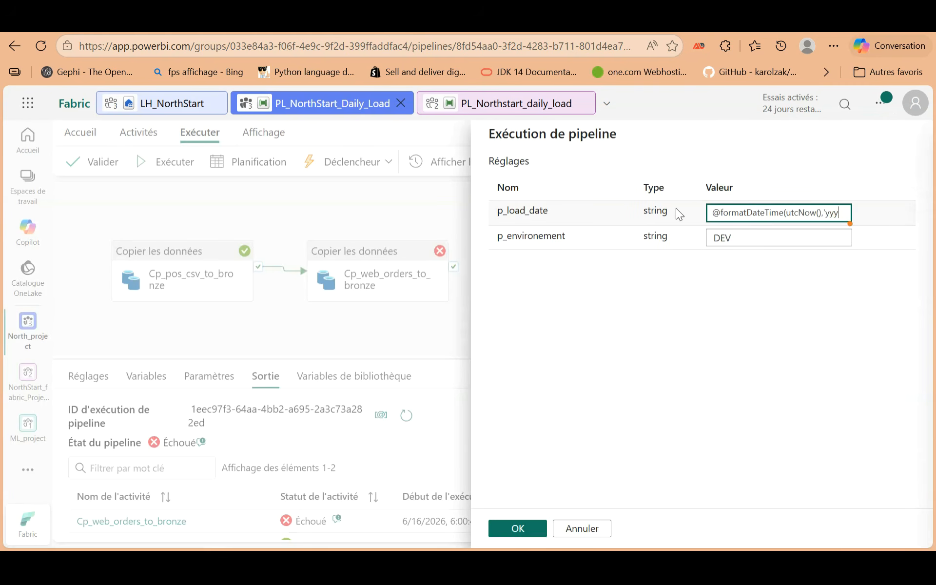
key("BackSpace")
key("BackSpace")
key("BackSpace")
key("BackSpace")
key("BackSpace")
key("BackSpace")
key("BackSpace")
key("BackSpace")
key("BackSpace")
key("BackSpace")
key("BackSpace")
key("BackSpace")
key("BackSpace")
key("BackSpace")
key("BackSpace")
key("BackSpace")
key("BackSpace")
key("BackSpace")
key("BackSpace")
key("BackSpace")
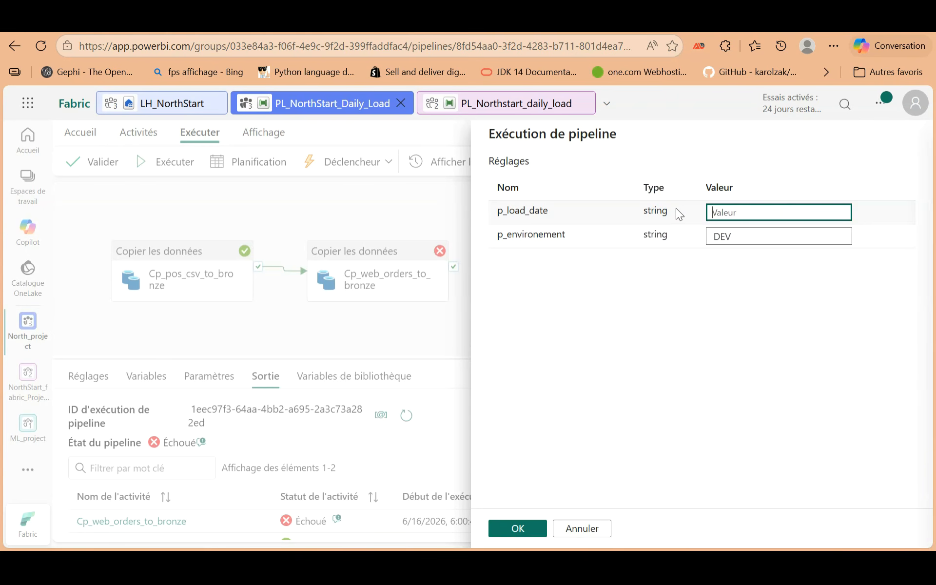
type("2025")
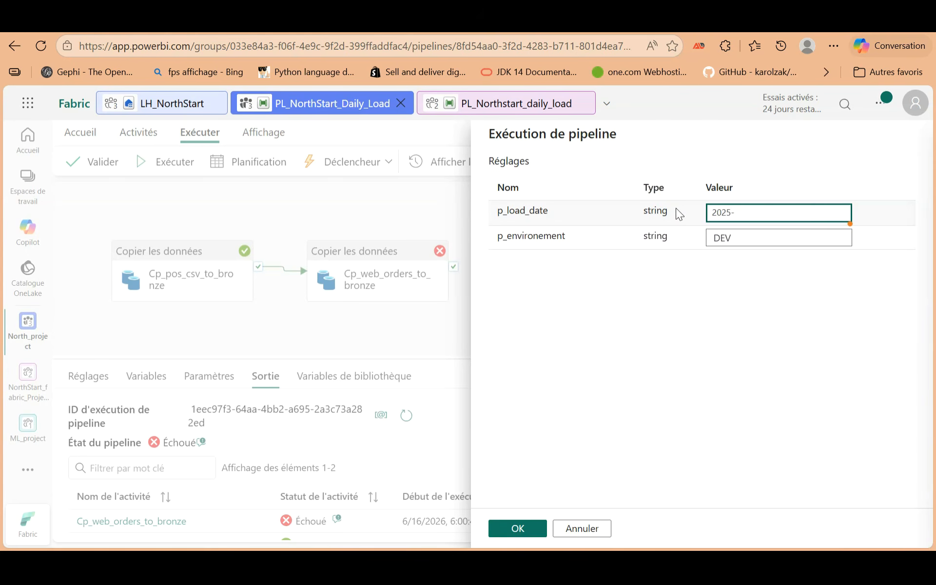
type("-10-11")
left_click(519, 528)
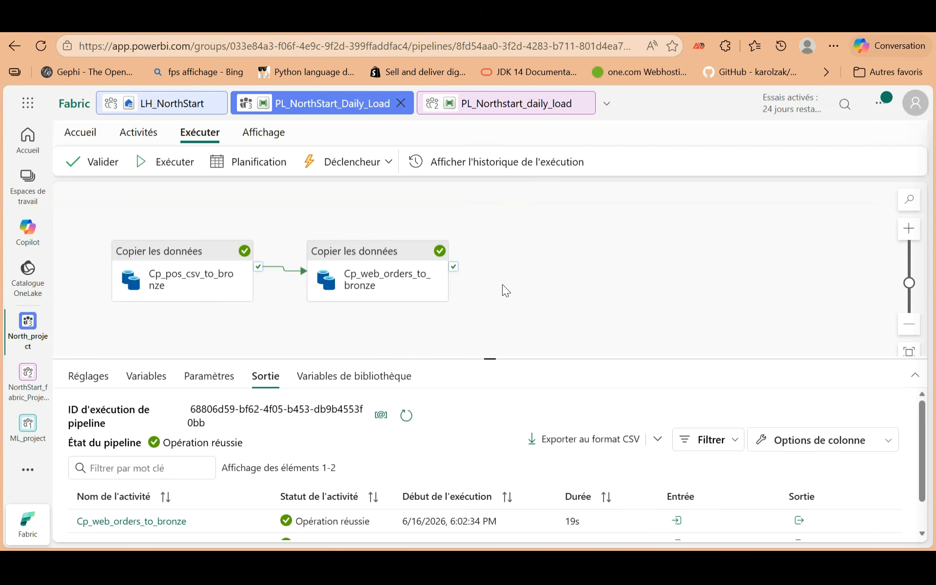
Refresh the Files section of the LH_NorthStart lakehouse and expand its Bronze folder.
left_click(166, 110)
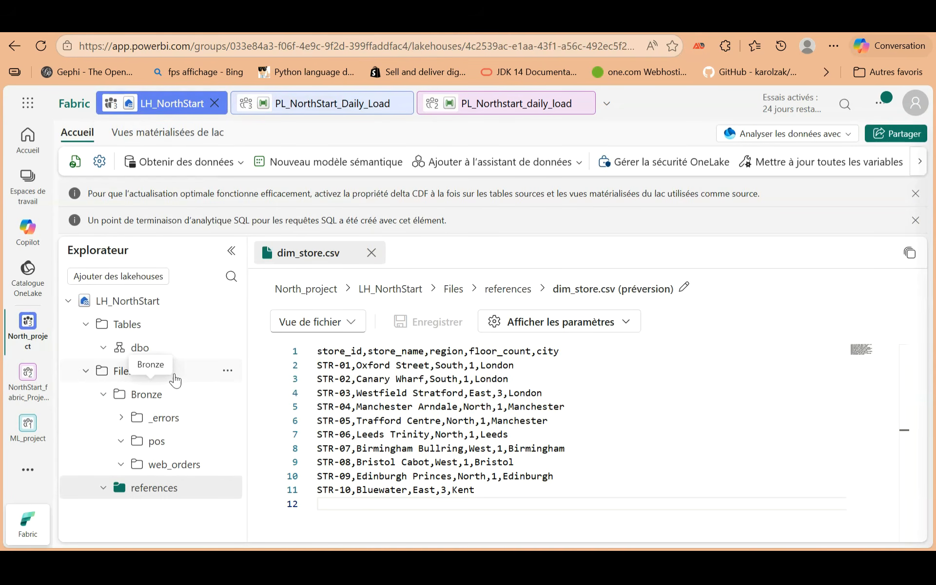
left_click(227, 373)
left_click(246, 348)
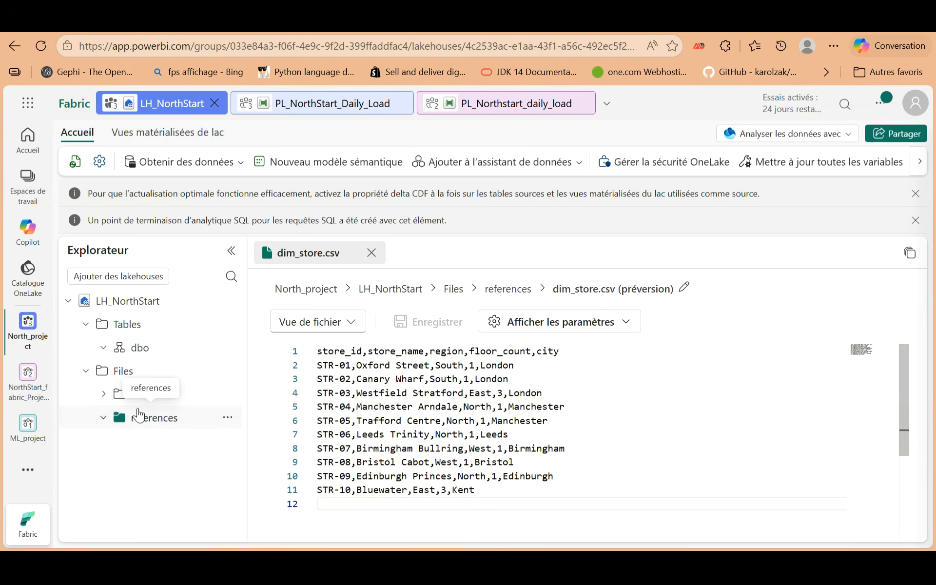
left_click(105, 394)
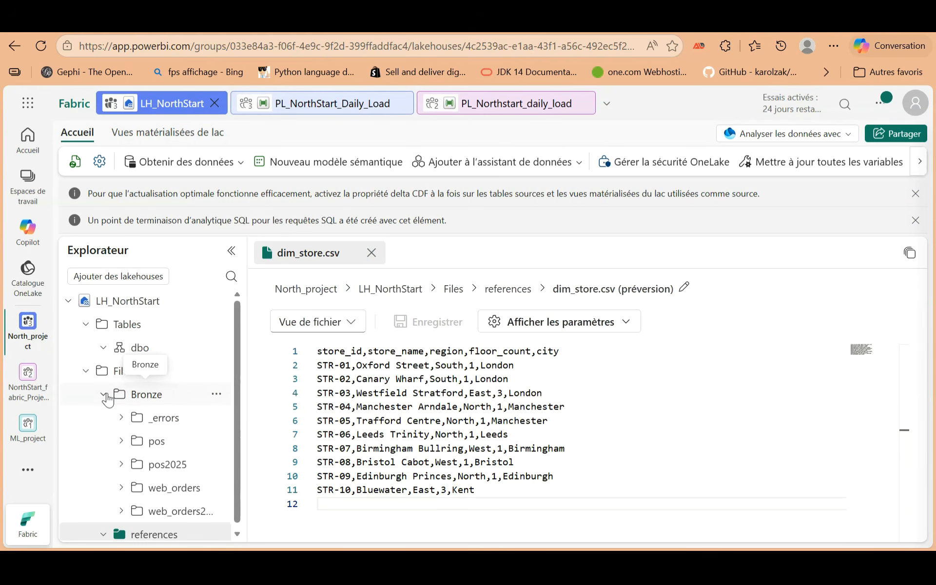
Check the contents of the _errors and pos folders inside Bronze.
left_click(159, 420)
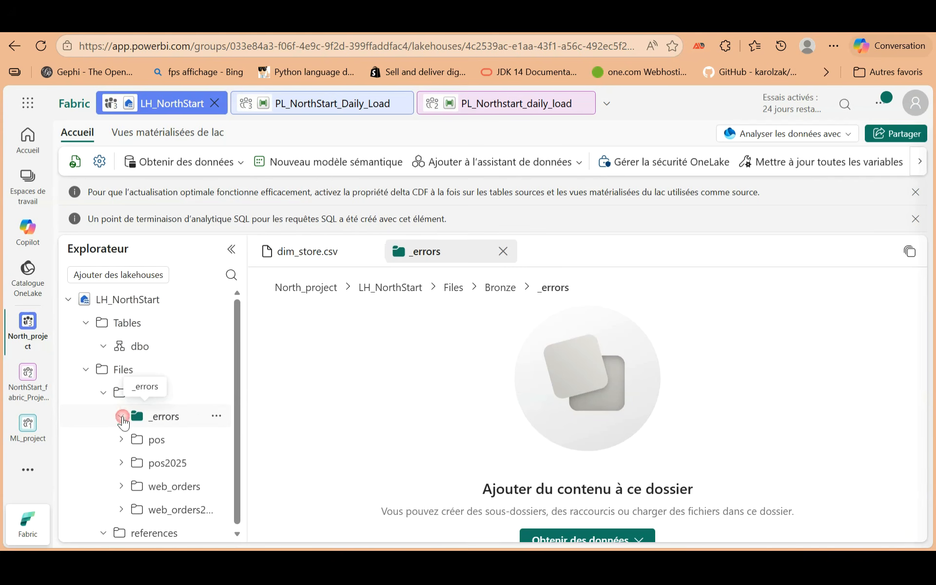
left_click(123, 439)
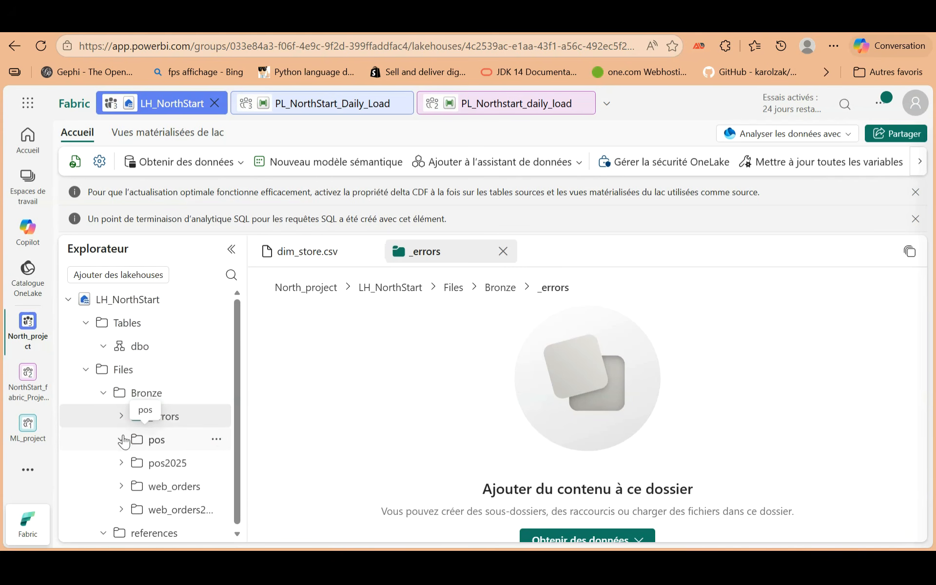
left_click(217, 441)
left_click(176, 442)
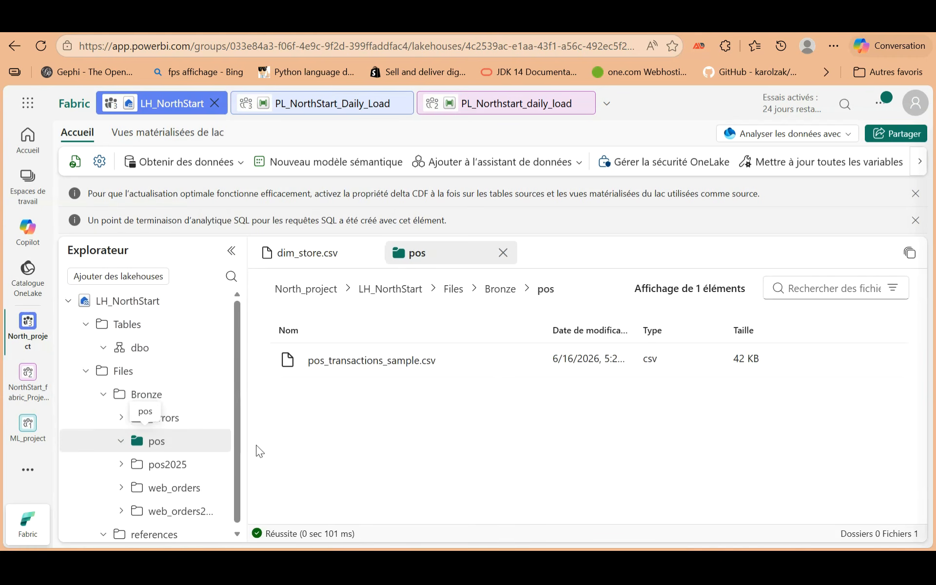
scroll(231, 455, "down", 1)
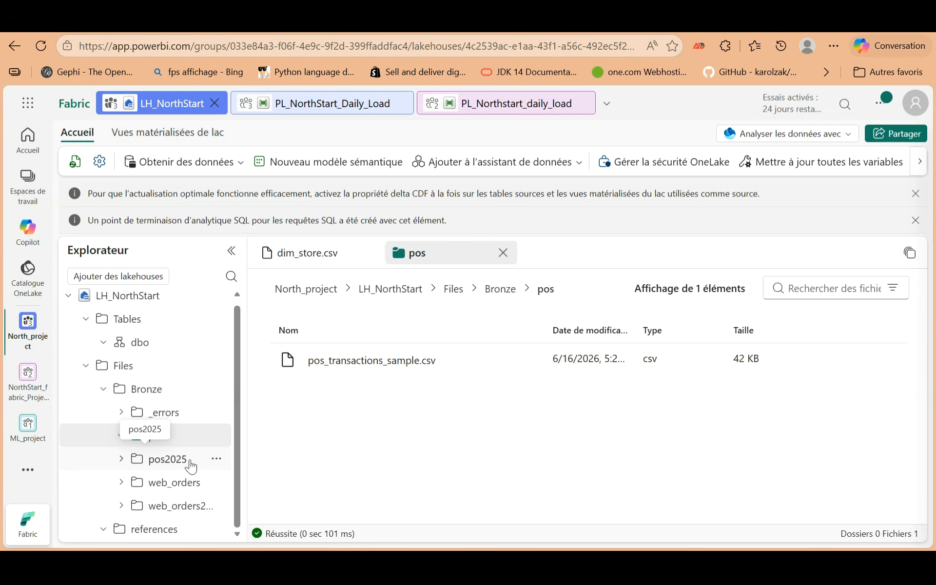
Open pos_transactions_20251010.csv in the Bronze/pos2025/10/10 folder and look through its rows.
left_click(124, 462)
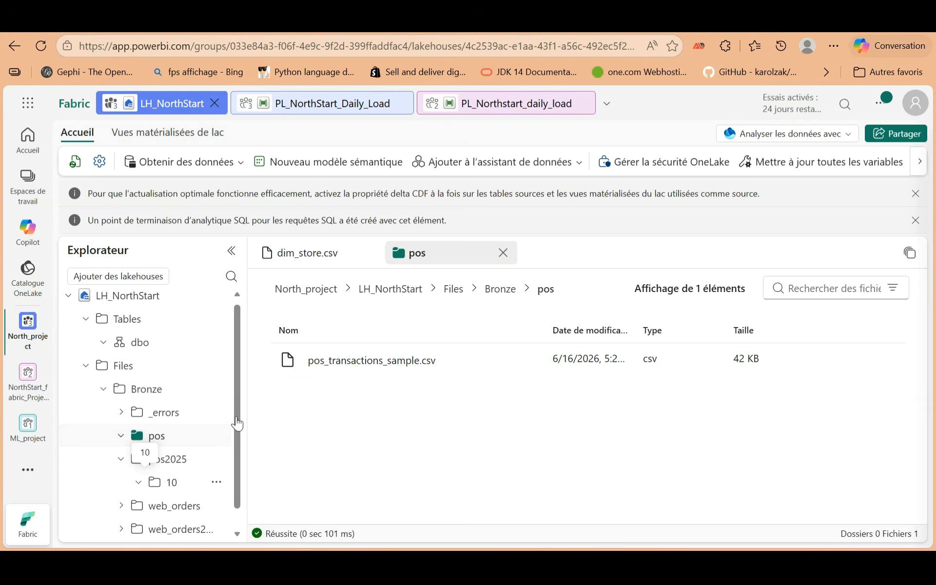
left_click(162, 484)
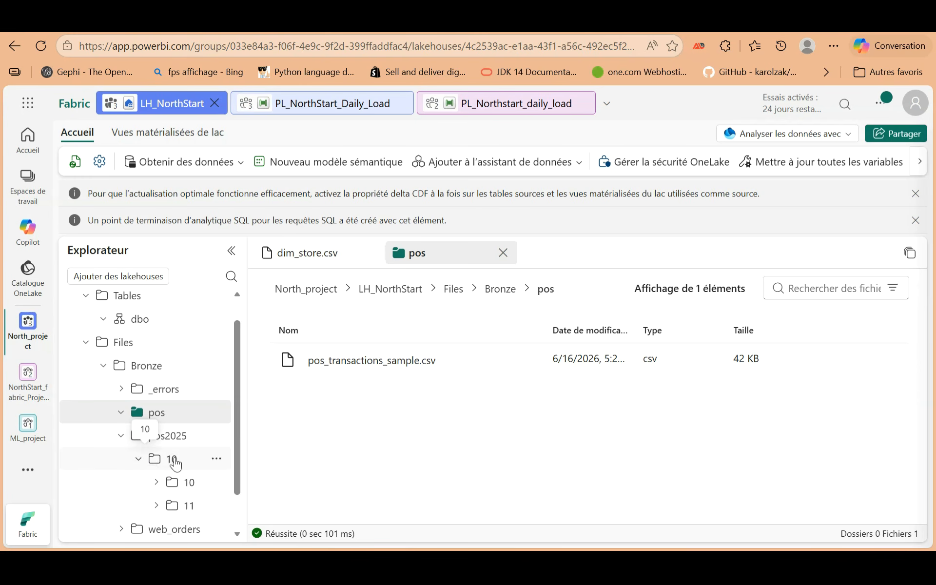
left_click(185, 484)
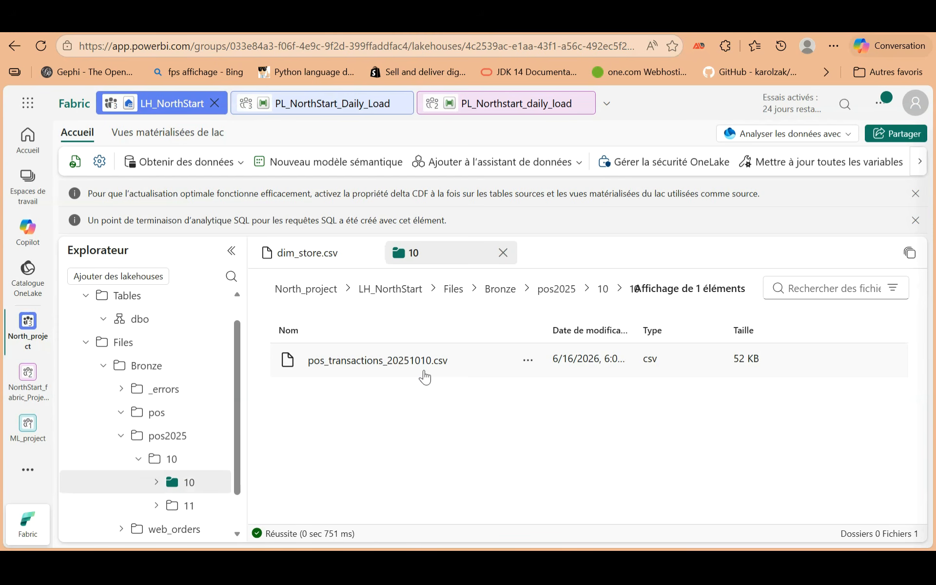
left_click(379, 367)
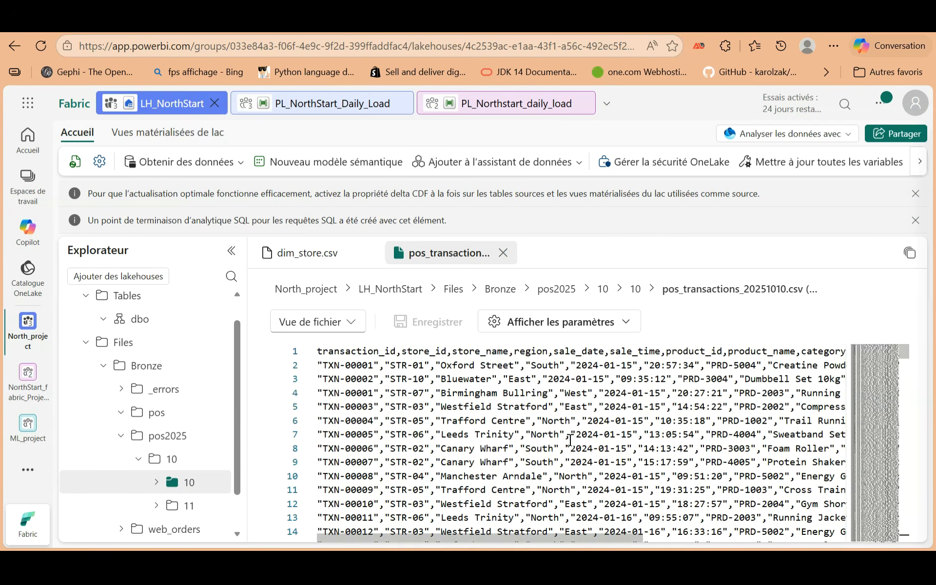
scroll(585, 452, "down", 5)
scroll(585, 451, "down", 20)
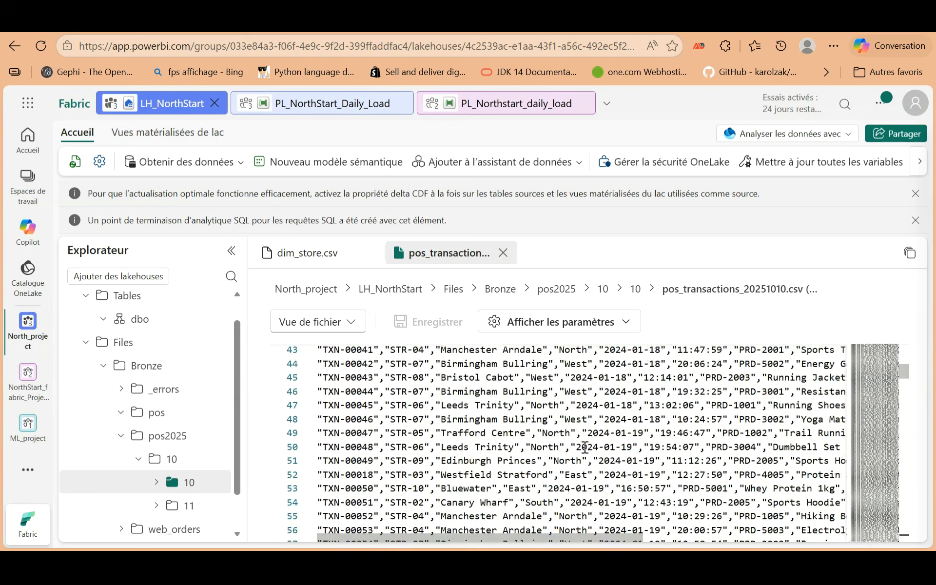
scroll(585, 443, "down", 20)
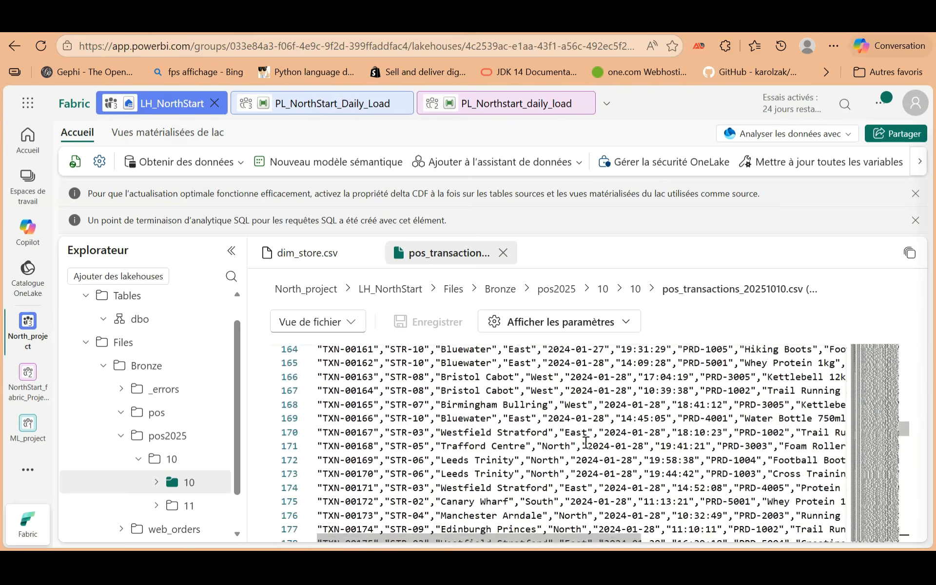
scroll(586, 442, "down", 17)
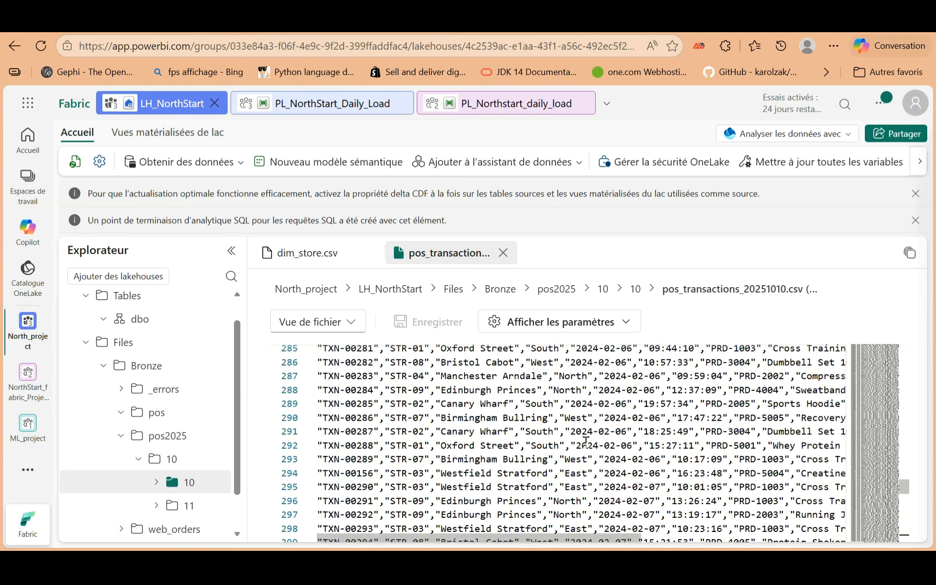
Review pos_transactions_20251010.csv from its header row down to the last transaction.
left_click_drag(555, 542, 454, 495)
scroll(496, 431, "up", 3)
scroll(496, 431, "up", 16)
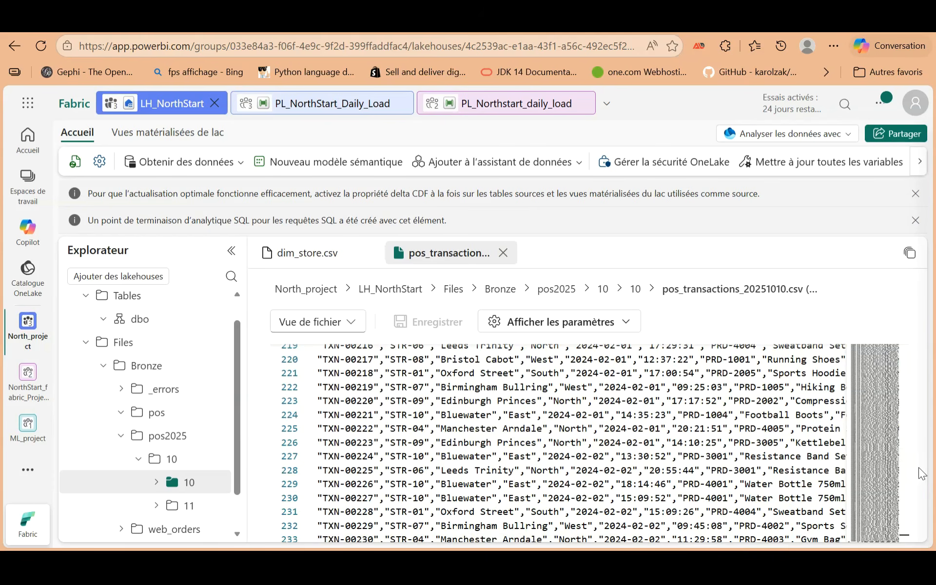
left_click_drag(905, 454, 892, 340)
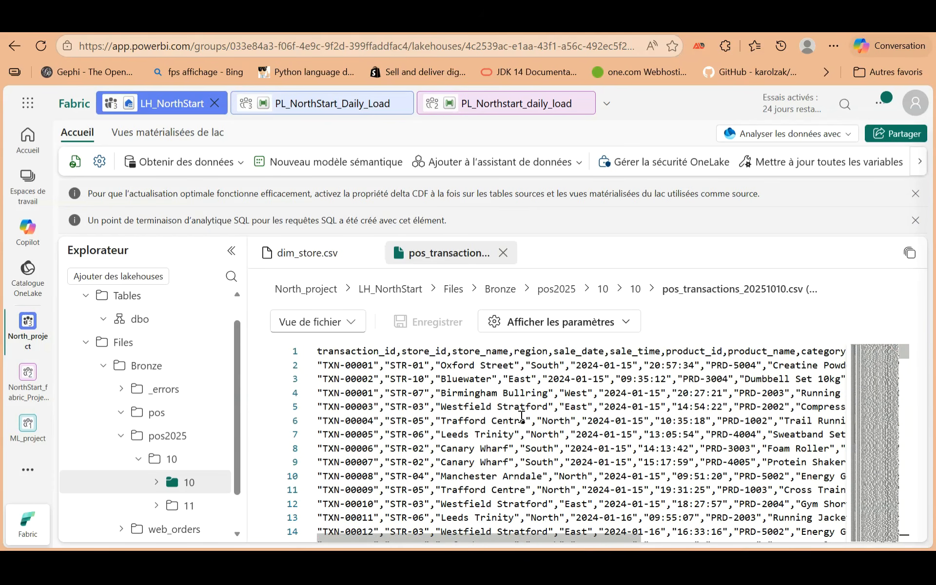
scroll(506, 420, "down", 7)
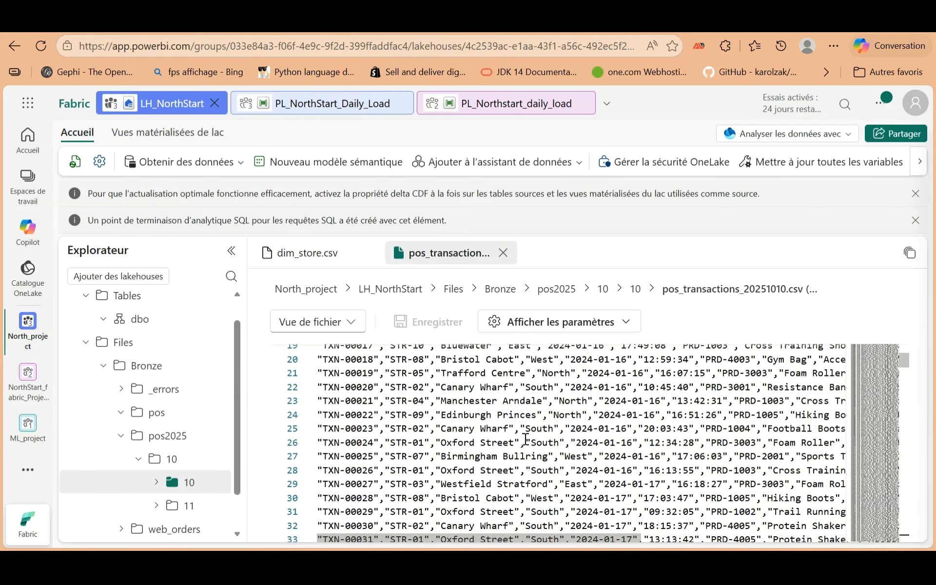
left_click_drag(904, 363, 905, 483)
scroll(681, 500, "down", 20)
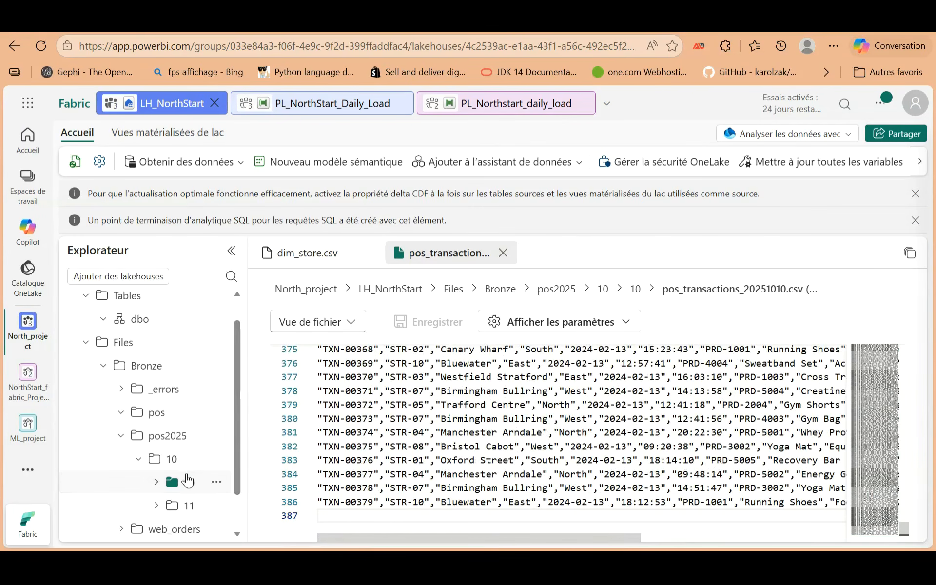
Check the 11 folder in Bronze/pos2025/10 and expand web_orders2025 down to its day folder.
left_click(182, 507)
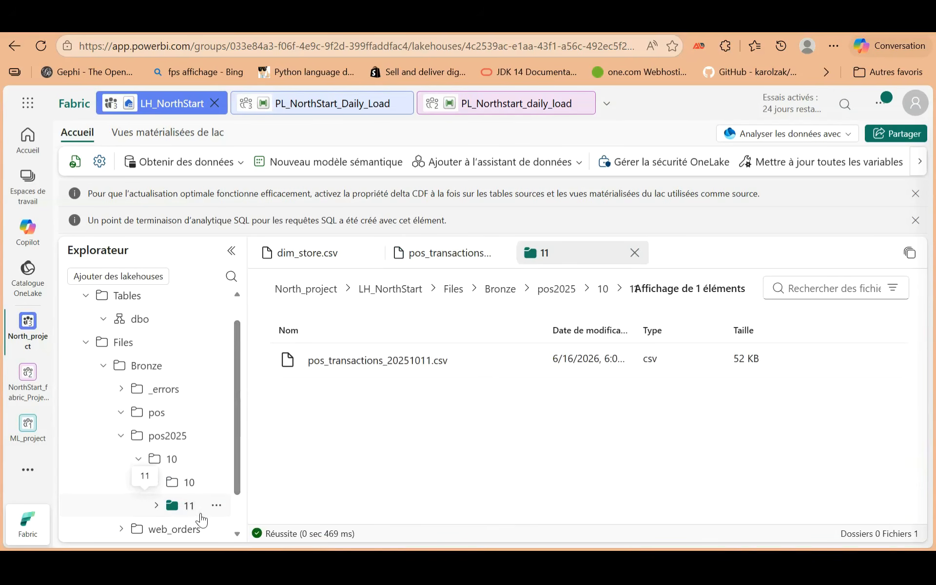
scroll(195, 507, "down", 1)
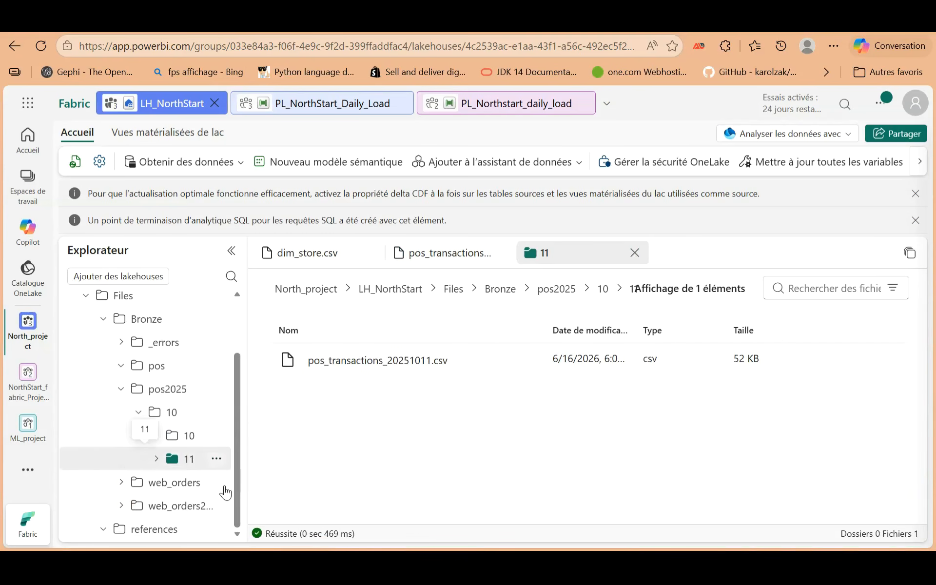
left_click(153, 506)
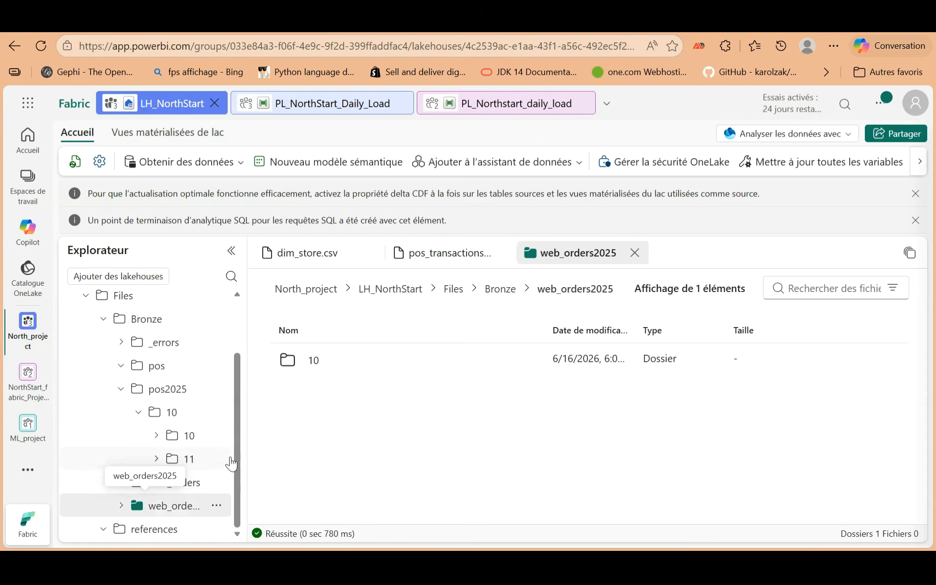
left_click(122, 507)
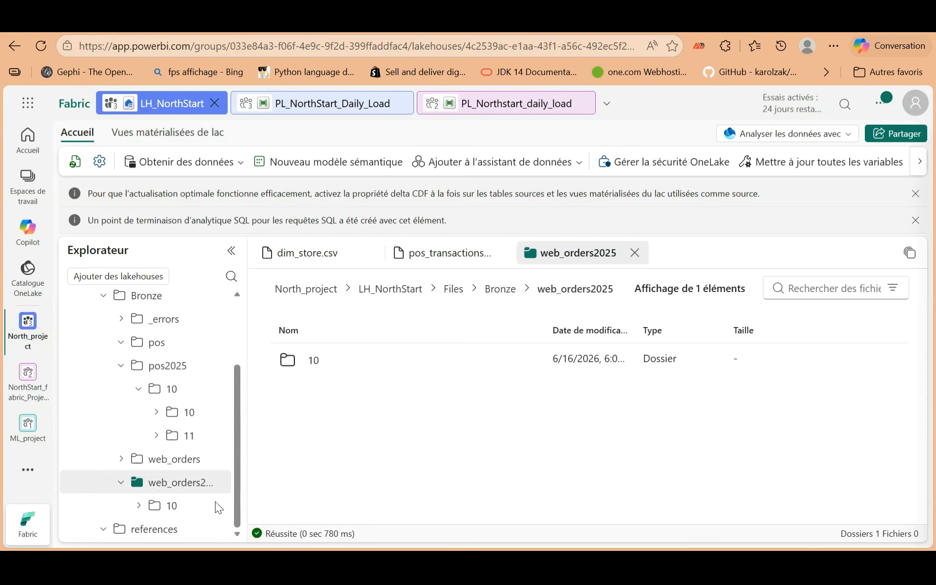
left_click(139, 503)
scroll(179, 512, "down", 1)
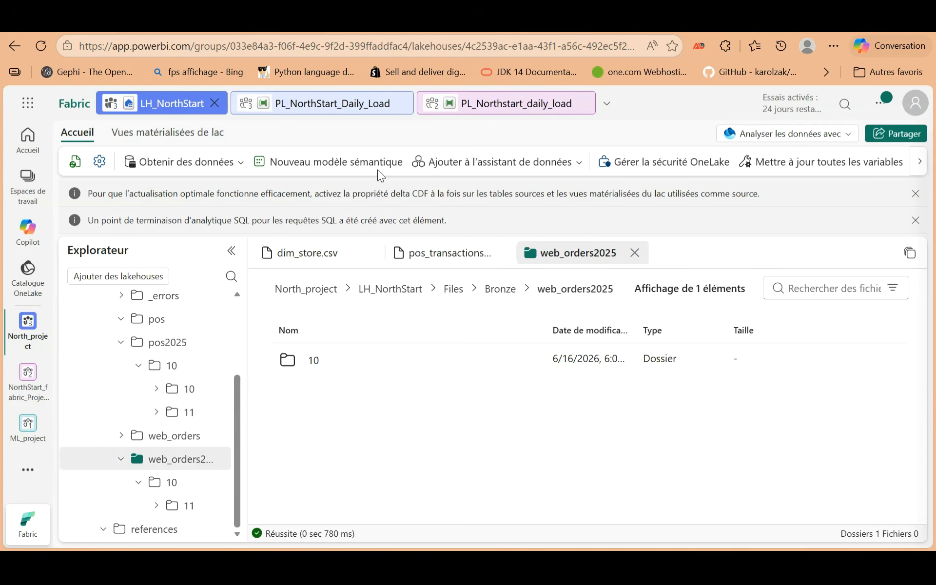
Try to run the PL_NorthStart_Daily_Load pipeline with its default parameter values.
left_click(332, 113)
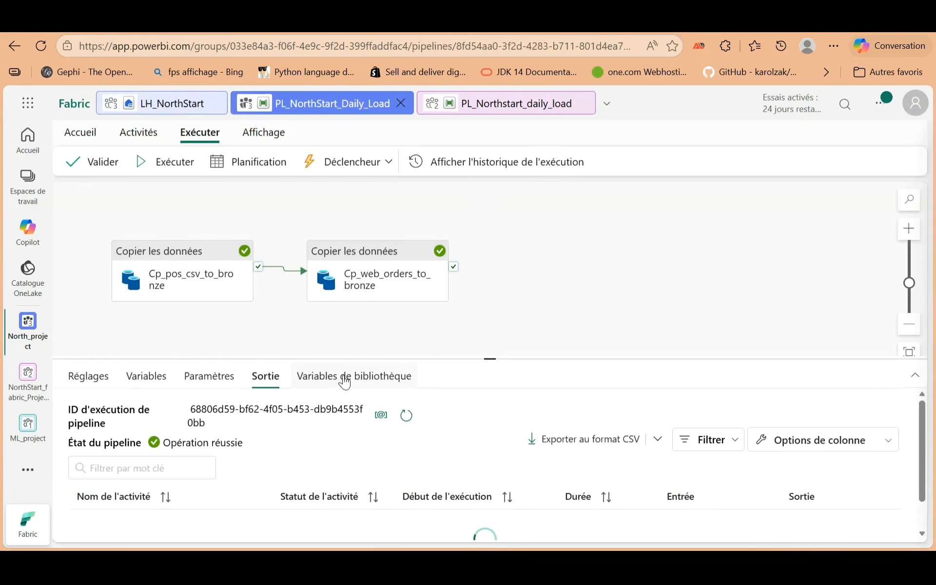
left_click(168, 163)
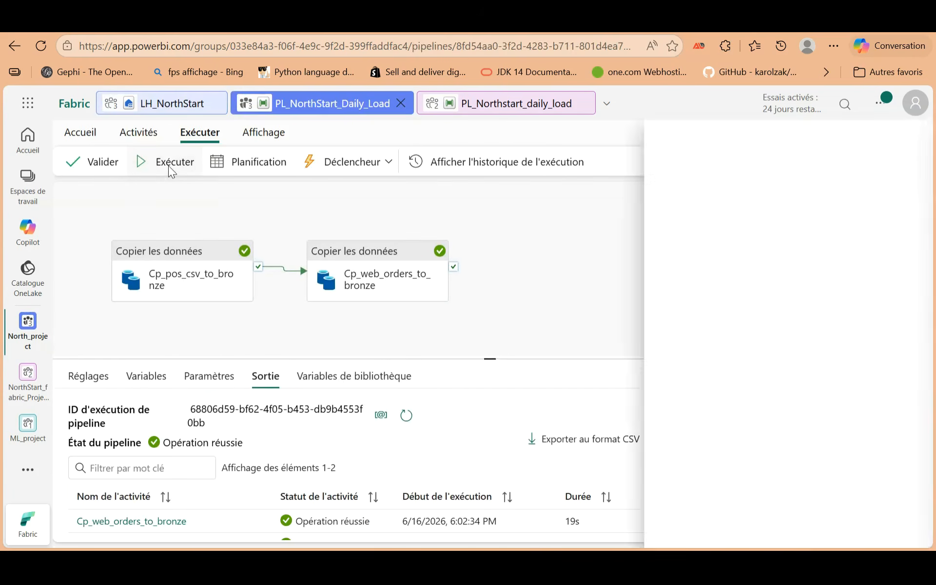
left_click(529, 527)
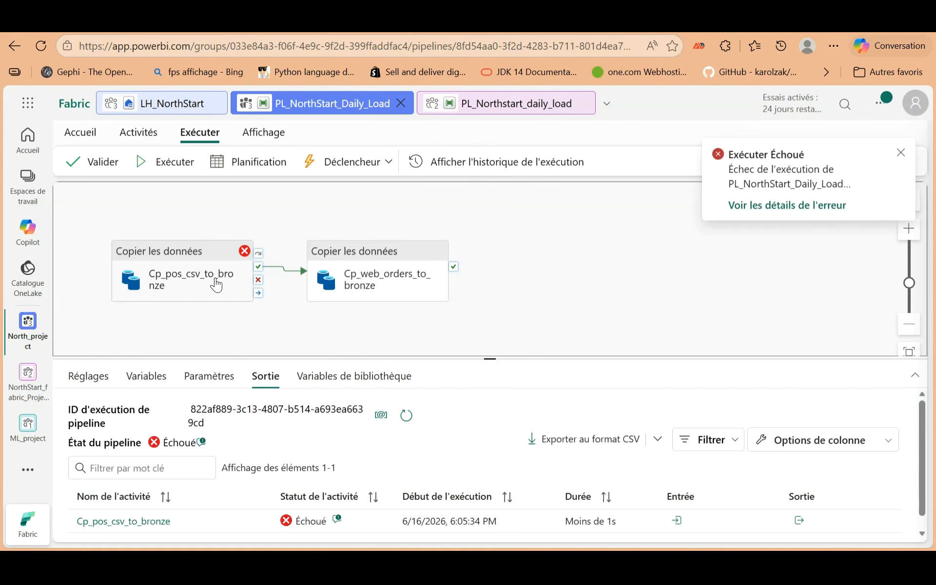
Run the pipeline again with p_load_date set to 2027-01-01 and p_environement kept at DEV.
left_click(172, 168)
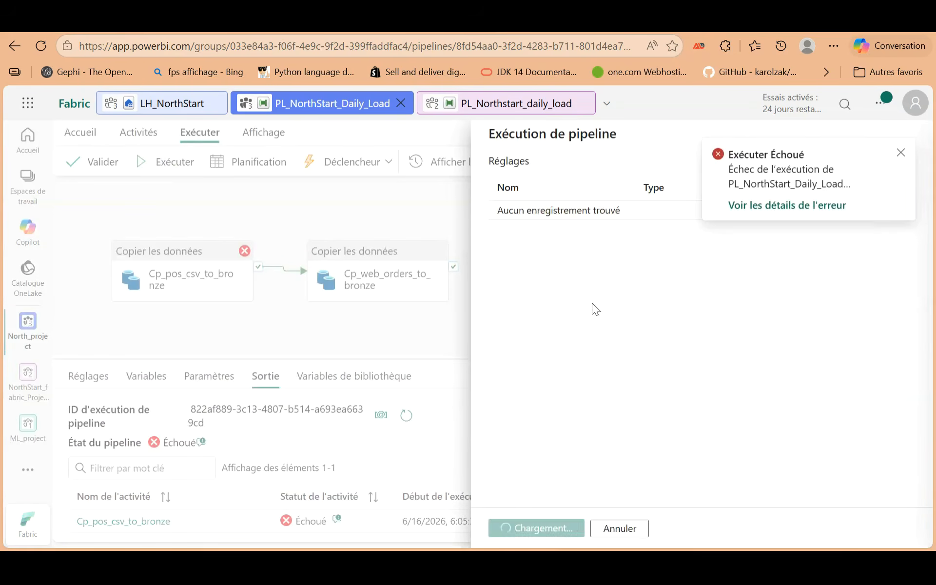
left_click(900, 153)
left_click(824, 212)
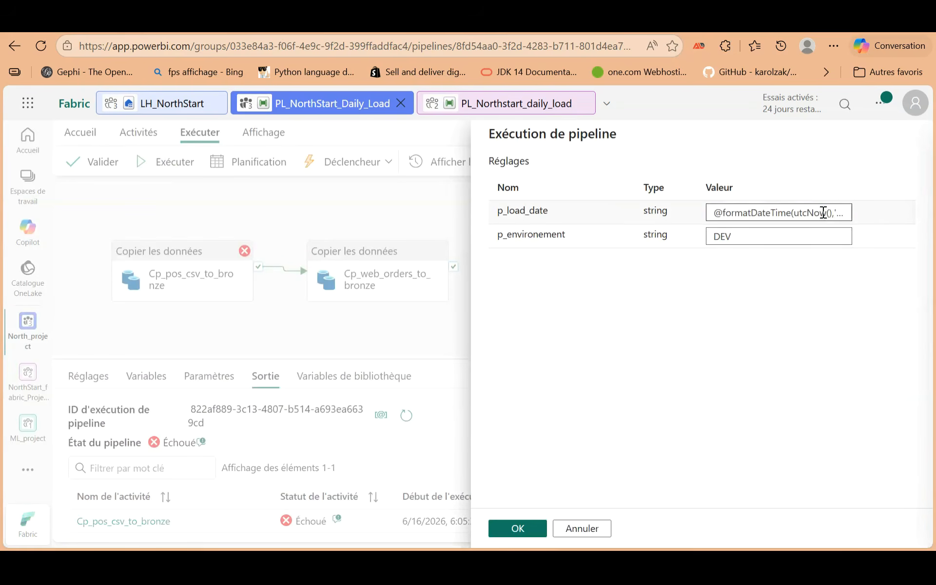
key("ctrl+a")
key("BackSpace")
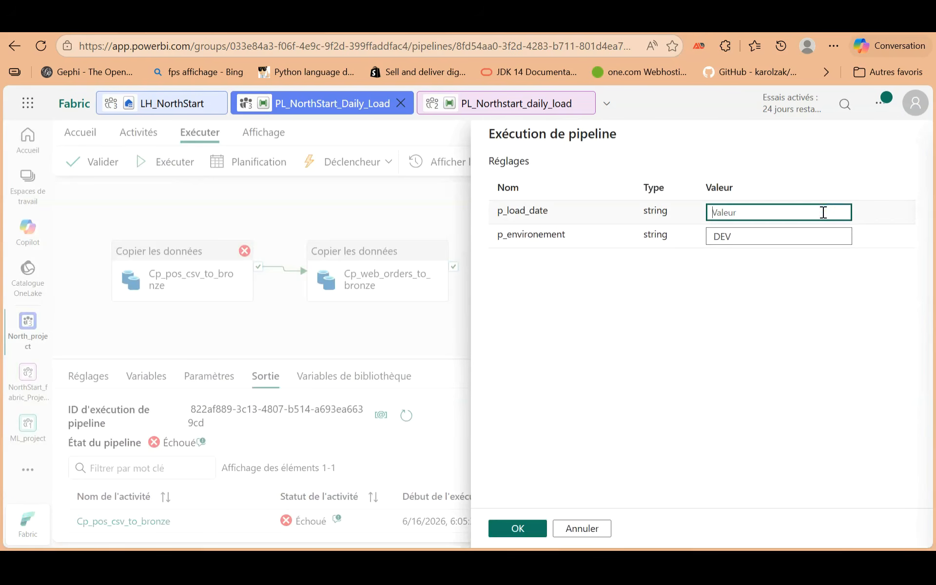
type("2027-01-01")
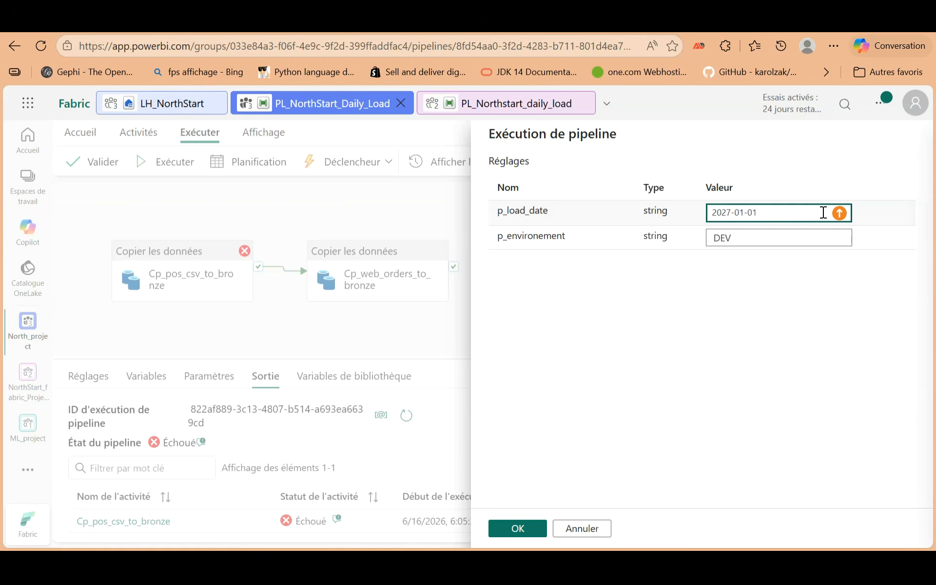
left_click(496, 526)
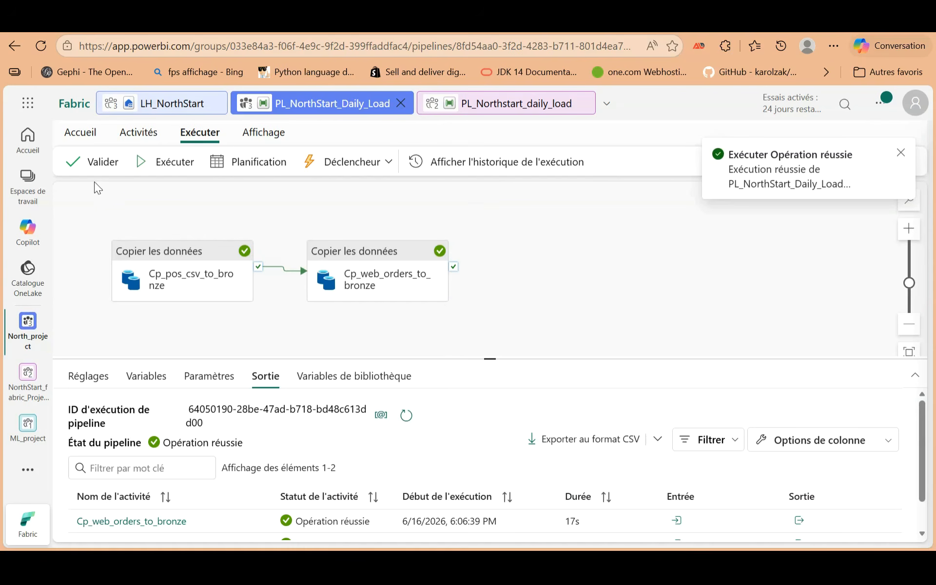
Refresh the Bronze folder of the LH_NorthStart lakehouse and expand pos2027 through its 01/01 subfolders.
left_click(167, 108)
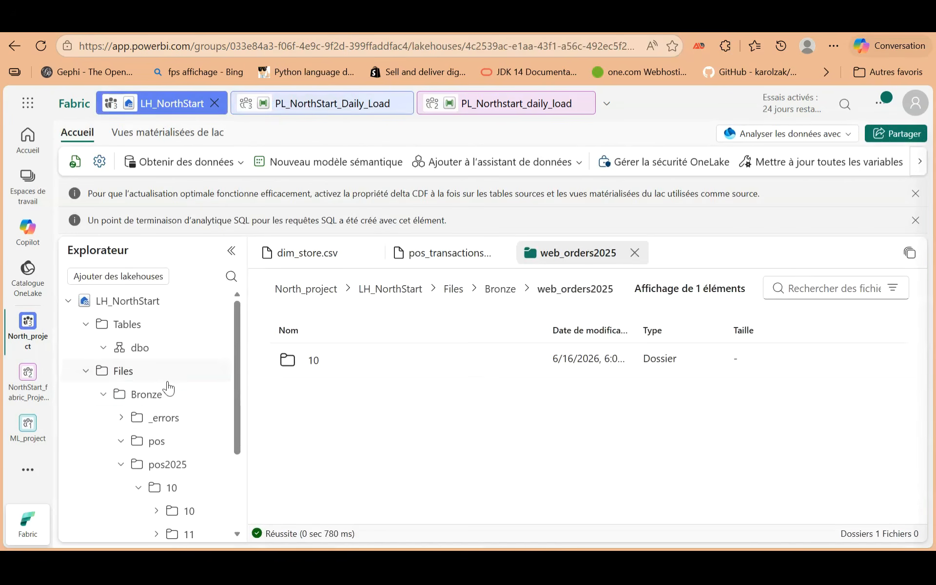
left_click(216, 394)
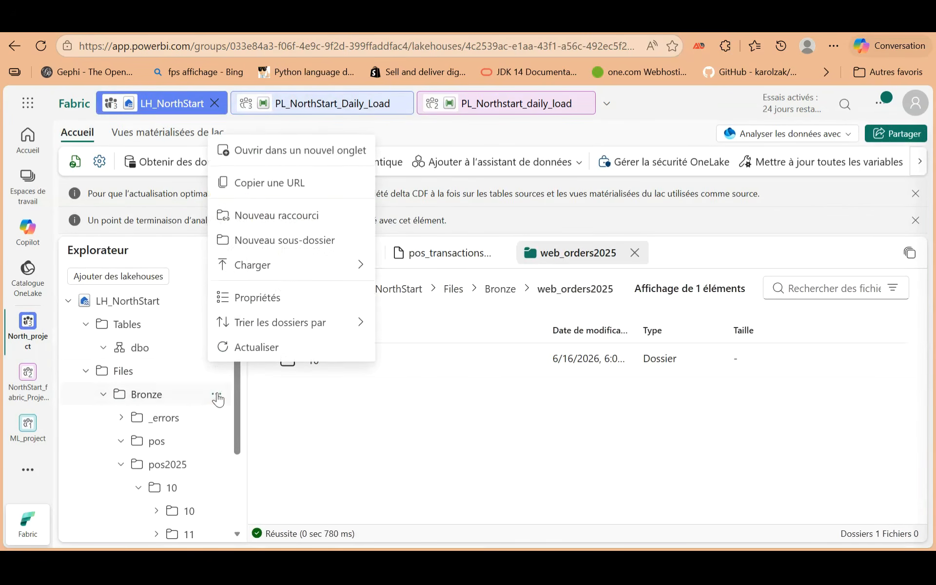
left_click(239, 349)
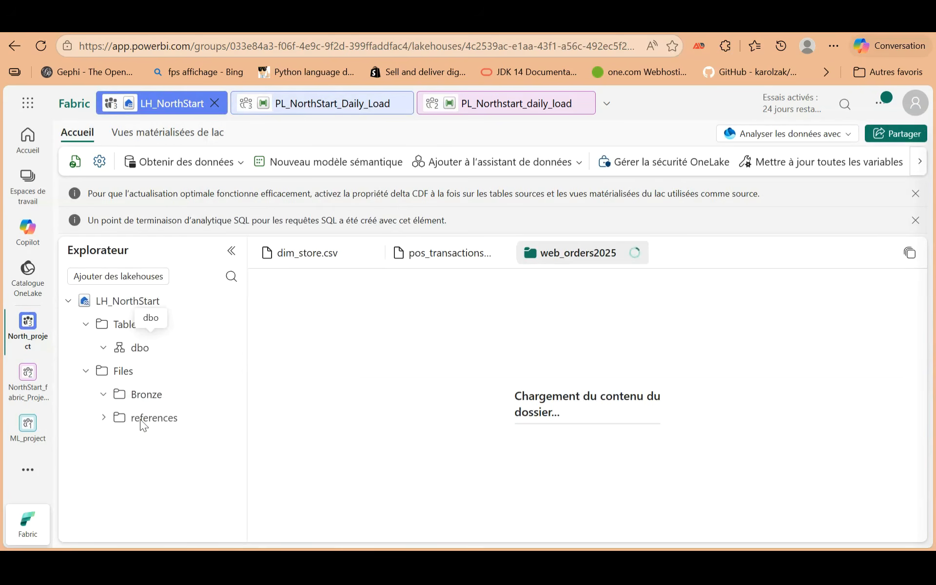
scroll(181, 473, "down", 1)
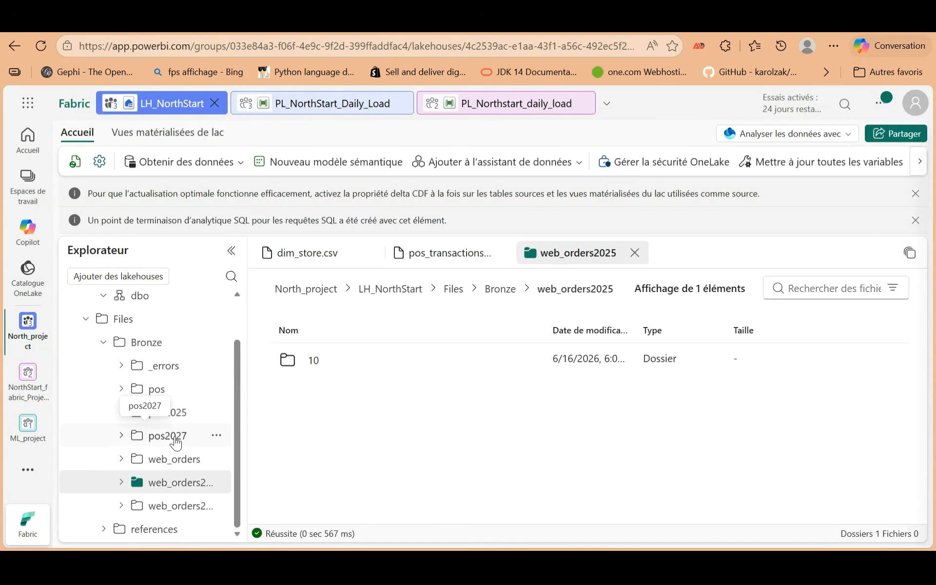
left_click(123, 436)
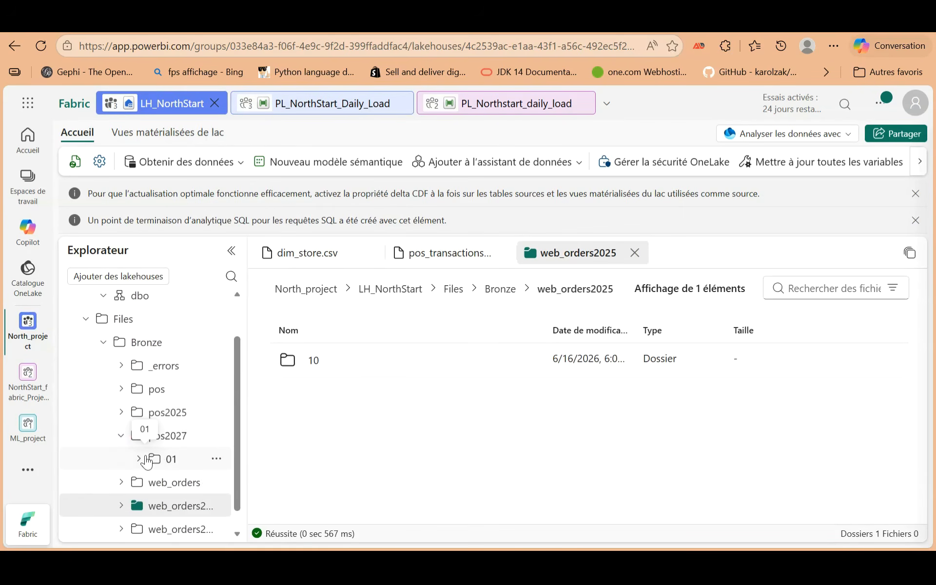
left_click(138, 459)
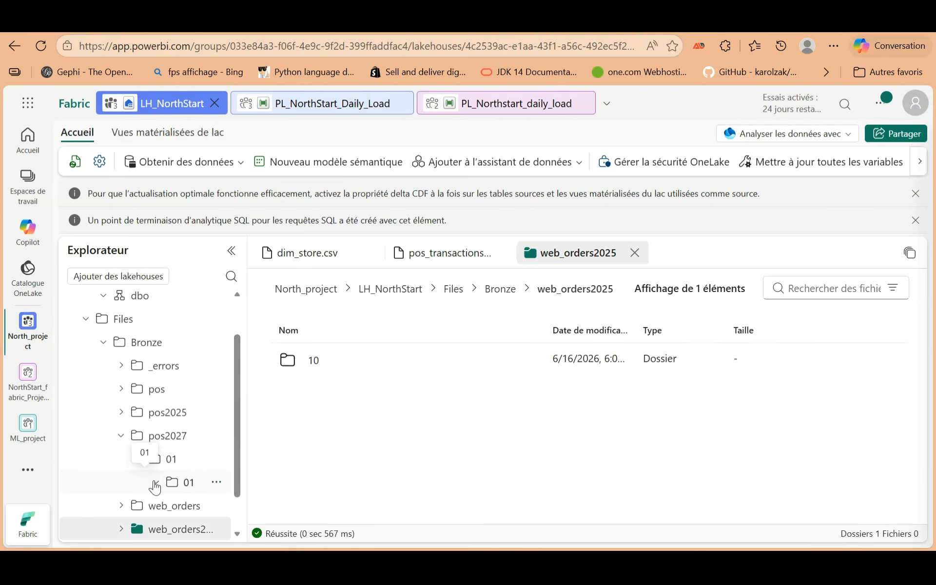
left_click(156, 482)
scroll(151, 488, "down", 1)
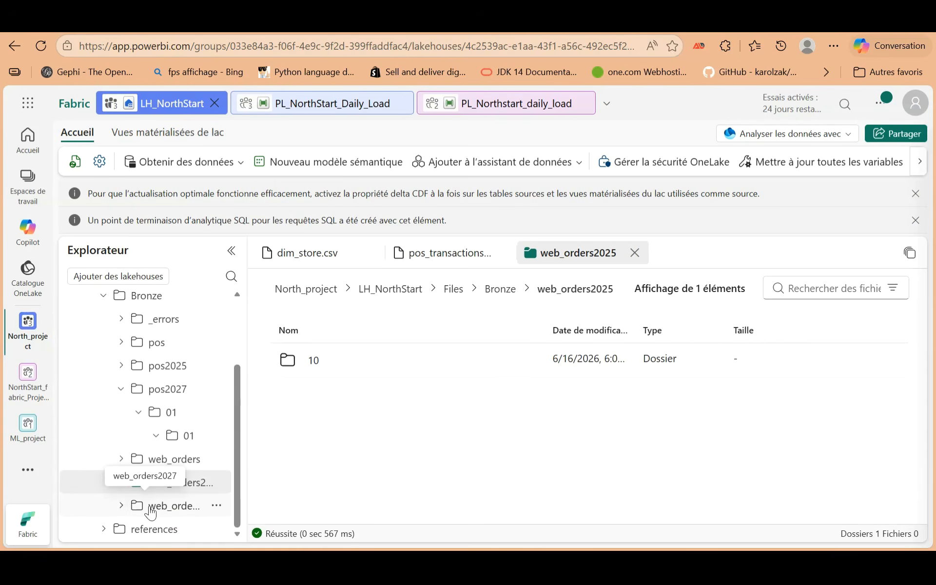
Expand web_orders2027 through its 01/01 subfolders and widen the explorer so the full folder names fit.
left_click(121, 506)
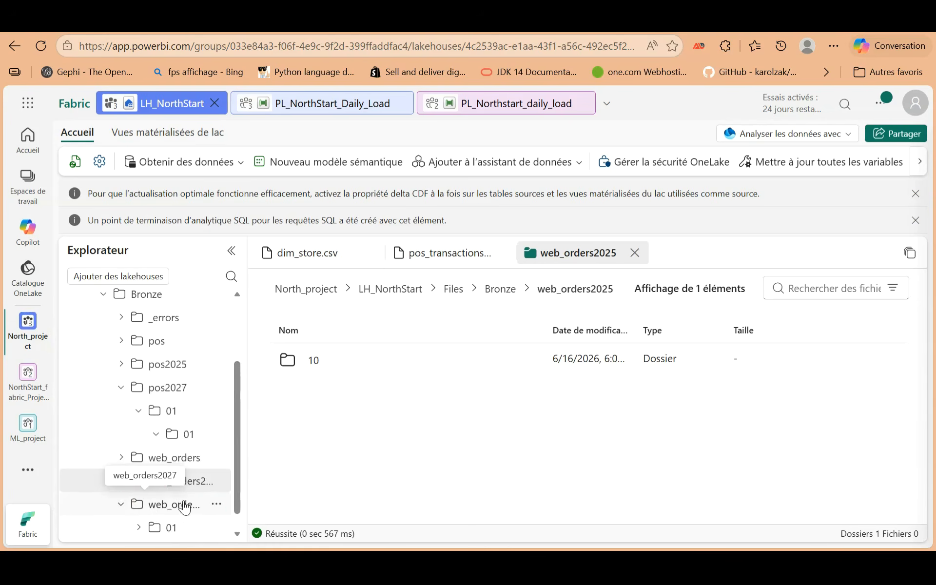
scroll(128, 507, "down", 1)
left_click(138, 507)
scroll(138, 507, "down", 1)
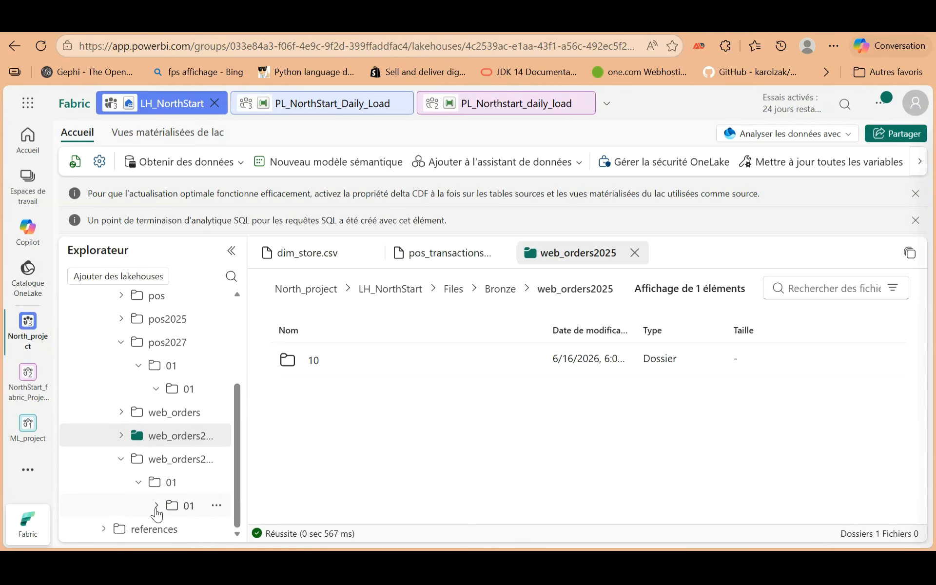
left_click_drag(247, 468, 287, 464)
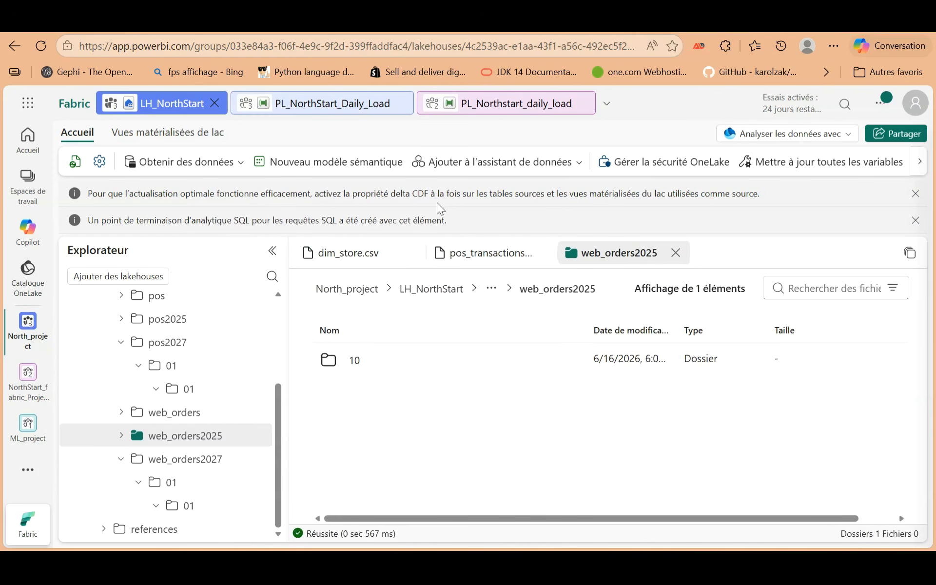
Examine the repeat options for a new schedule on the PL_NorthStart_Daily_Load pipeline, and close the scheduling settings without saving.
left_click(340, 116)
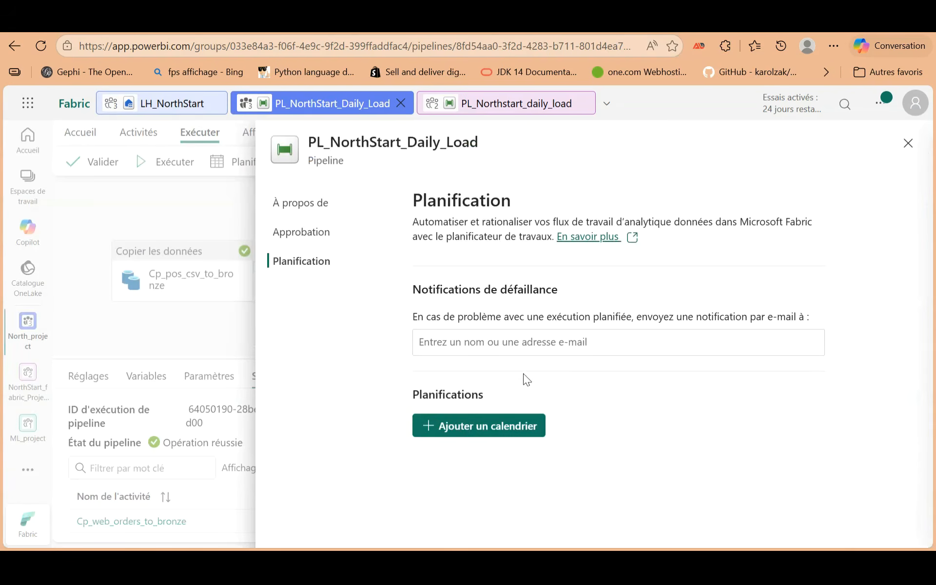
left_click(453, 437)
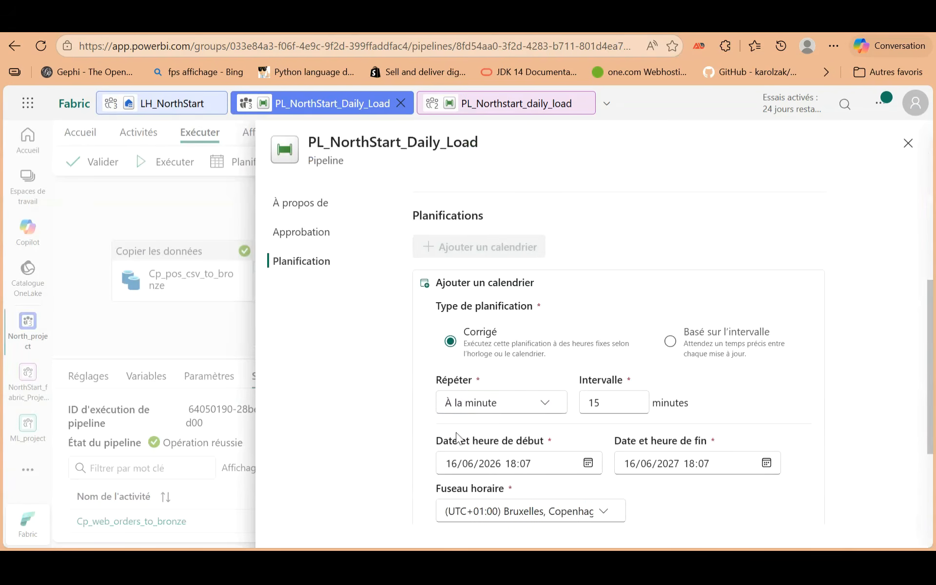
left_click(535, 402)
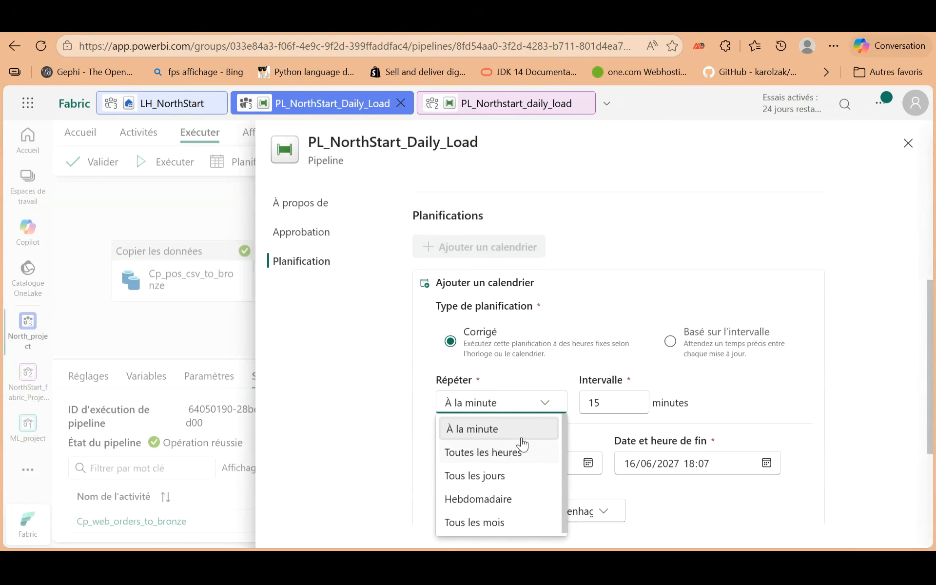
left_click(826, 378)
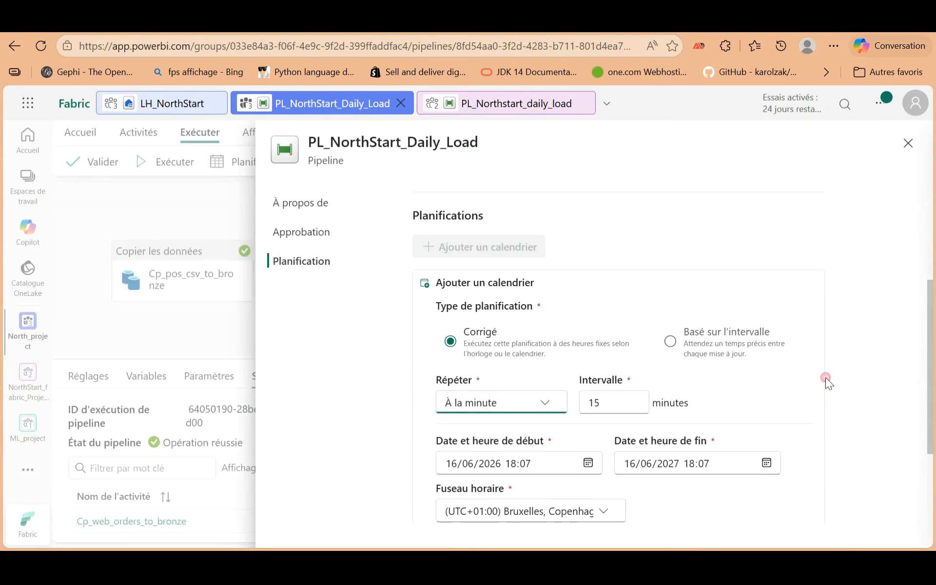
left_click(908, 144)
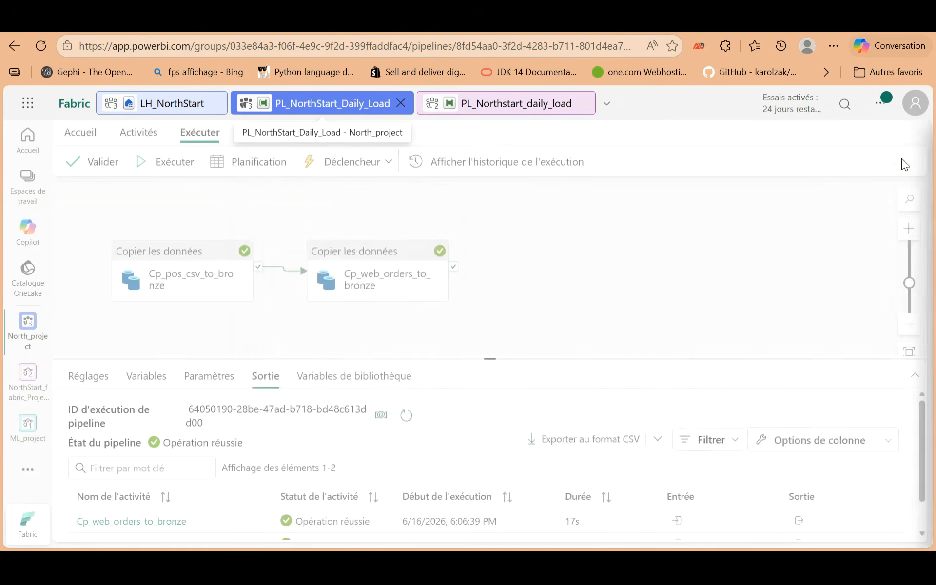